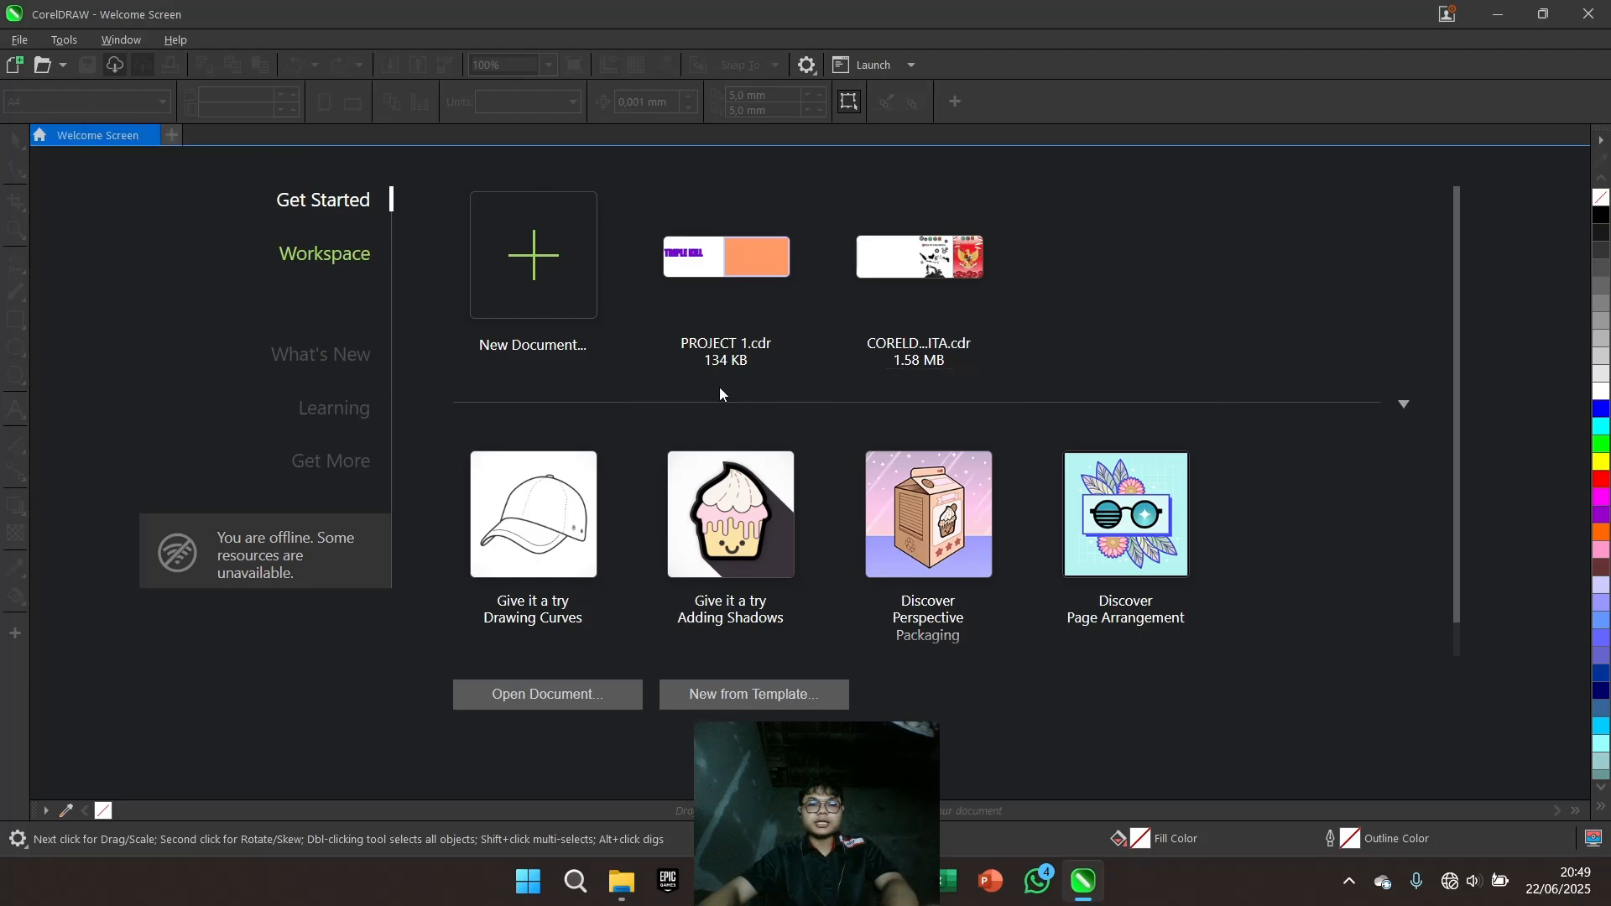
Start a new document and choose the Custom preset after looking through the available page sizes
click(540, 291)
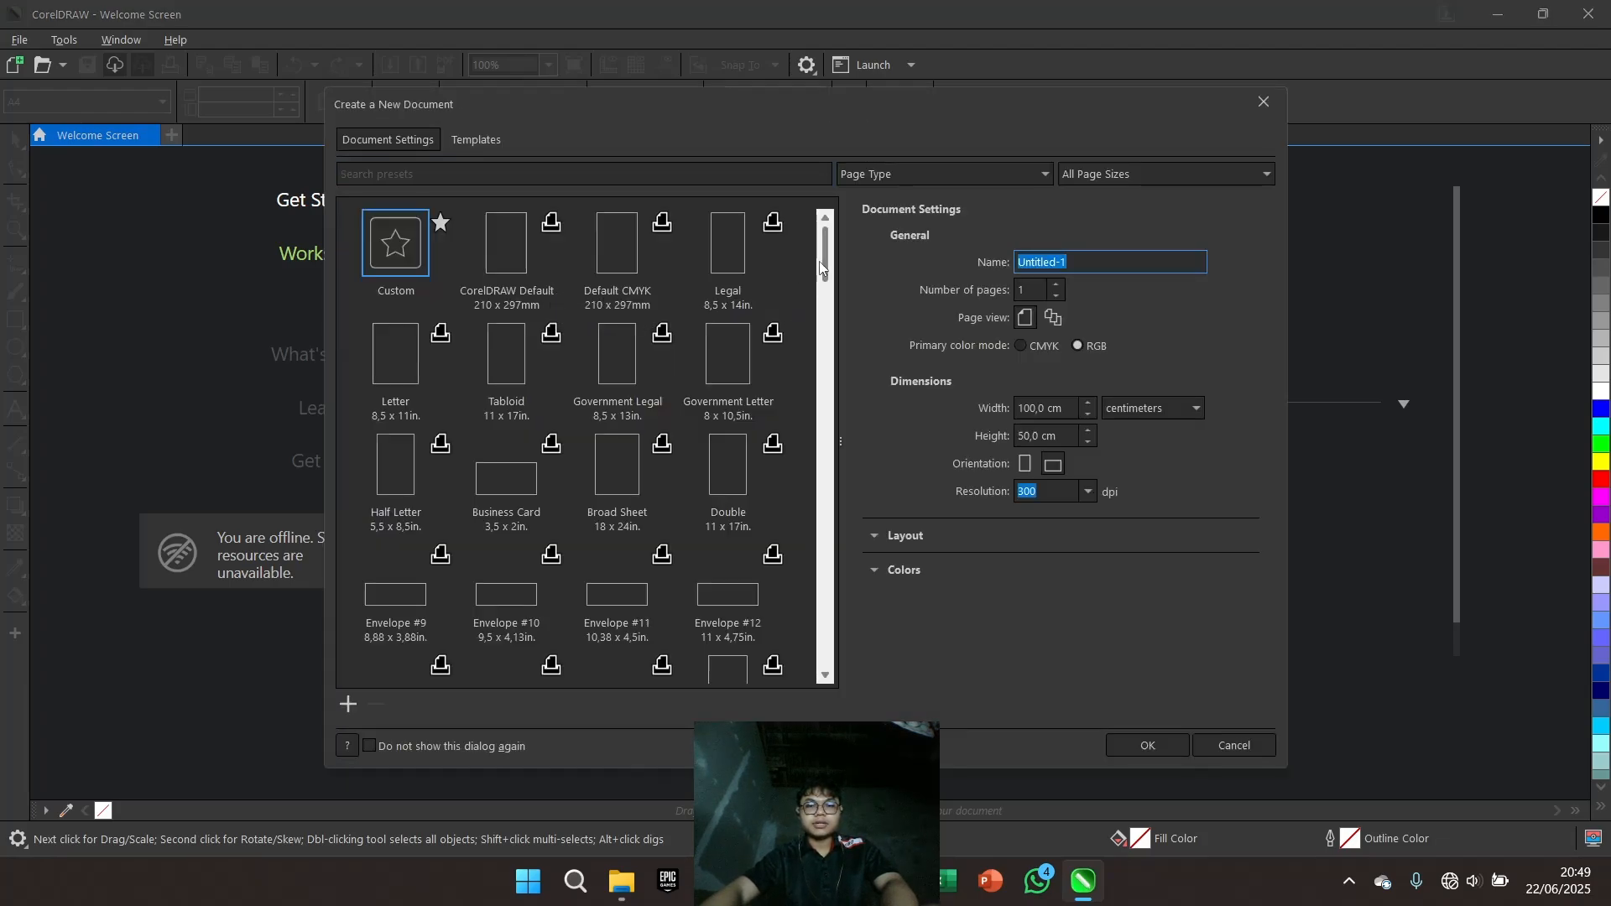
scroll(803, 253, down, 2)
scroll(671, 277, up, 2)
scroll(587, 335, down, 3)
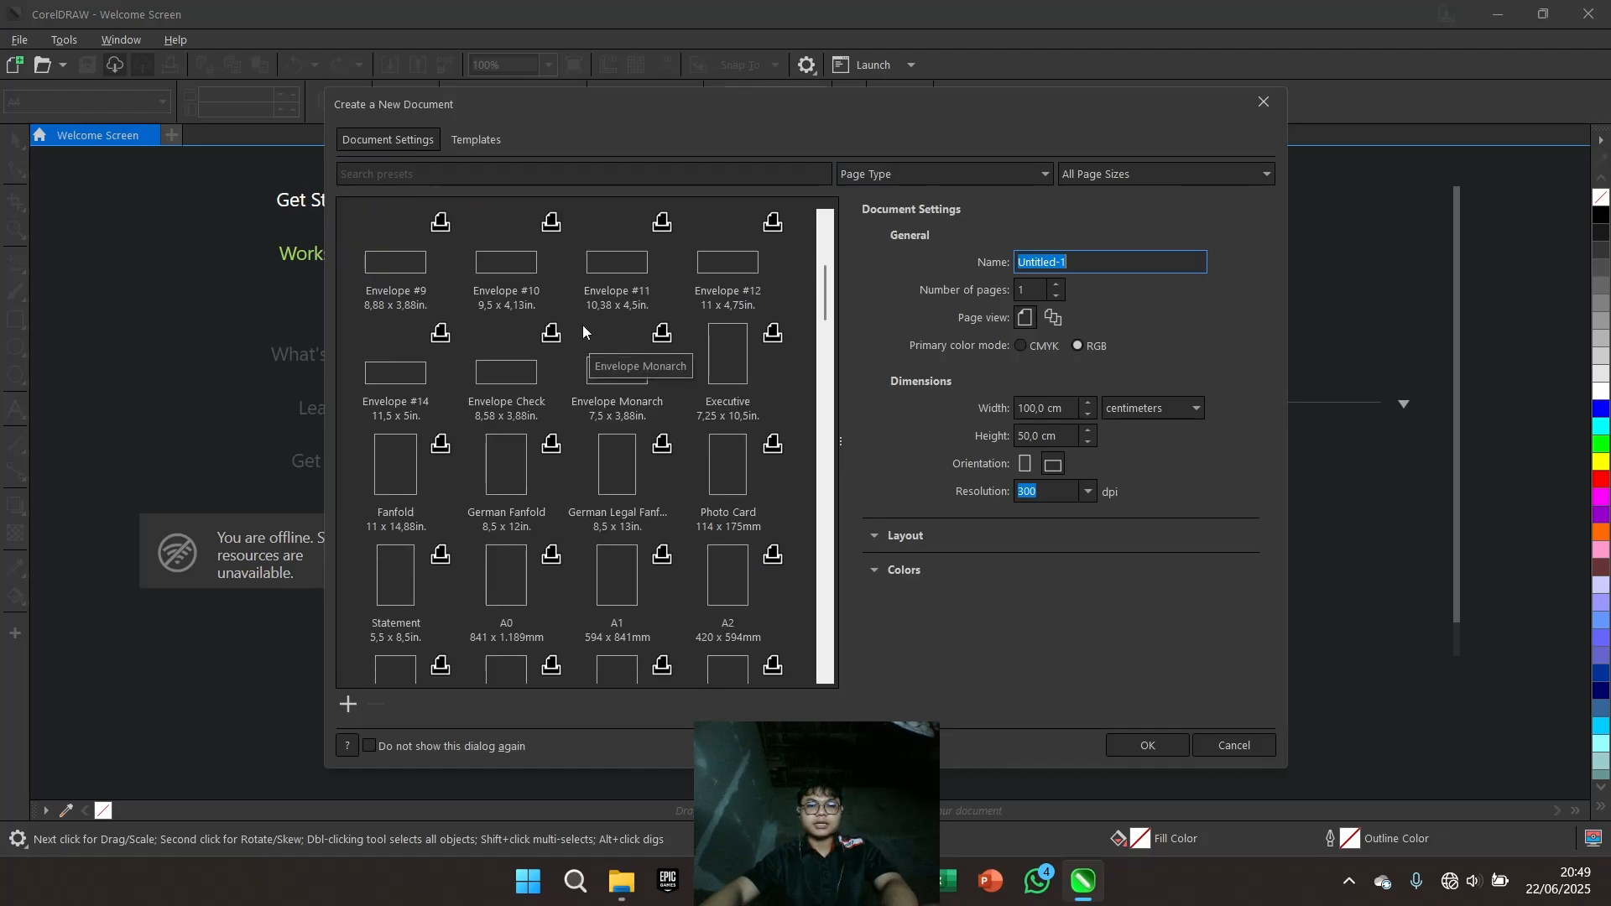
scroll(544, 415, down, 3)
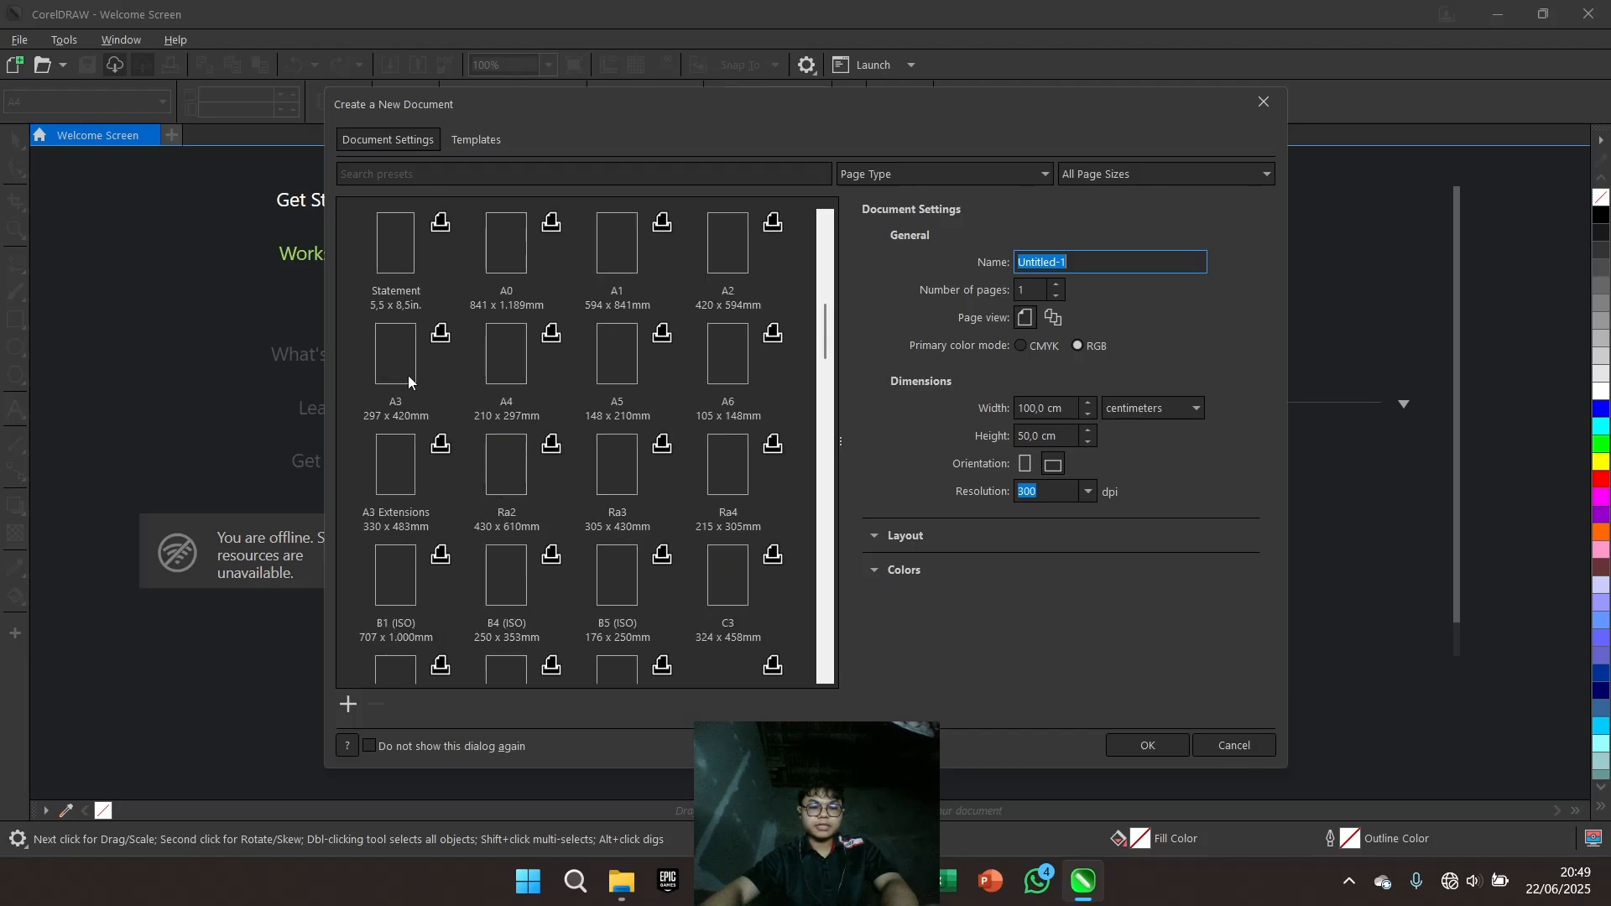
scroll(581, 376, down, 5)
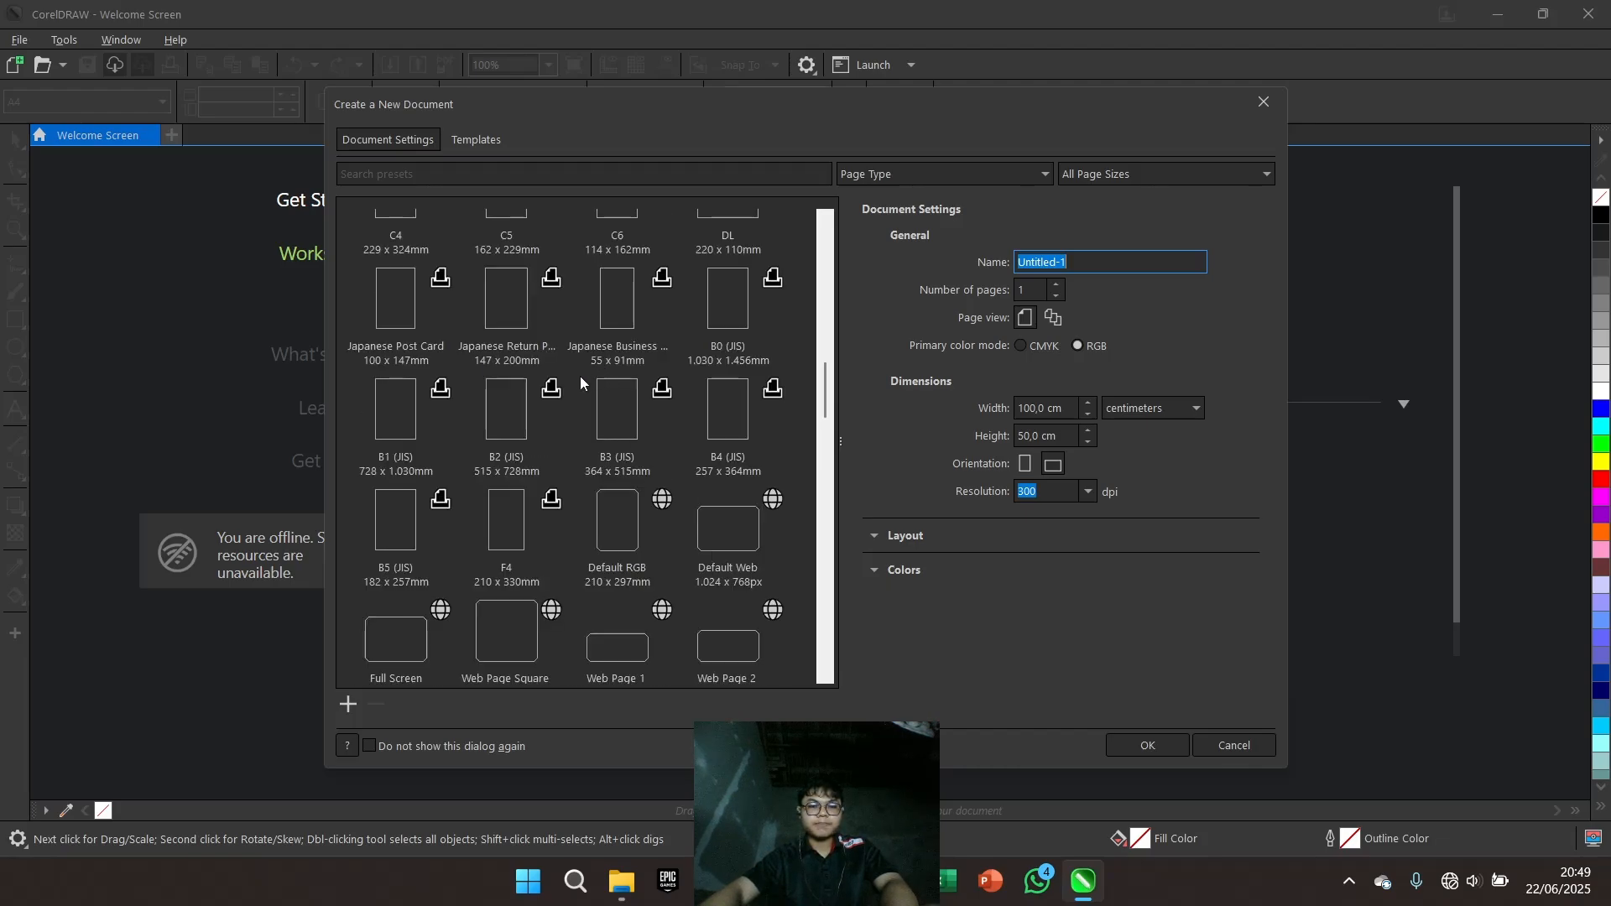
scroll(491, 416, down, 2)
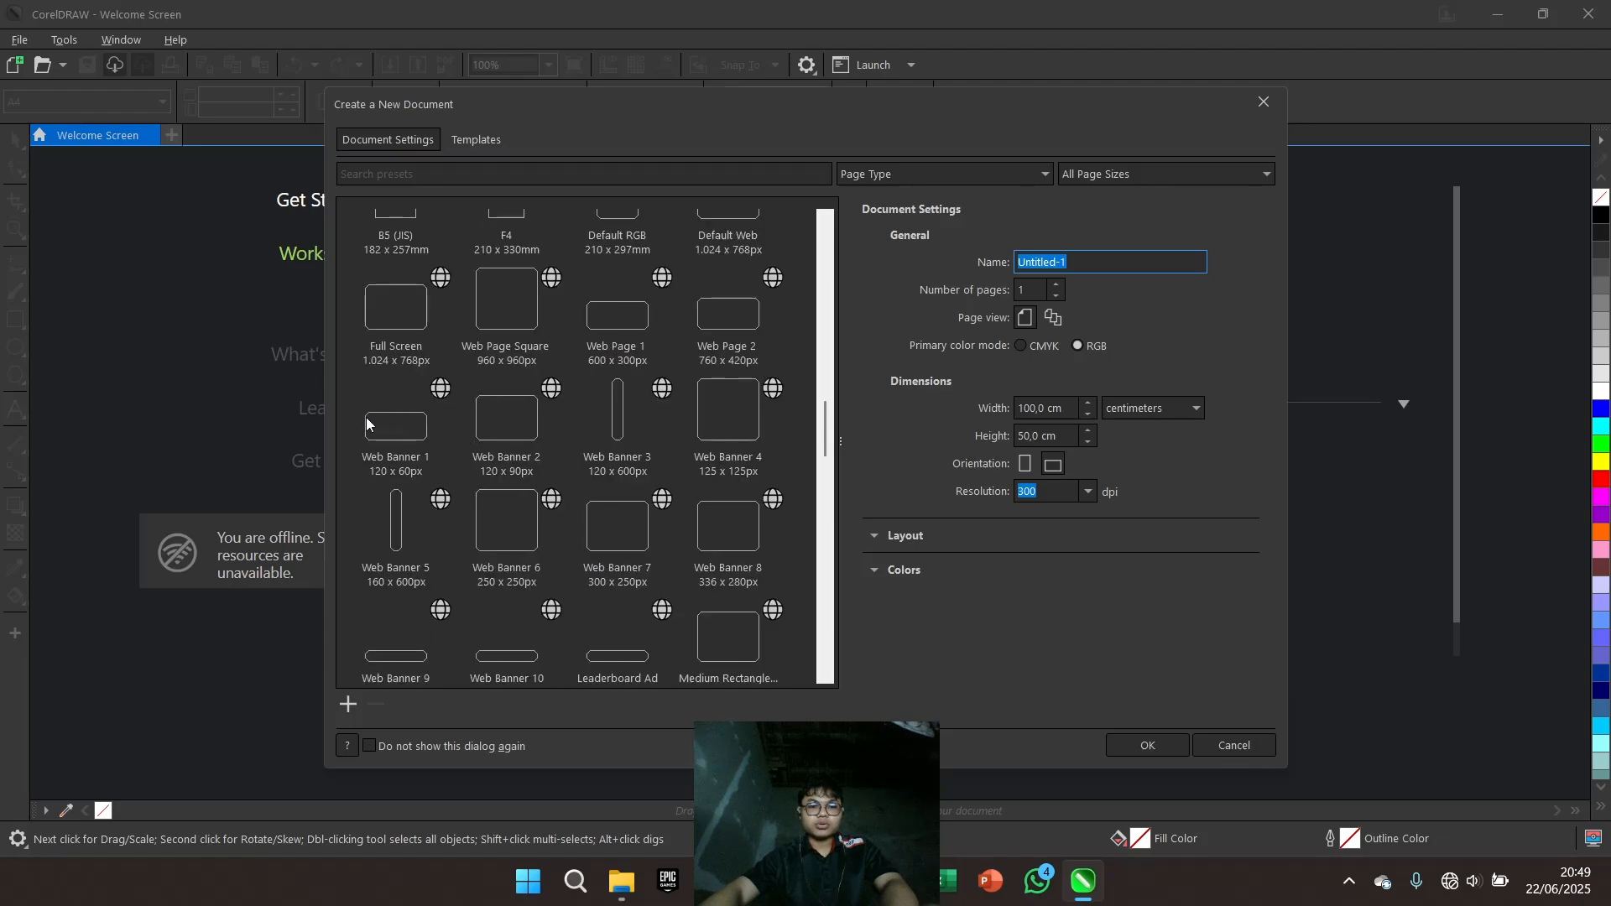
scroll(596, 411, down, 8)
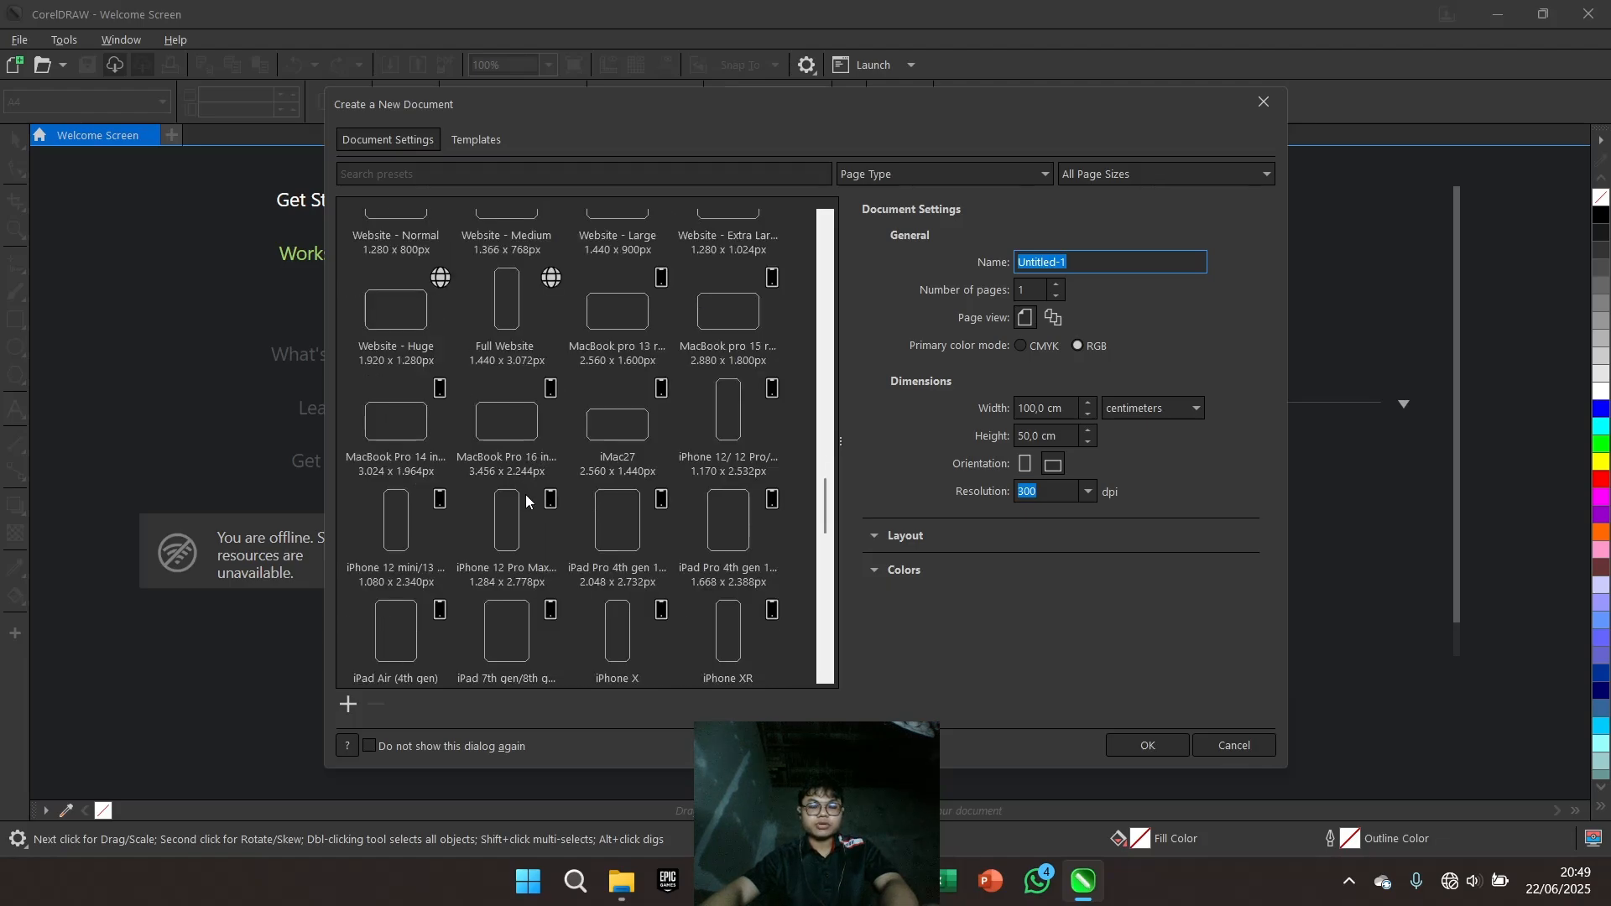
scroll(530, 497, down, 5)
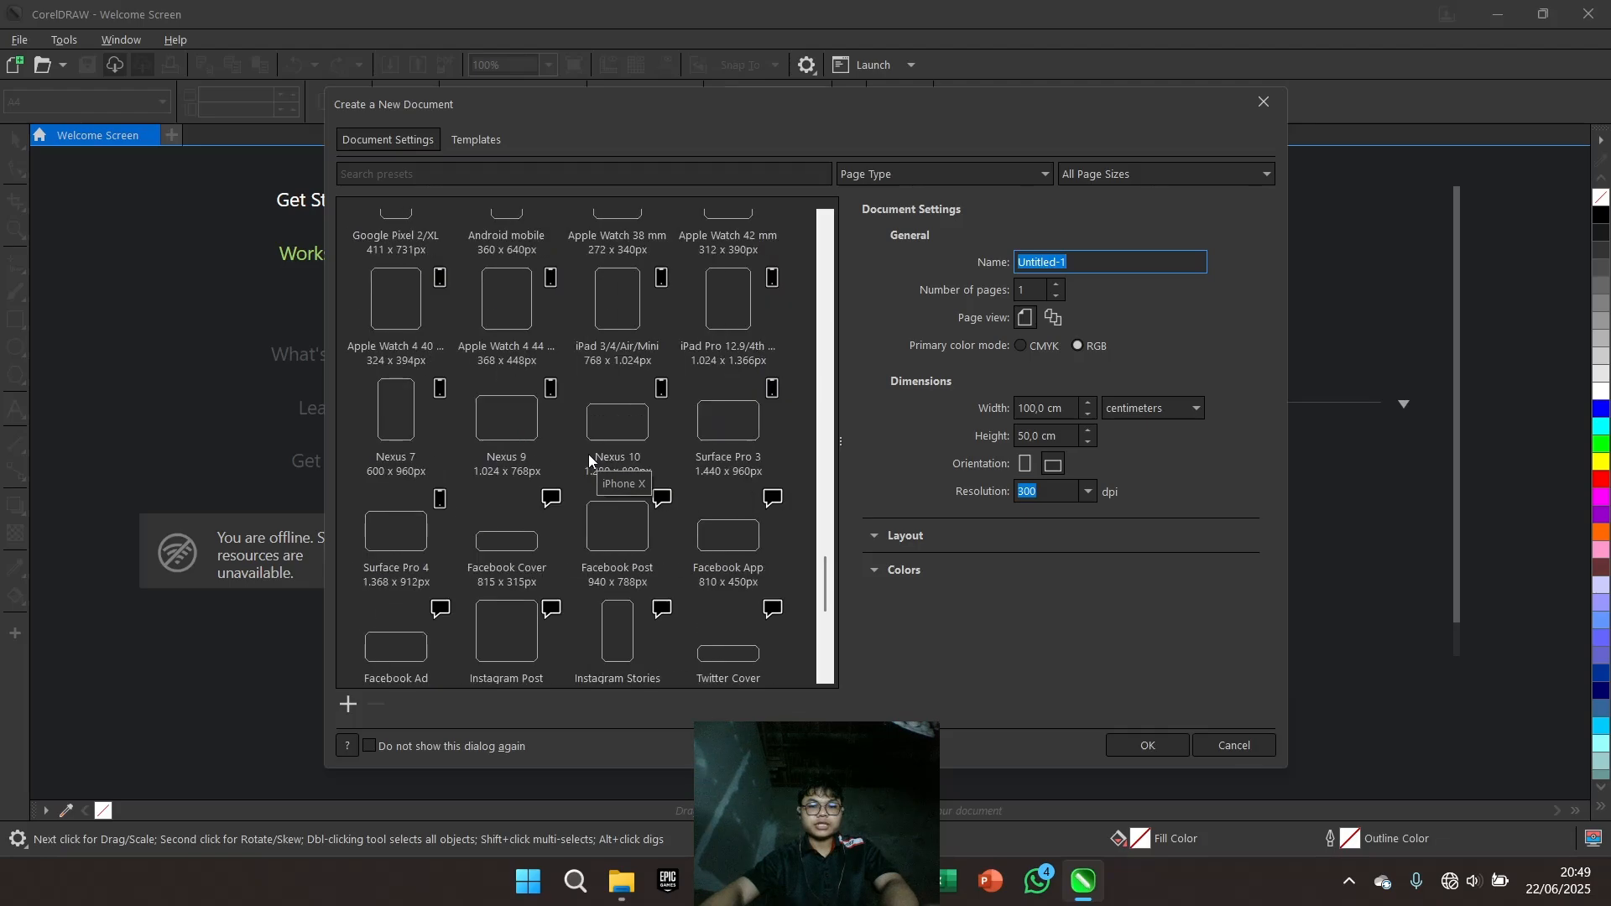
scroll(589, 458, up, 20)
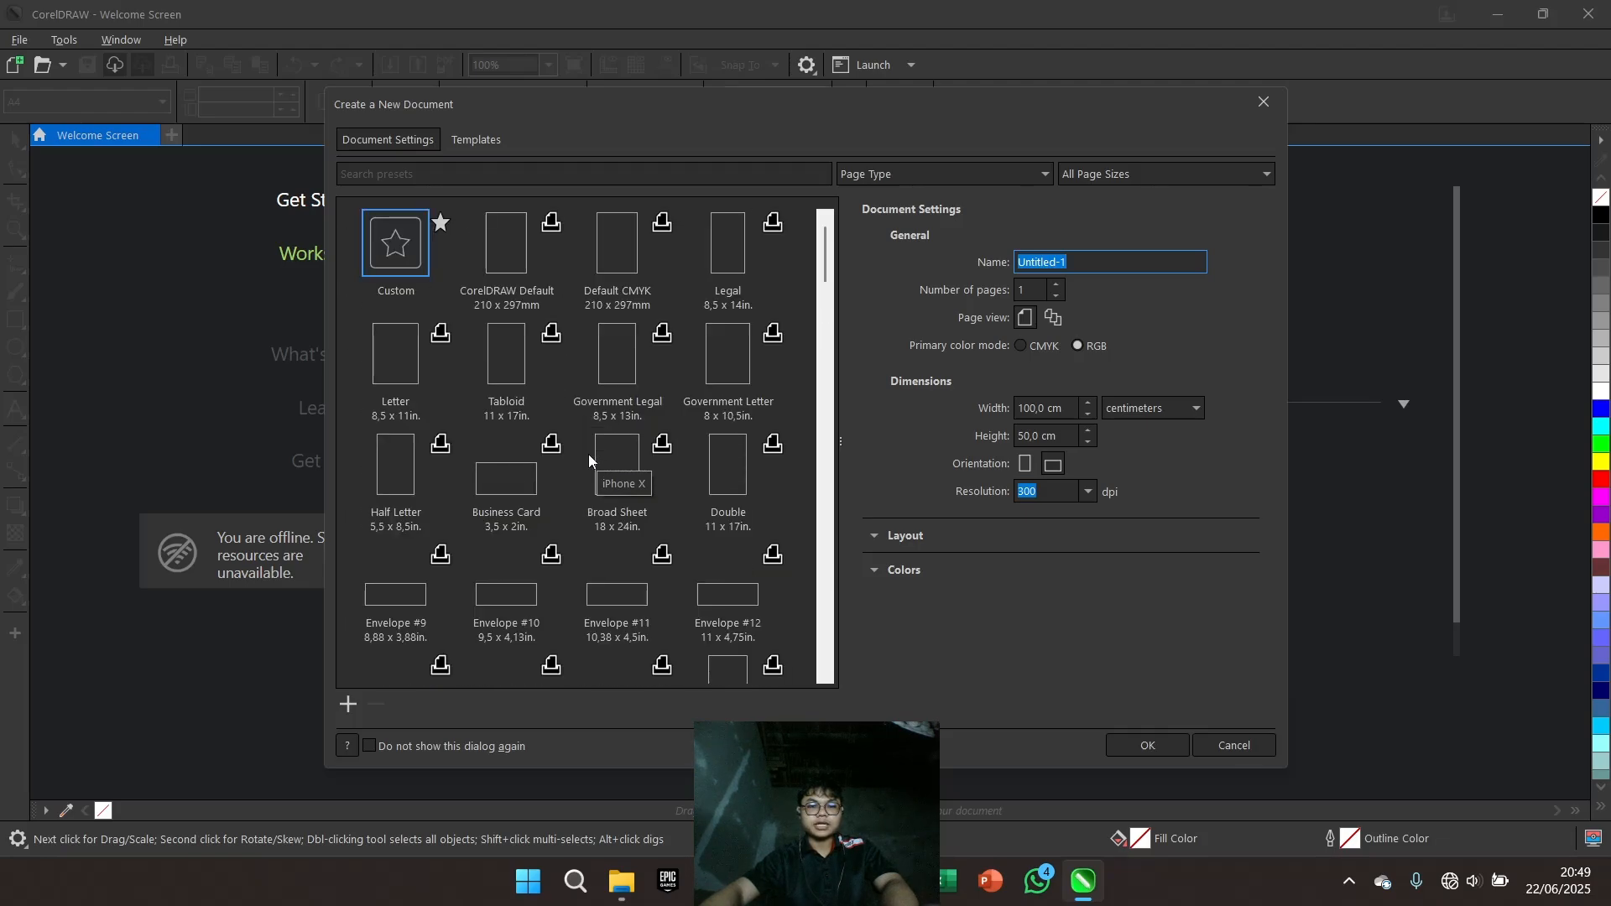
click(406, 263)
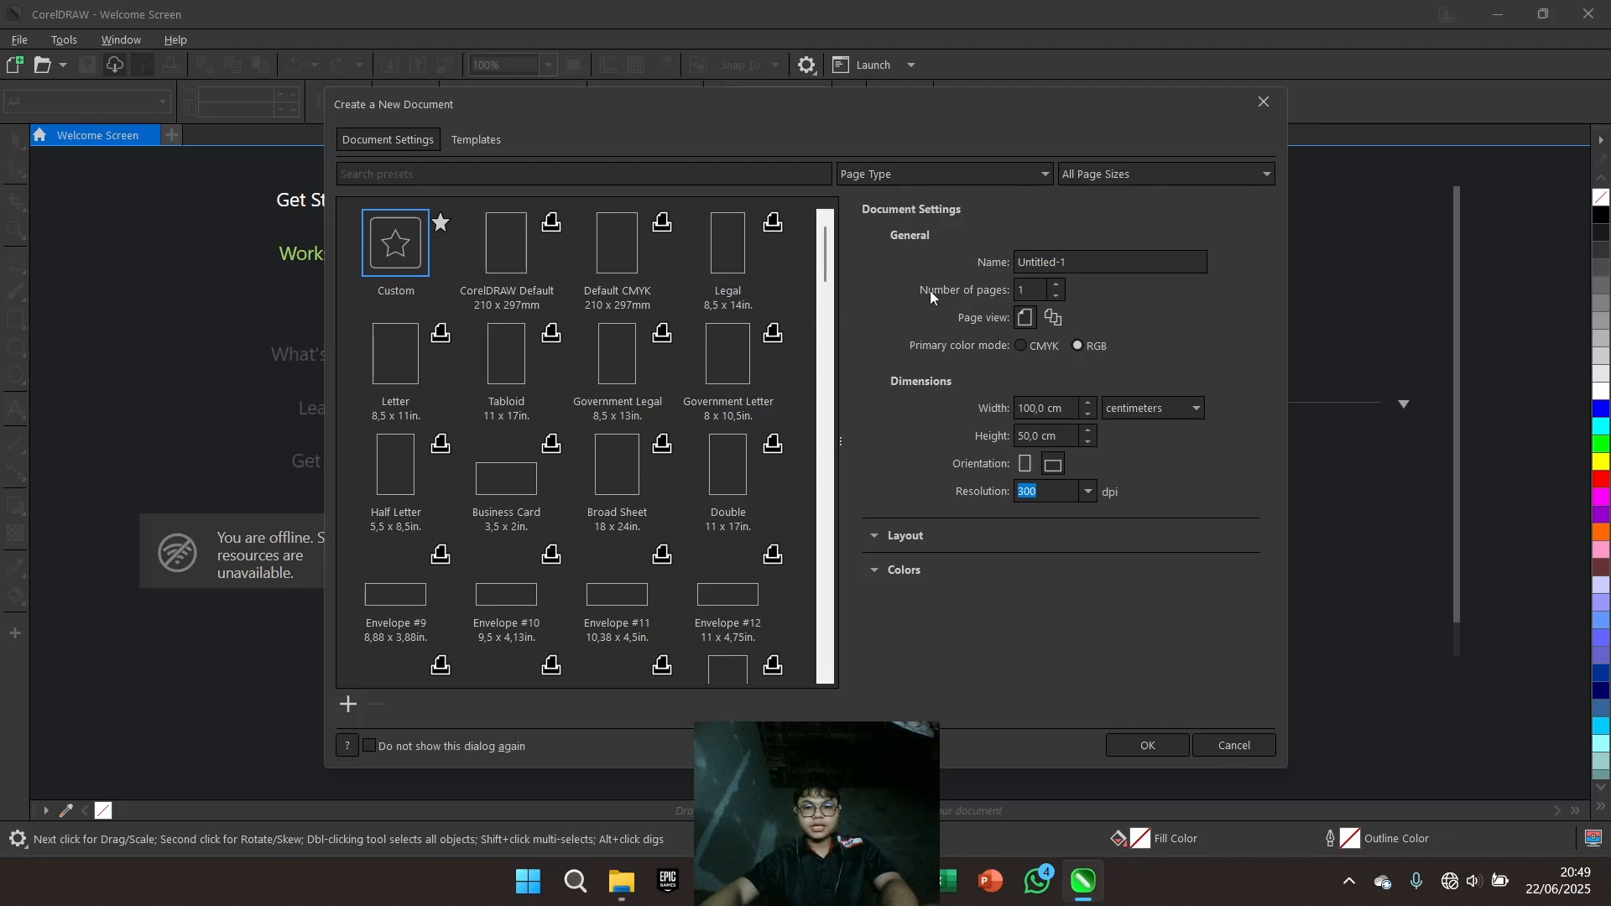
Name the new document PROYEK 1
click(1089, 266)
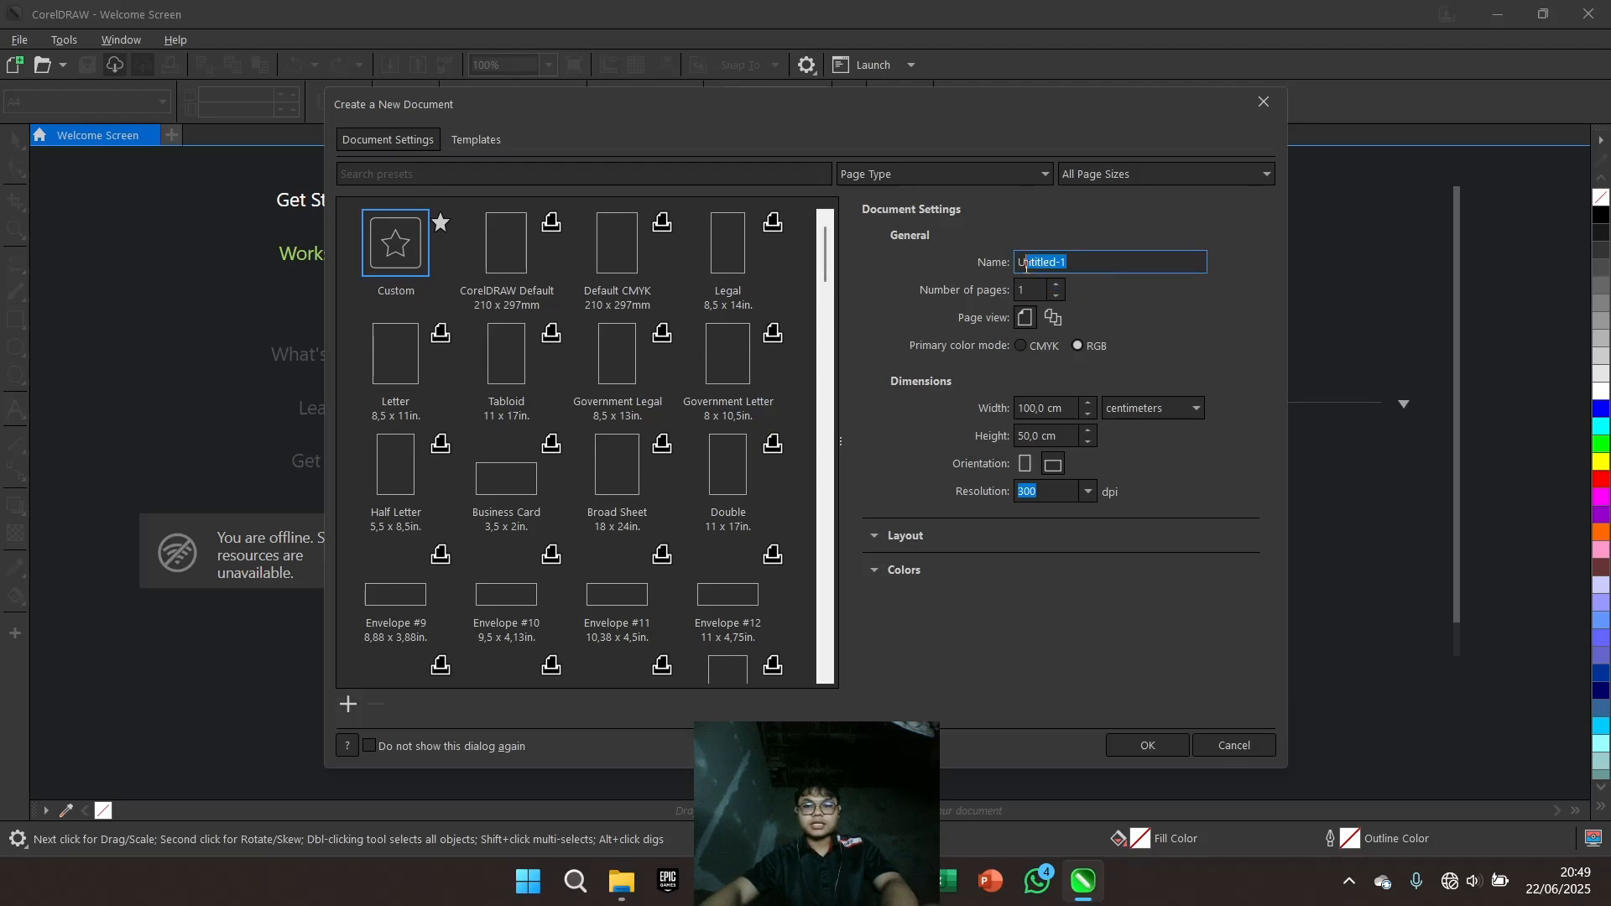
key(BackSpace)
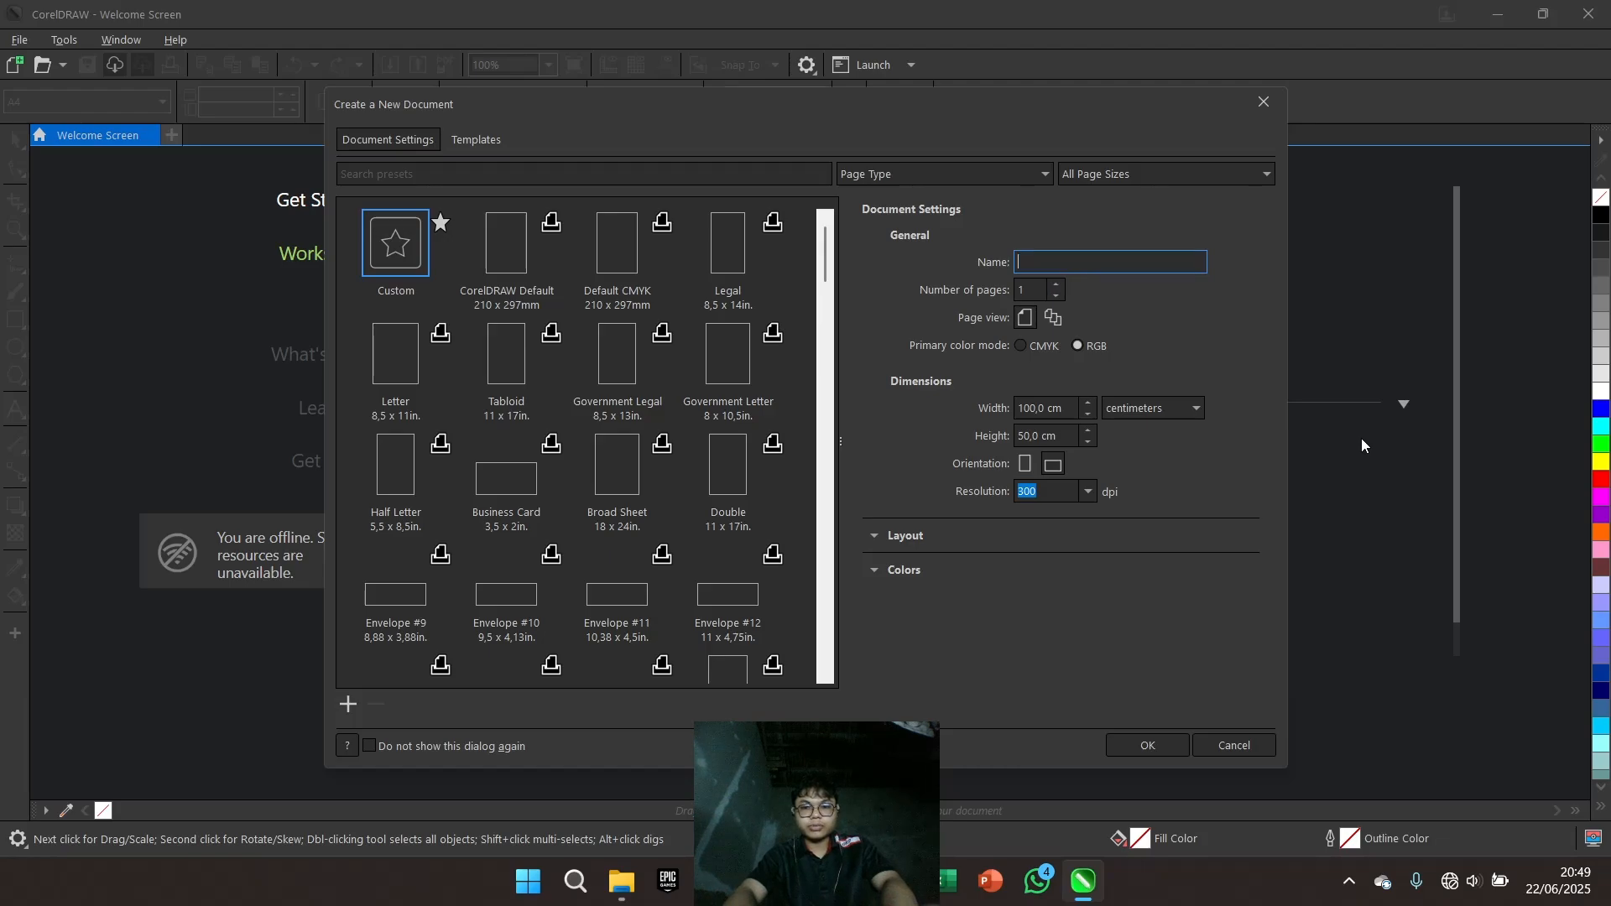
text(PO)
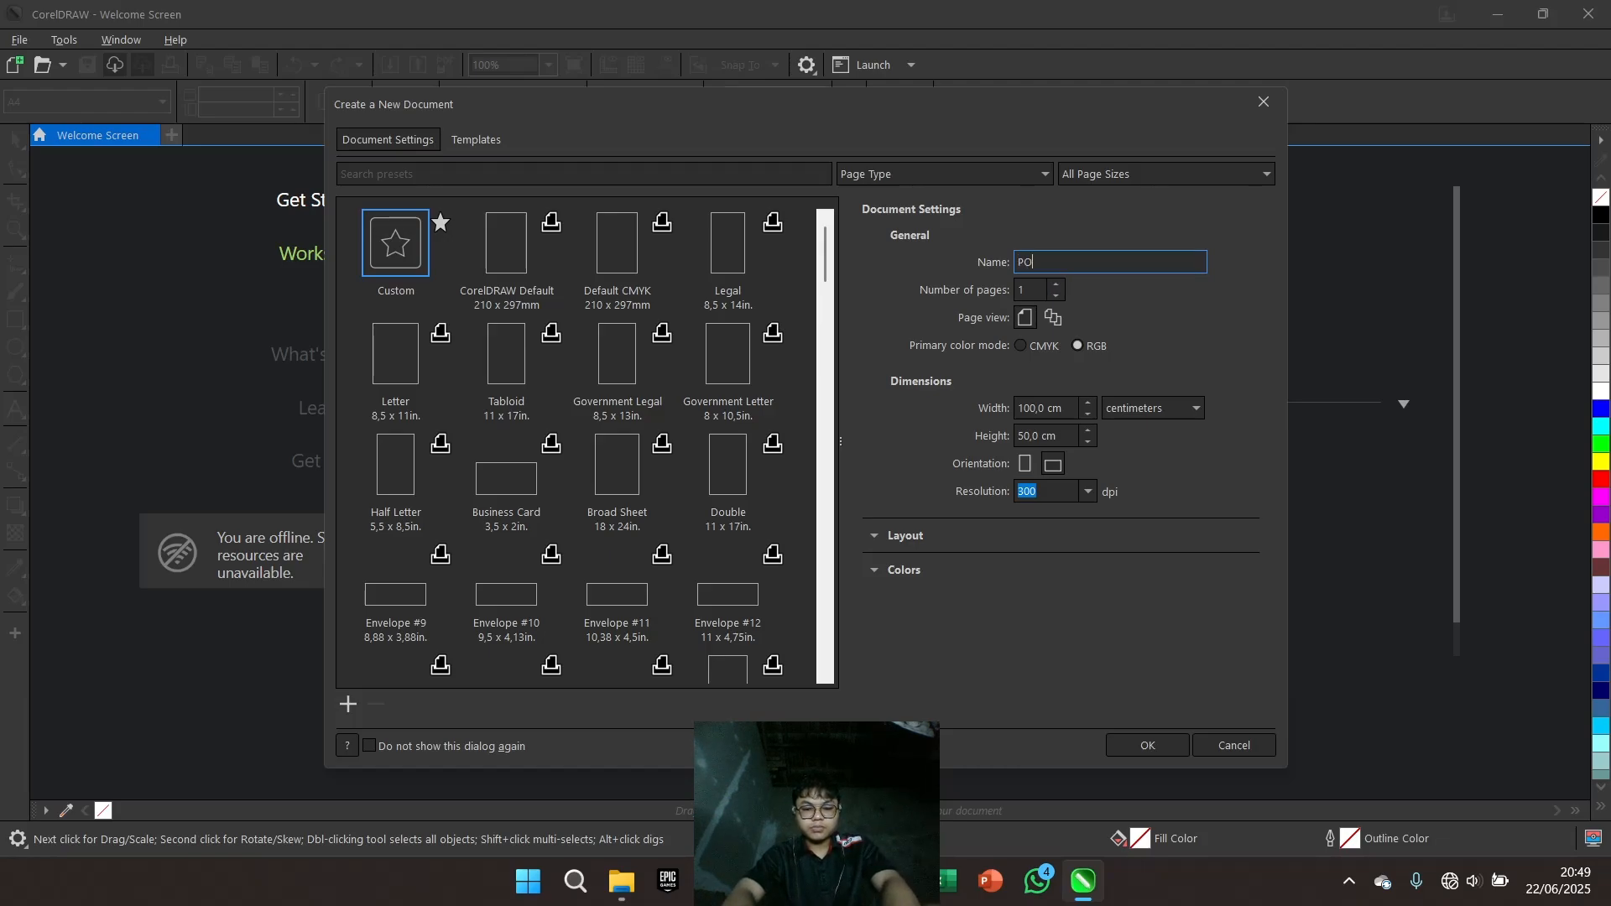
key(BackSpace)
text(R)
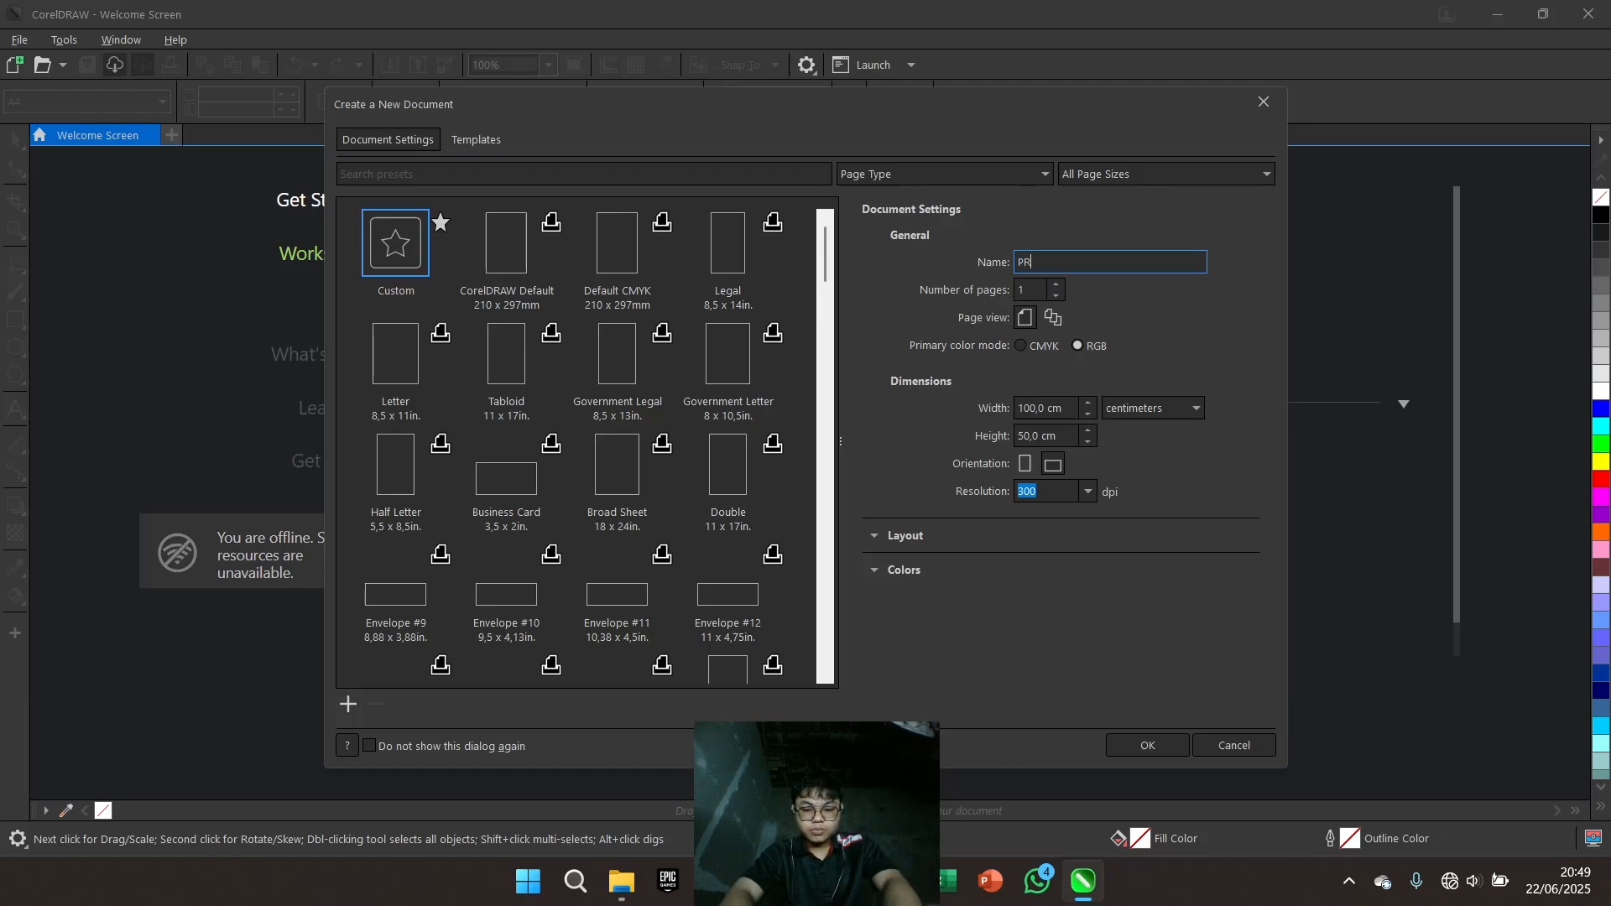
text(OYEK )
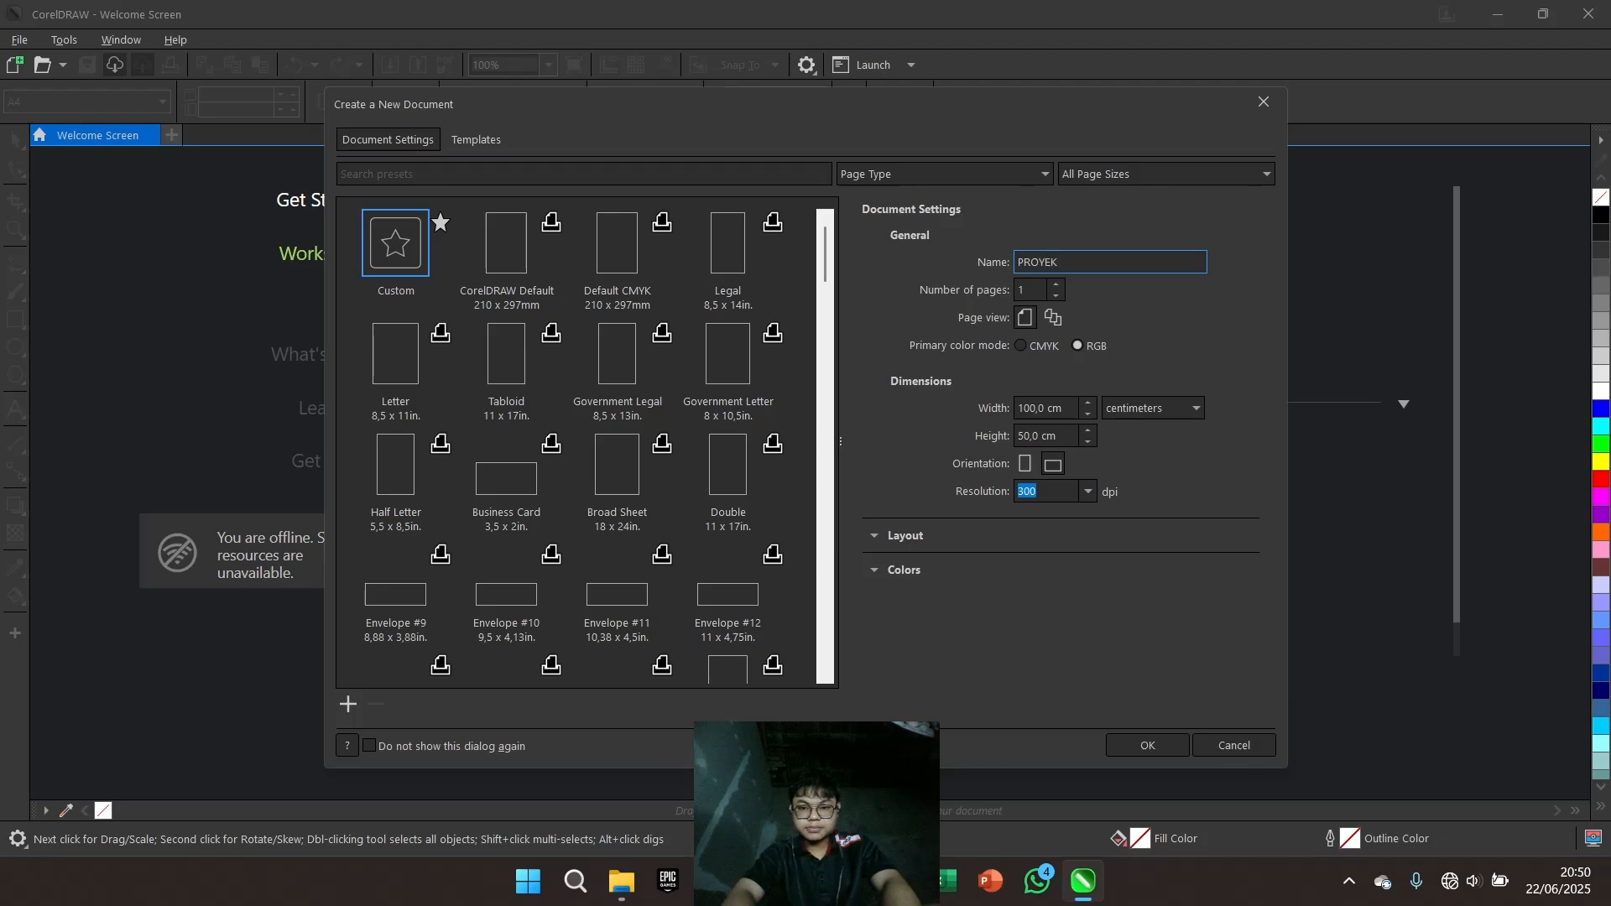
text(1)
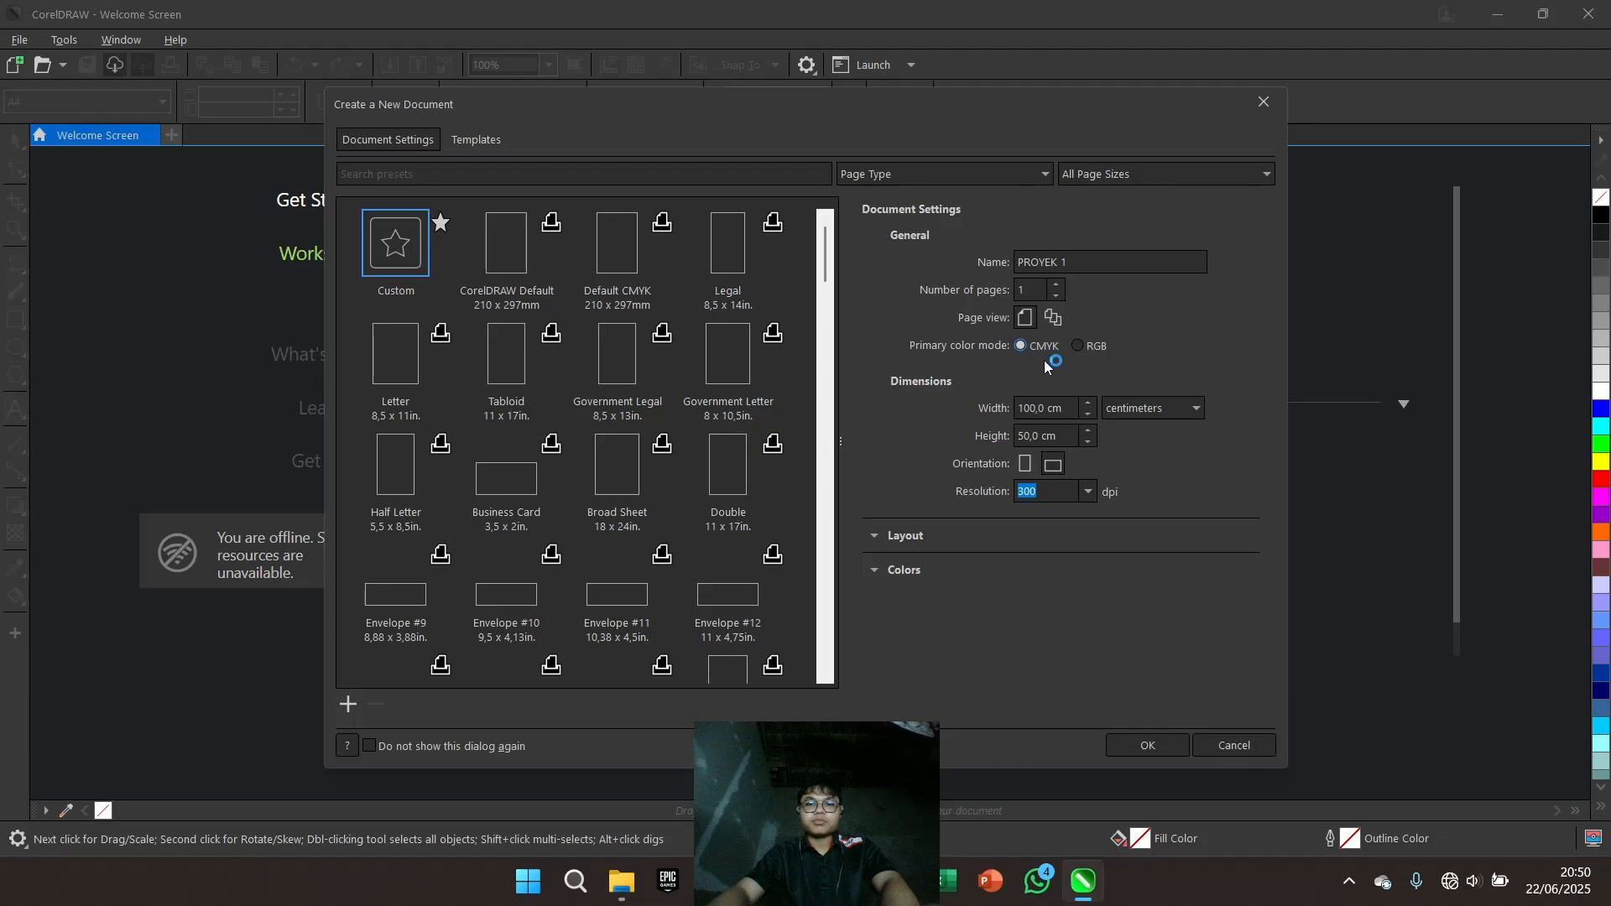
Set the primary color mode to RGB and the page dimension units to centimeters
click(1086, 351)
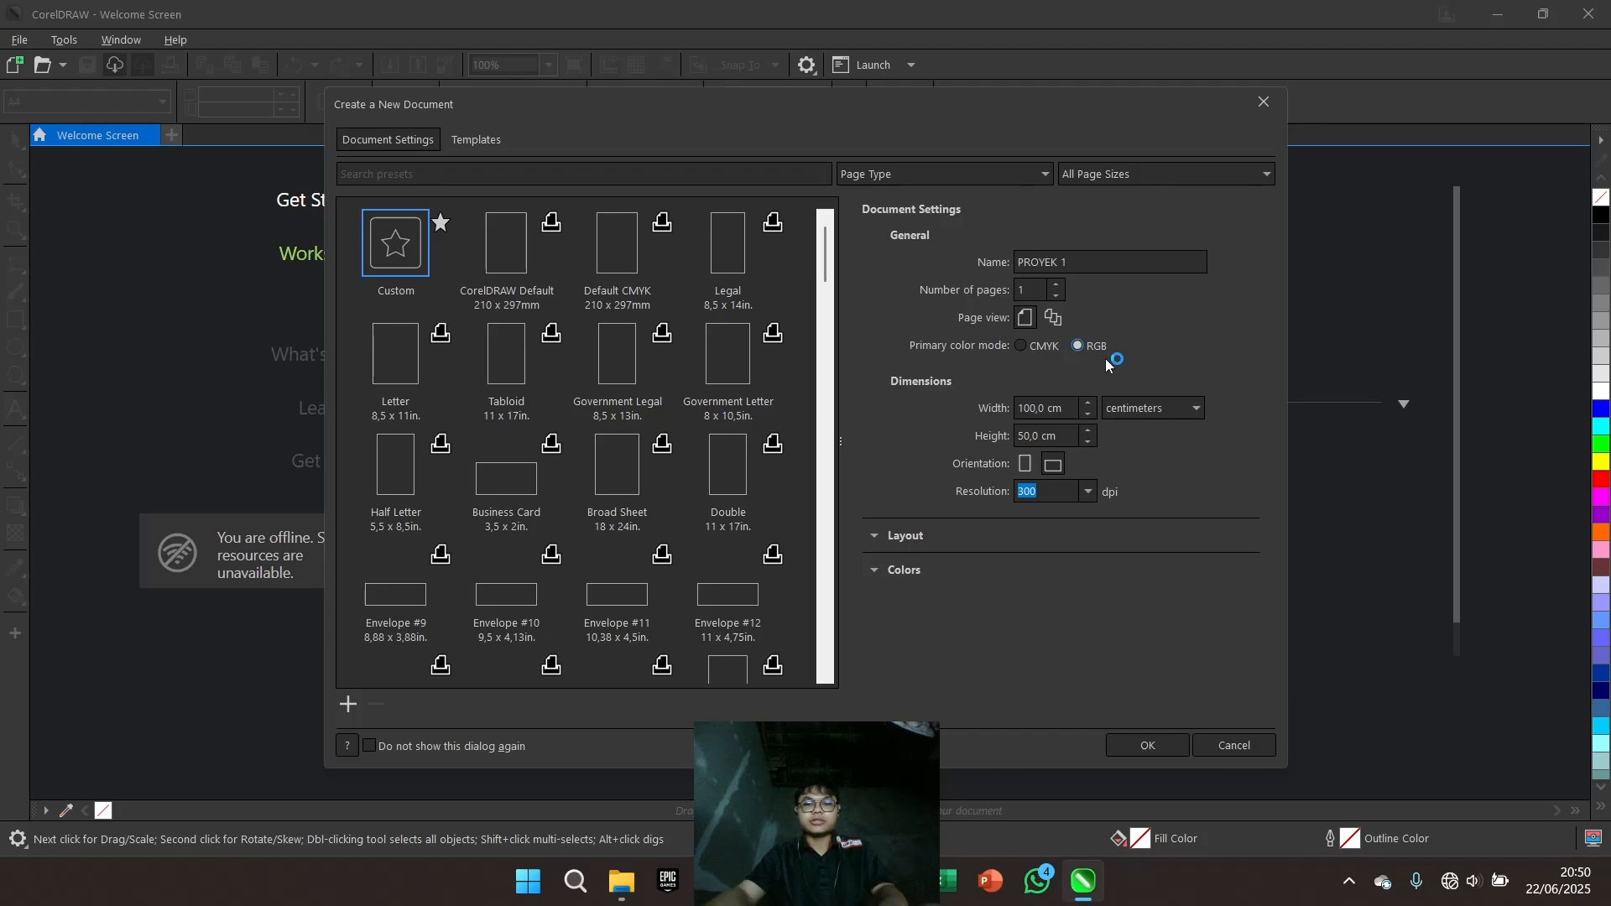
click(1038, 411)
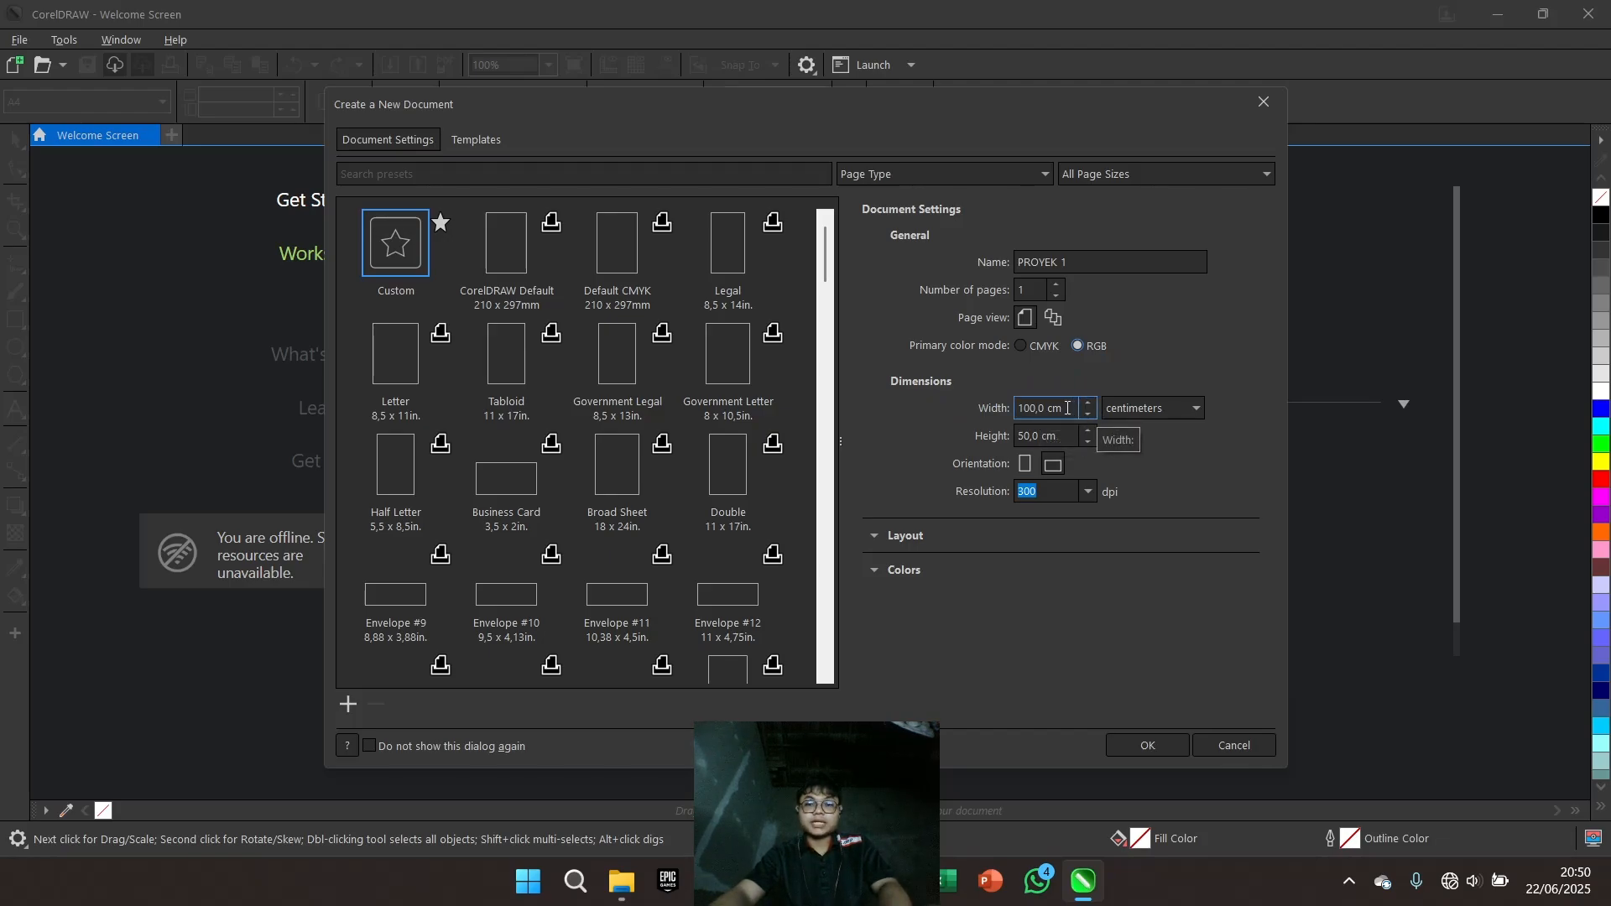
click(1122, 407)
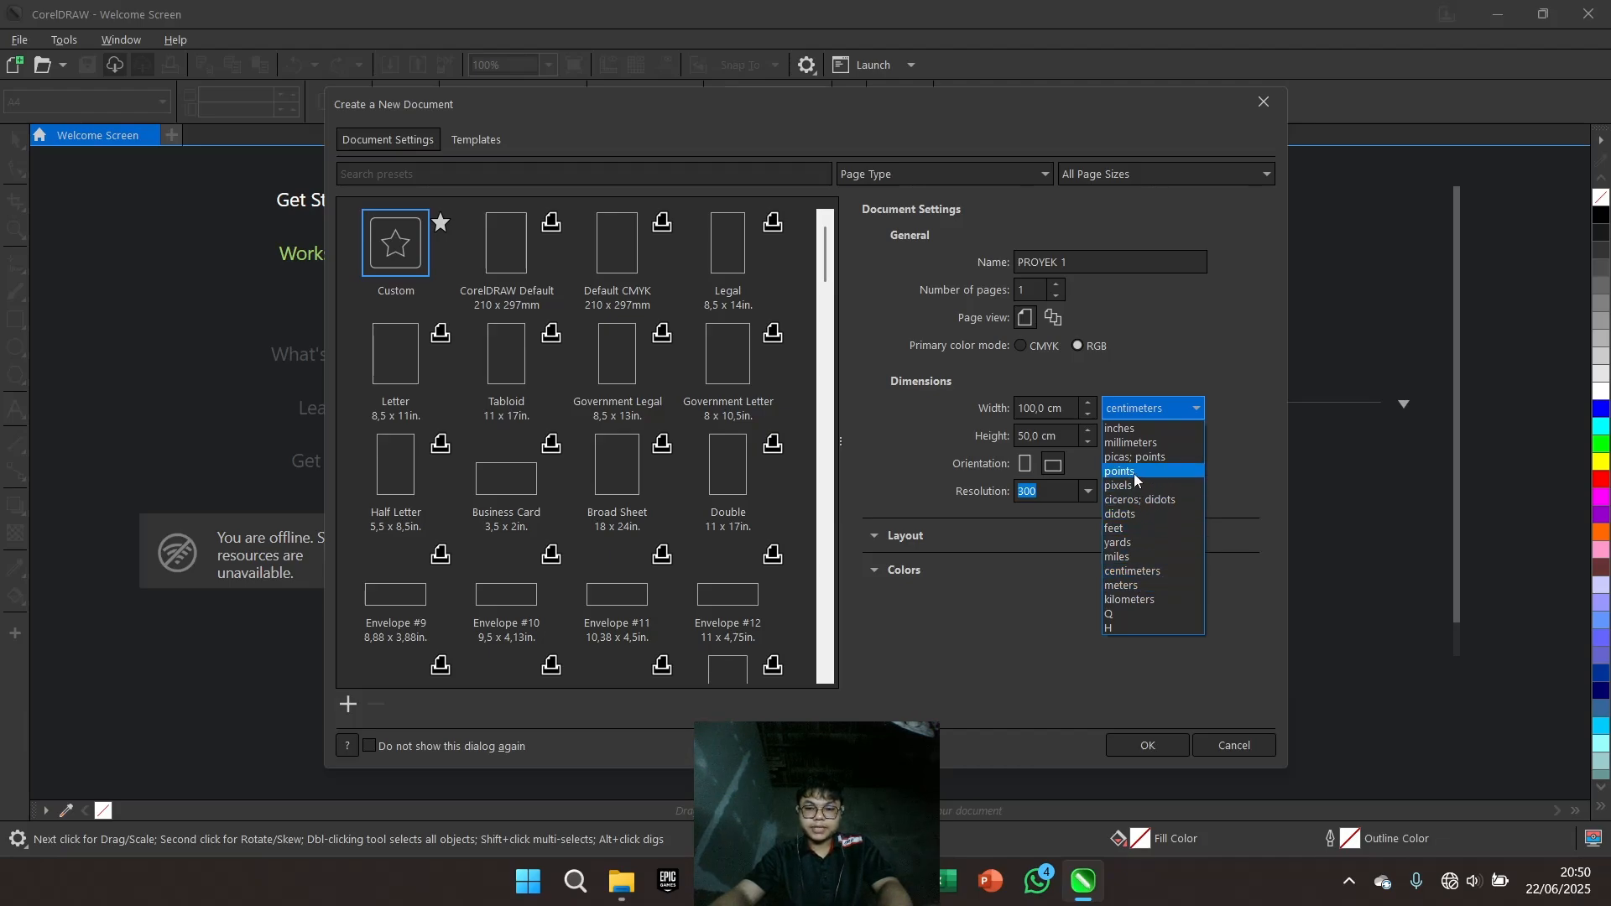
click(1140, 572)
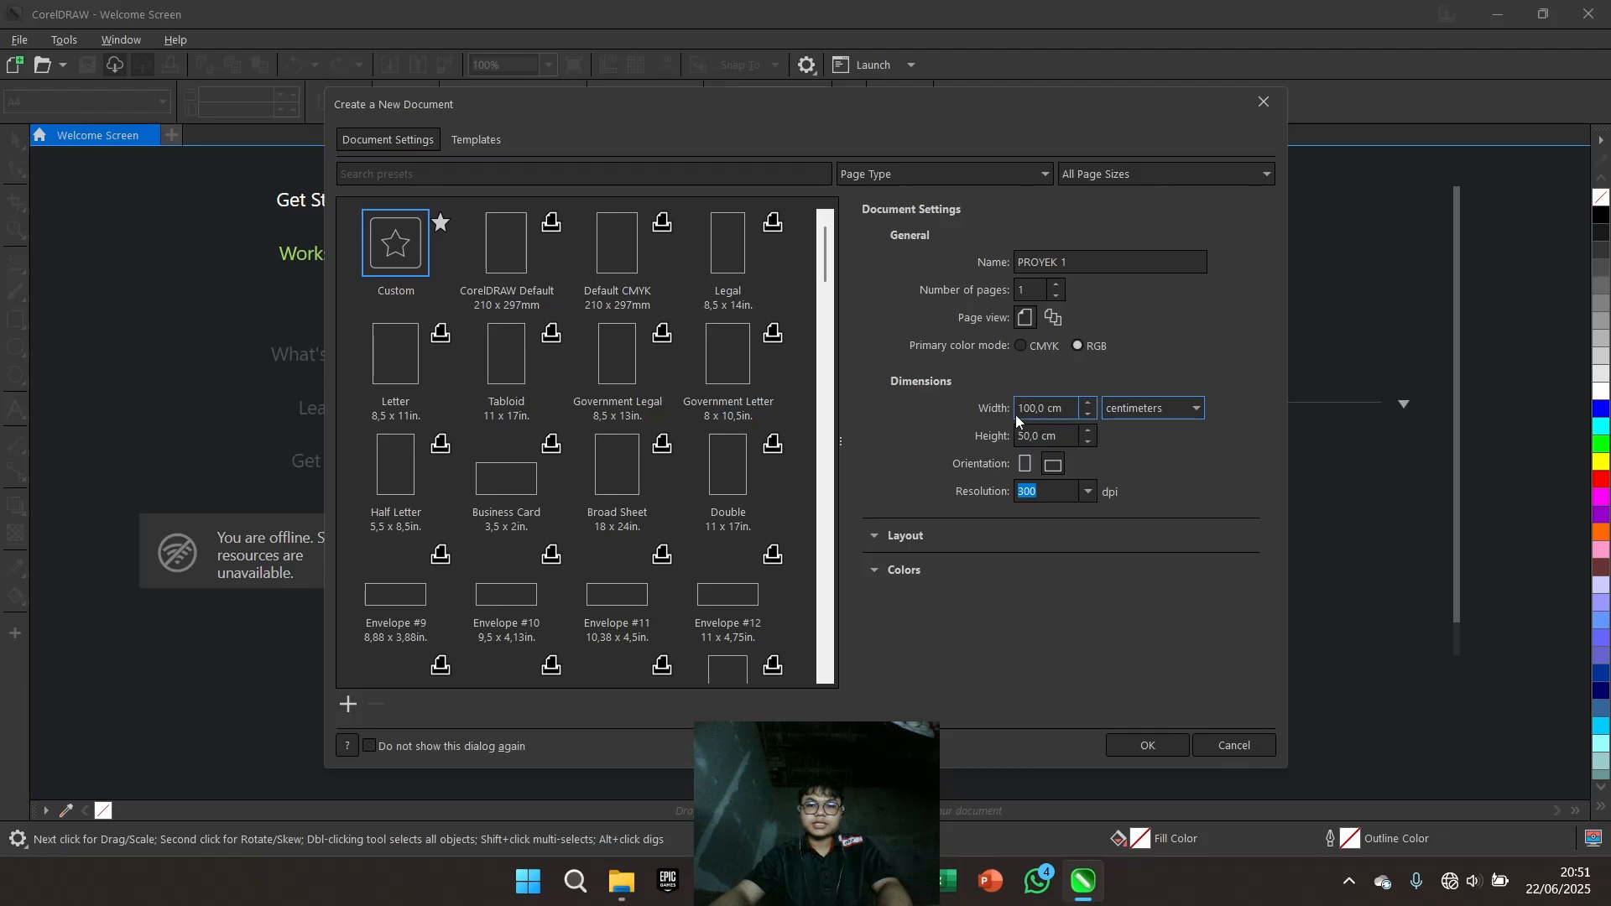
Set the page to landscape orientation and create the document after checking the resolution choices
click(1059, 464)
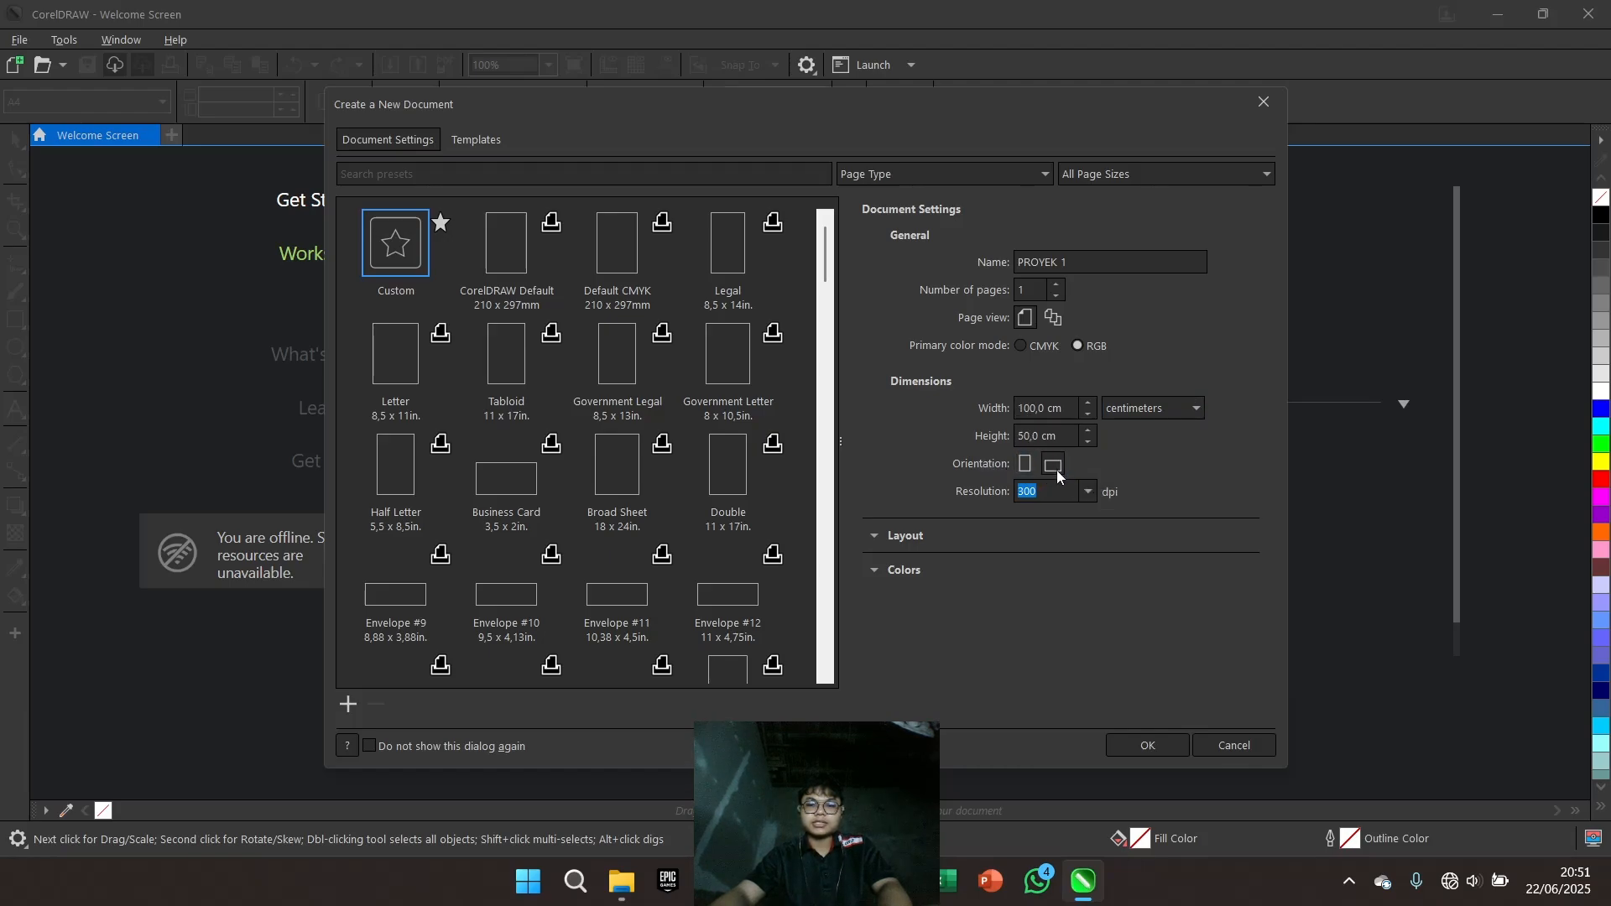
click(1064, 467)
click(1089, 493)
click(1085, 509)
click(1173, 749)
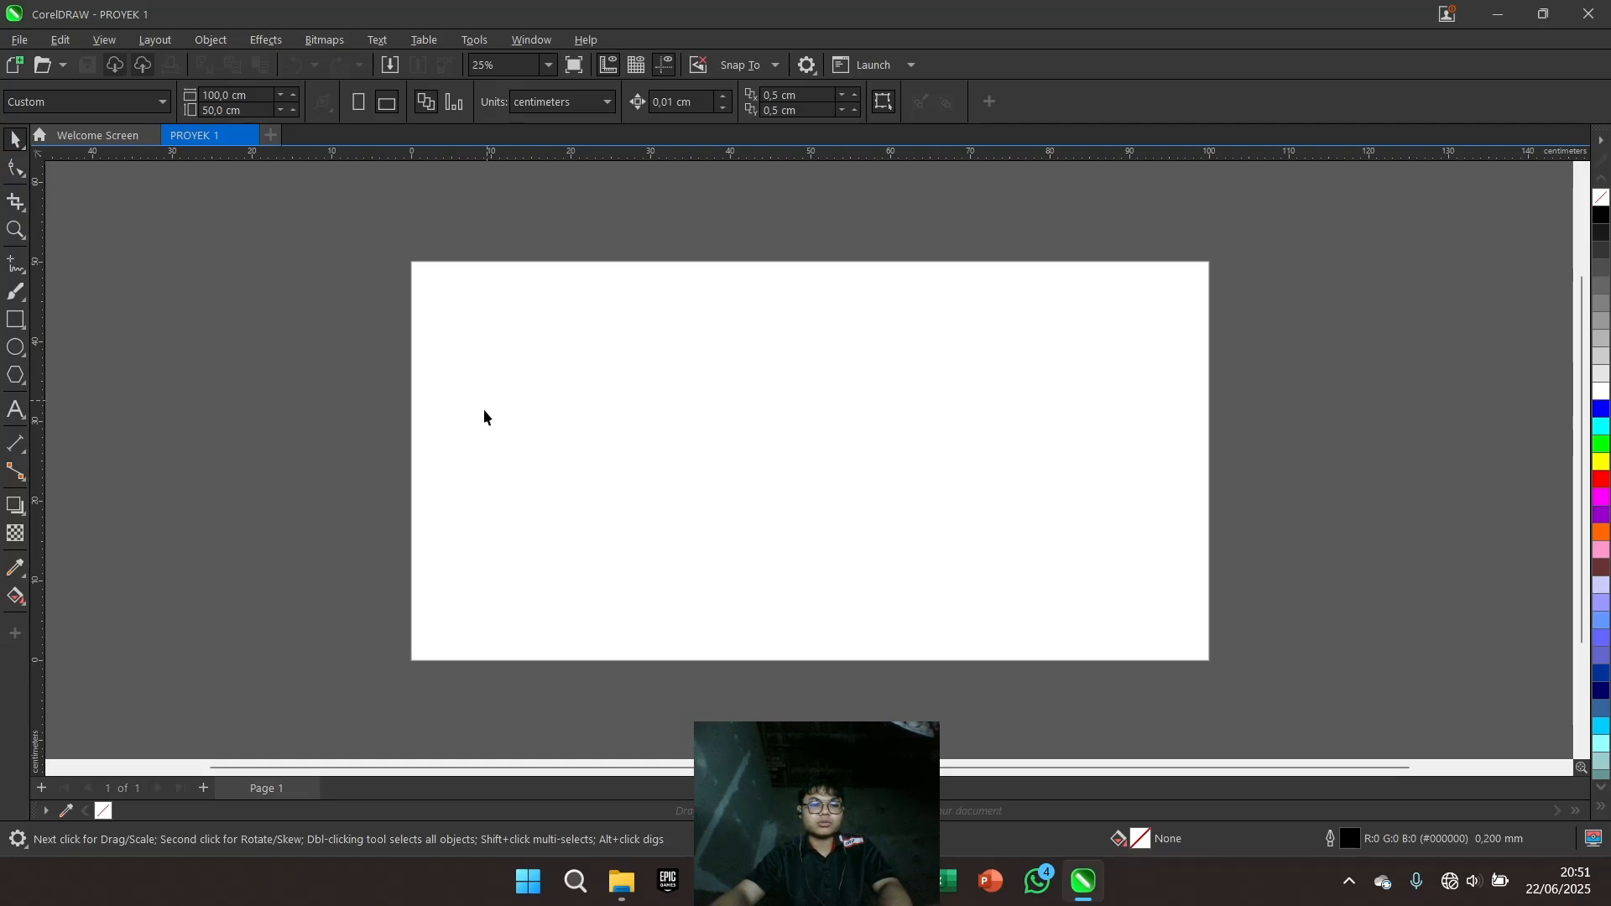
Draw a rectangle about 15.8 cm wide and 13 cm high in the left half of the page
click(15, 320)
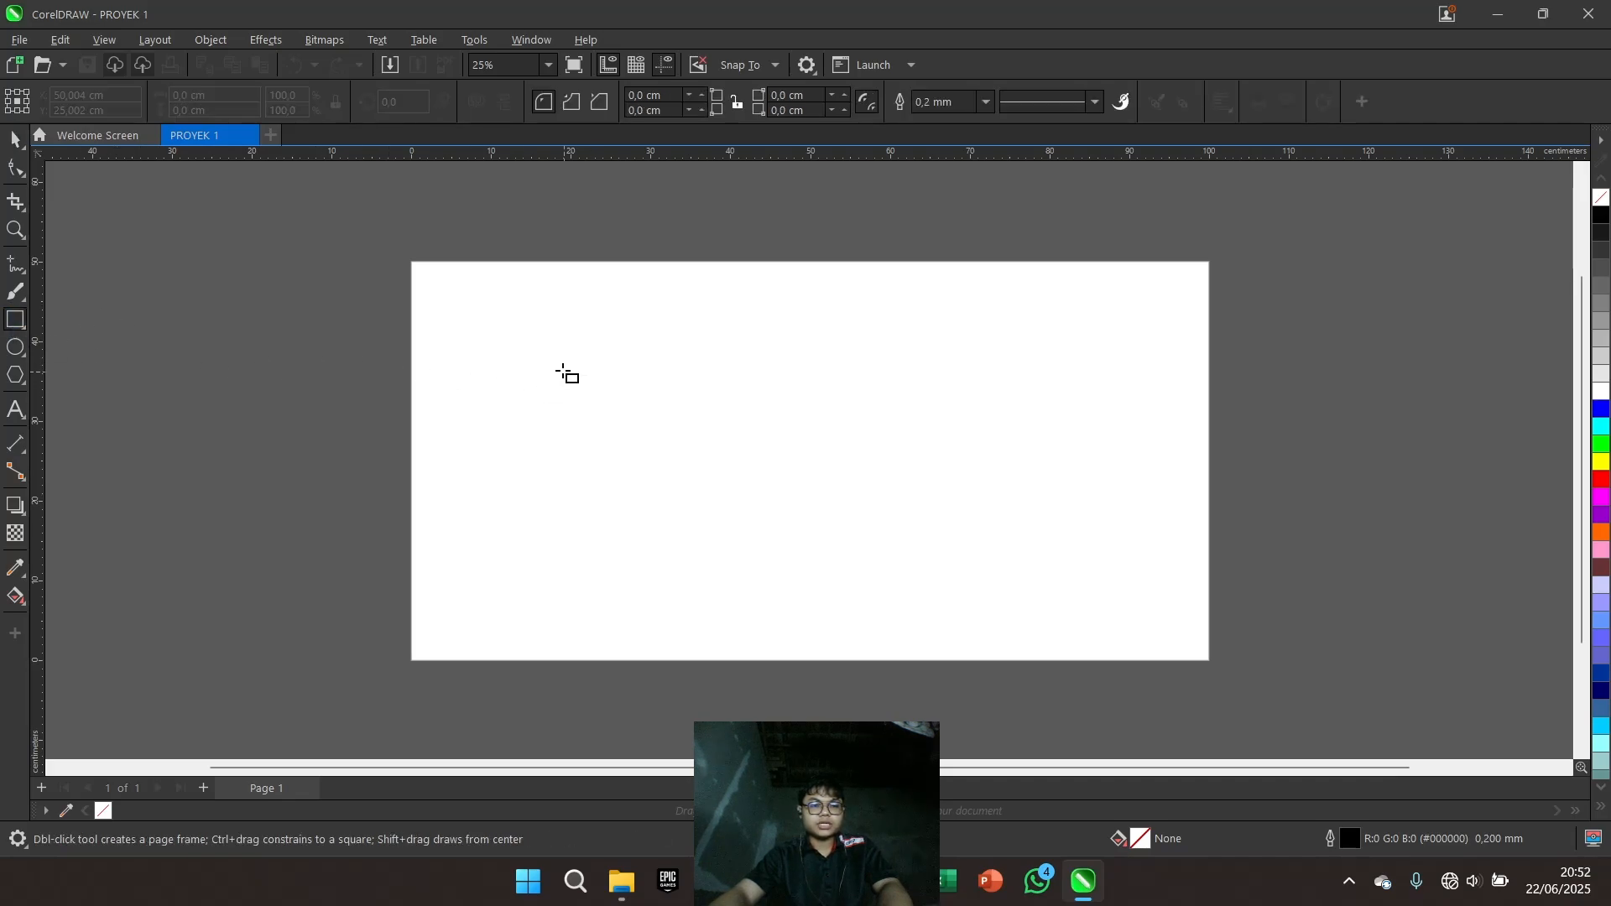
drag(547, 354, 674, 458)
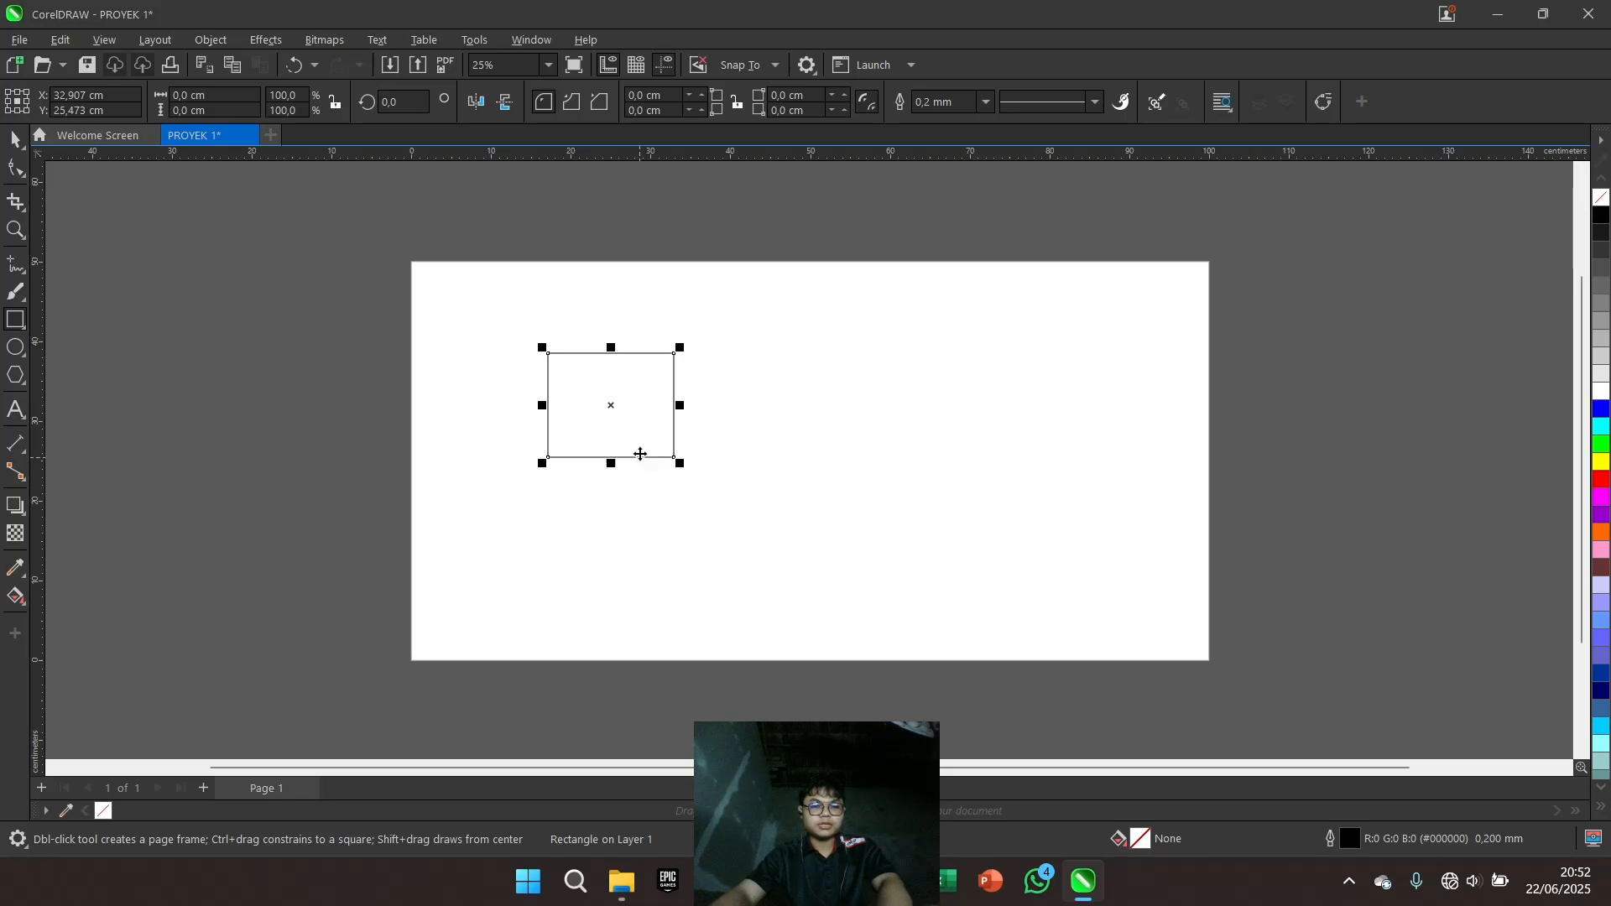
key(space)
click(594, 553)
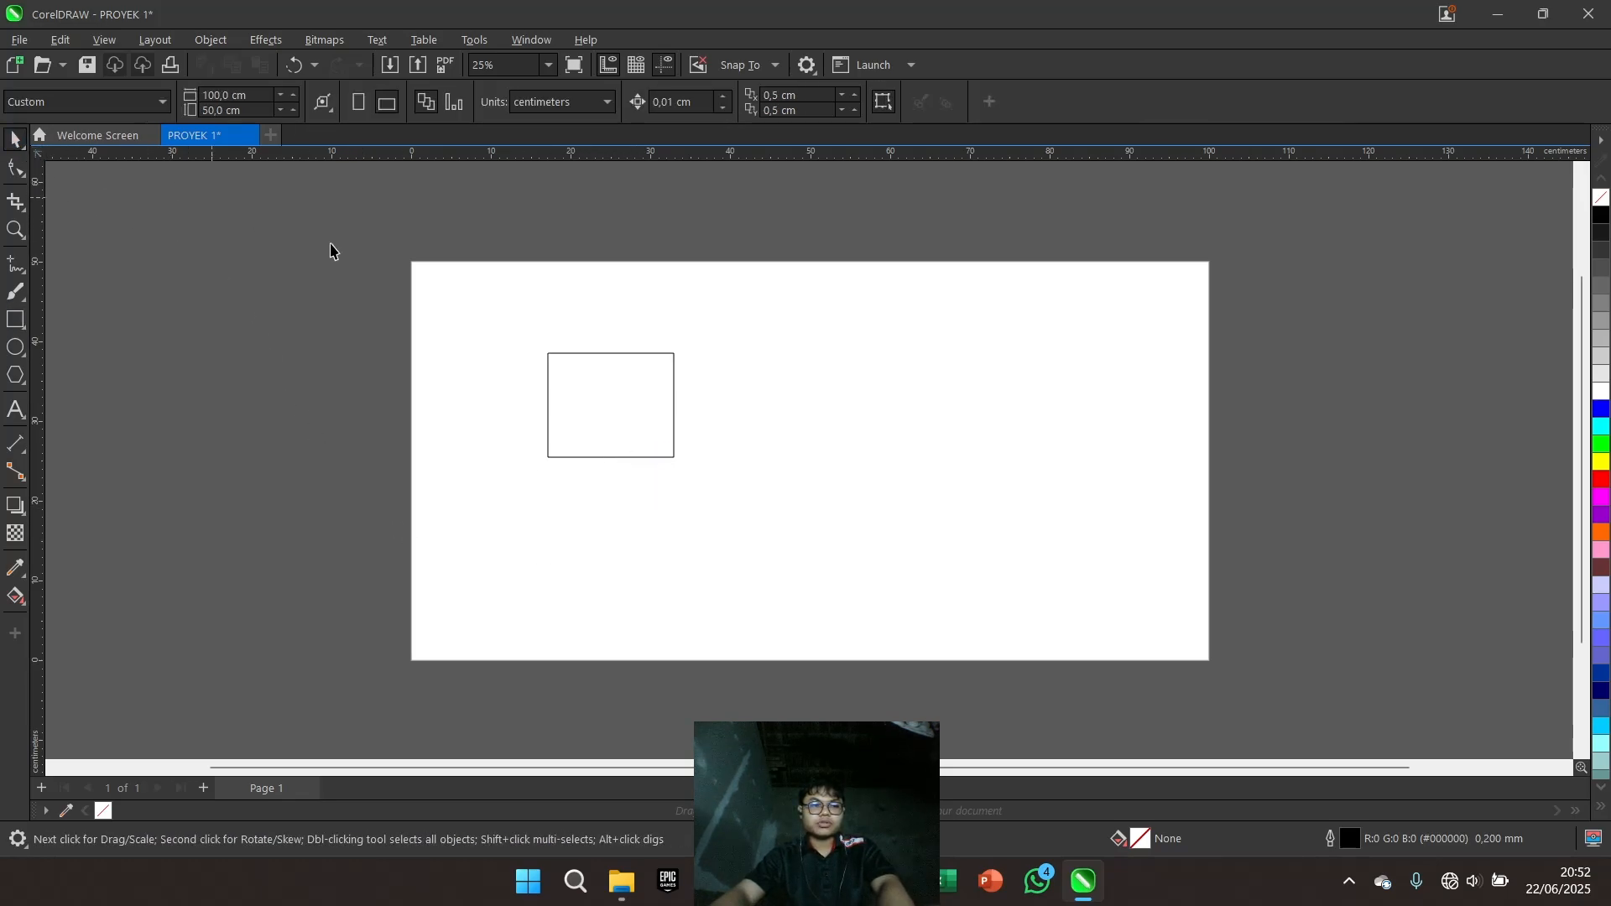
Enlarge the rectangle proportionally to about 20.1 by 16.6 cm and rotate it to an angle of about 282 degrees
click(673, 453)
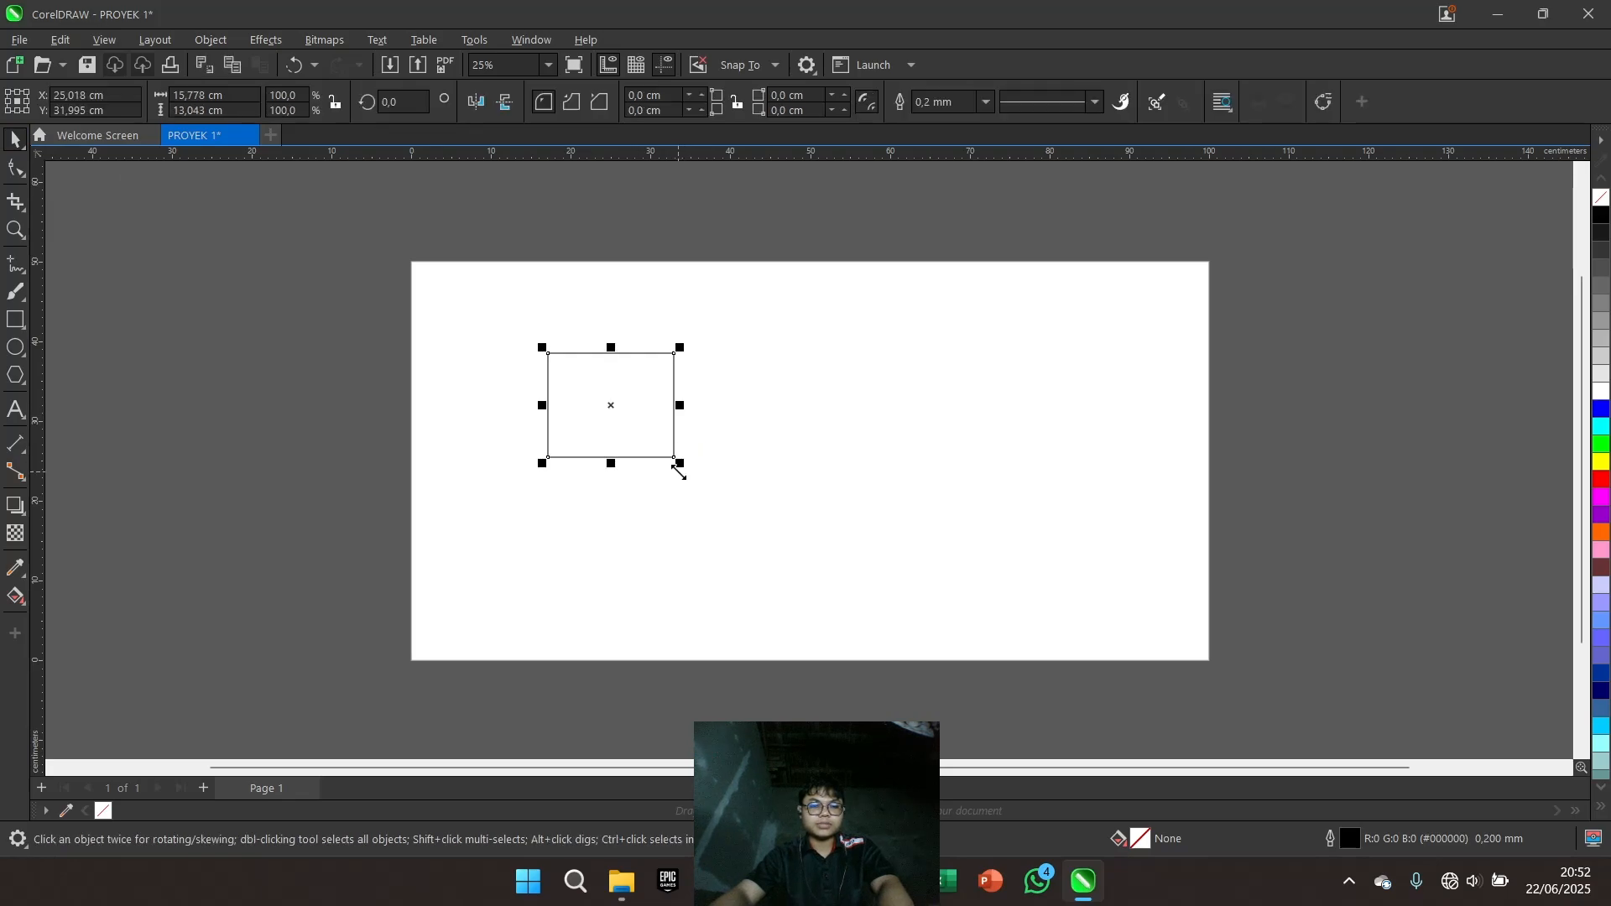
drag(680, 465, 713, 490)
click(672, 453)
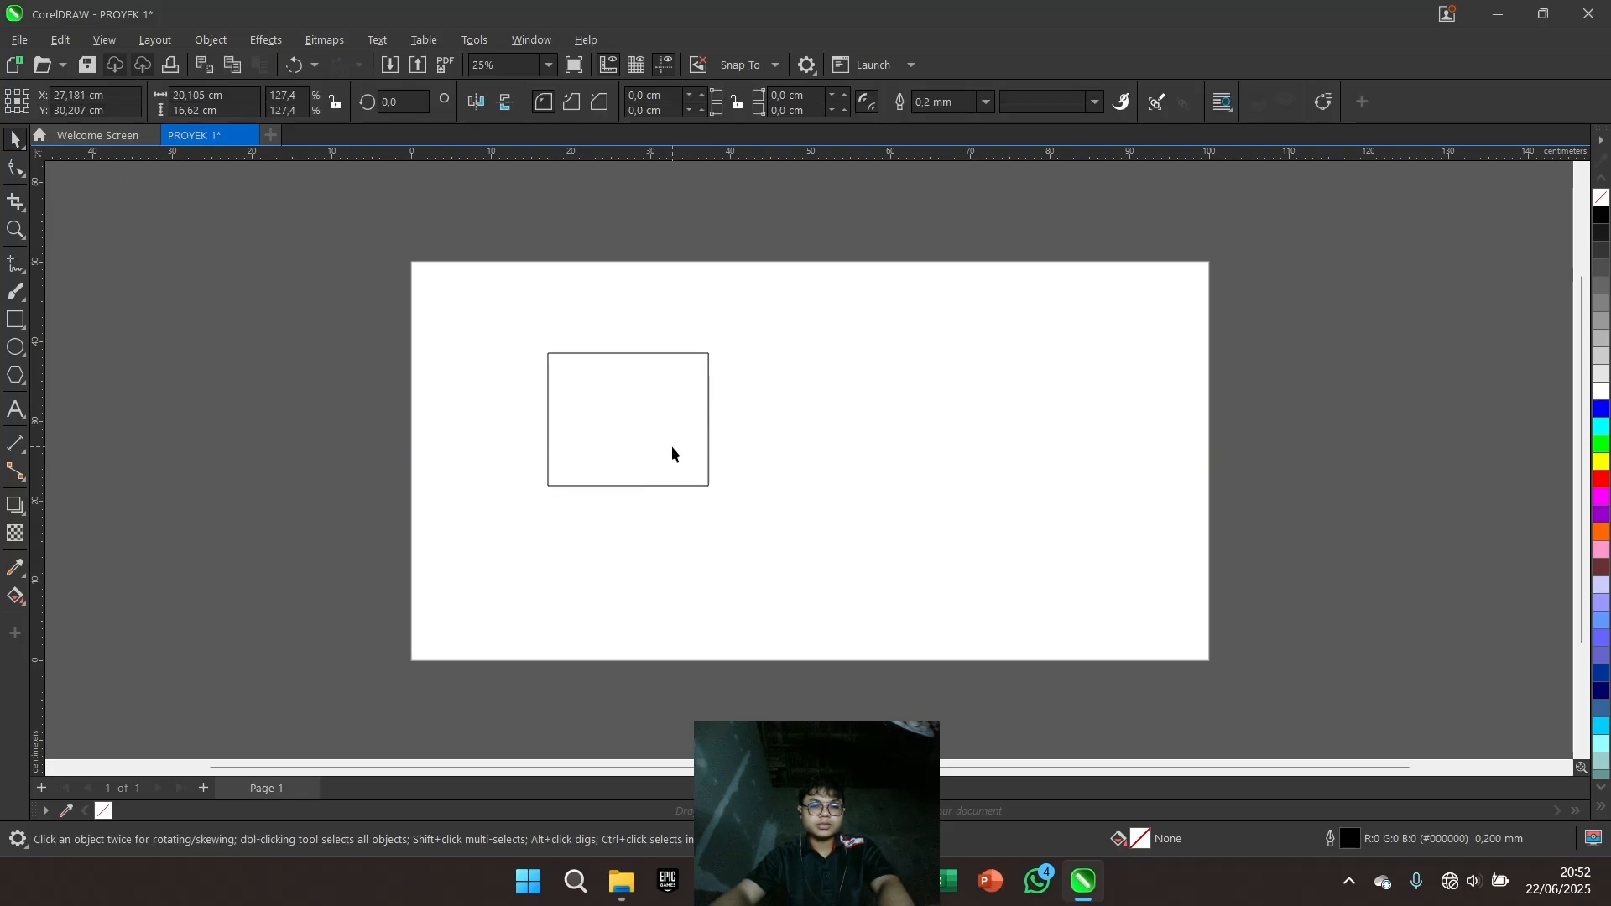
click(672, 454)
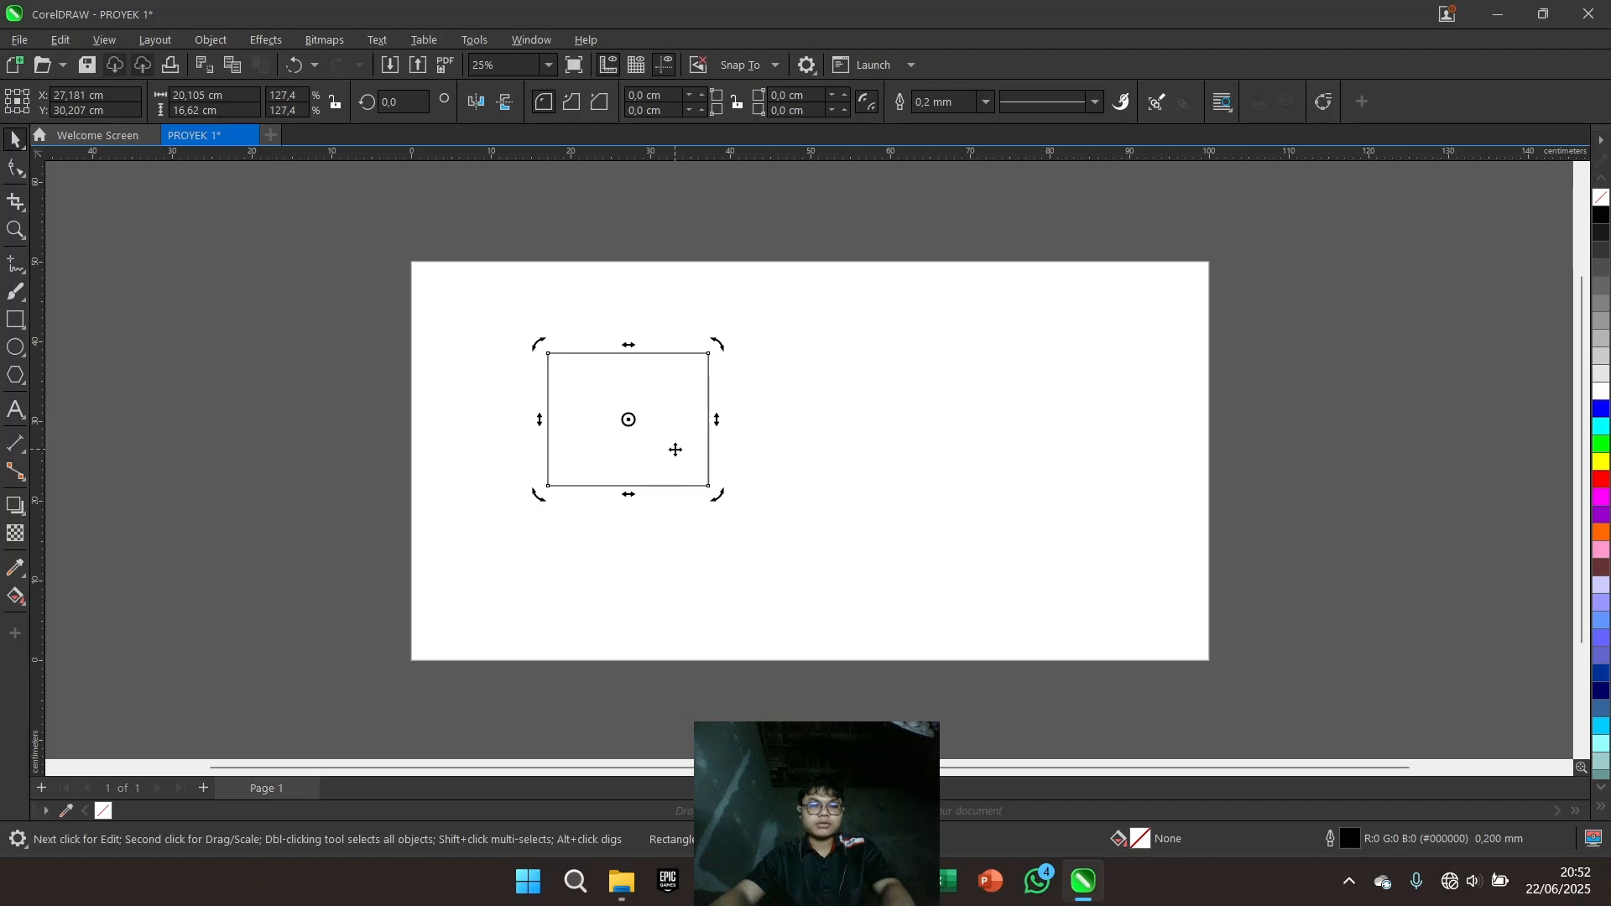
drag(719, 344, 729, 503)
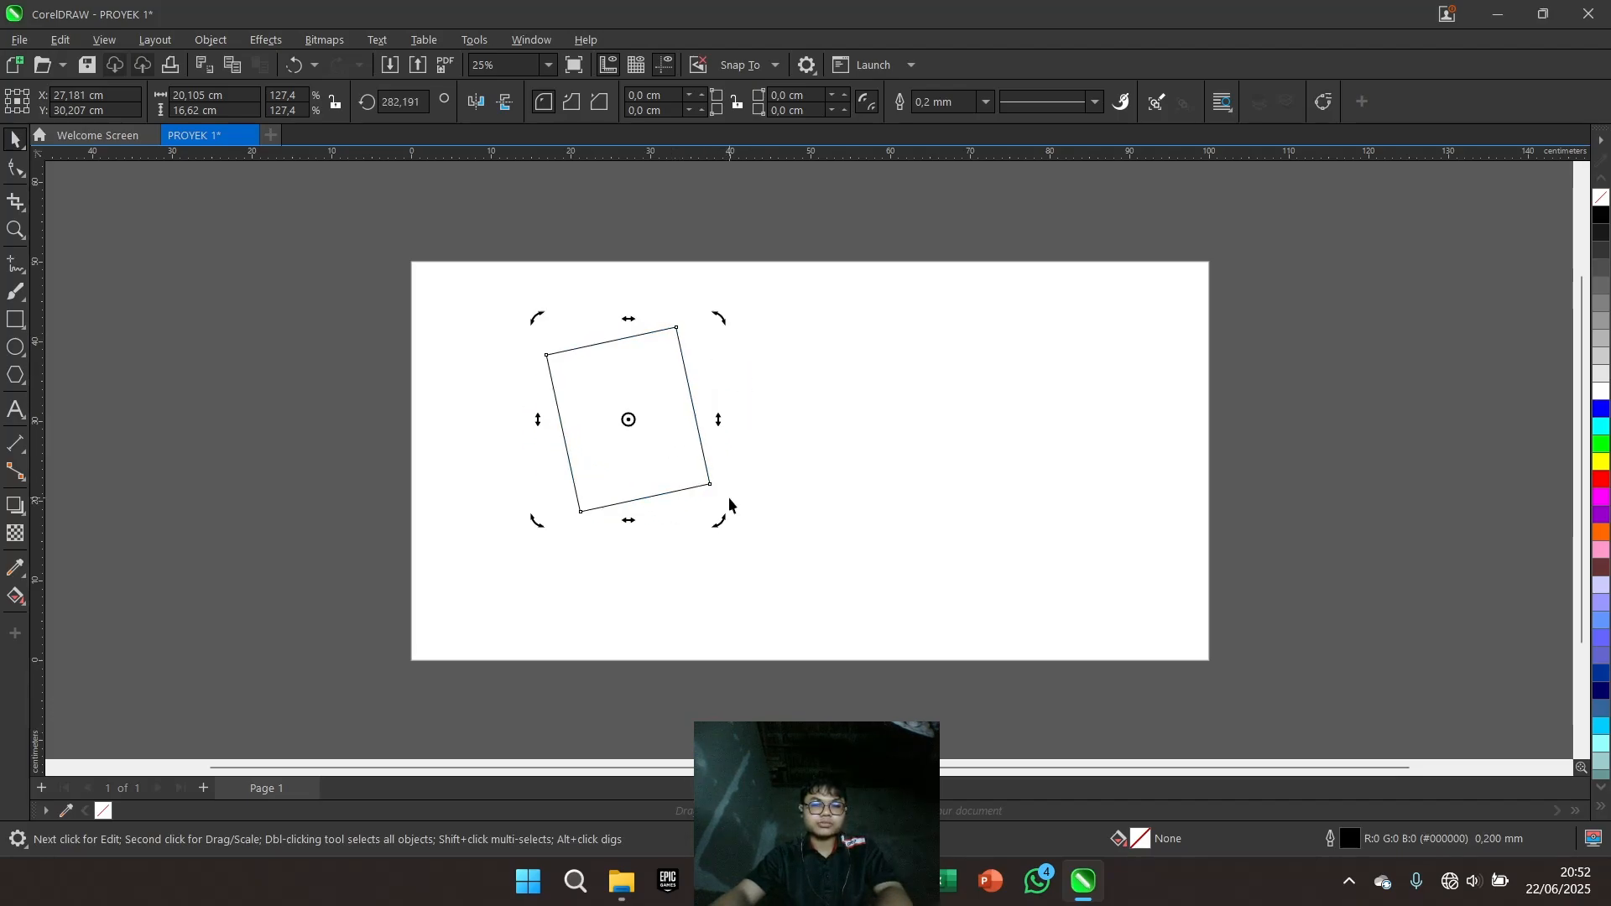
click(717, 516)
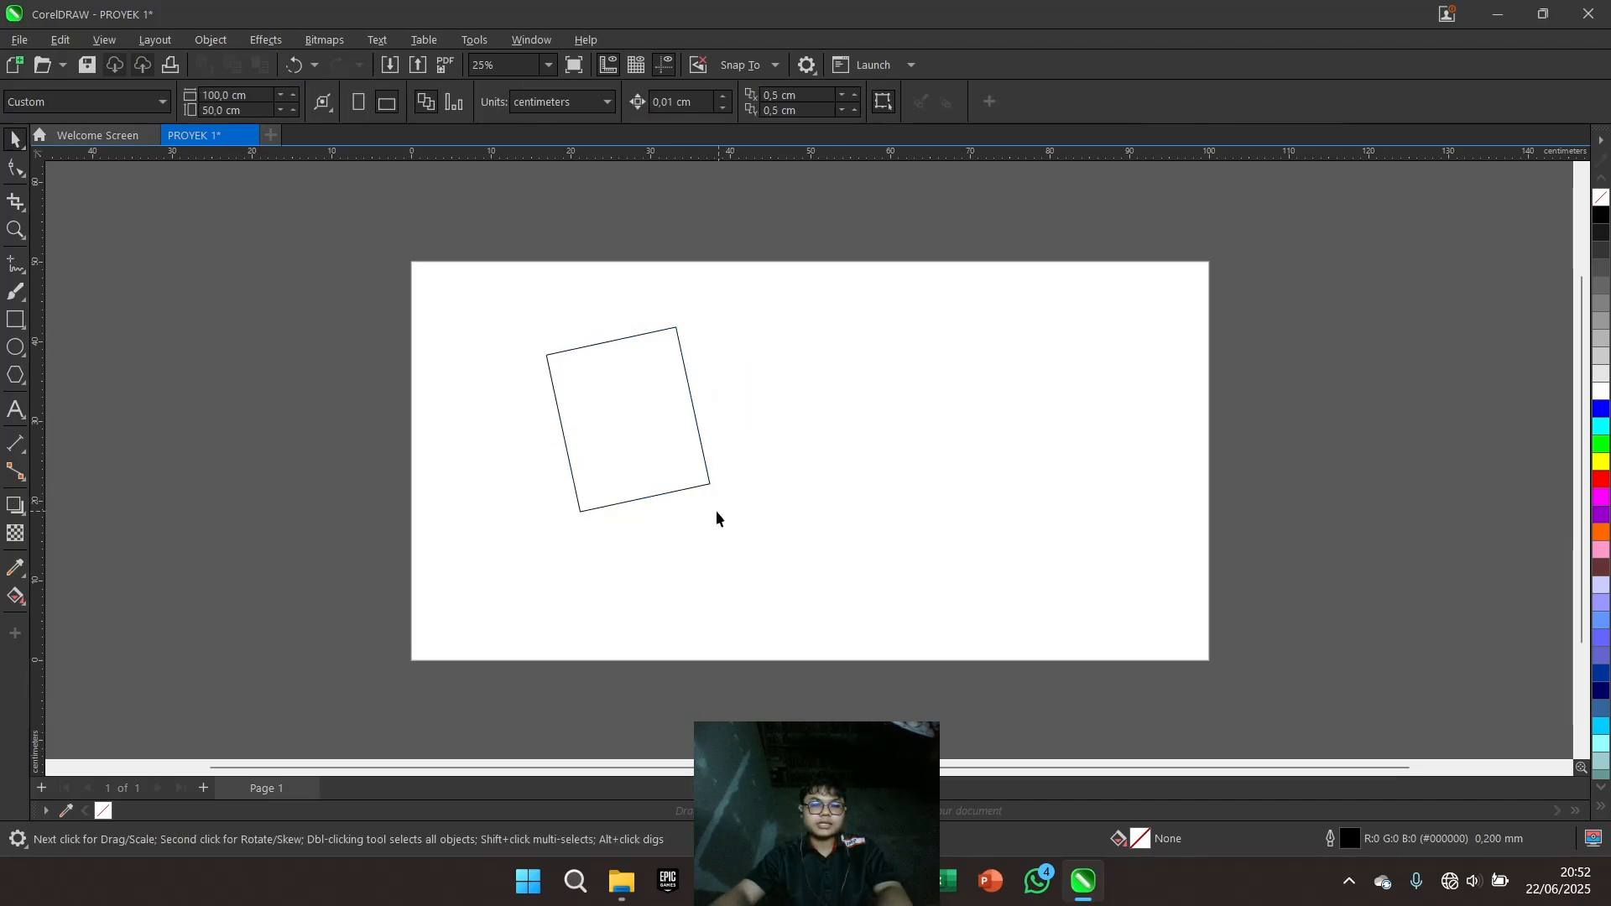
Delete the rotated rectangle from the page
click(679, 463)
key(Delete)
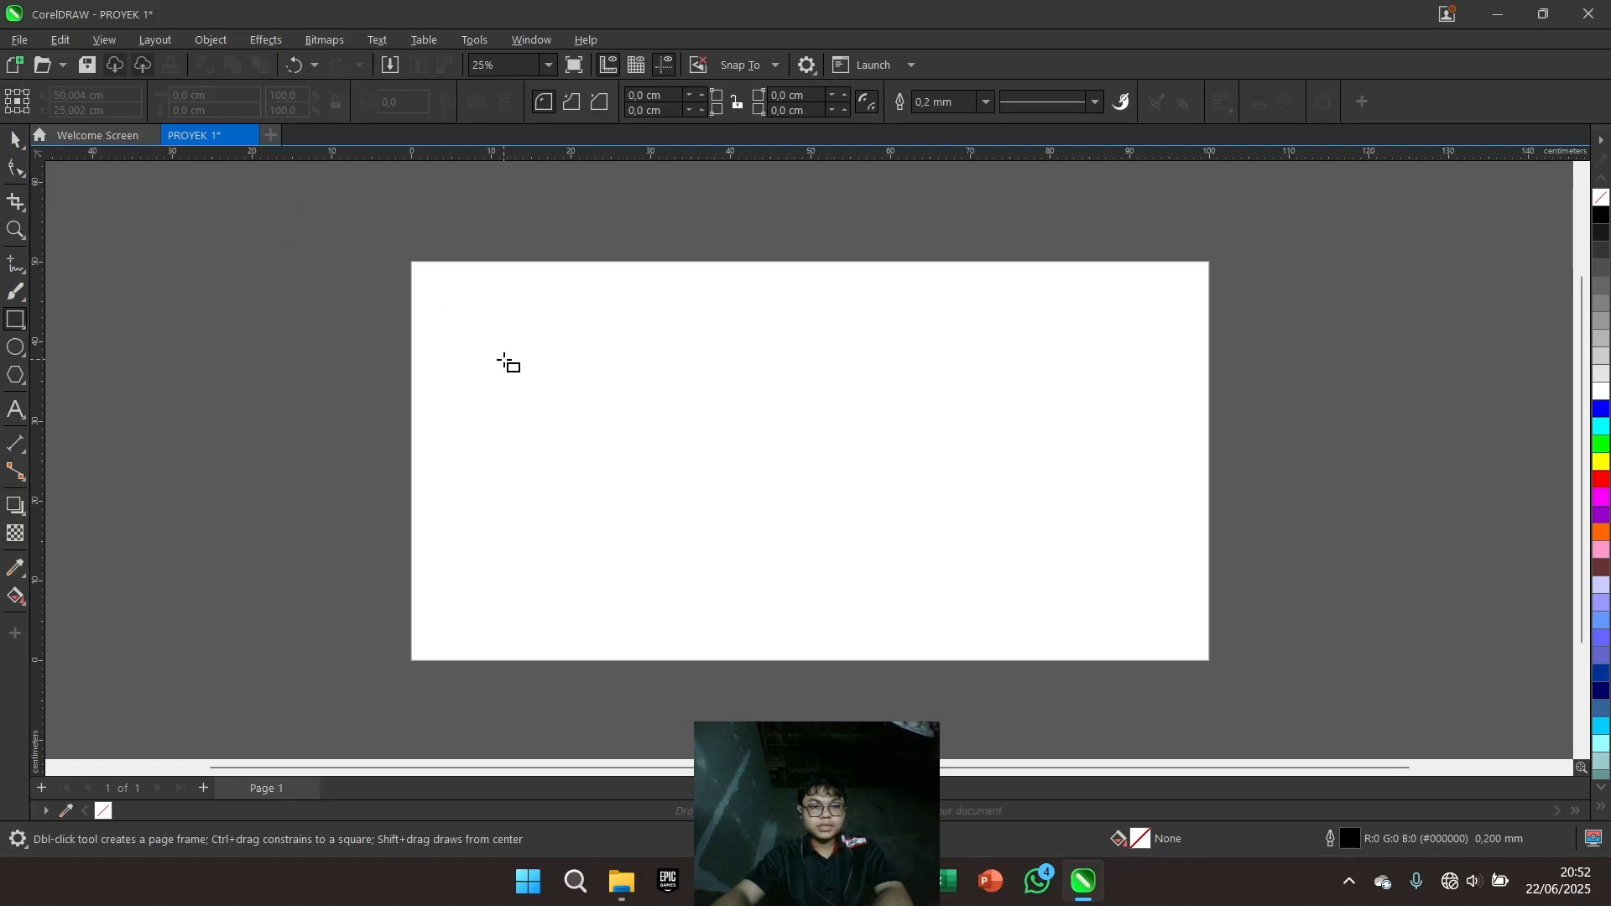
Draw a new rectangle about 16.8 cm wide and 13.7 cm high, just left of the page centre
drag(615, 380, 750, 488)
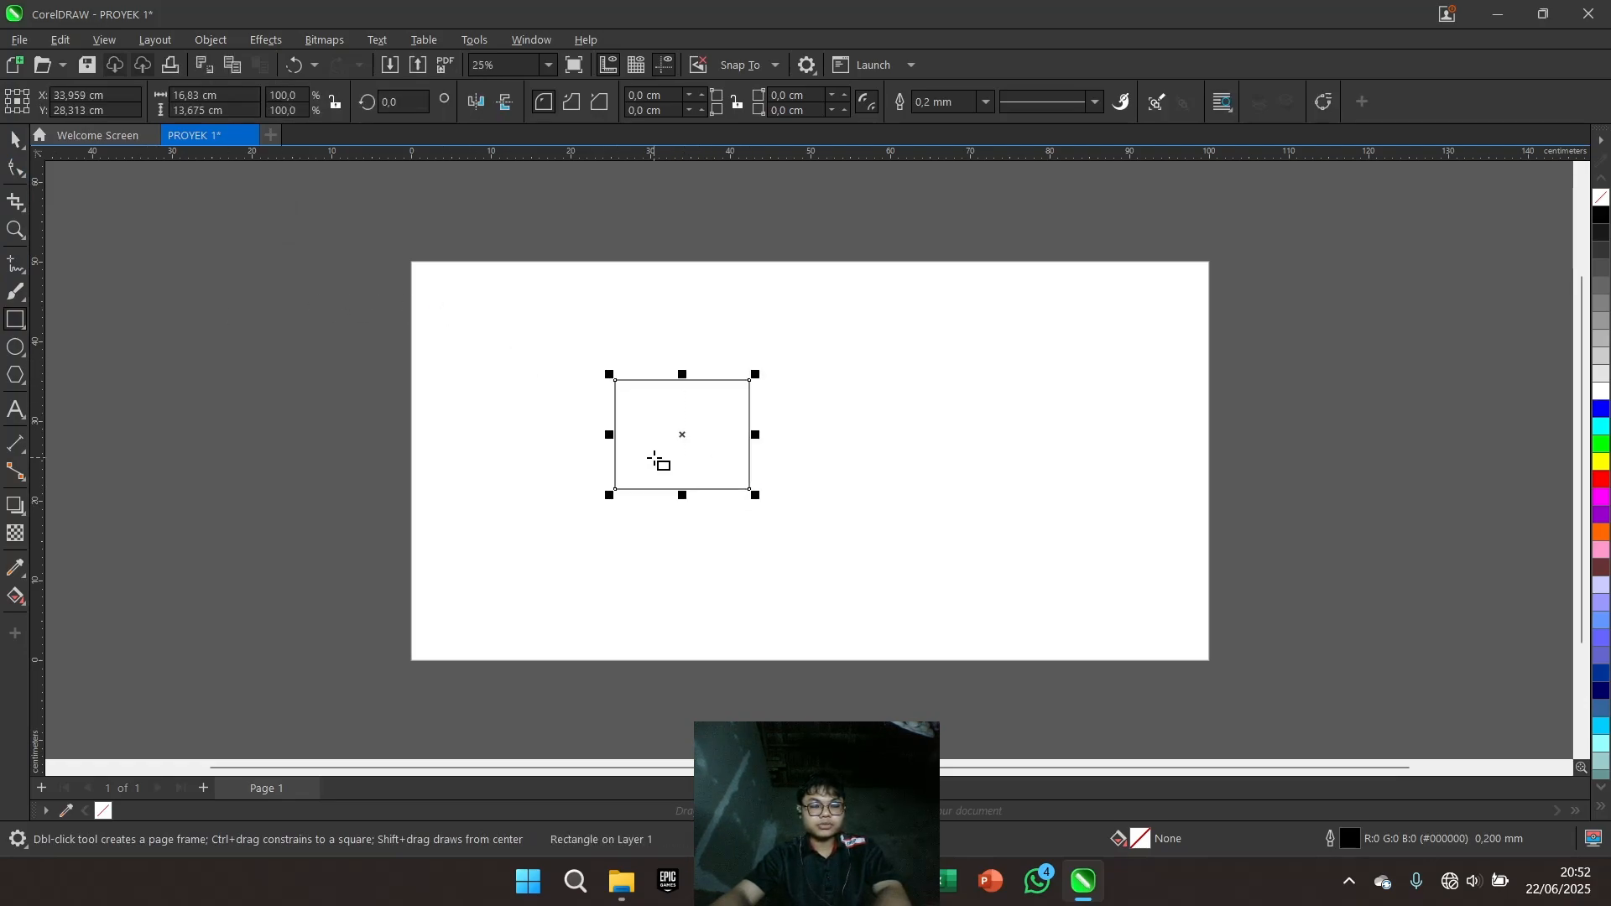
key(space)
click(386, 331)
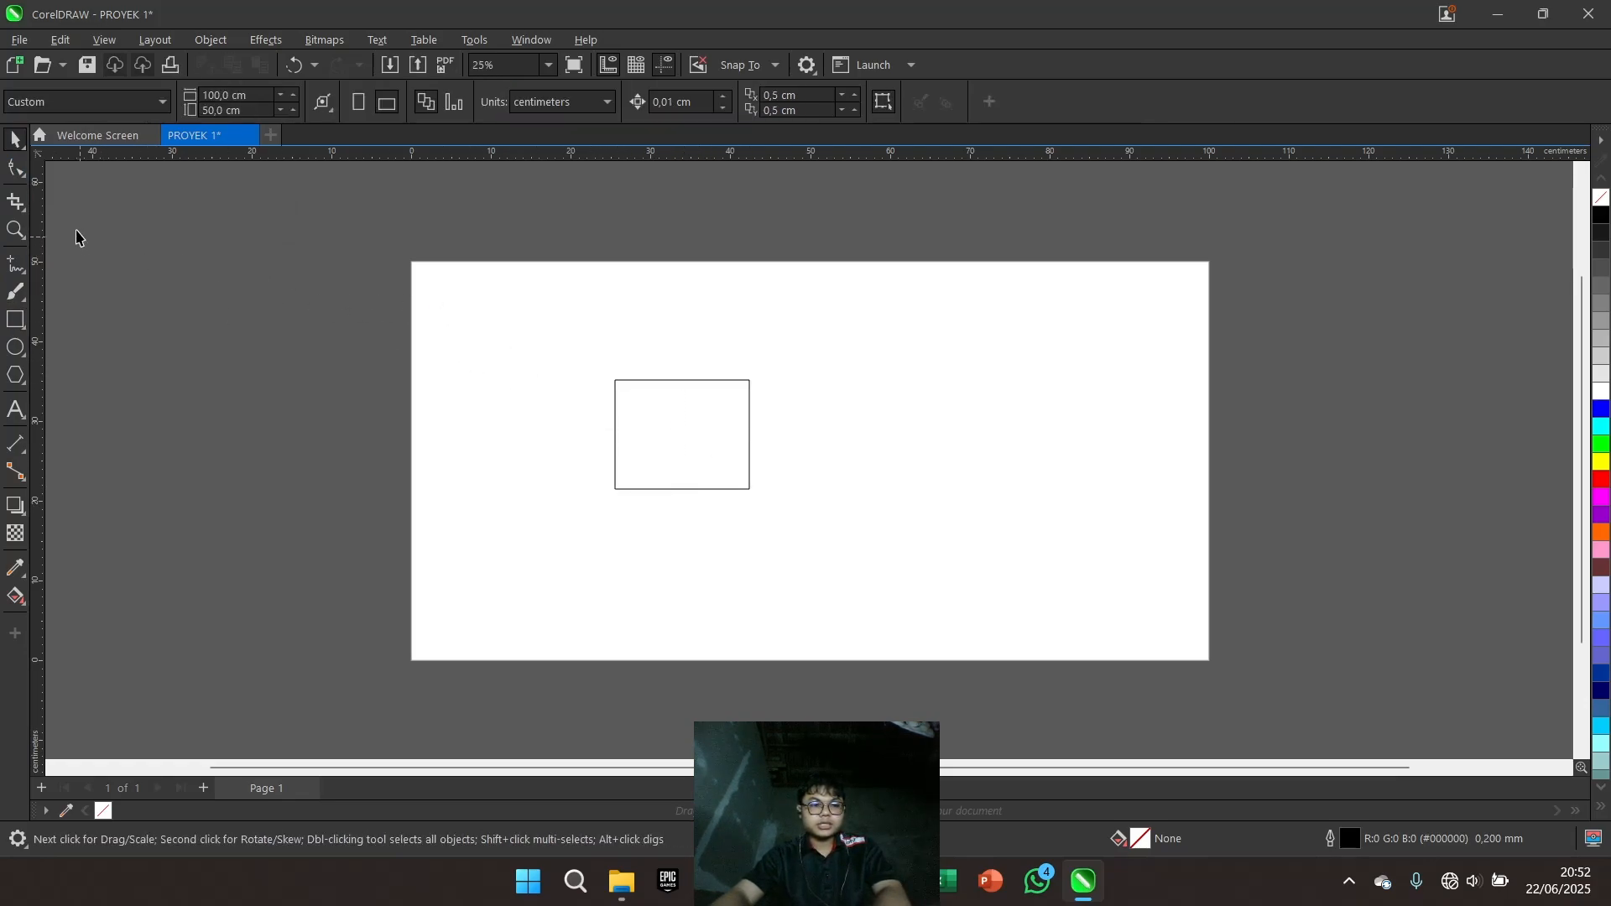
Round all four corners of the rectangle with the Shape tool to a radius of about 5.4 cm
click(15, 167)
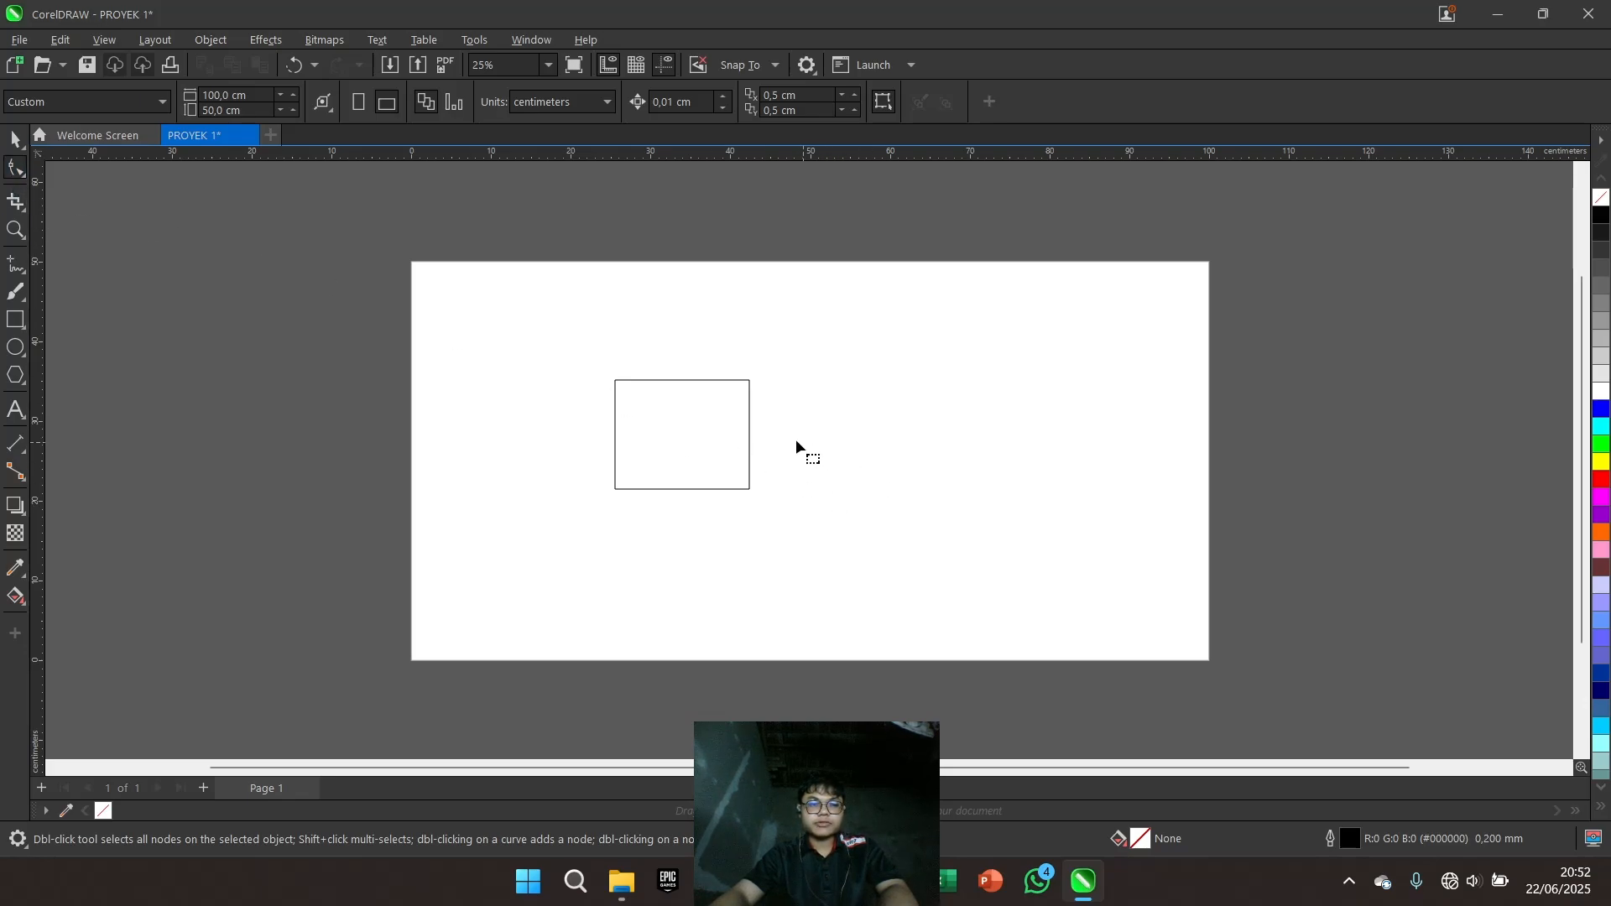
click(747, 412)
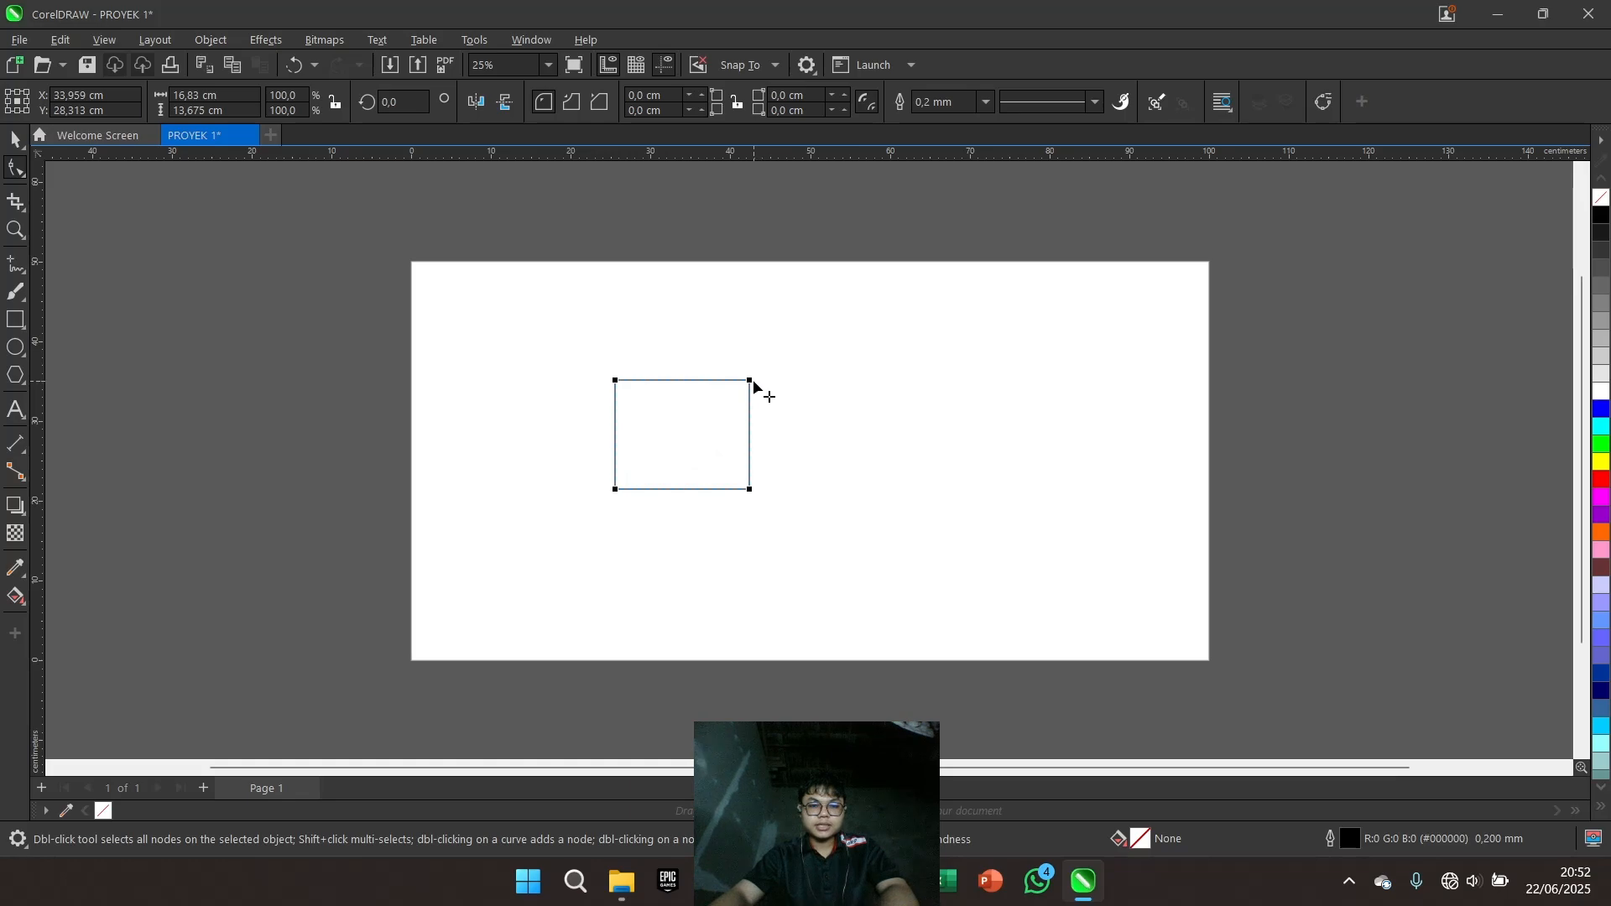
drag(751, 383, 748, 417)
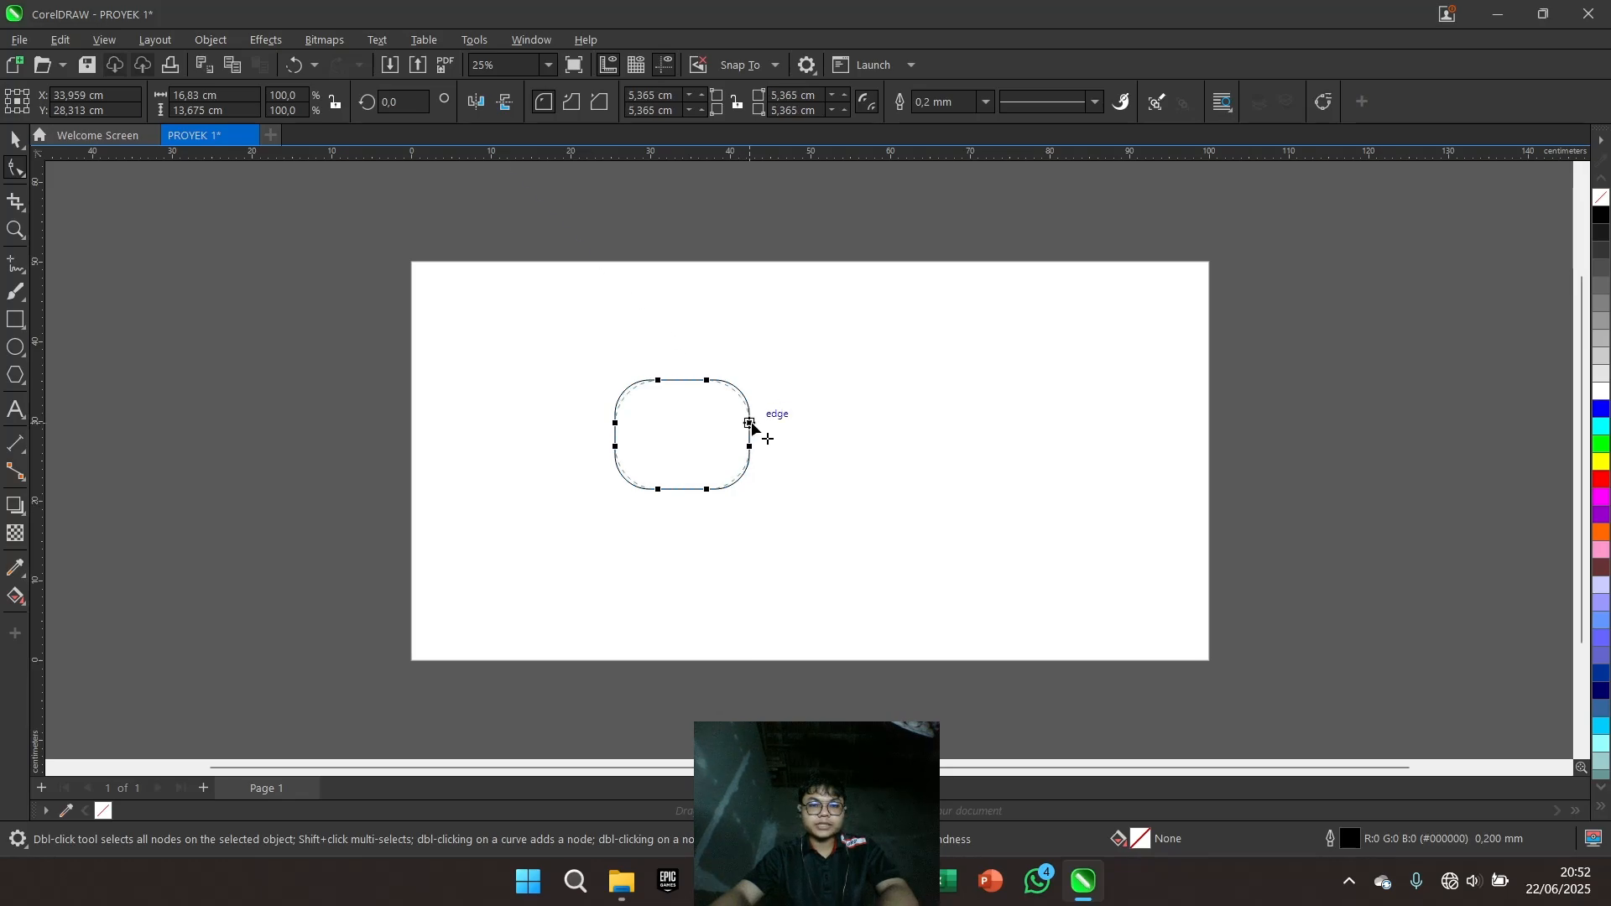
Reduce all of the rectangle's corner radii to about 2.4 cm, and enlarge only the upper-right and lower-left corners to about 6.8 cm
drag(750, 414, 750, 400)
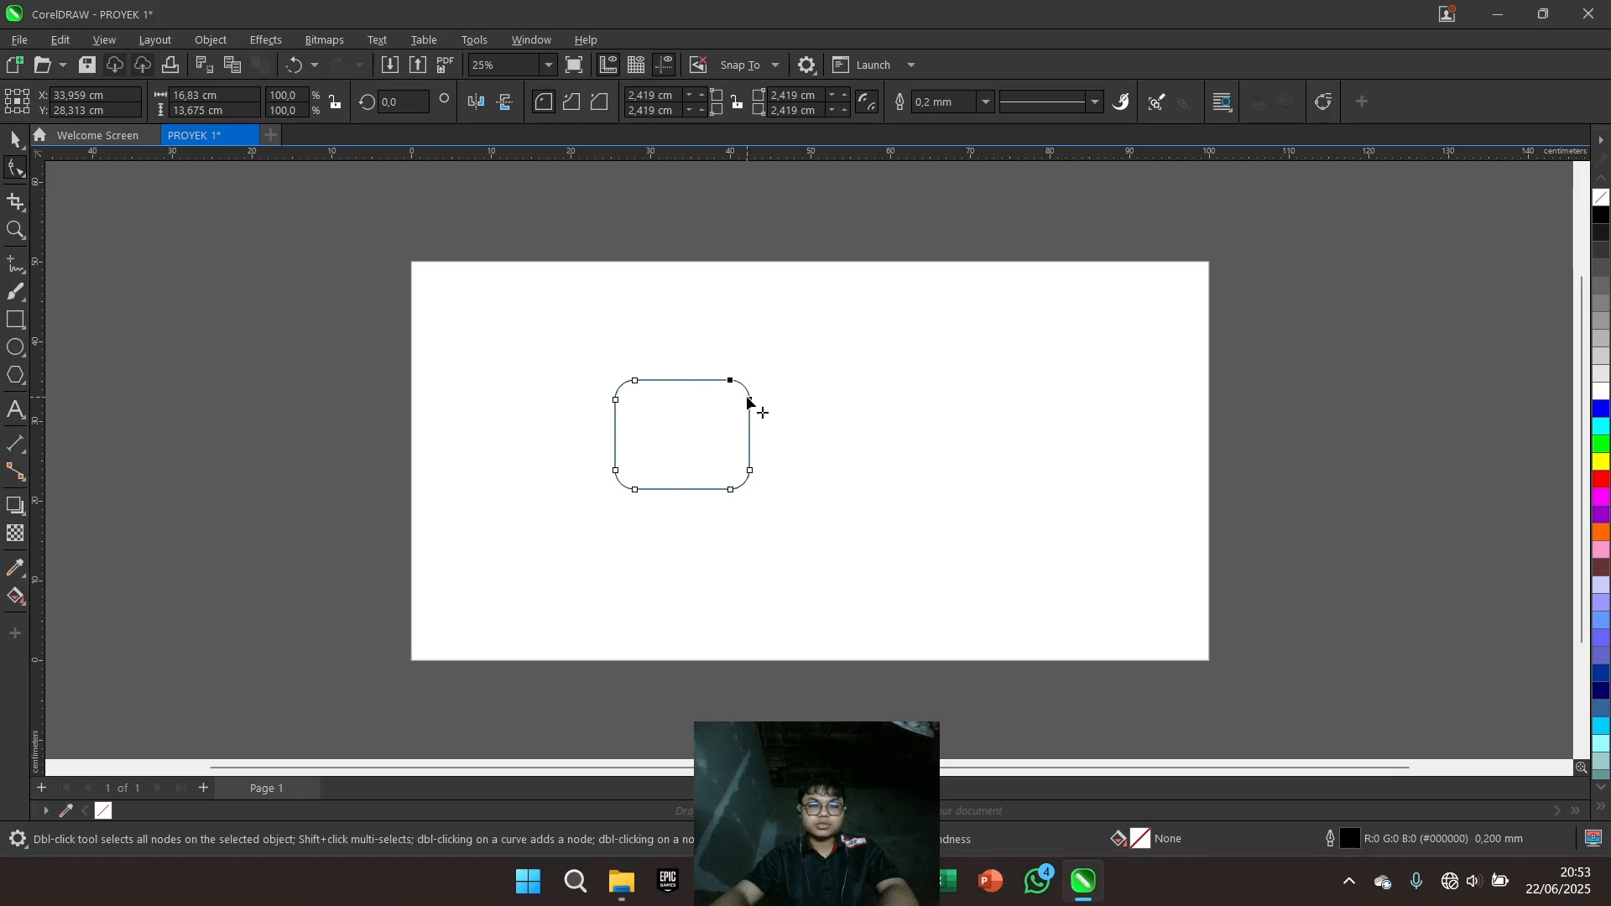
drag(749, 403, 754, 443)
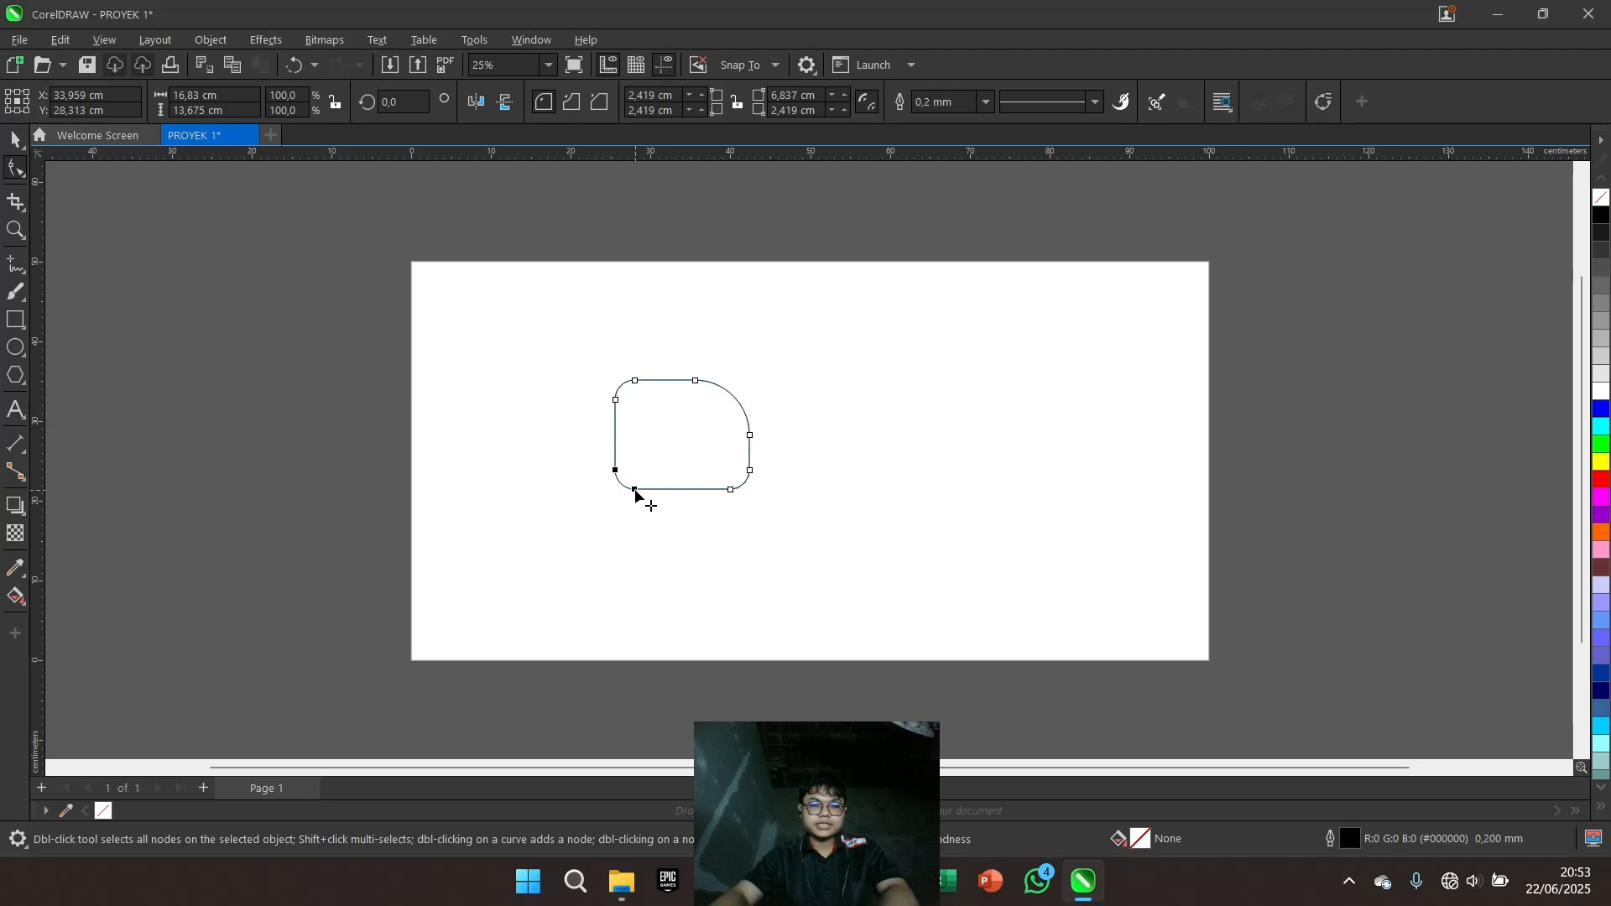
drag(635, 491, 680, 494)
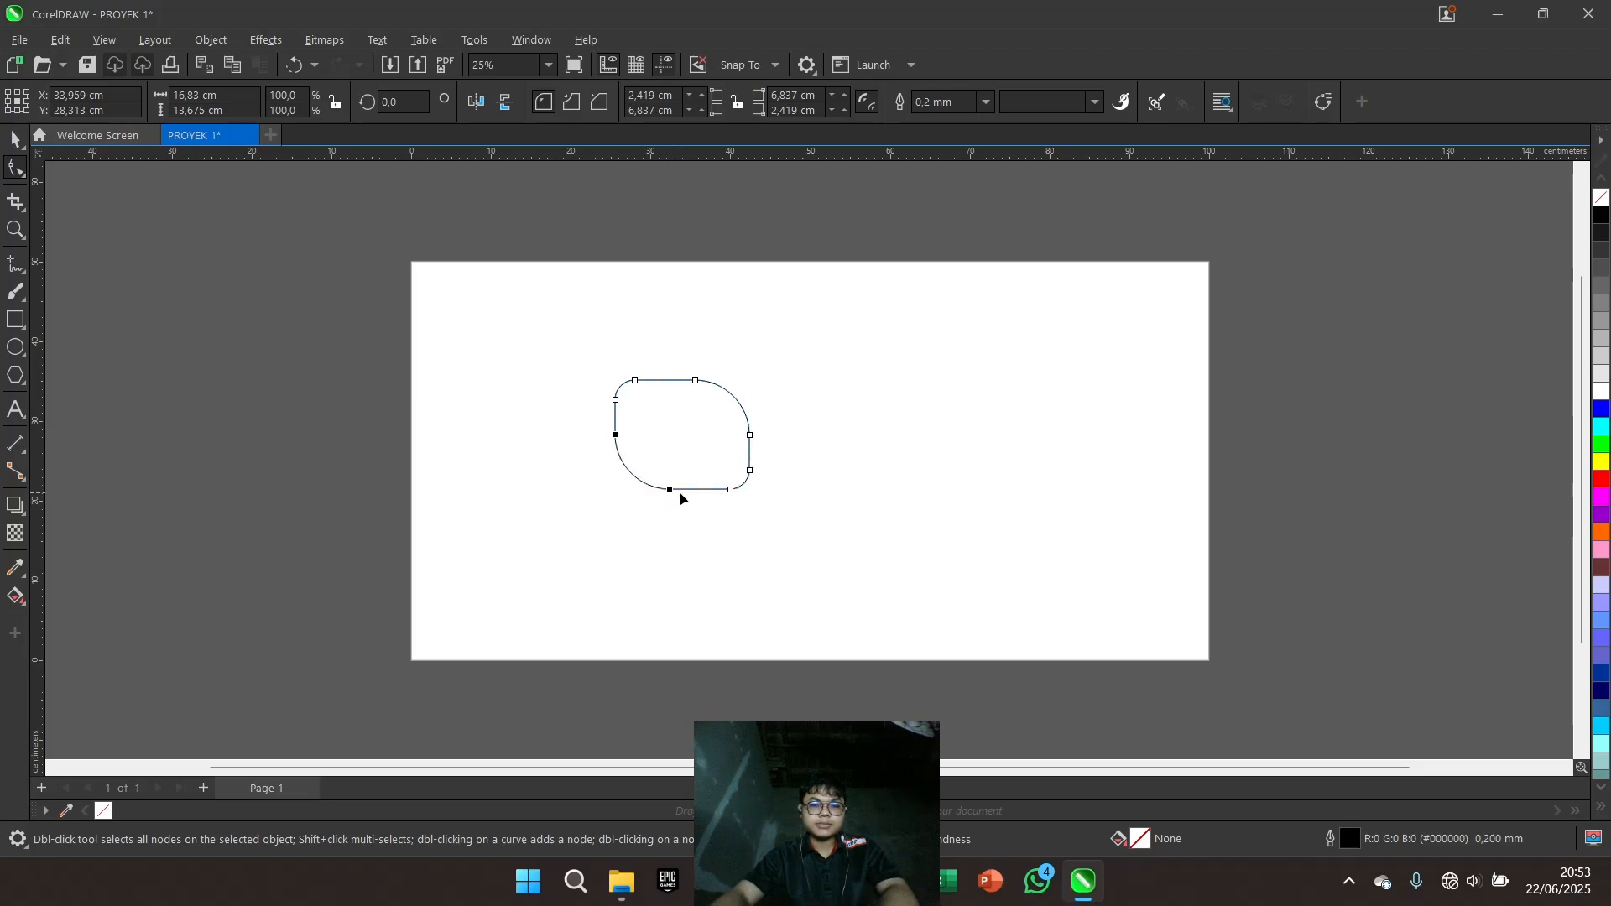
click(730, 490)
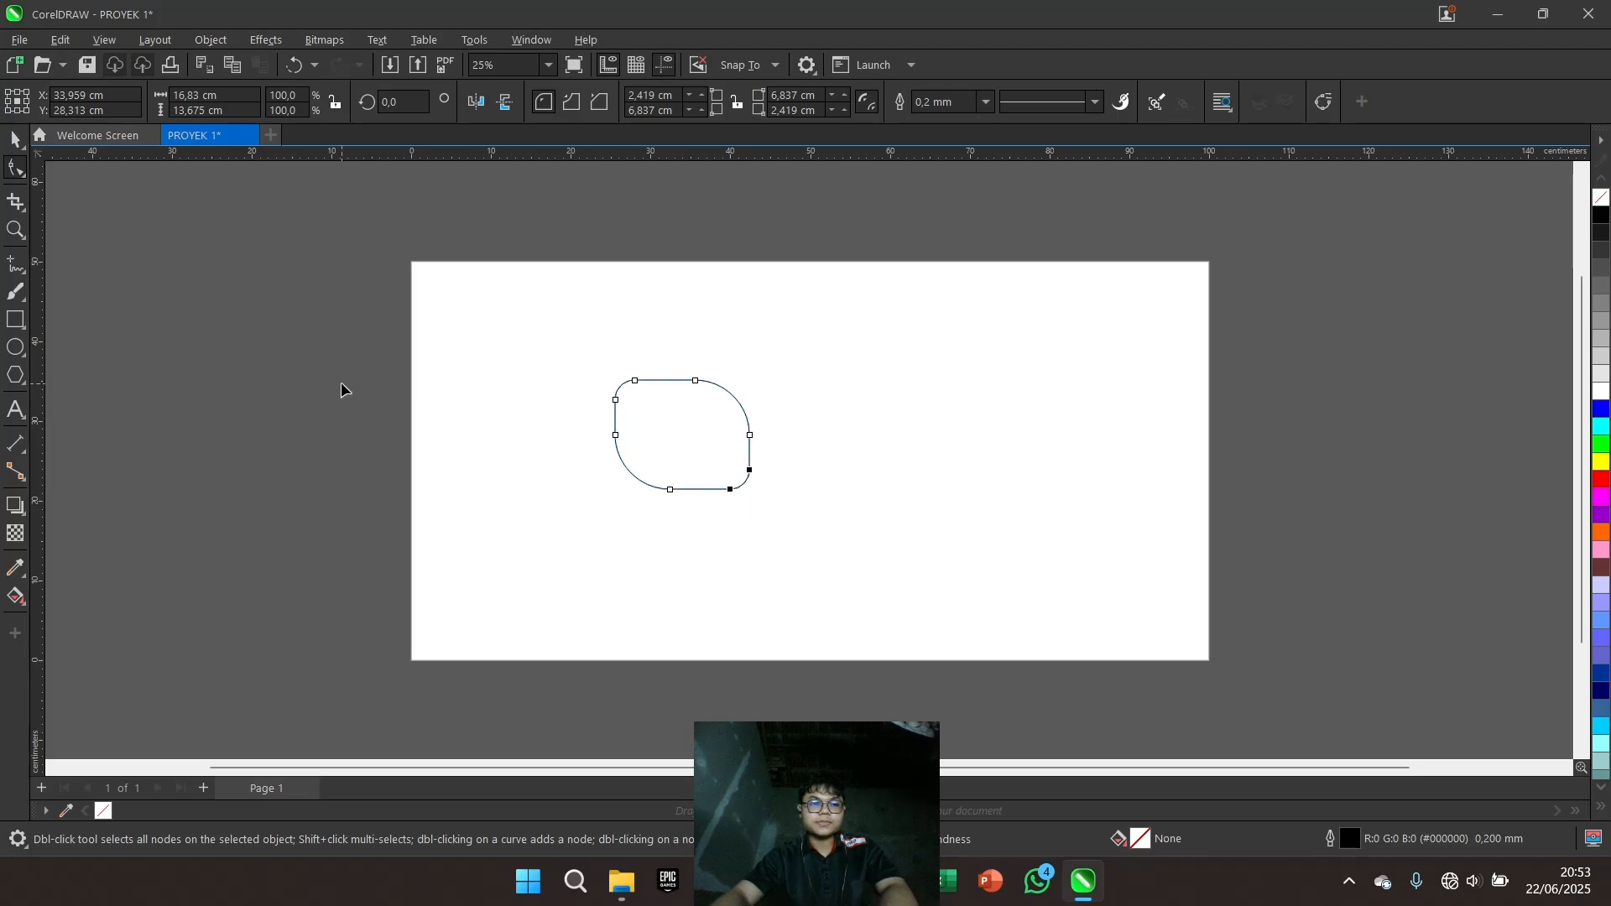
key(space)
click(344, 326)
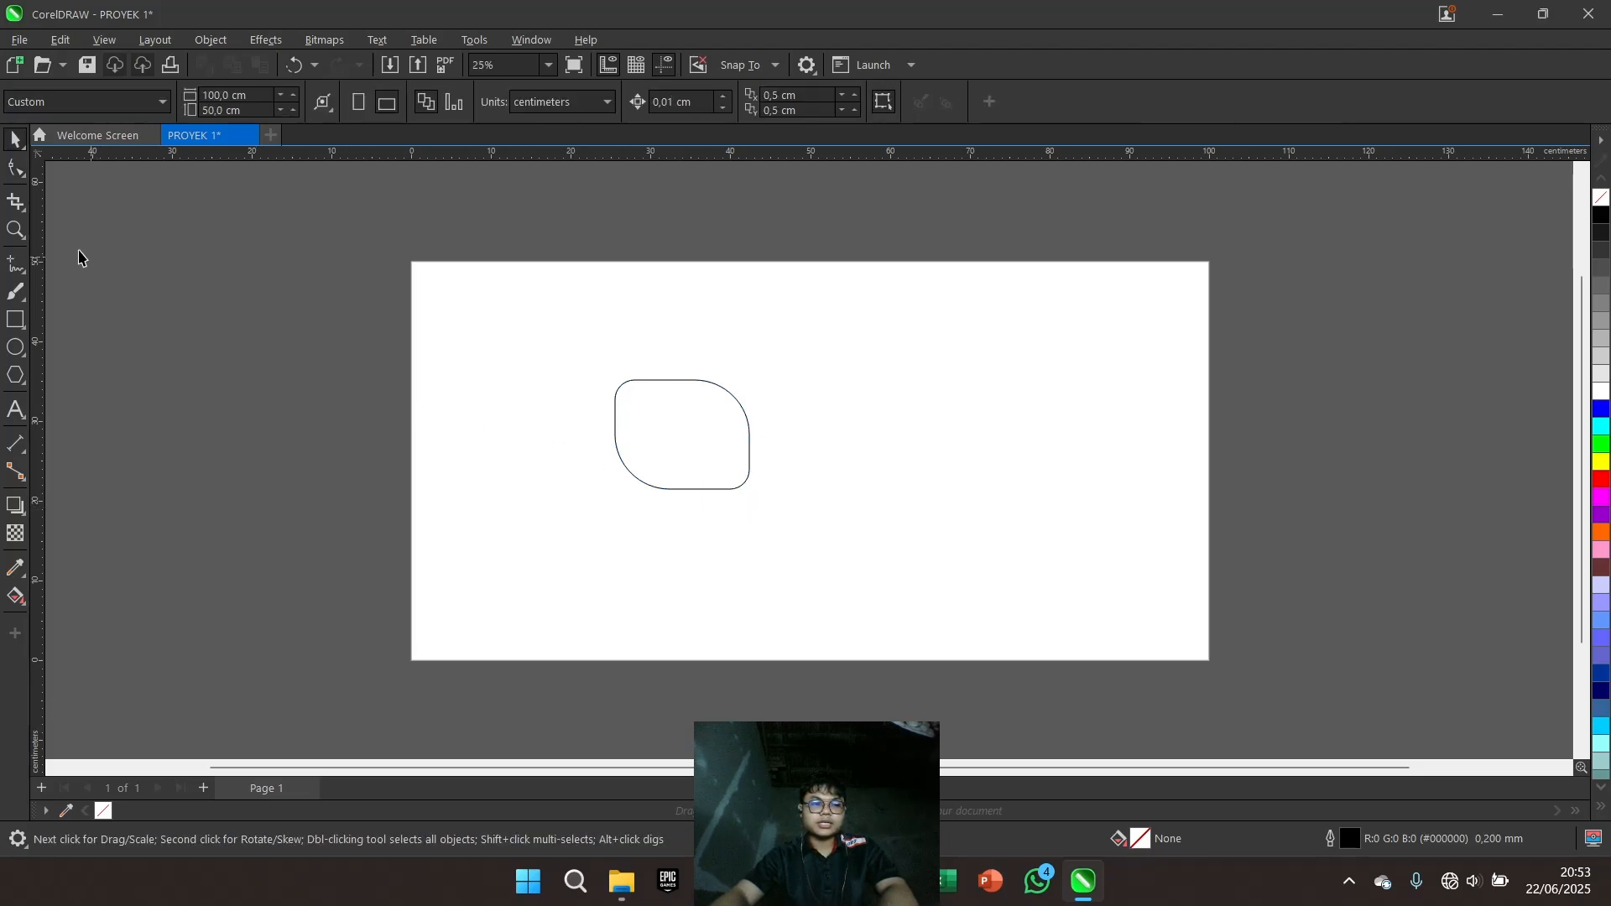
Crop the rounded shape to an area about 22.6 by 13.7 cm that keeps its upper part and cuts off its lower part
click(15, 201)
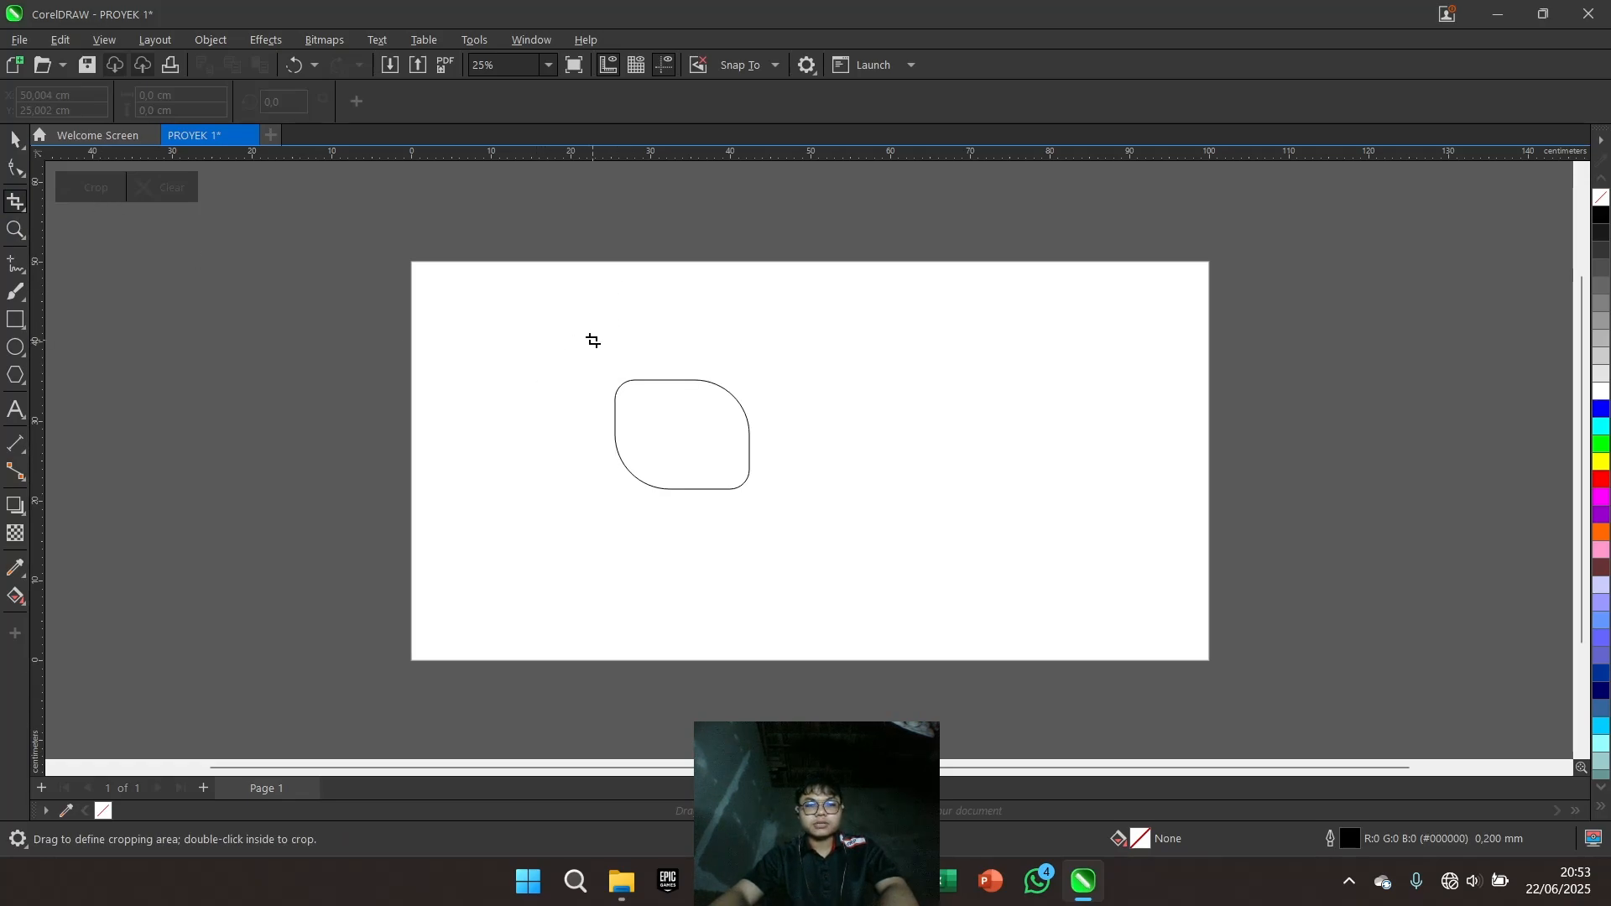
mouse_move(594, 341)
mouse_down()
mouse_move(727, 374)
mouse_move(789, 460)
mouse_move(773, 450)
mouse_up()
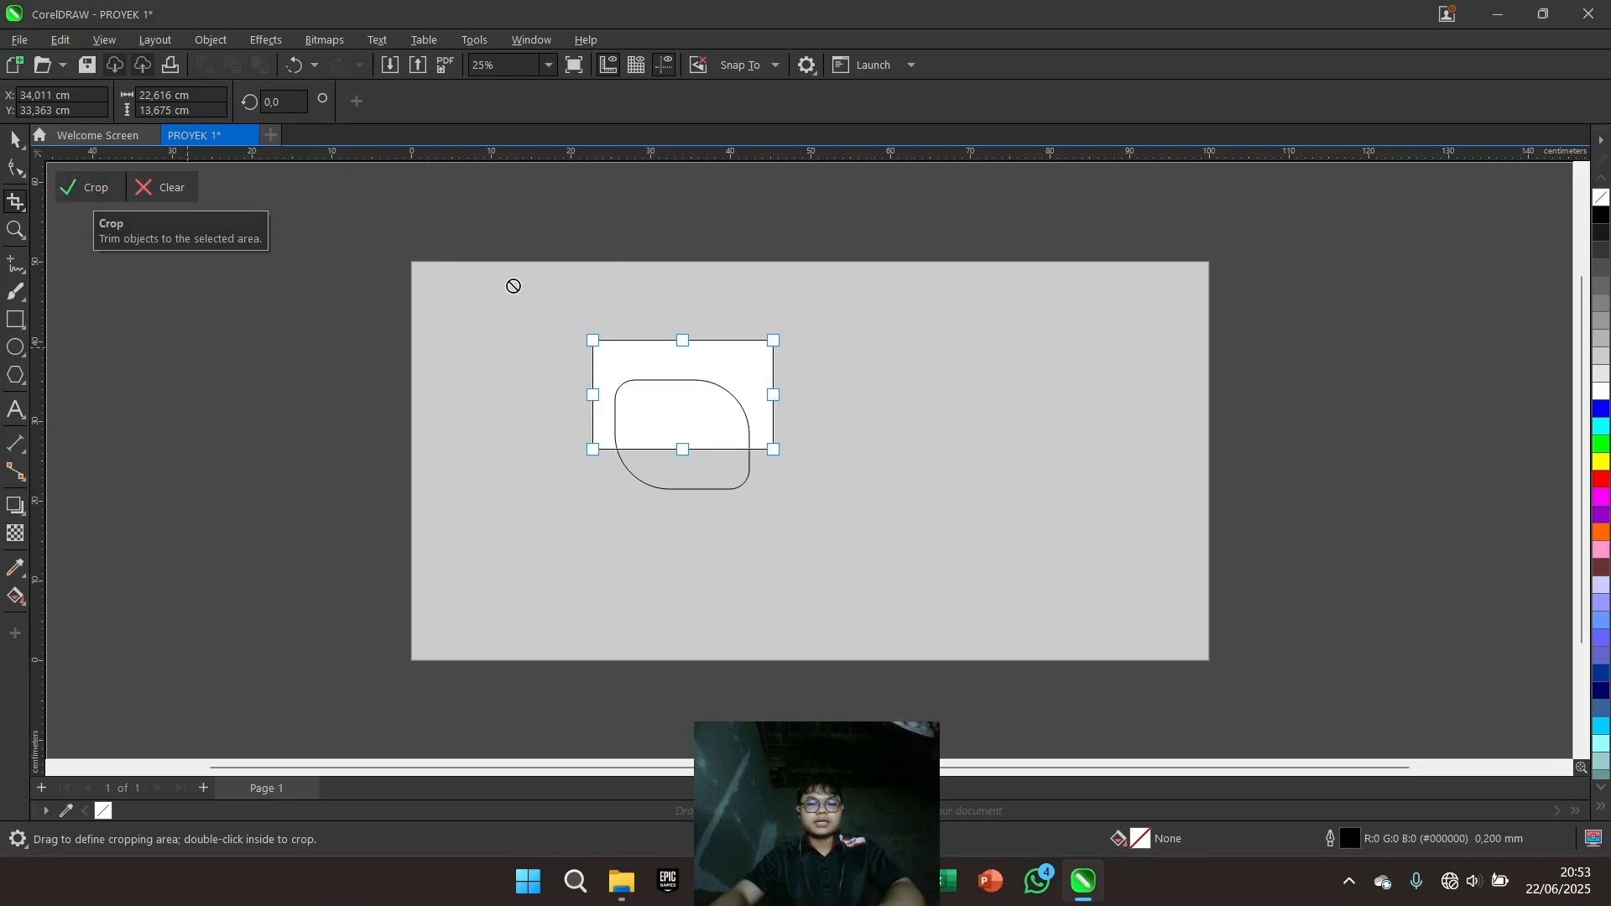
click(87, 199)
scroll(709, 464, up, 2)
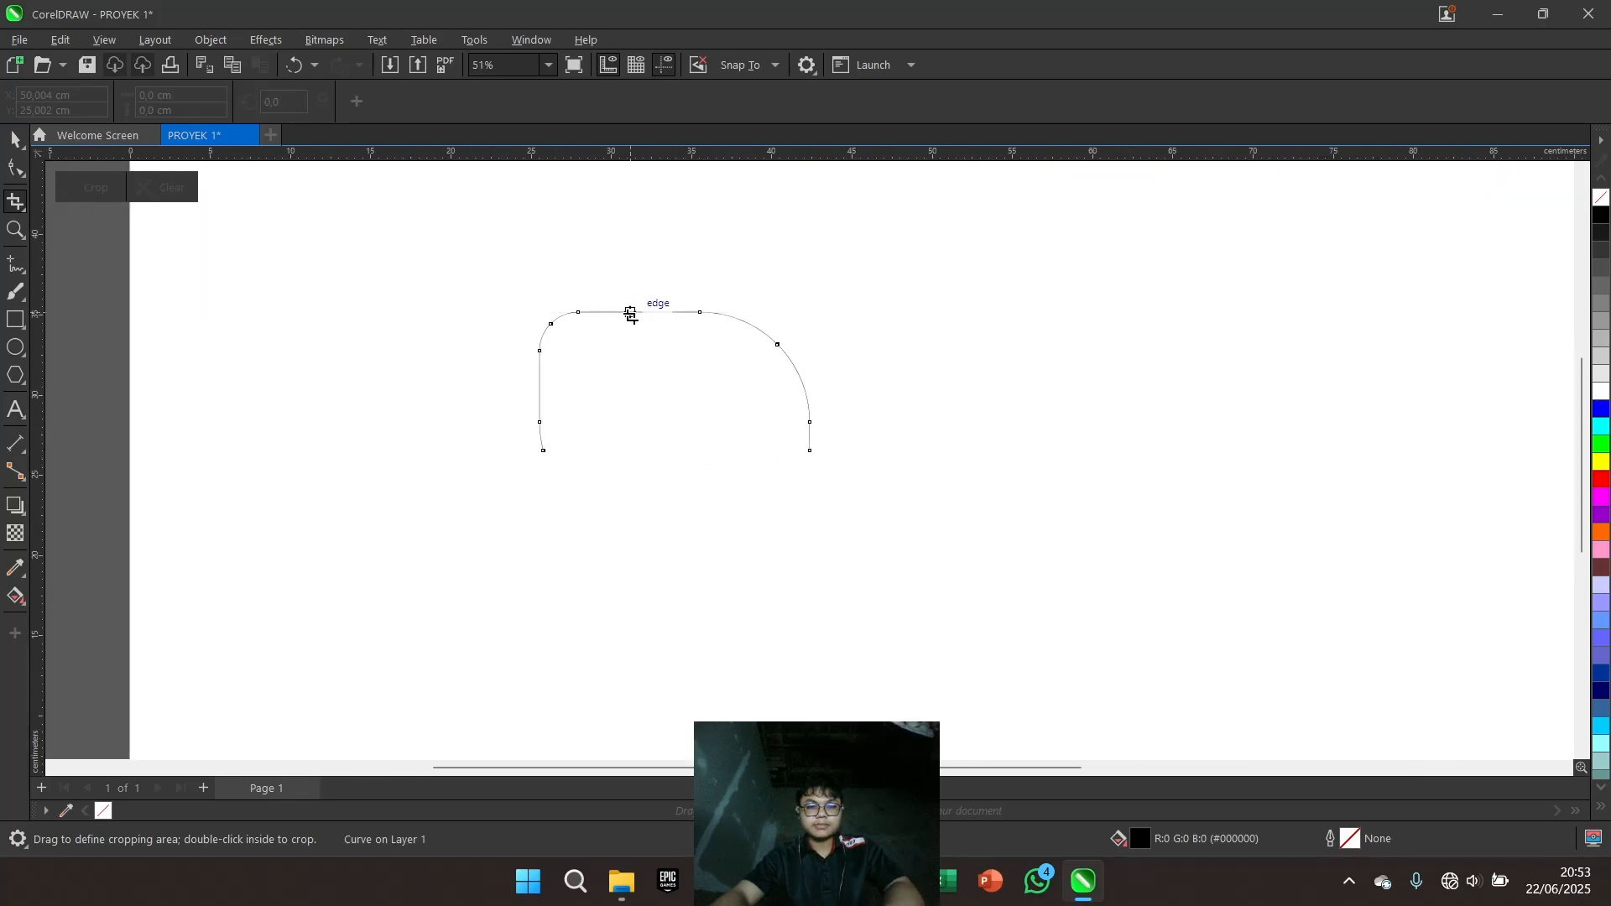
scroll(656, 389, down, 1)
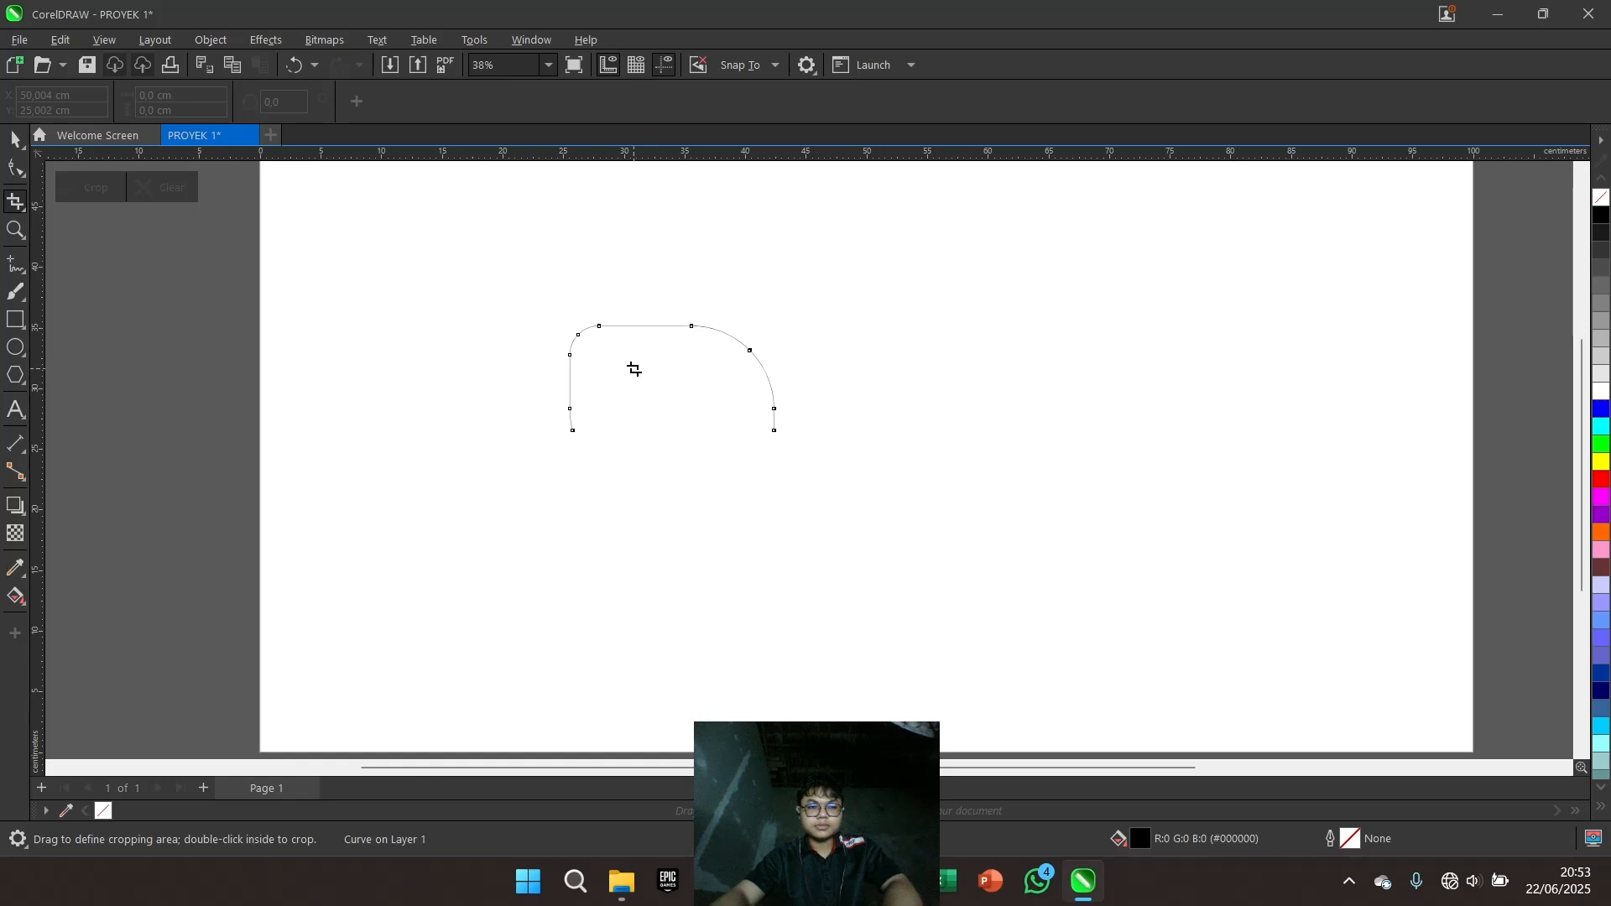
click(633, 370)
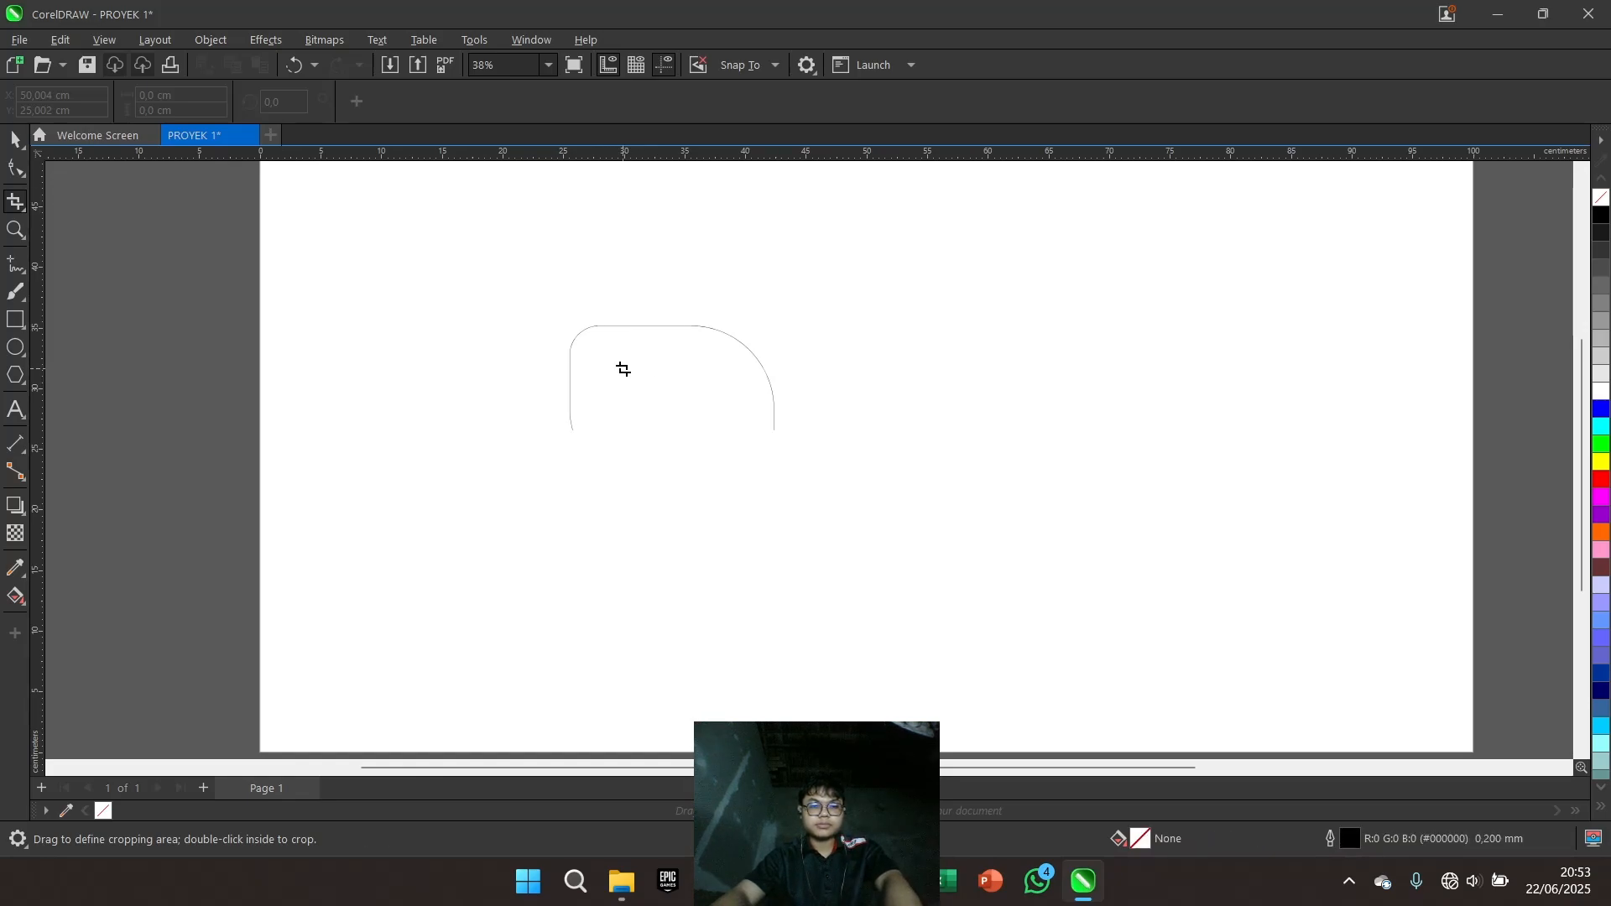
scroll(300, 303, down, 1)
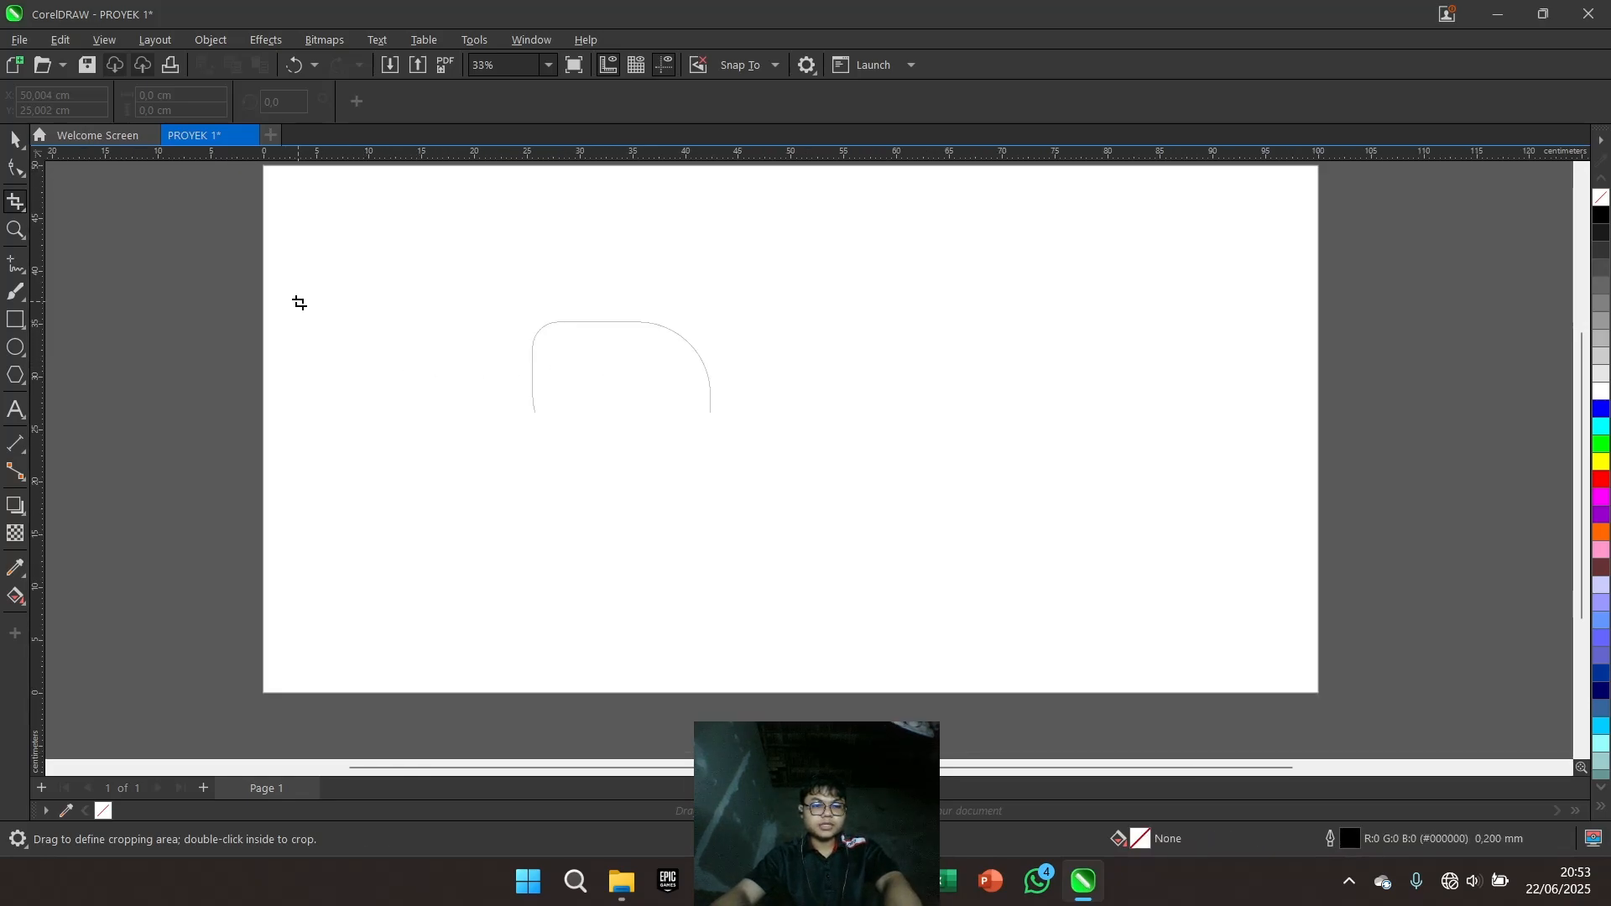
Examine the cropped shape and the whole page at several magnifications with the Zoom tool
click(14, 235)
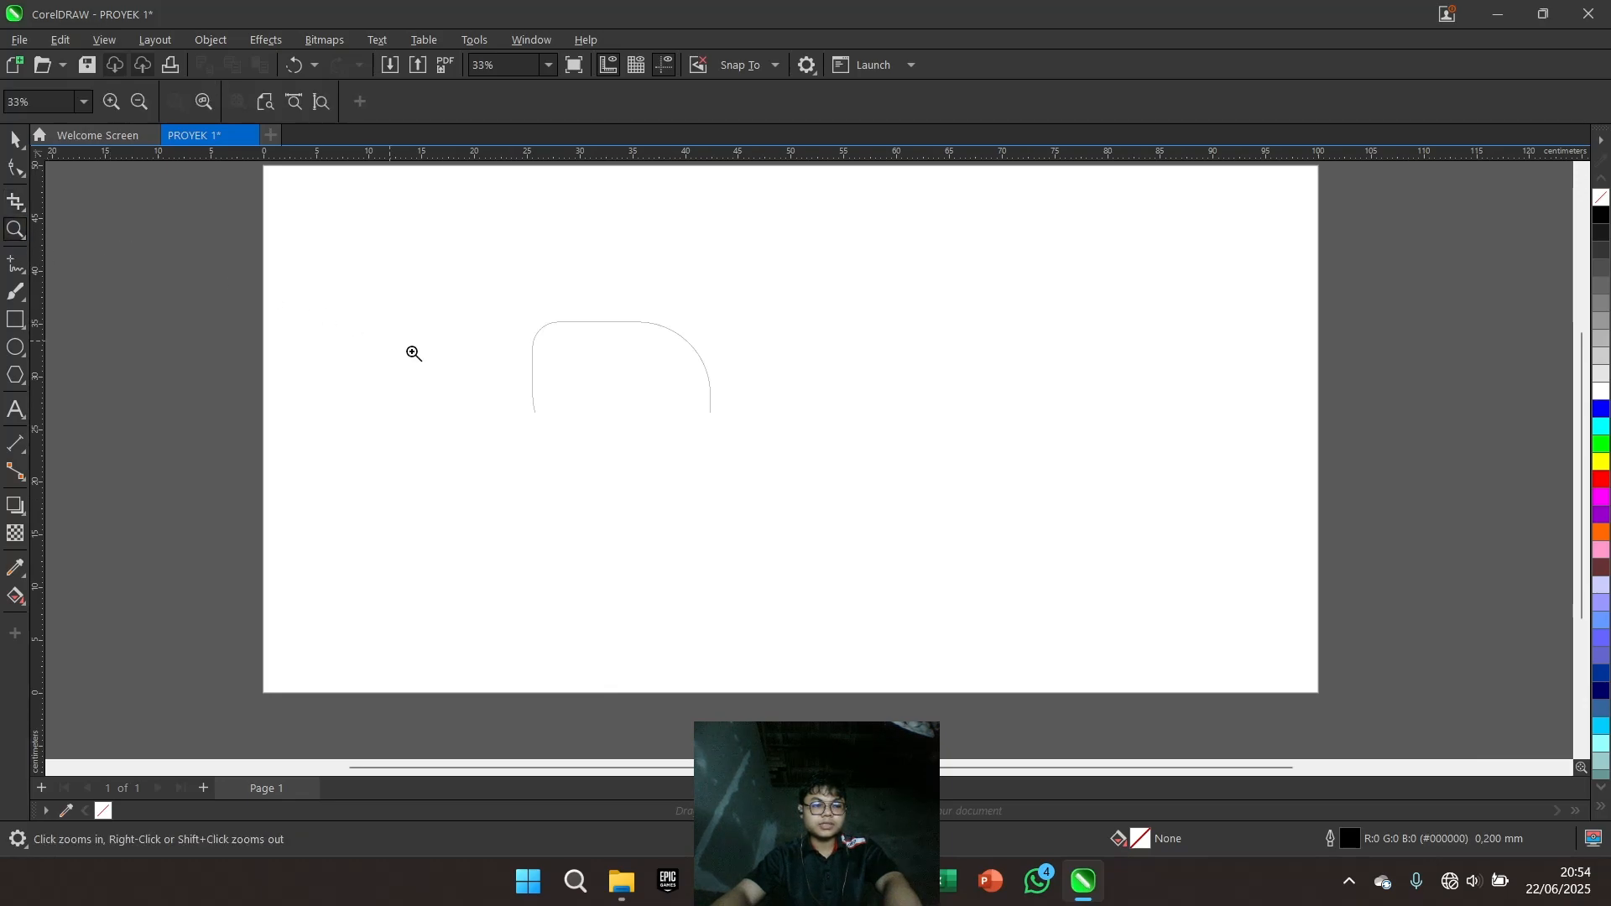
scroll(485, 359, up, 1)
scroll(521, 341, down, 2)
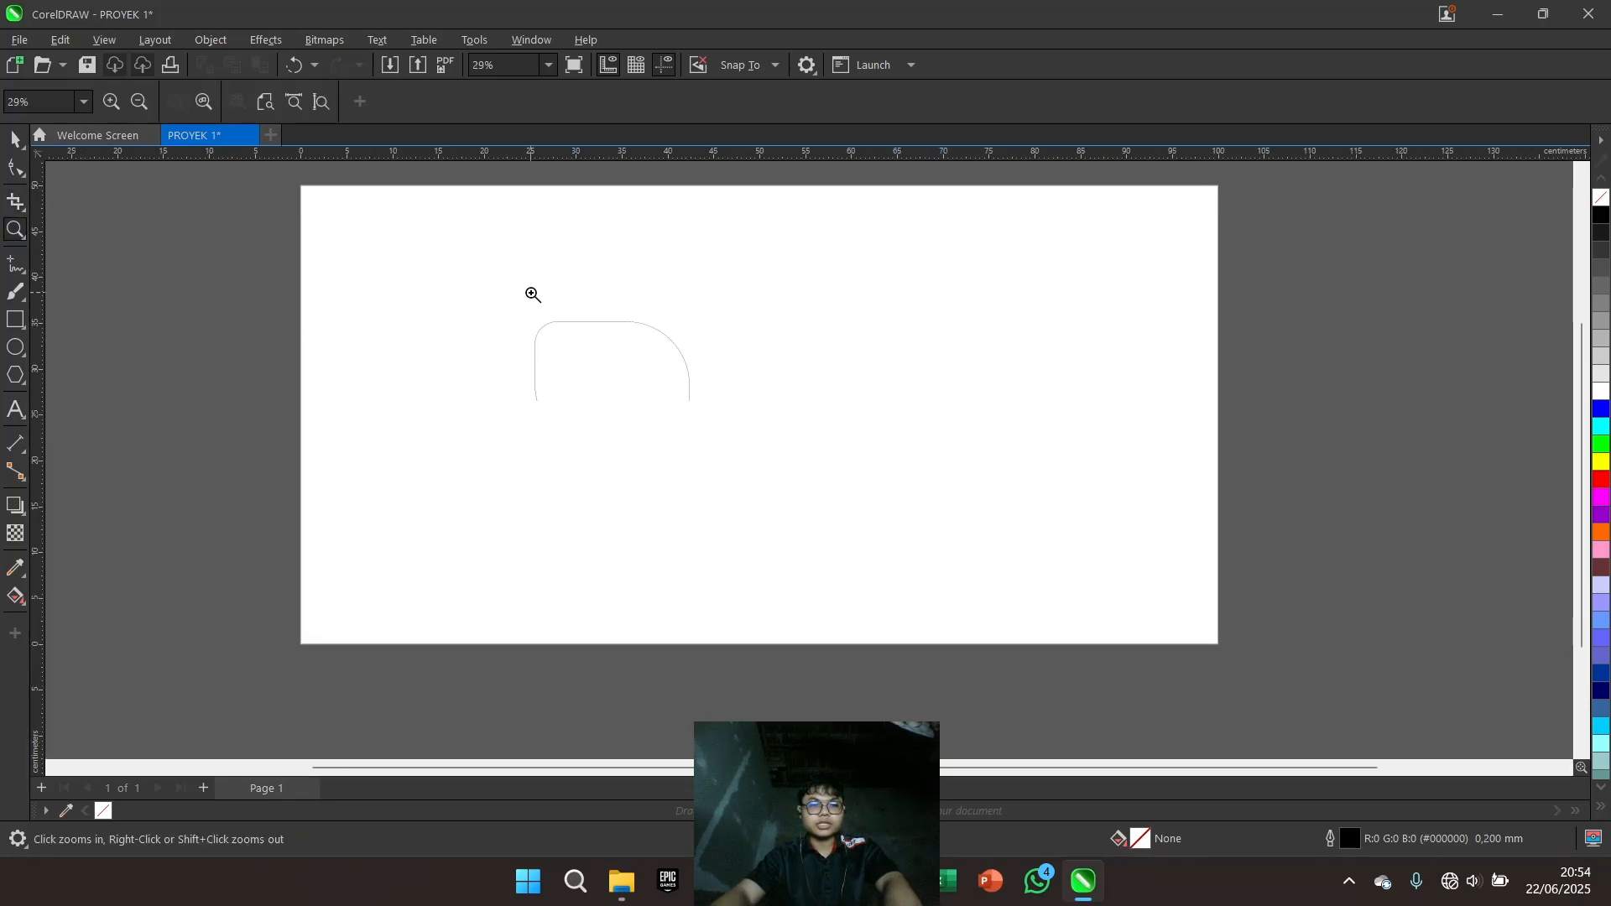
drag(531, 294, 547, 366)
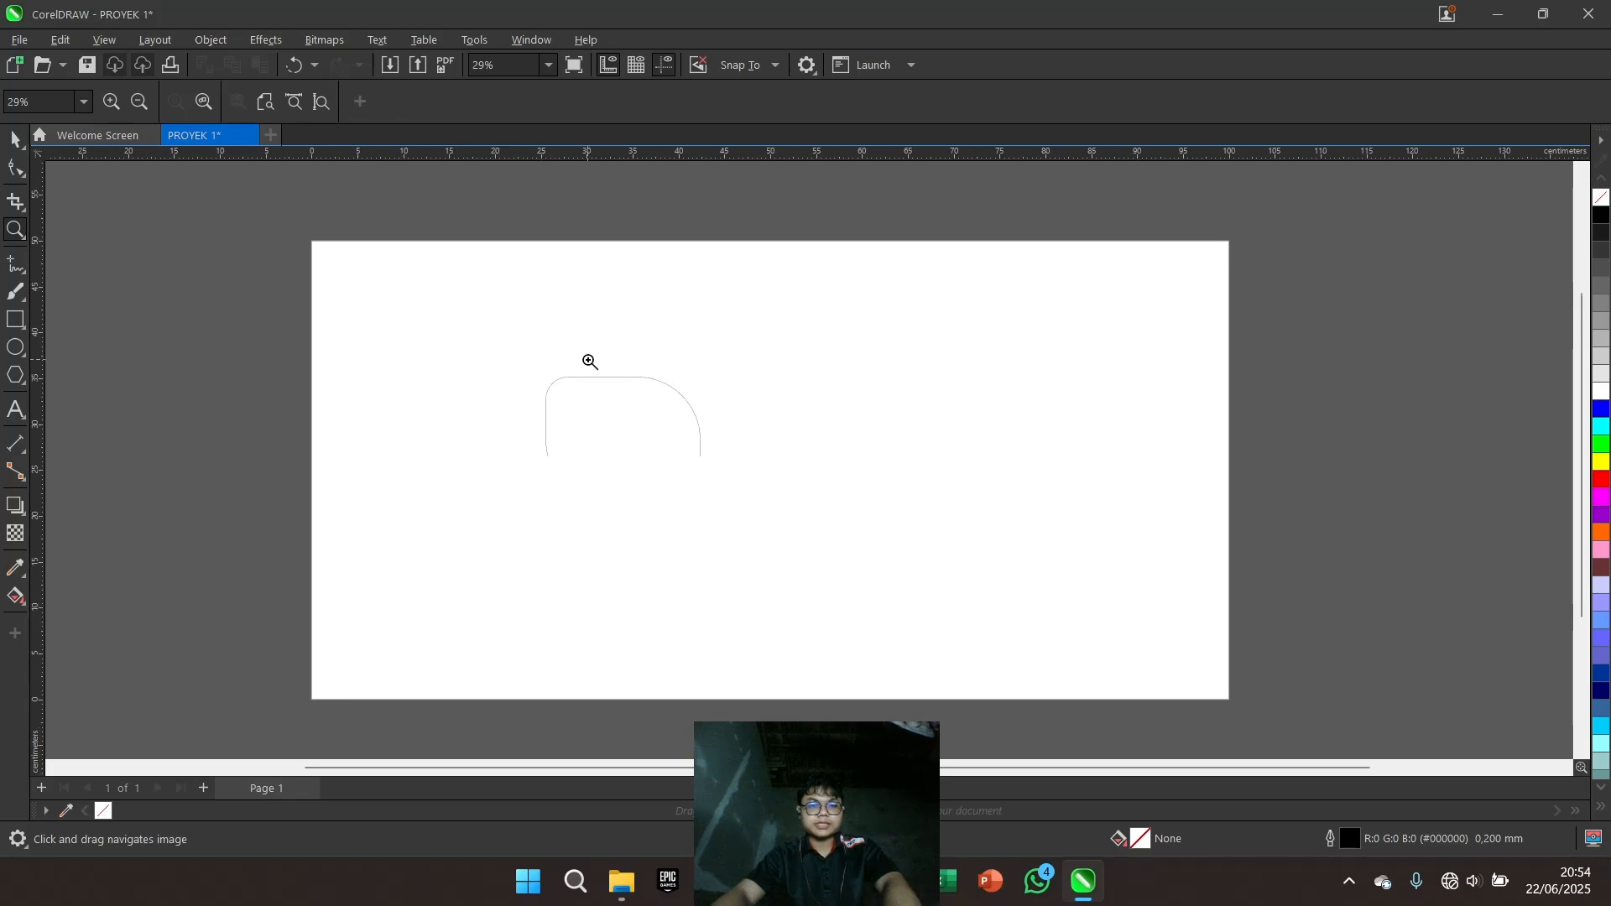
scroll(517, 352, up, 1)
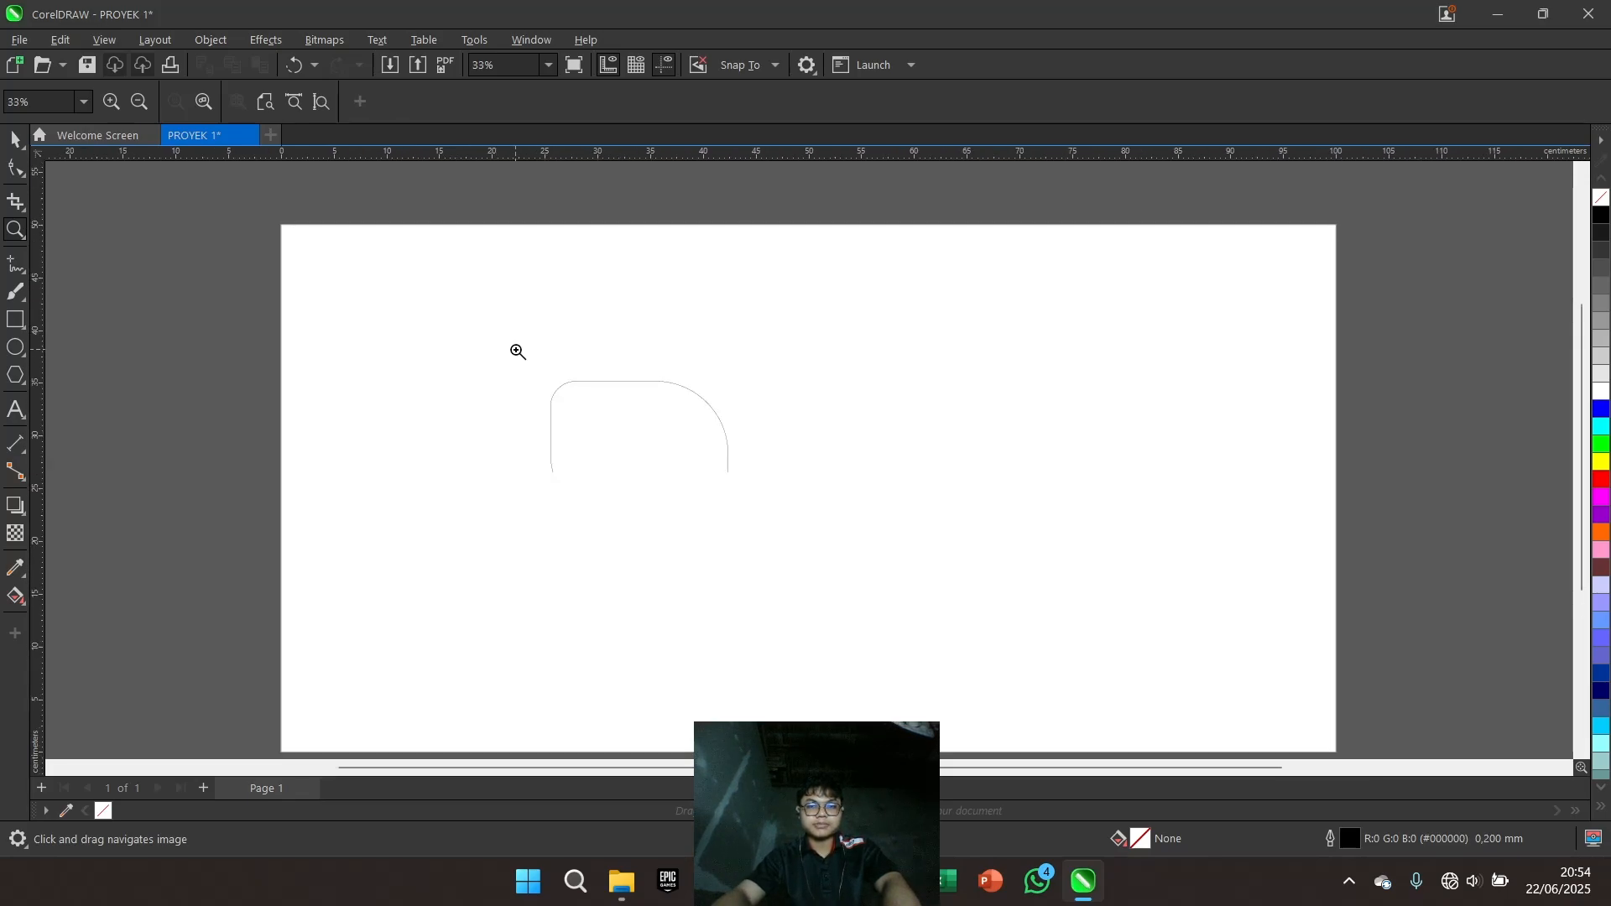
scroll(518, 351, down, 2)
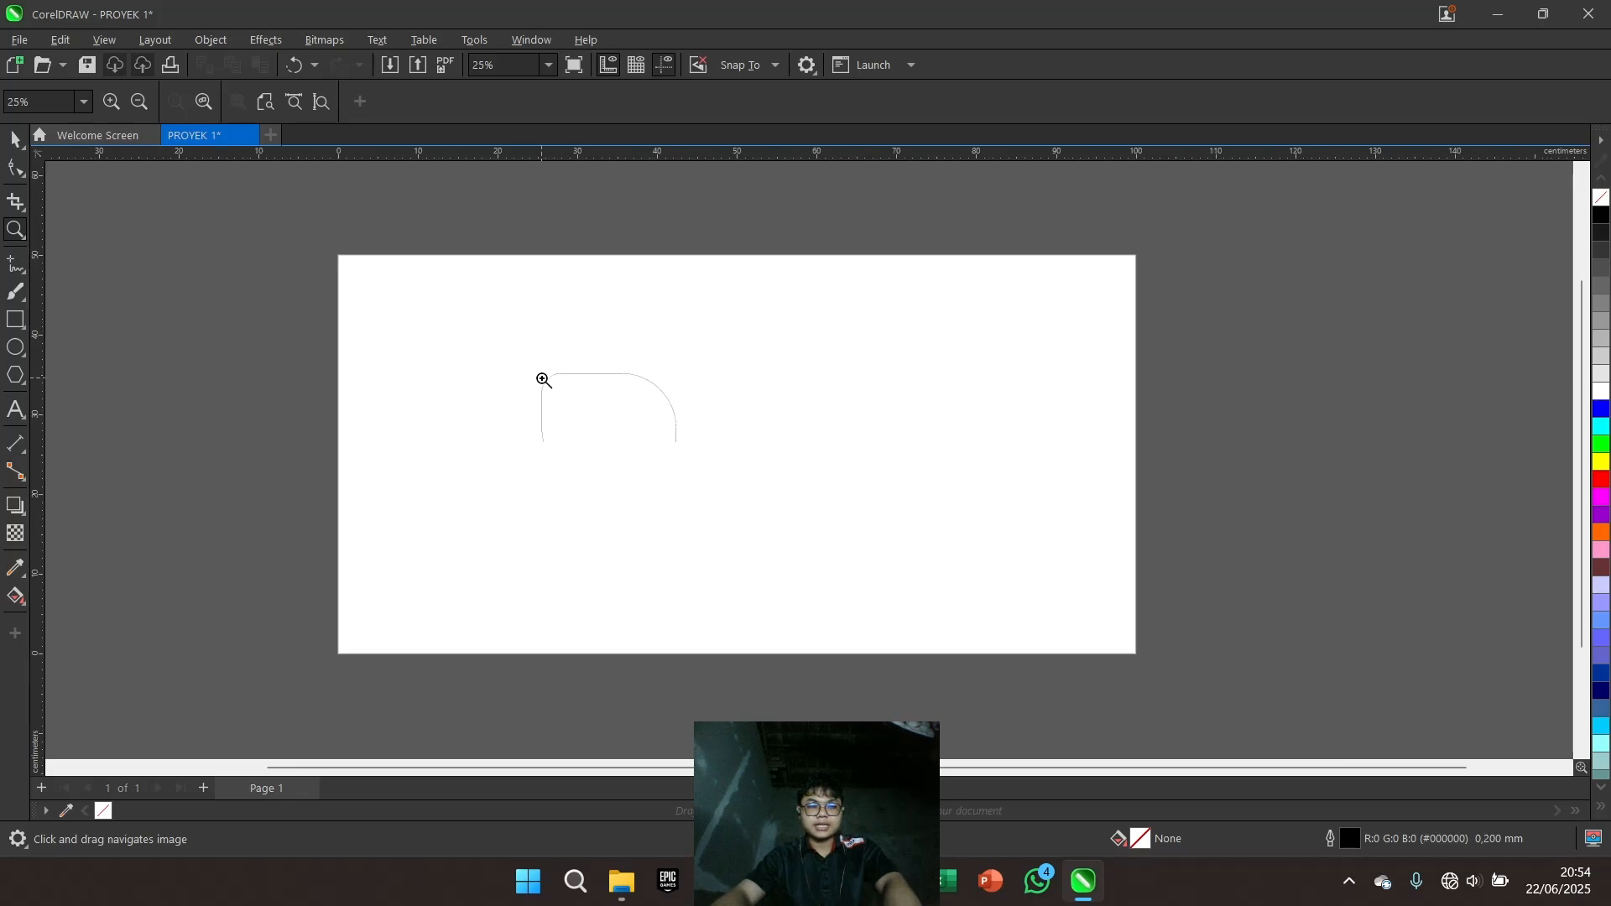
scroll(543, 374, up, 1)
drag(543, 374, 531, 364)
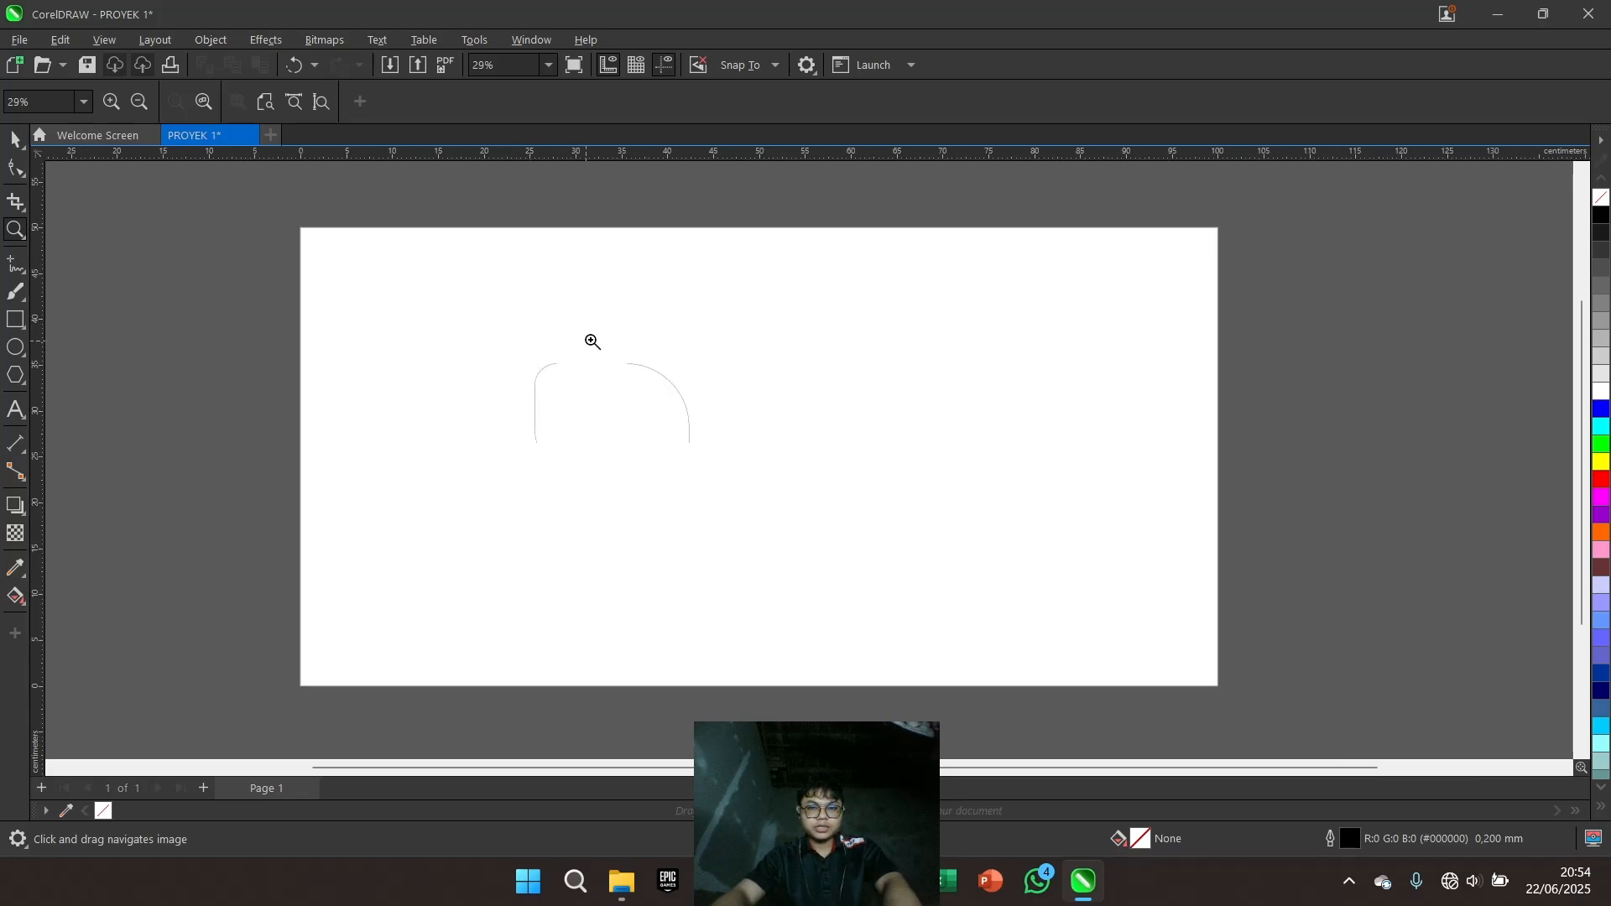
key(space)
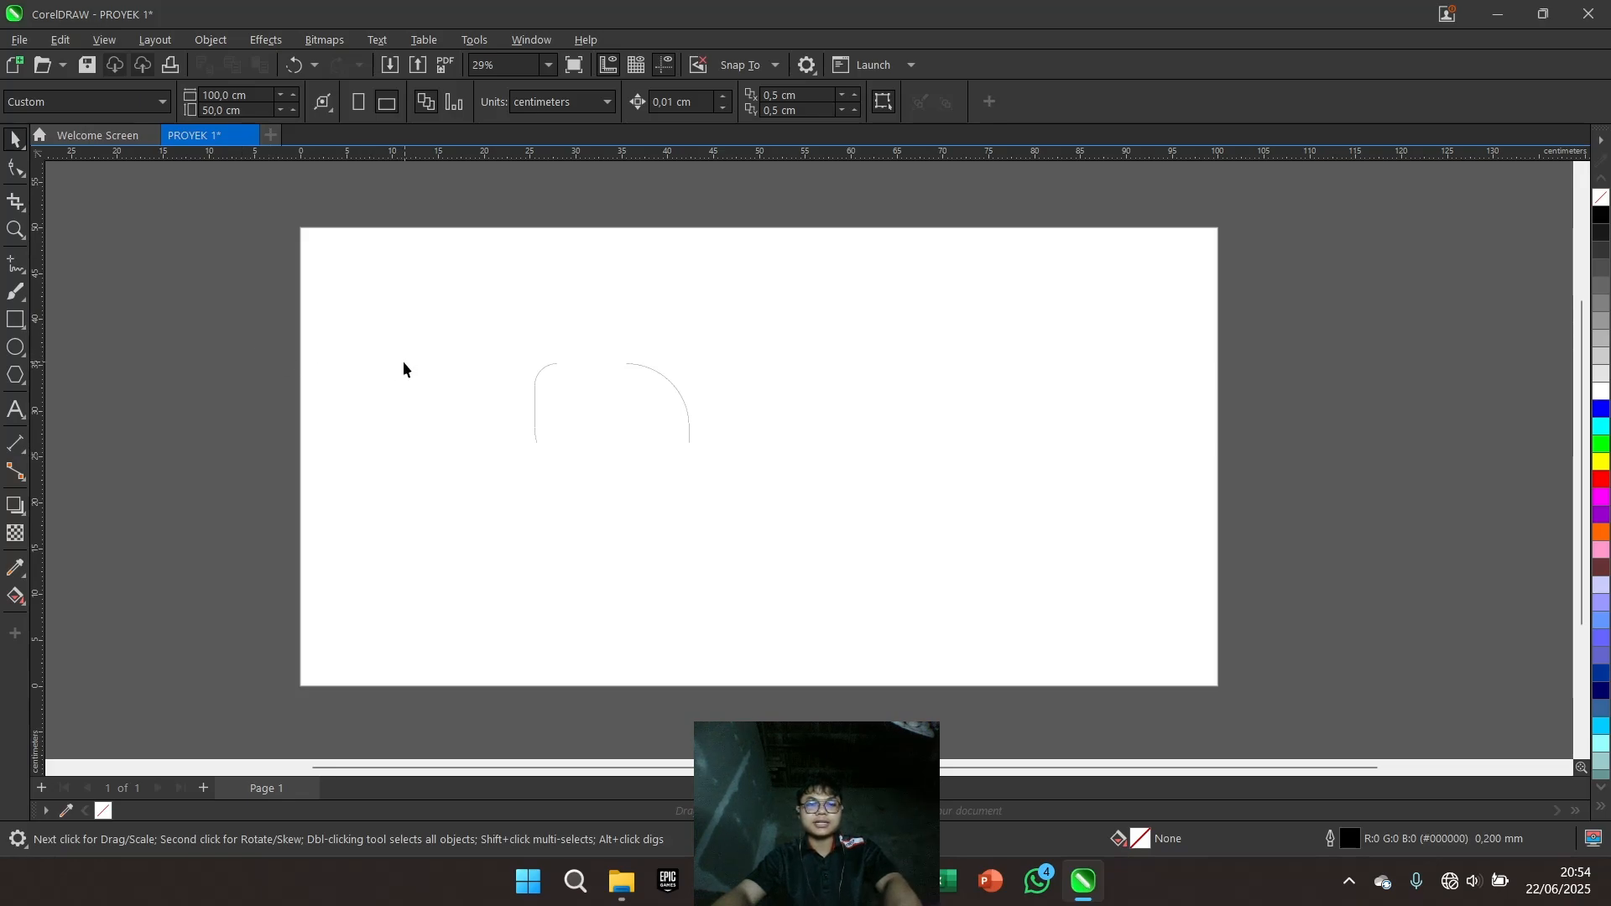
Draw a rectangle left of the cropped shape with two smaller ones inside it, the narrow upright one about 0.7 by 3.1 cm
click(15, 320)
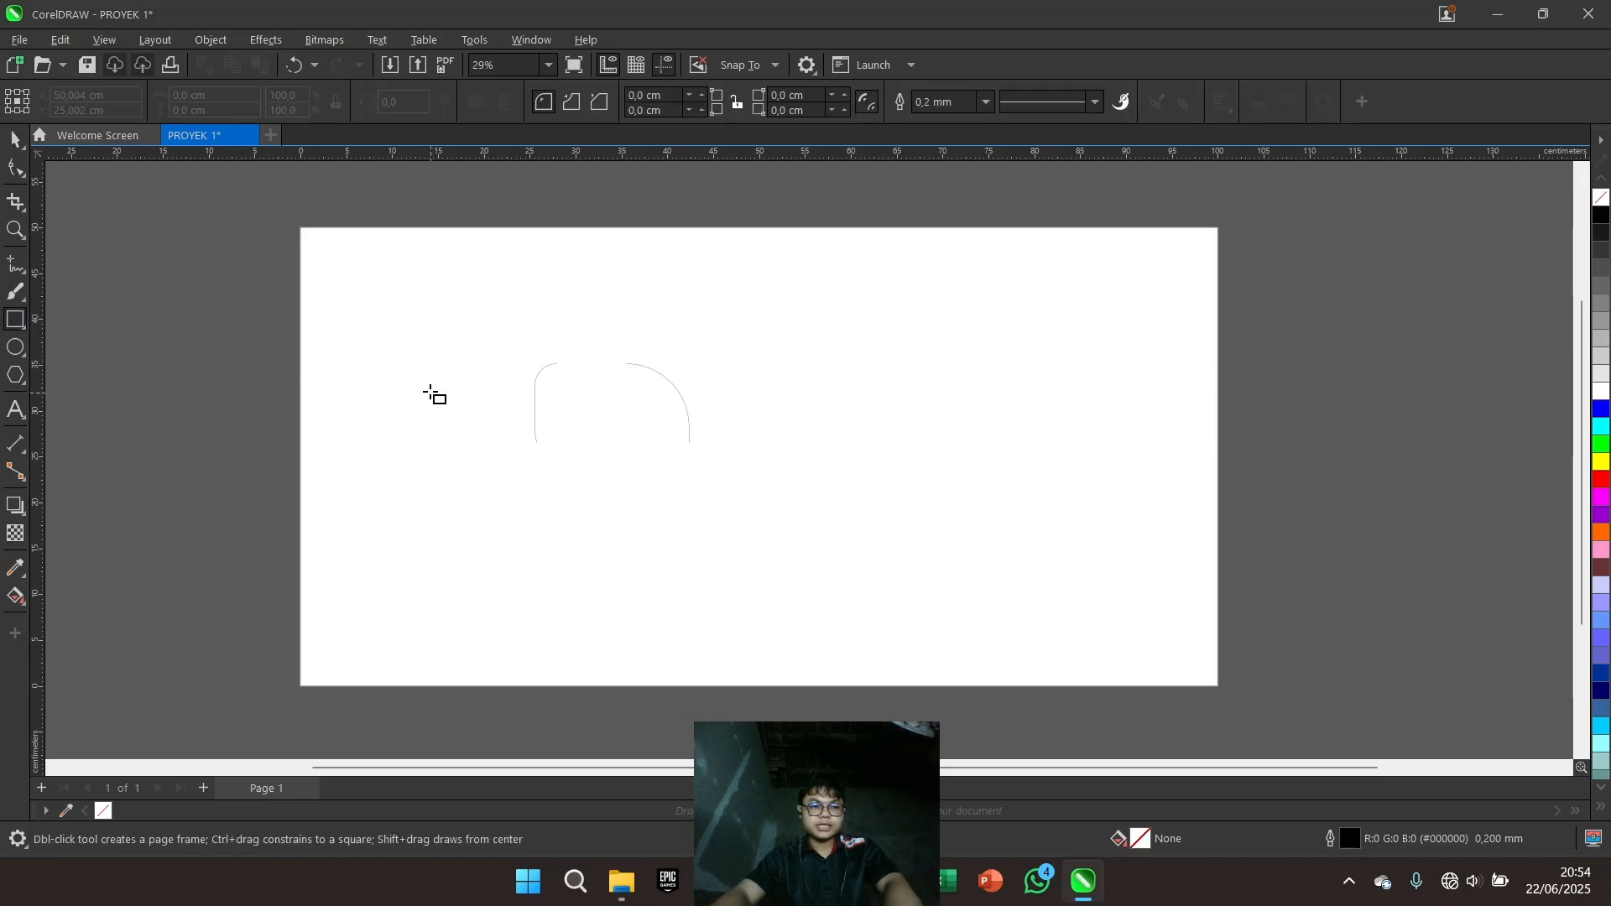
mouse_move(430, 391)
mouse_down()
mouse_move(525, 443)
mouse_move(477, 433)
mouse_move(503, 402)
mouse_move(507, 438)
mouse_up()
scroll(508, 416, up, 2)
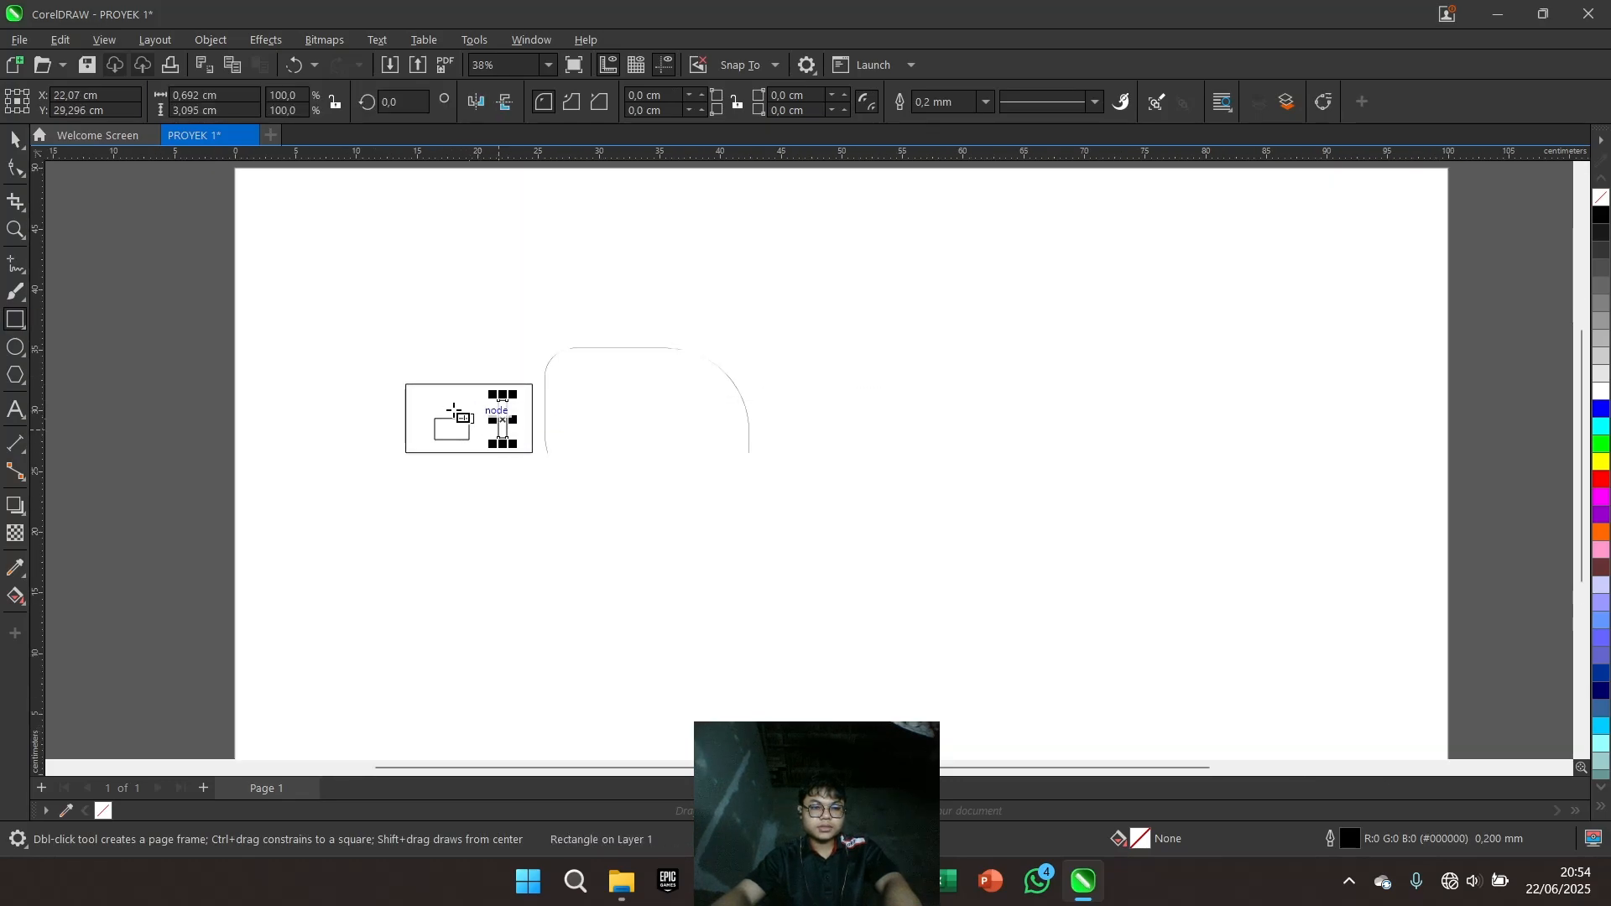
click(453, 412)
Inspect the two small rectangles inside the larger one up close with the Zoom tool
click(15, 230)
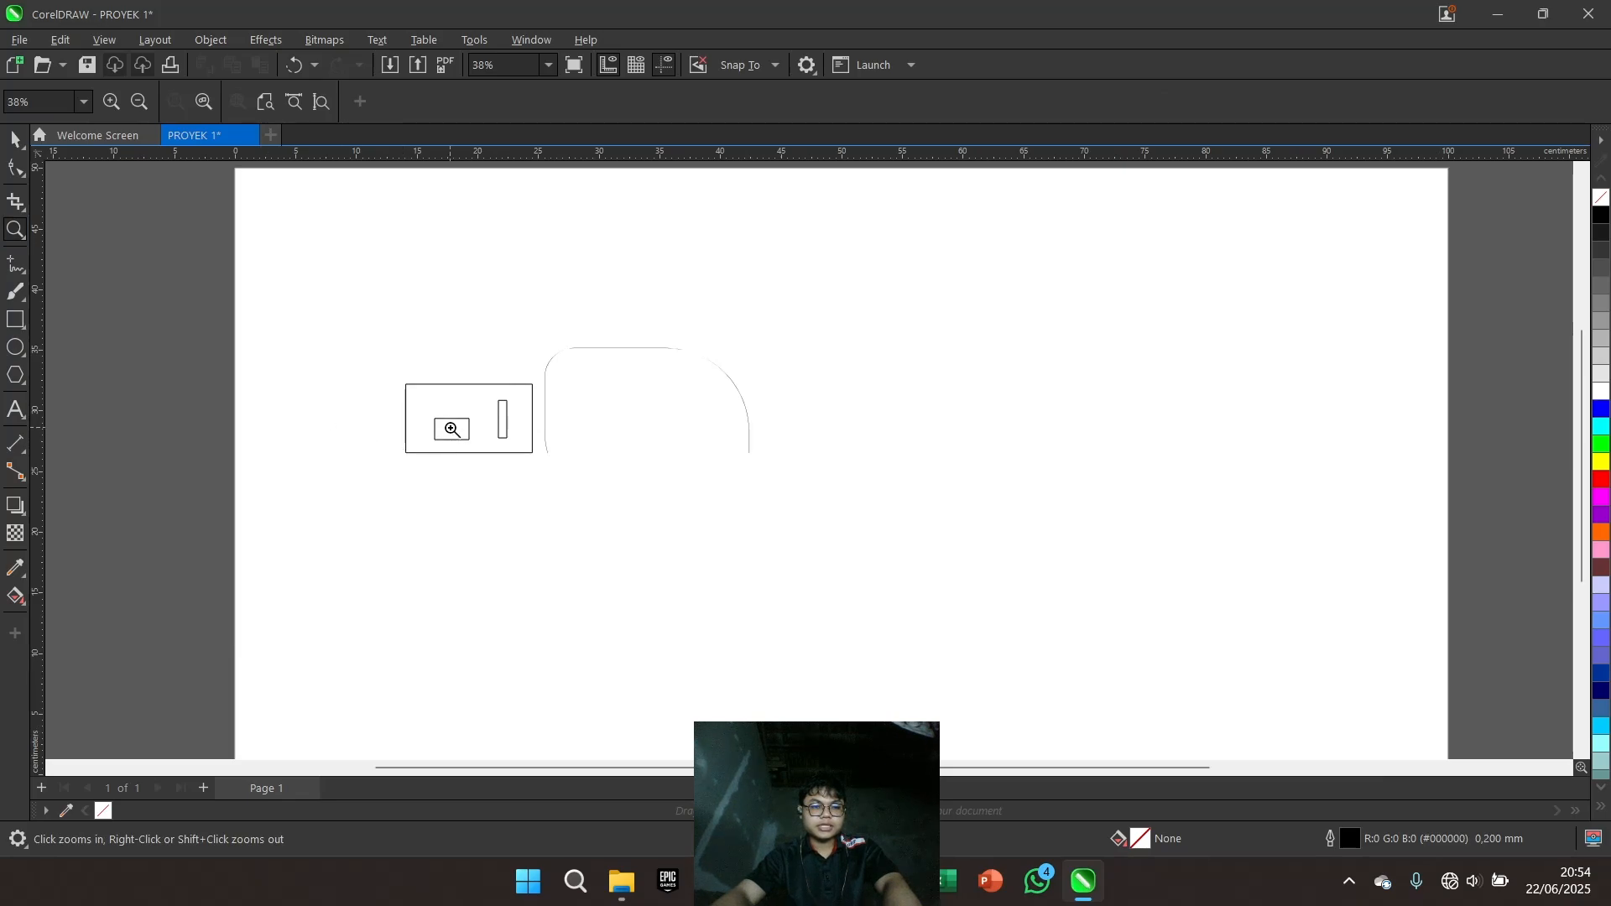
click(451, 429)
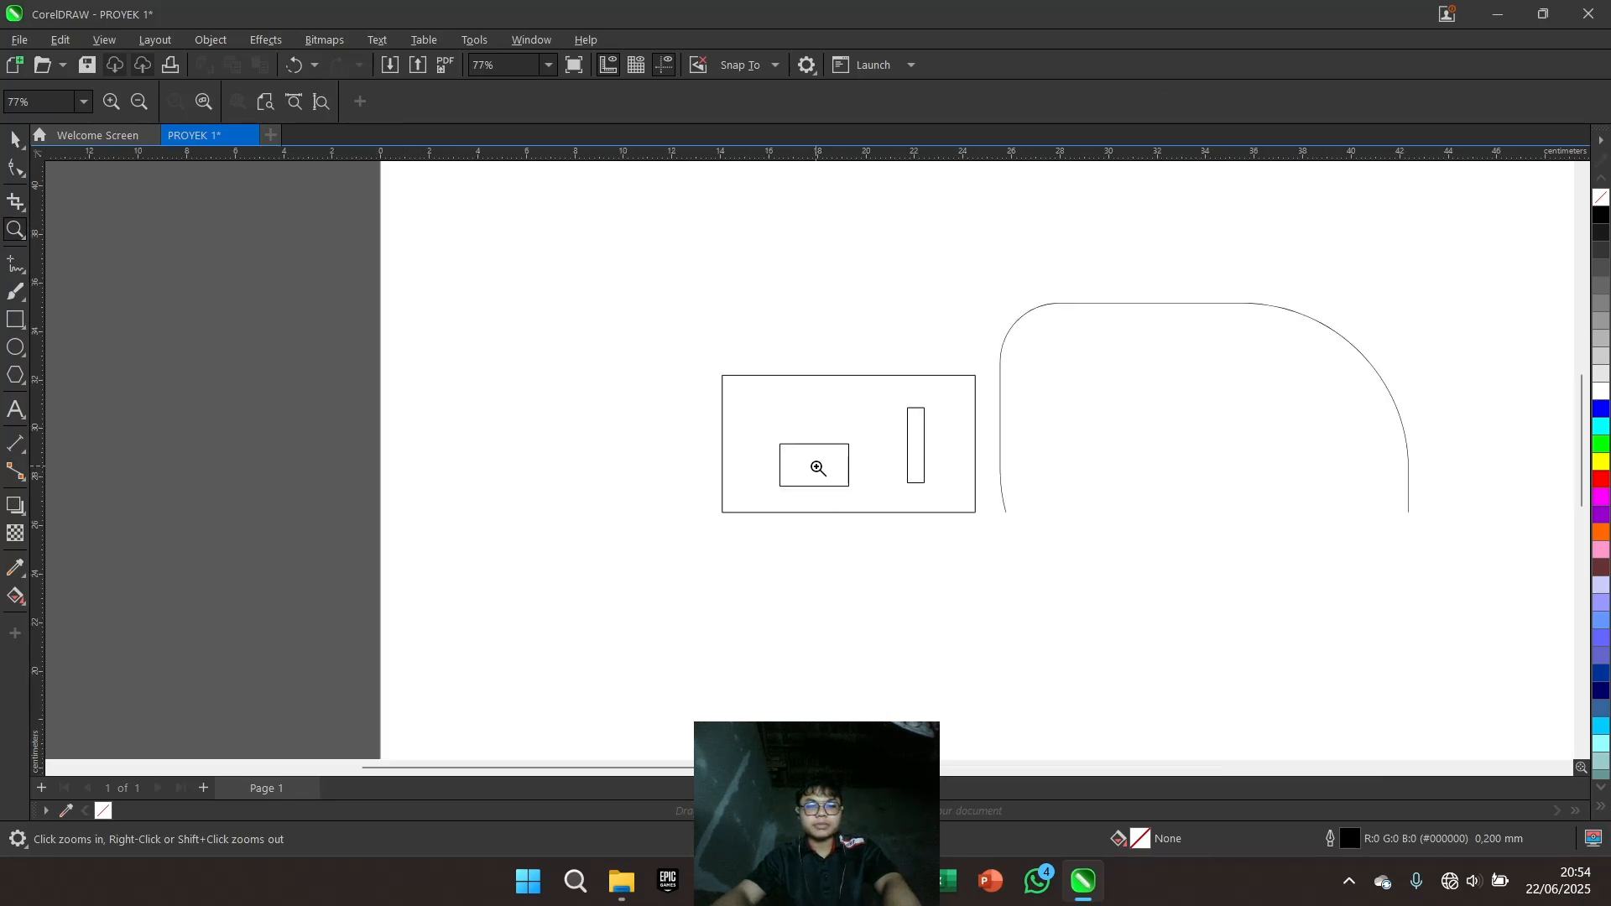
click(818, 468)
click(881, 432)
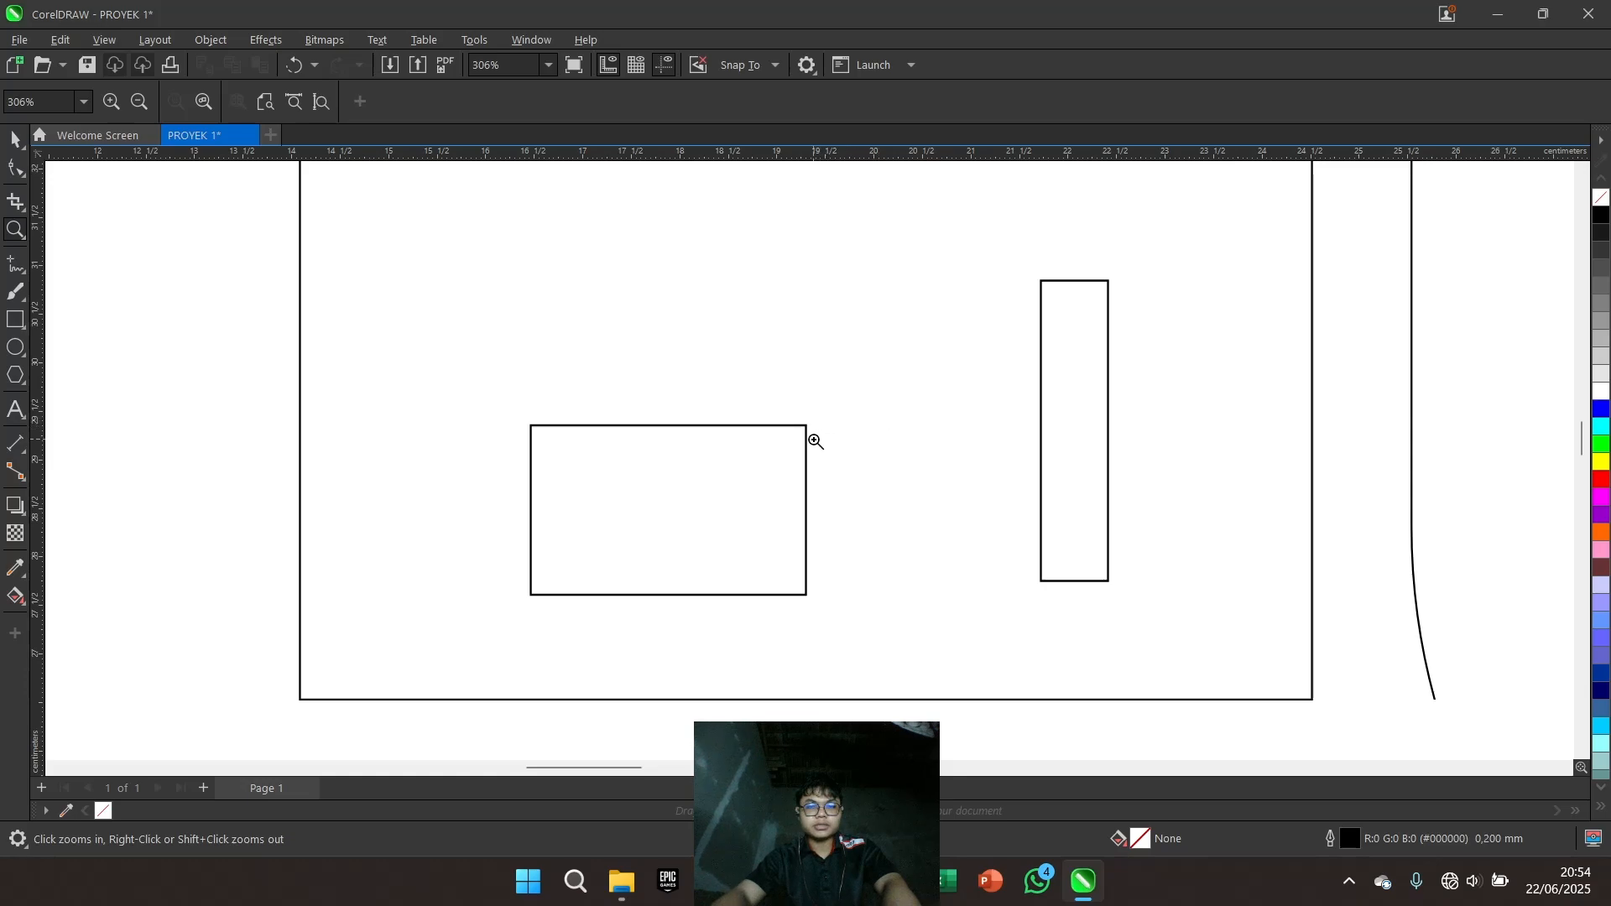
scroll(796, 436, up, 1)
scroll(795, 435, down, 4)
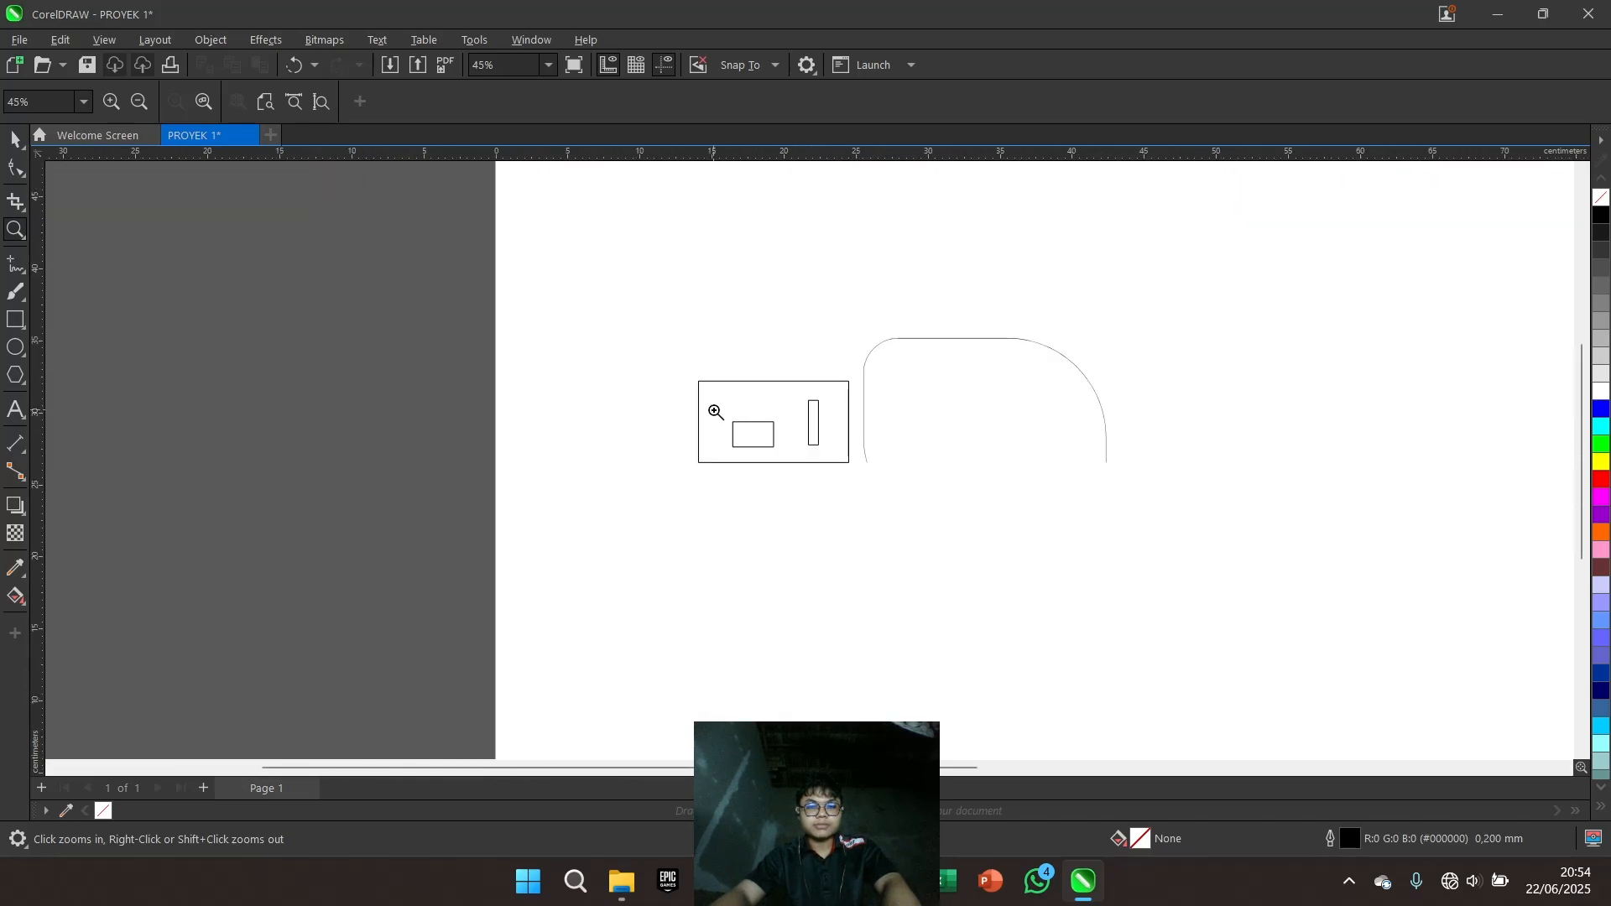
drag(732, 408, 793, 459)
drag(793, 458, 794, 457)
scroll(792, 456, down, 5)
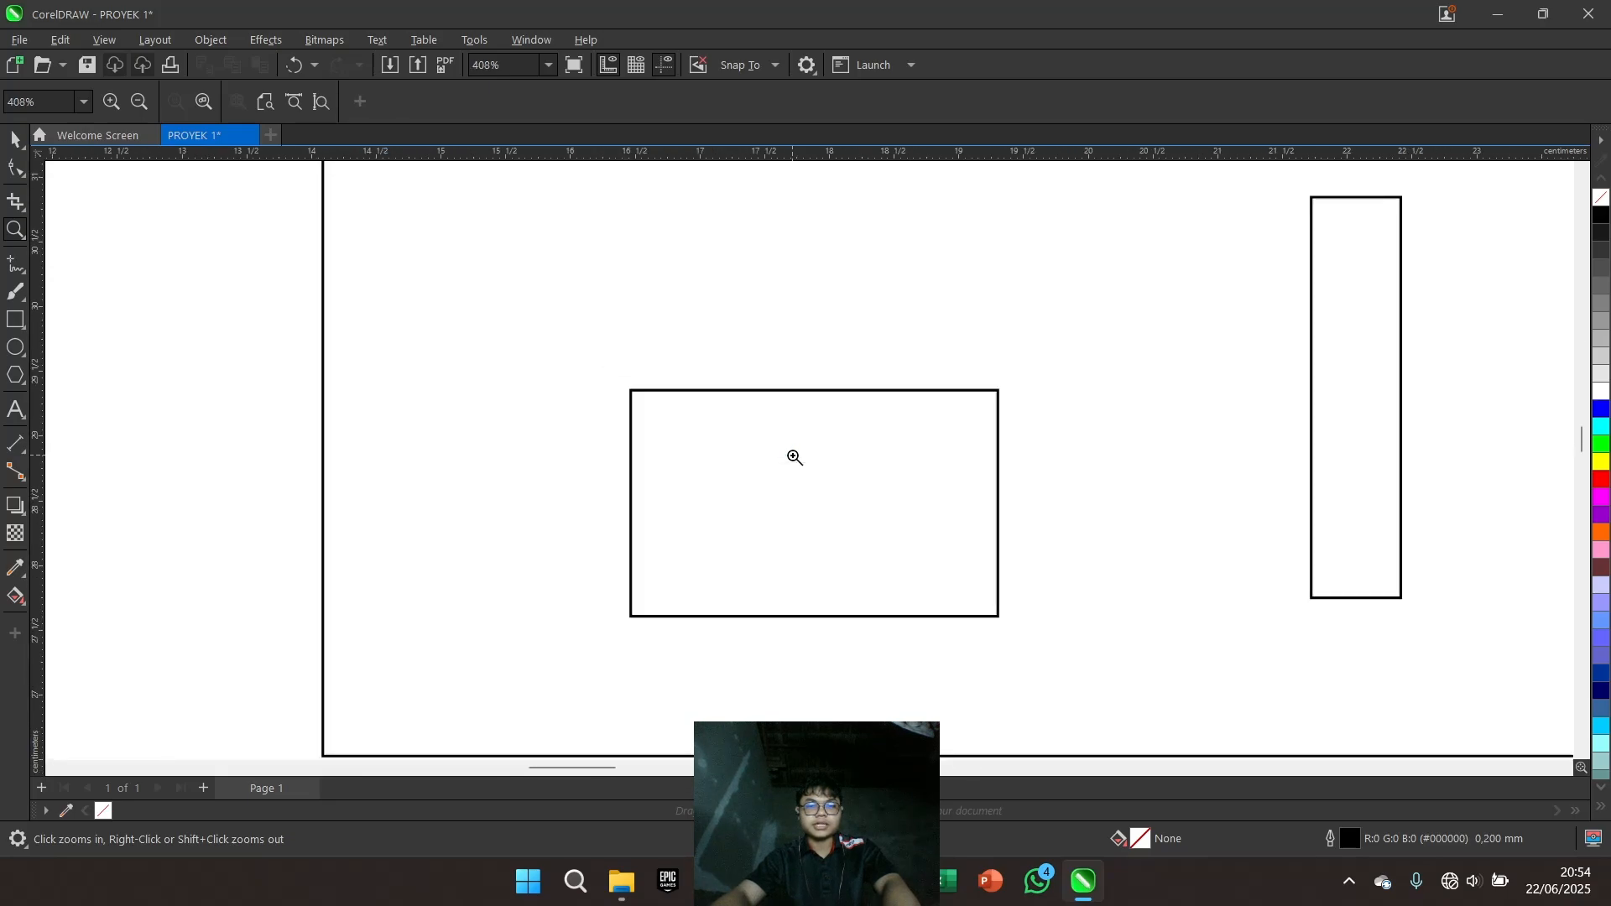
scroll(819, 464, up, 10)
scroll(819, 464, down, 9)
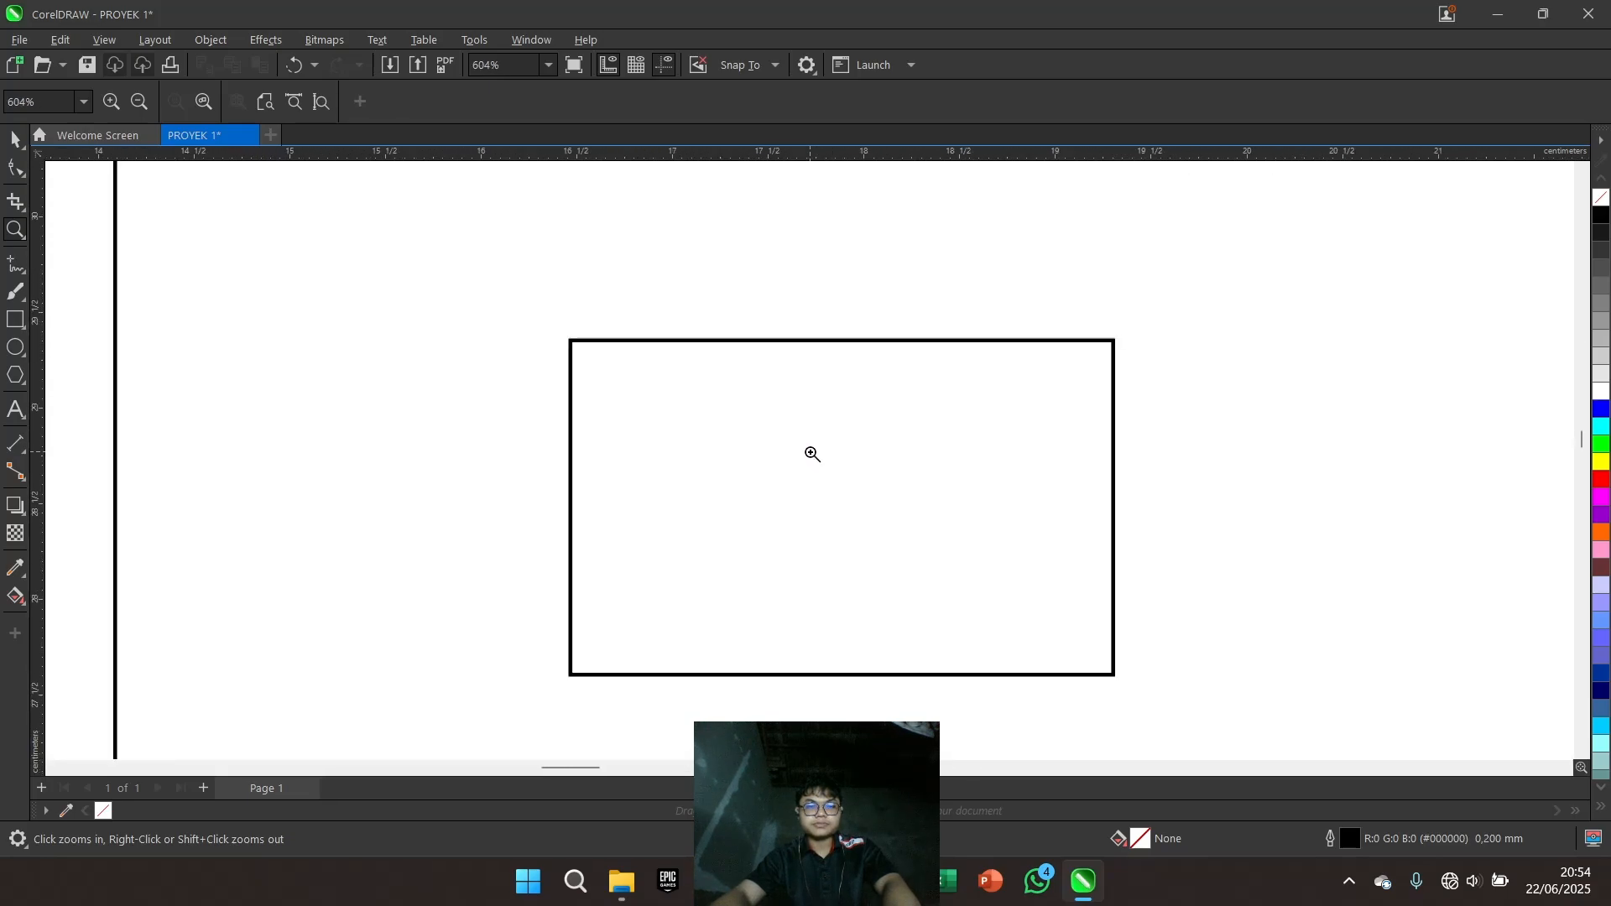
key(space)
scroll(770, 453, down, 1)
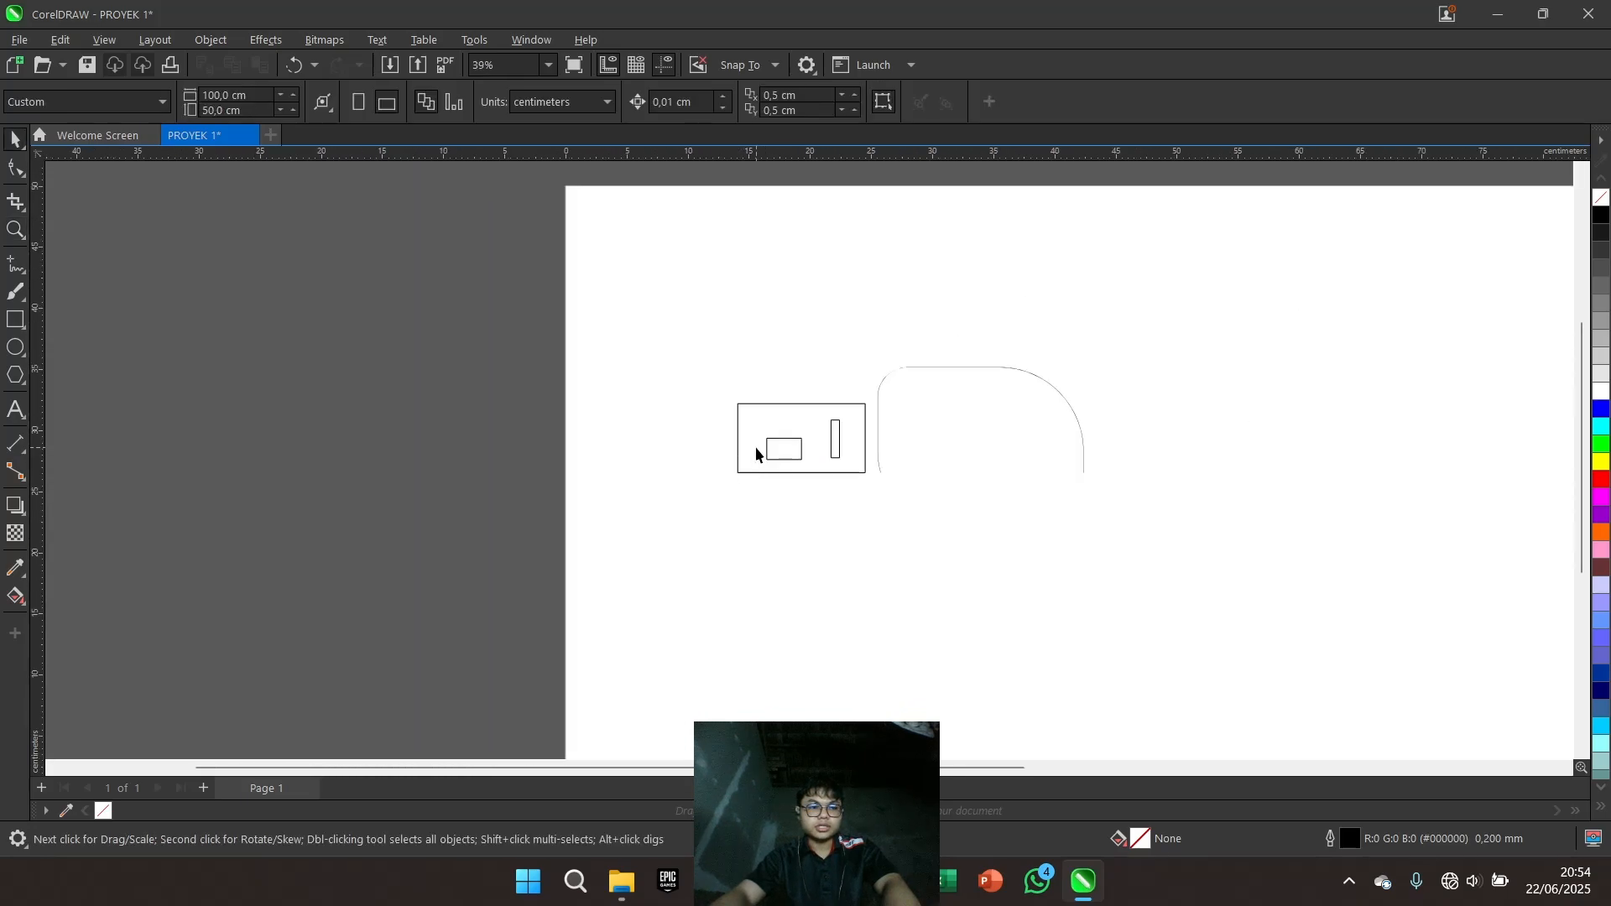
Draw three freehand curves: a wavy one above the cropped shape, a winding one below its right end, and a near-vertical one about 12.8 cm high
click(14, 267)
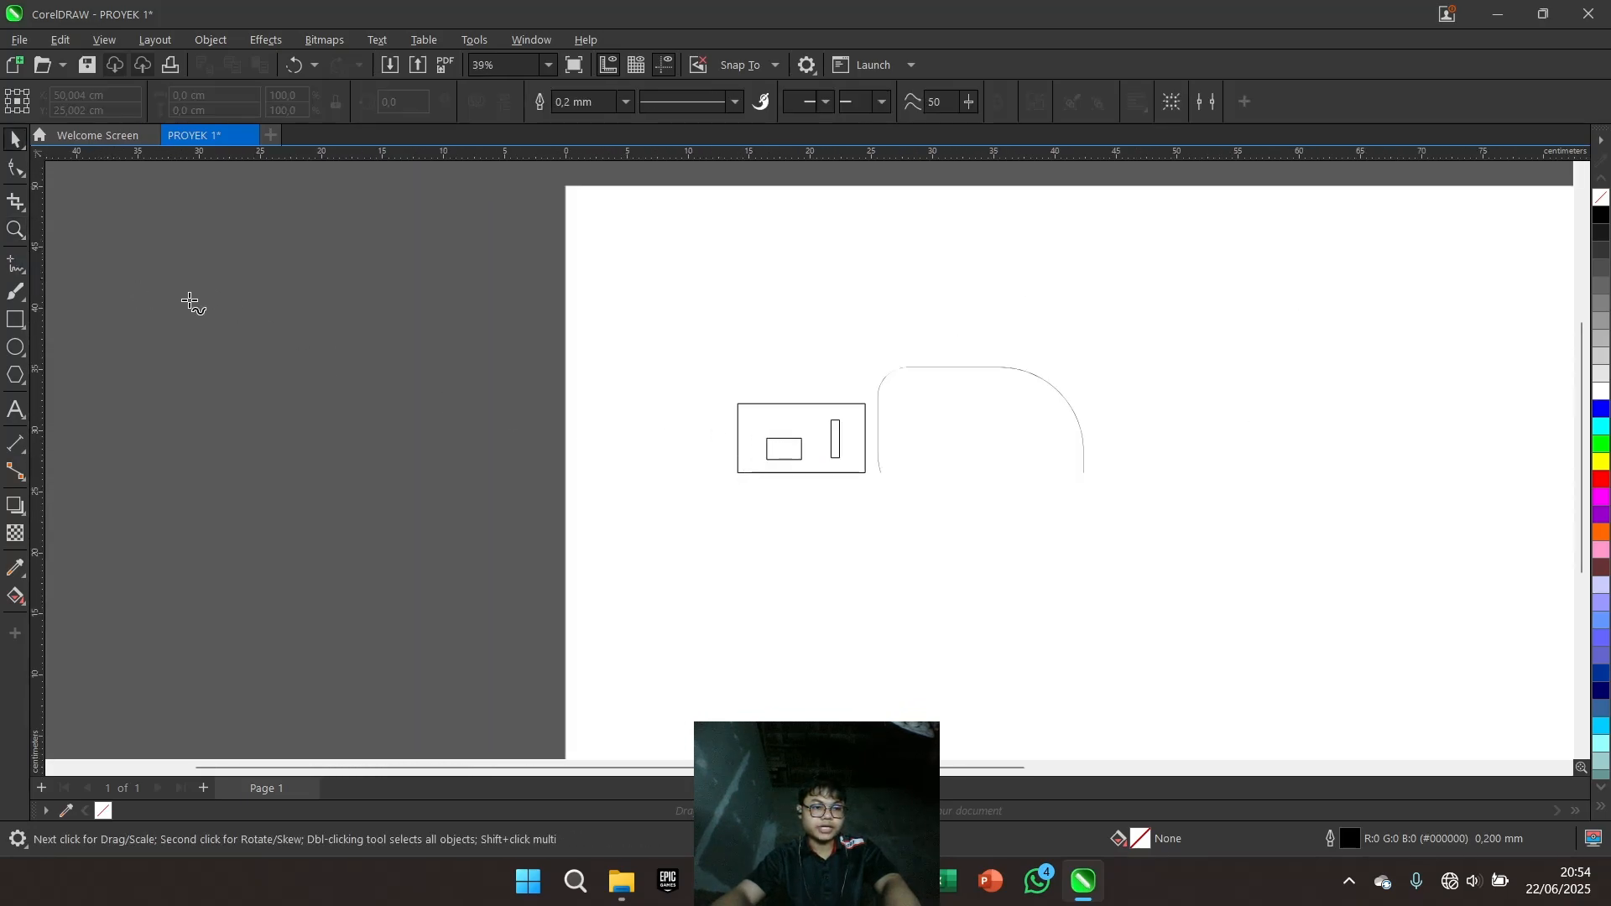
drag(676, 360, 445, 339)
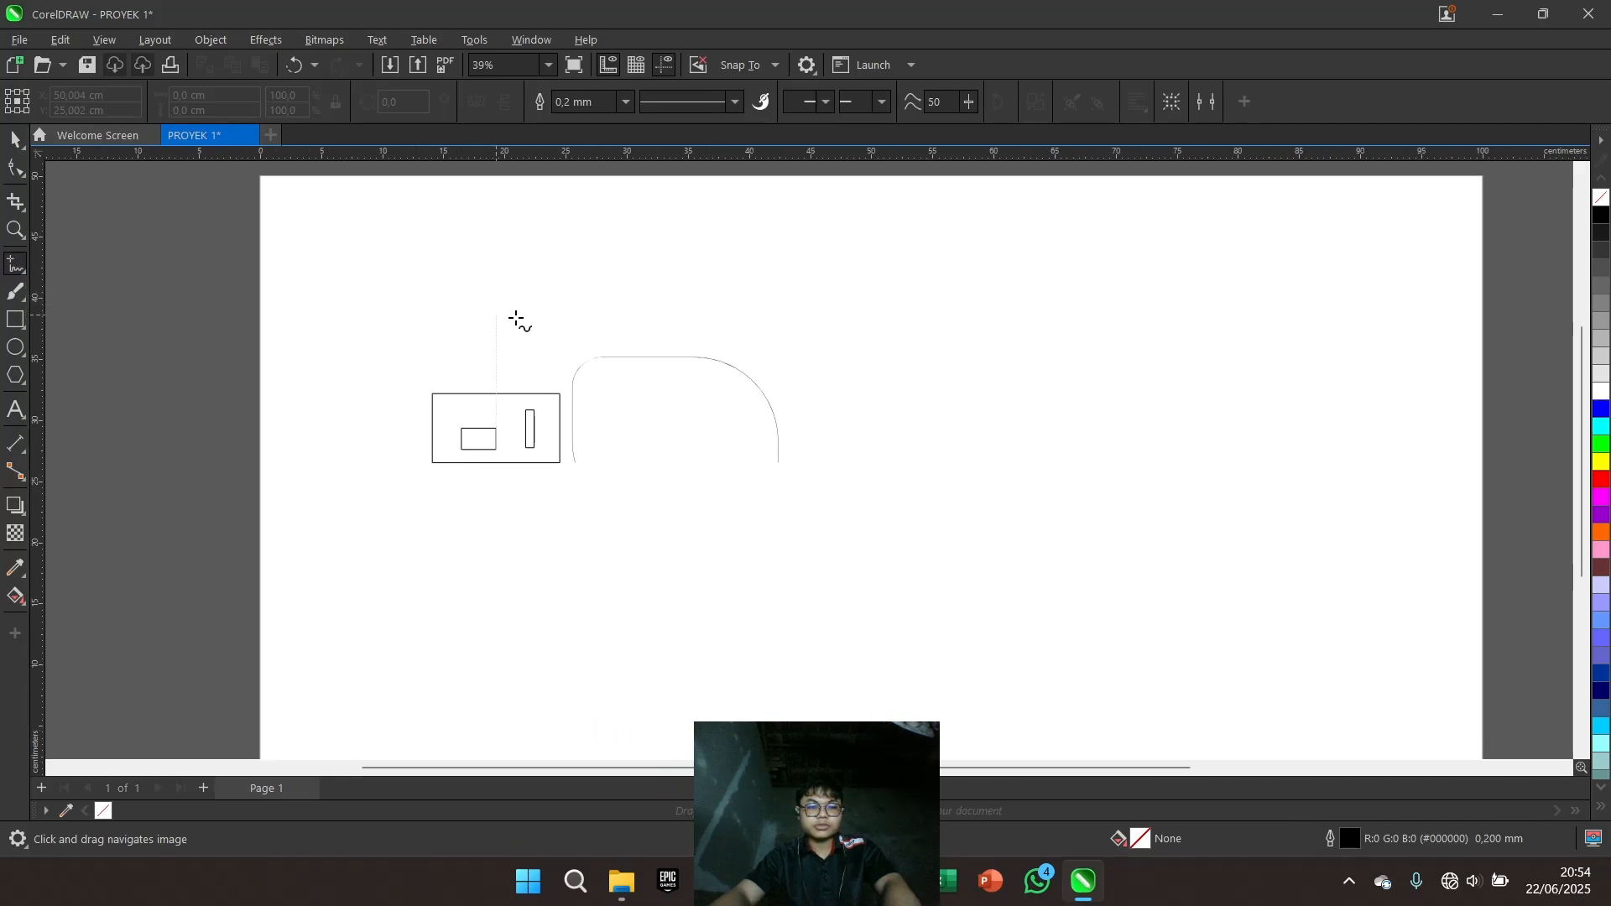
scroll(624, 339, up, 1)
mouse_move(530, 297)
mouse_down()
mouse_move(767, 282)
mouse_move(826, 304)
mouse_move(940, 304)
mouse_move(915, 384)
mouse_up()
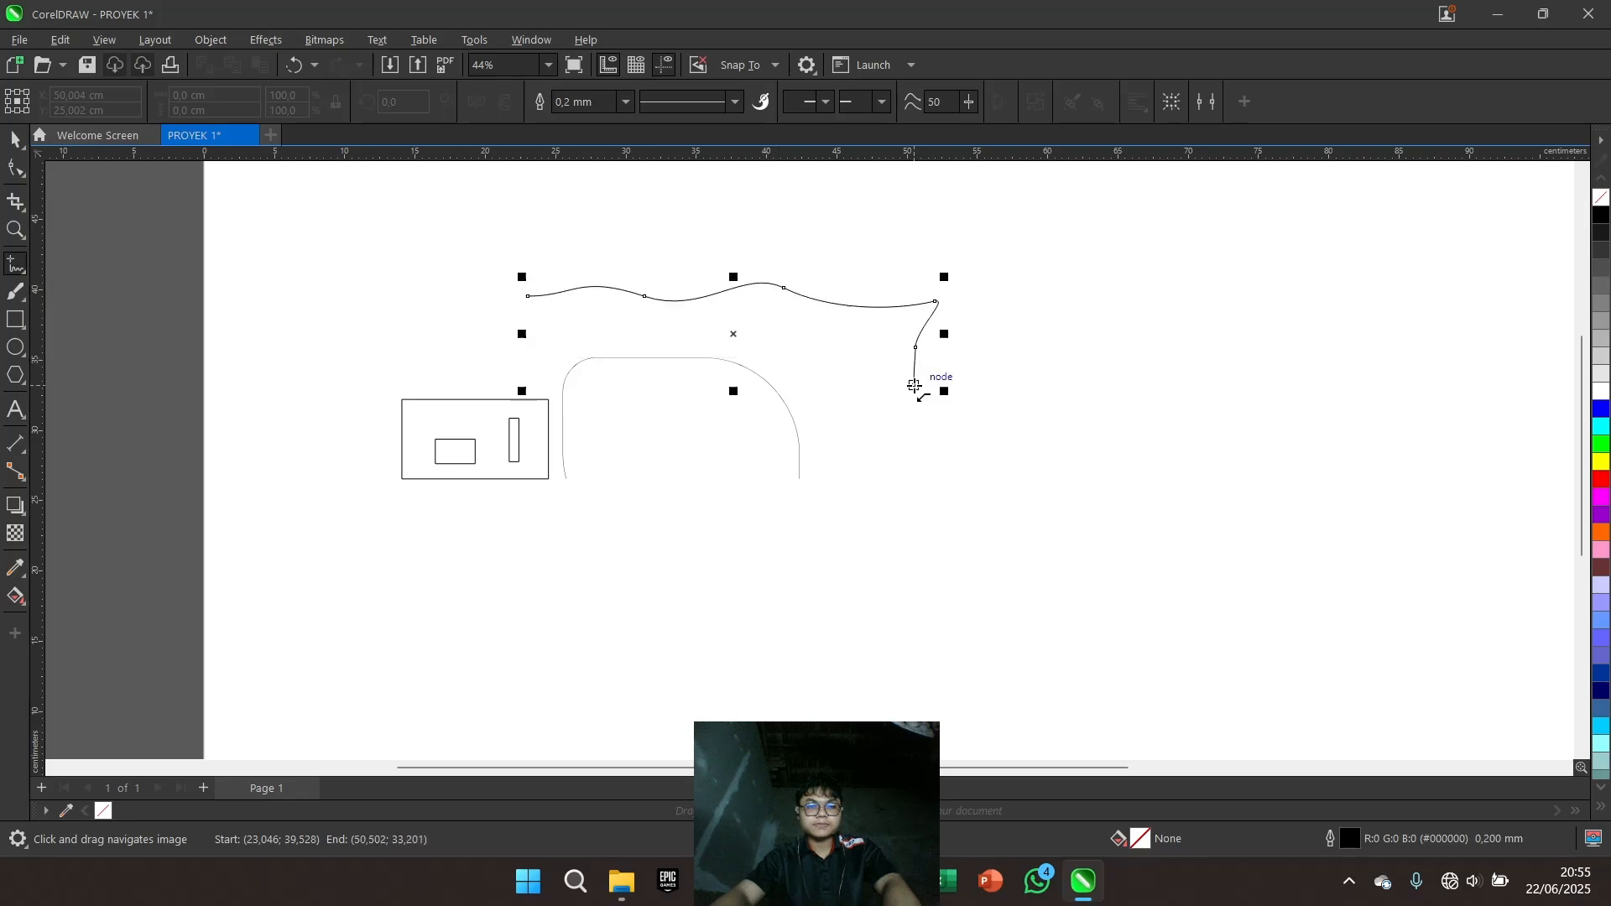
mouse_move(913, 575)
mouse_down()
mouse_move(931, 510)
mouse_move(1037, 499)
mouse_move(1030, 444)
mouse_move(786, 515)
mouse_move(760, 565)
mouse_move(824, 536)
mouse_move(843, 384)
mouse_up()
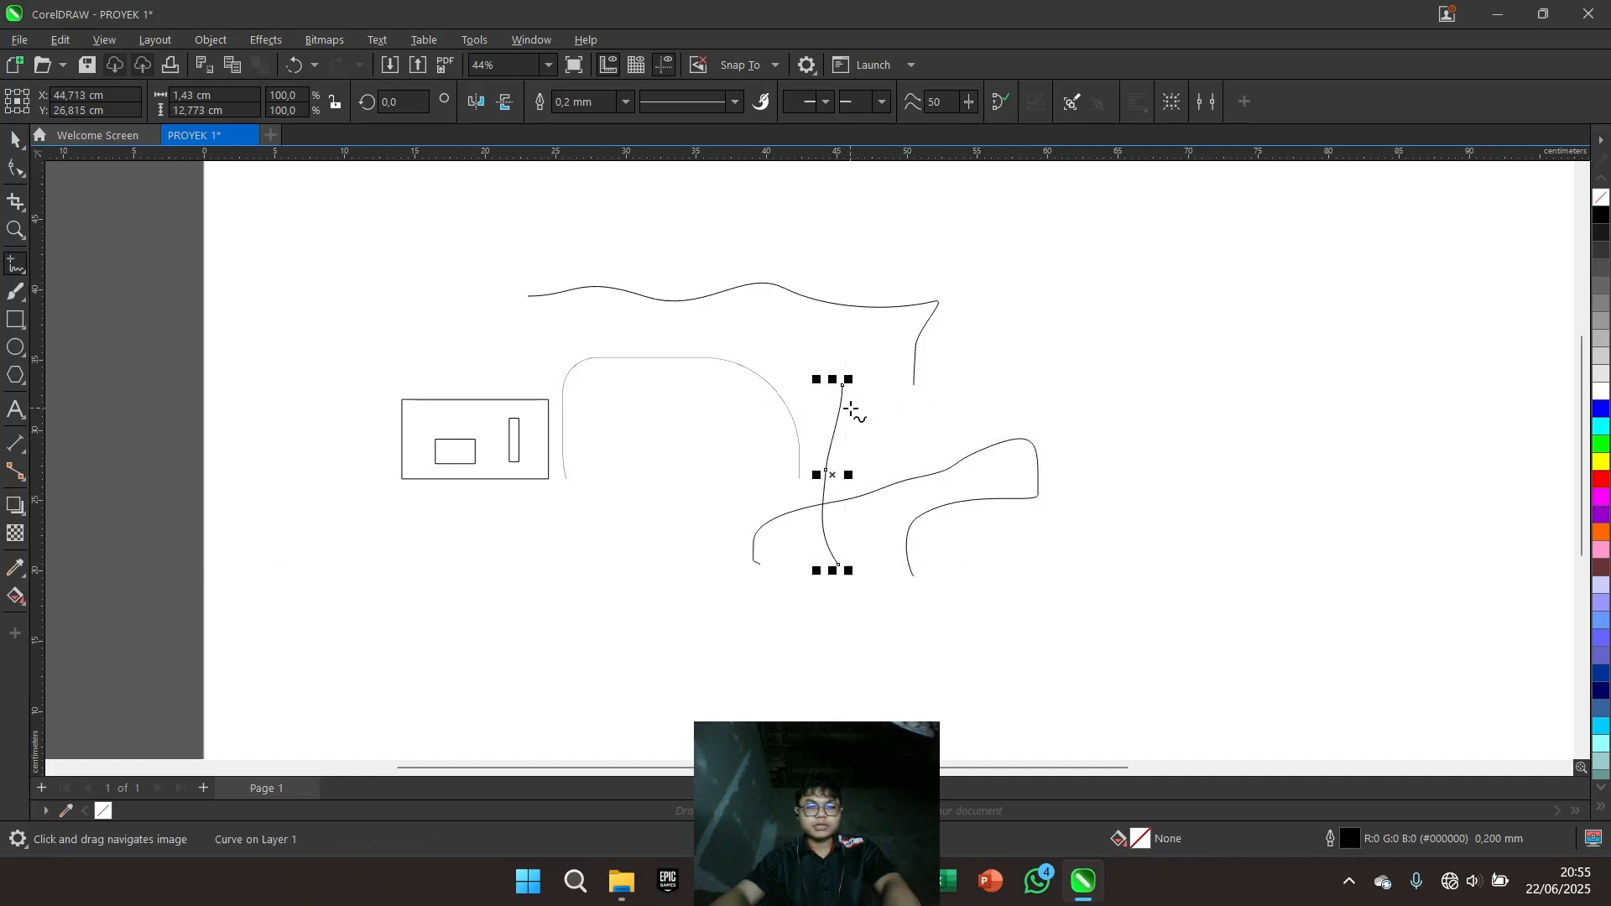
Move the near-vertical curve right and up, clear of the winding curve, and shift the wavy curve slightly up and to the right
key(space)
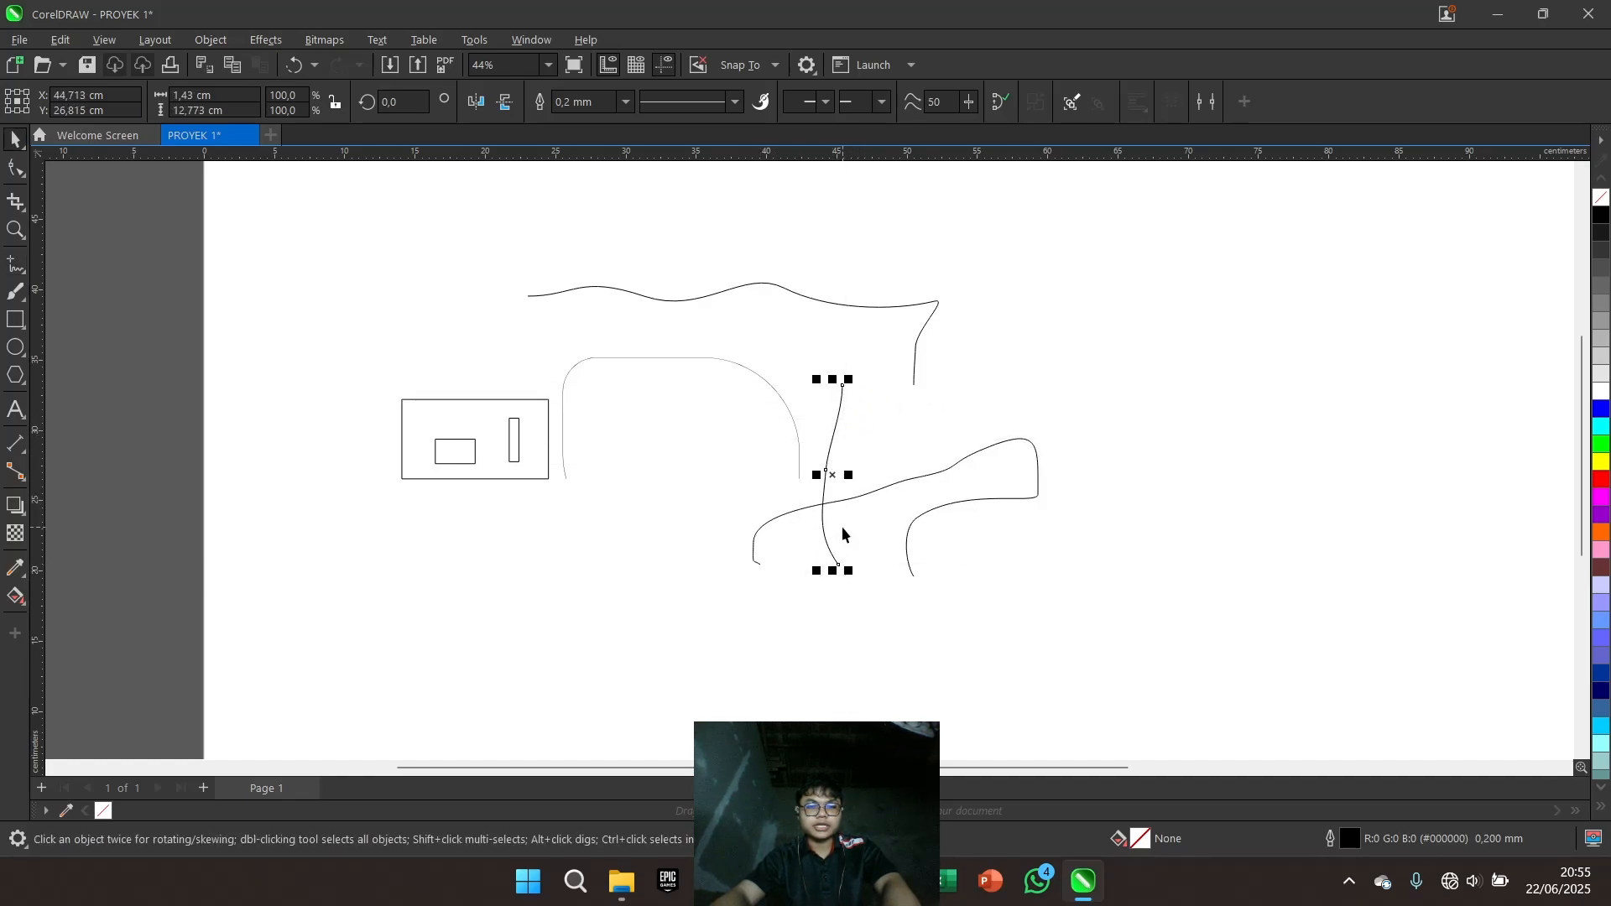
mouse_move(827, 531)
mouse_down()
mouse_move(929, 424)
mouse_move(1071, 385)
mouse_move(1022, 402)
mouse_up()
mouse_move(882, 307)
mouse_down()
mouse_move(881, 320)
mouse_move(918, 294)
mouse_up()
click(925, 311)
click(921, 326)
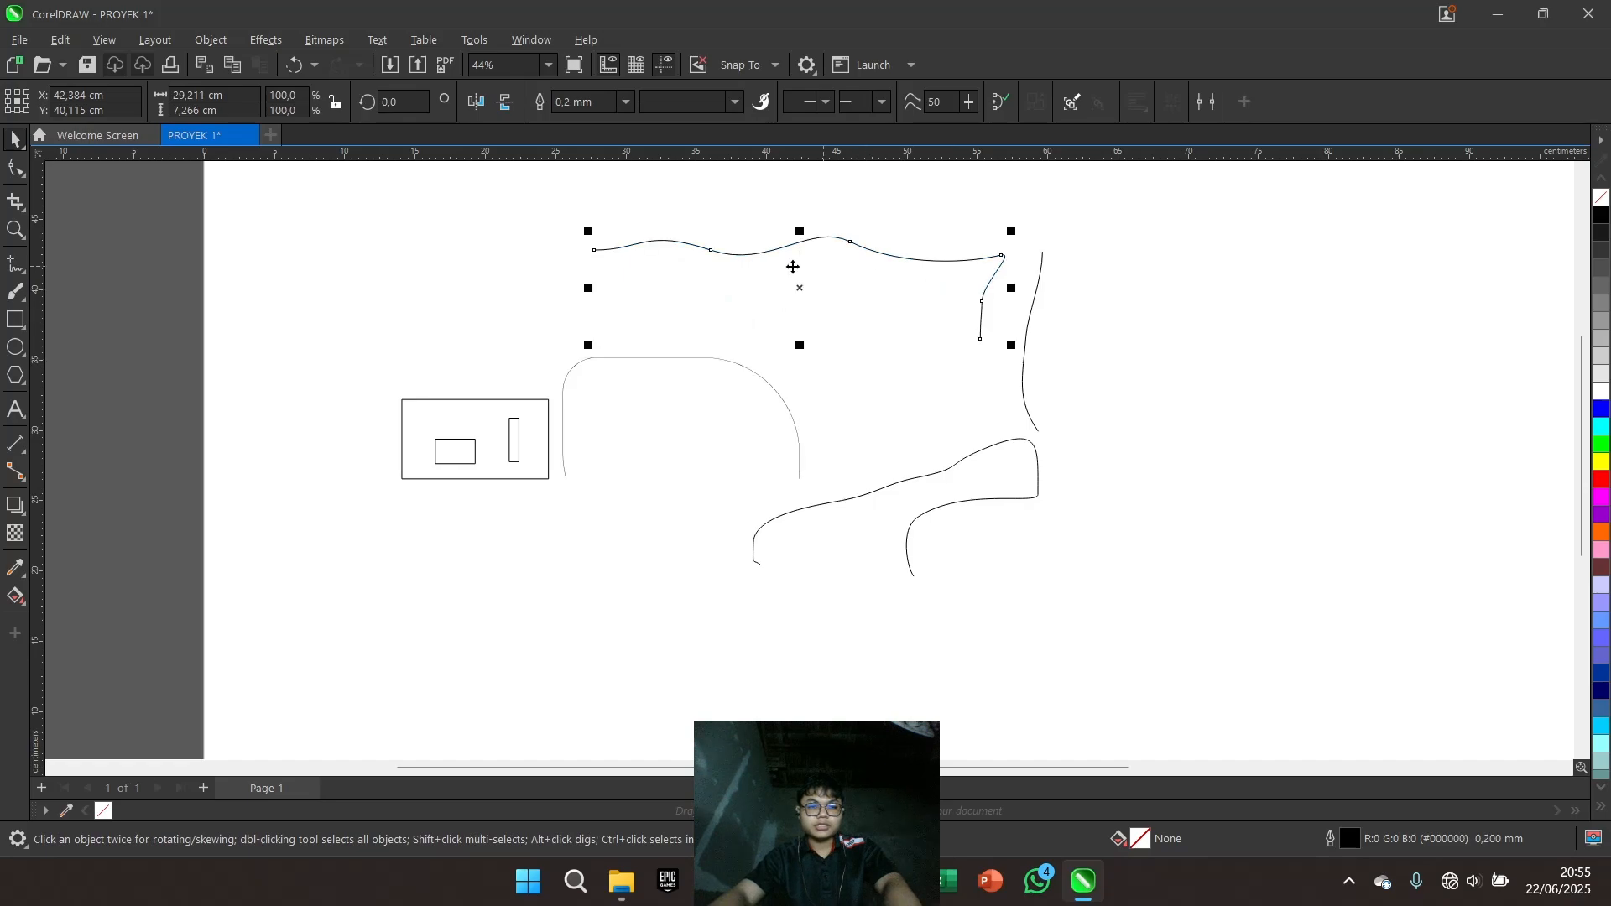
Draw a long, slightly rising straight line and a short one near its right end below the rectangles with the 2-Point Line tool
click(31, 280)
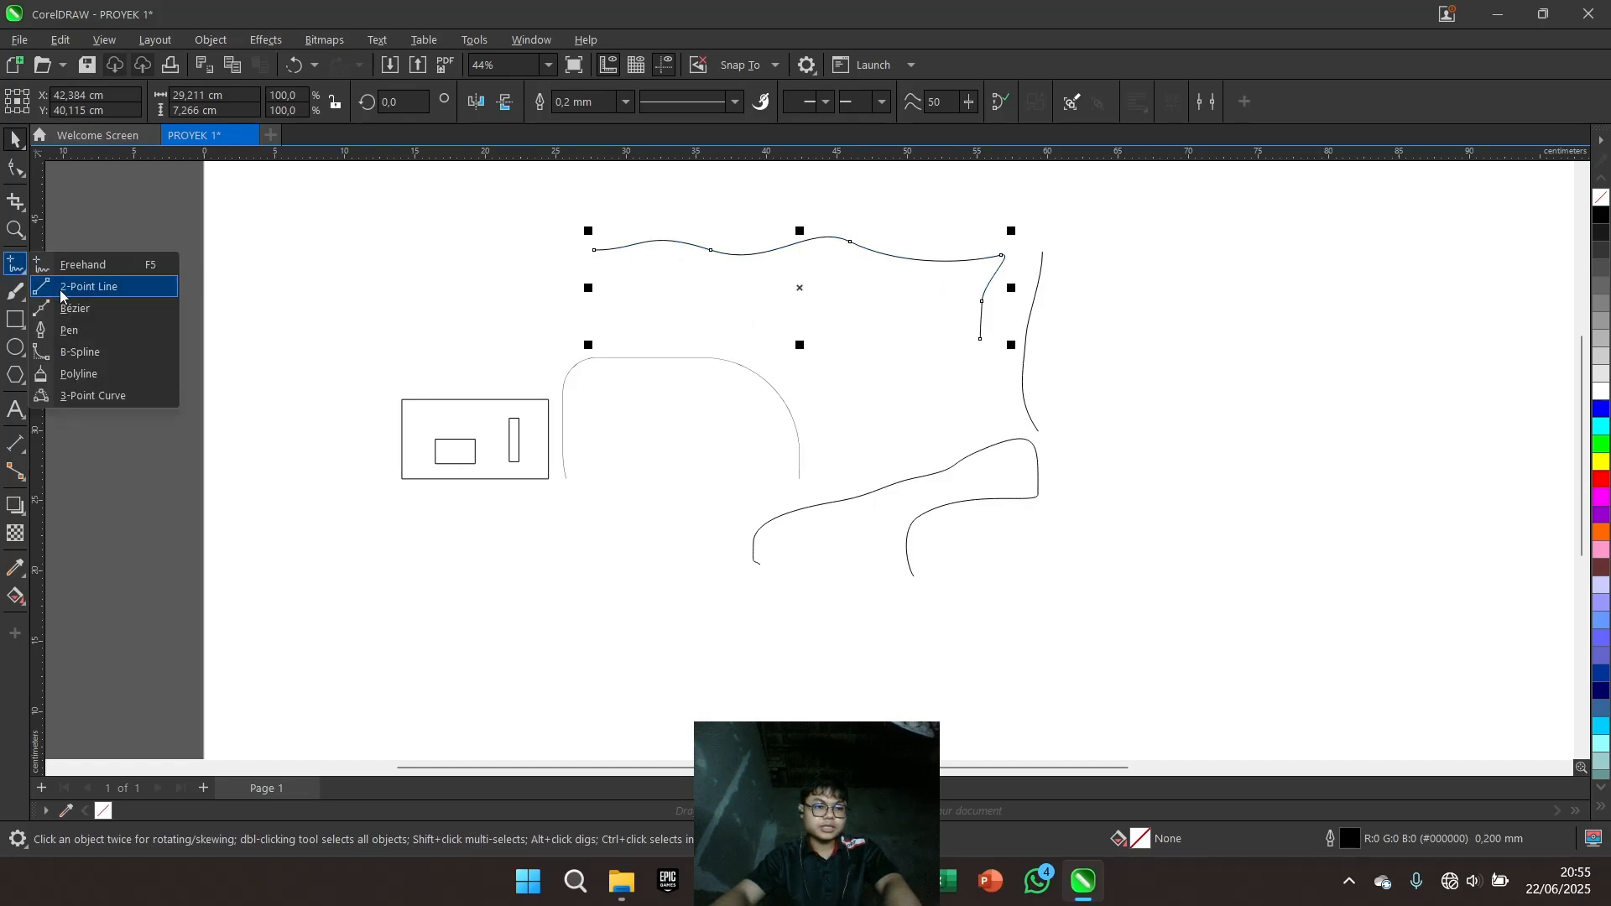
click(63, 288)
mouse_move(402, 577)
mouse_down()
mouse_move(612, 631)
mouse_move(627, 612)
mouse_move(620, 539)
mouse_move(657, 610)
mouse_move(614, 563)
mouse_move(360, 571)
mouse_move(406, 601)
mouse_move(521, 575)
mouse_move(685, 646)
mouse_move(682, 553)
mouse_move(692, 582)
mouse_up()
key(Escape)
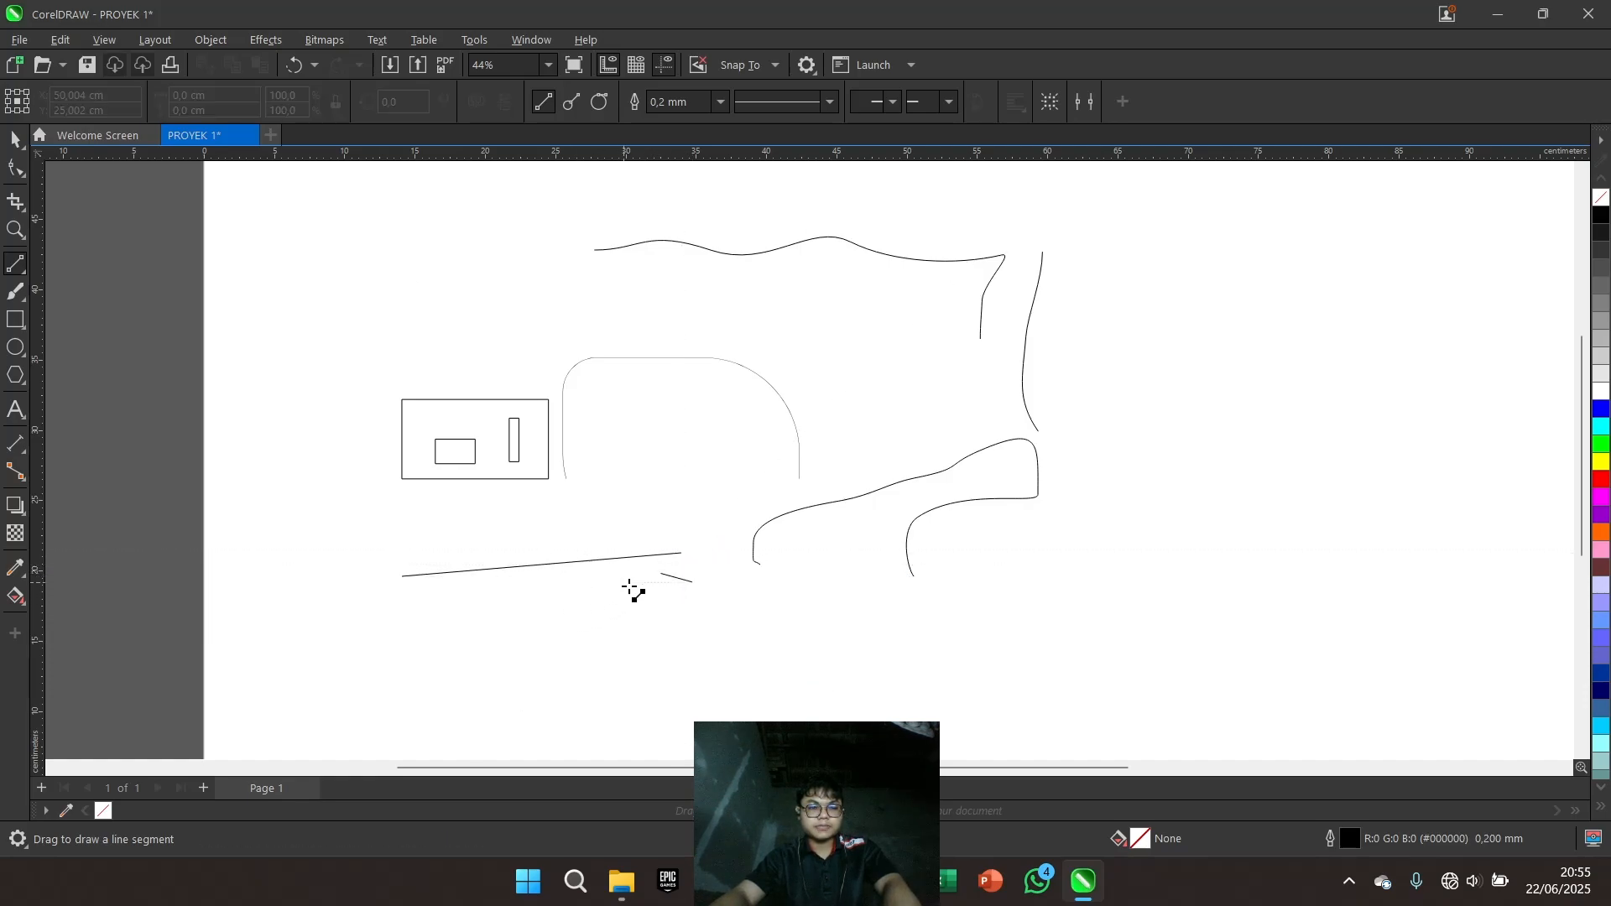
Delete the short straight line near the end of the long one
key(space)
click(667, 575)
key(Delete)
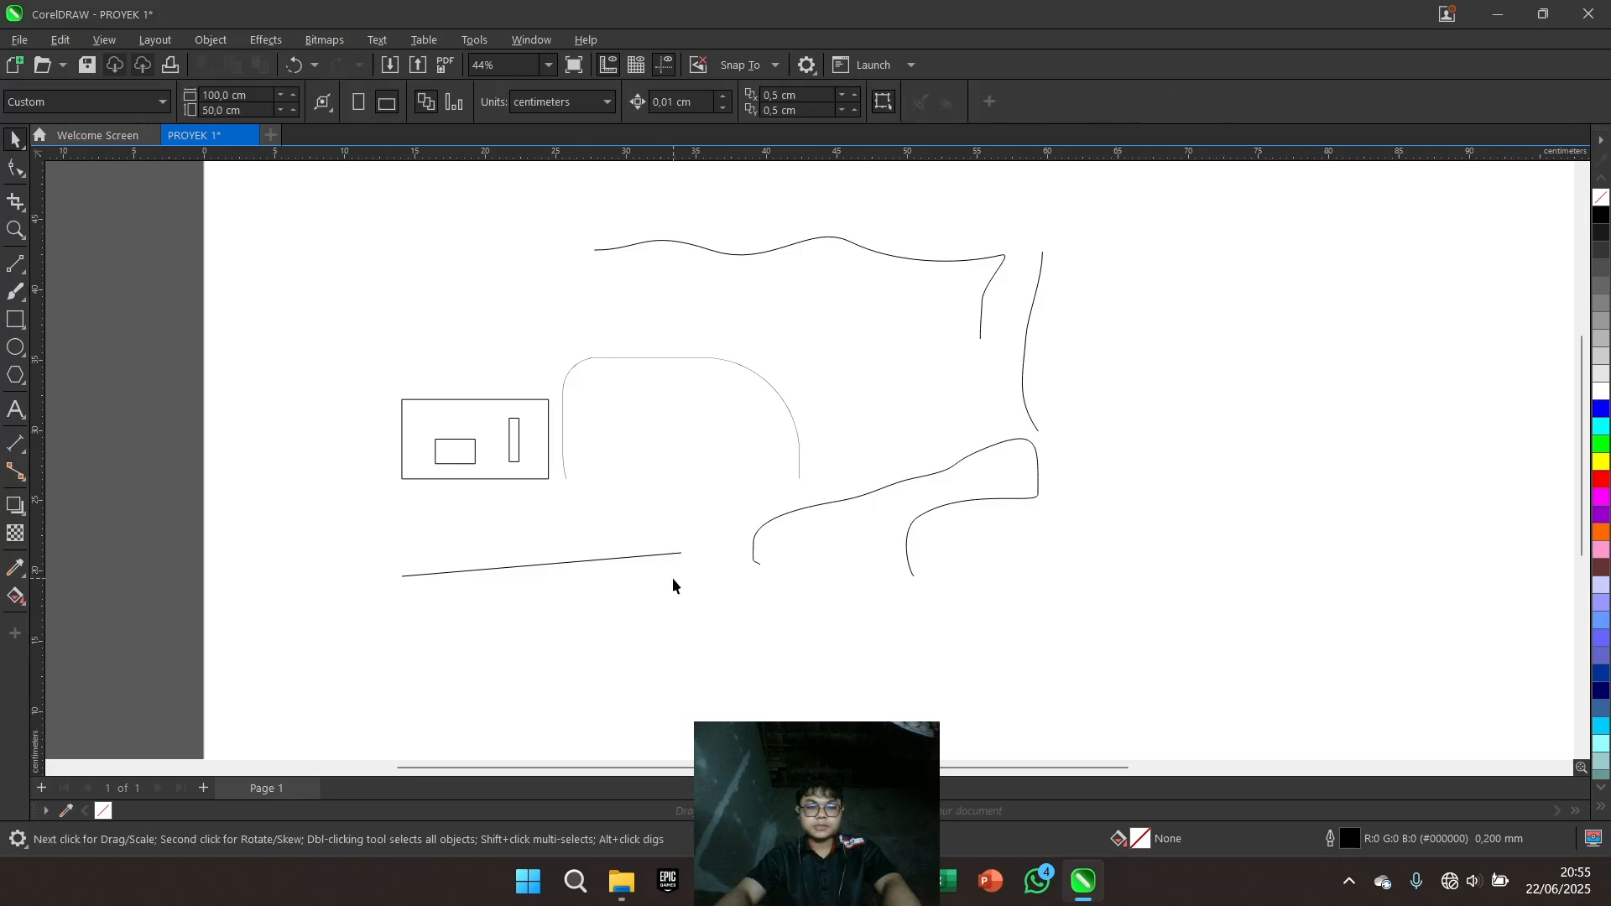
Paint a horizontal stroke about 19.5 cm long below the straight line using the Painterly Brush with the Quirky brush
click(17, 297)
drag(875, 496, 137, 369)
drag(353, 394, 983, 494)
mouse_move(345, 662)
mouse_down()
mouse_move(371, 615)
mouse_move(460, 637)
mouse_move(689, 641)
mouse_move(725, 581)
mouse_up()
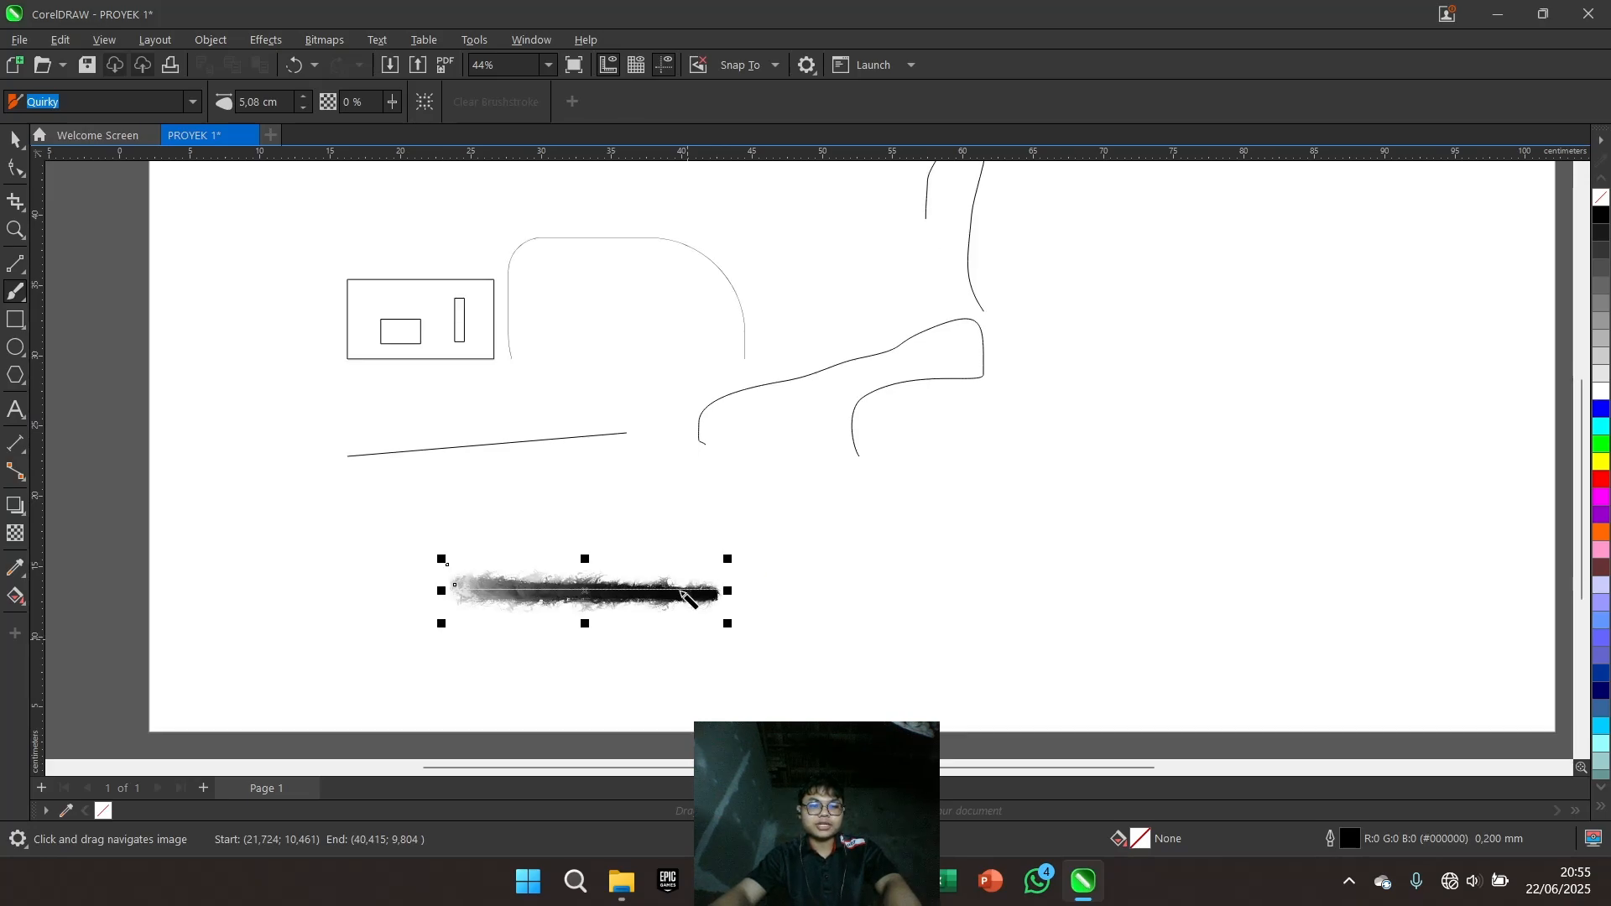
Move the brush stroke slightly up and stretch it vertically to about 6.3 cm high
key(space)
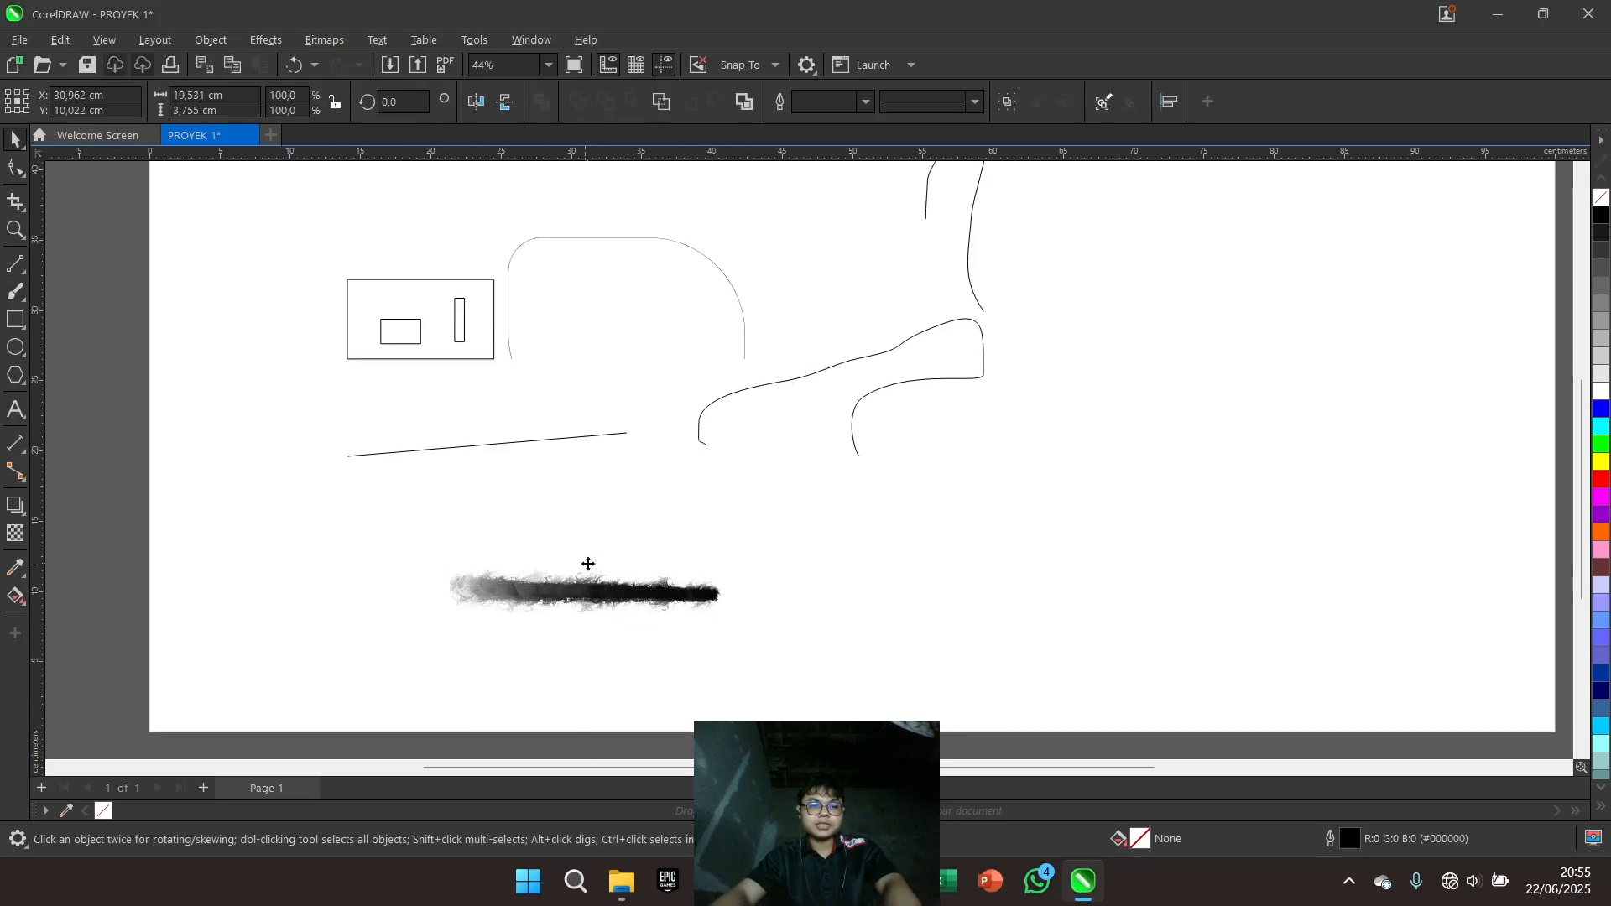
drag(611, 589, 620, 537)
drag(594, 573, 587, 607)
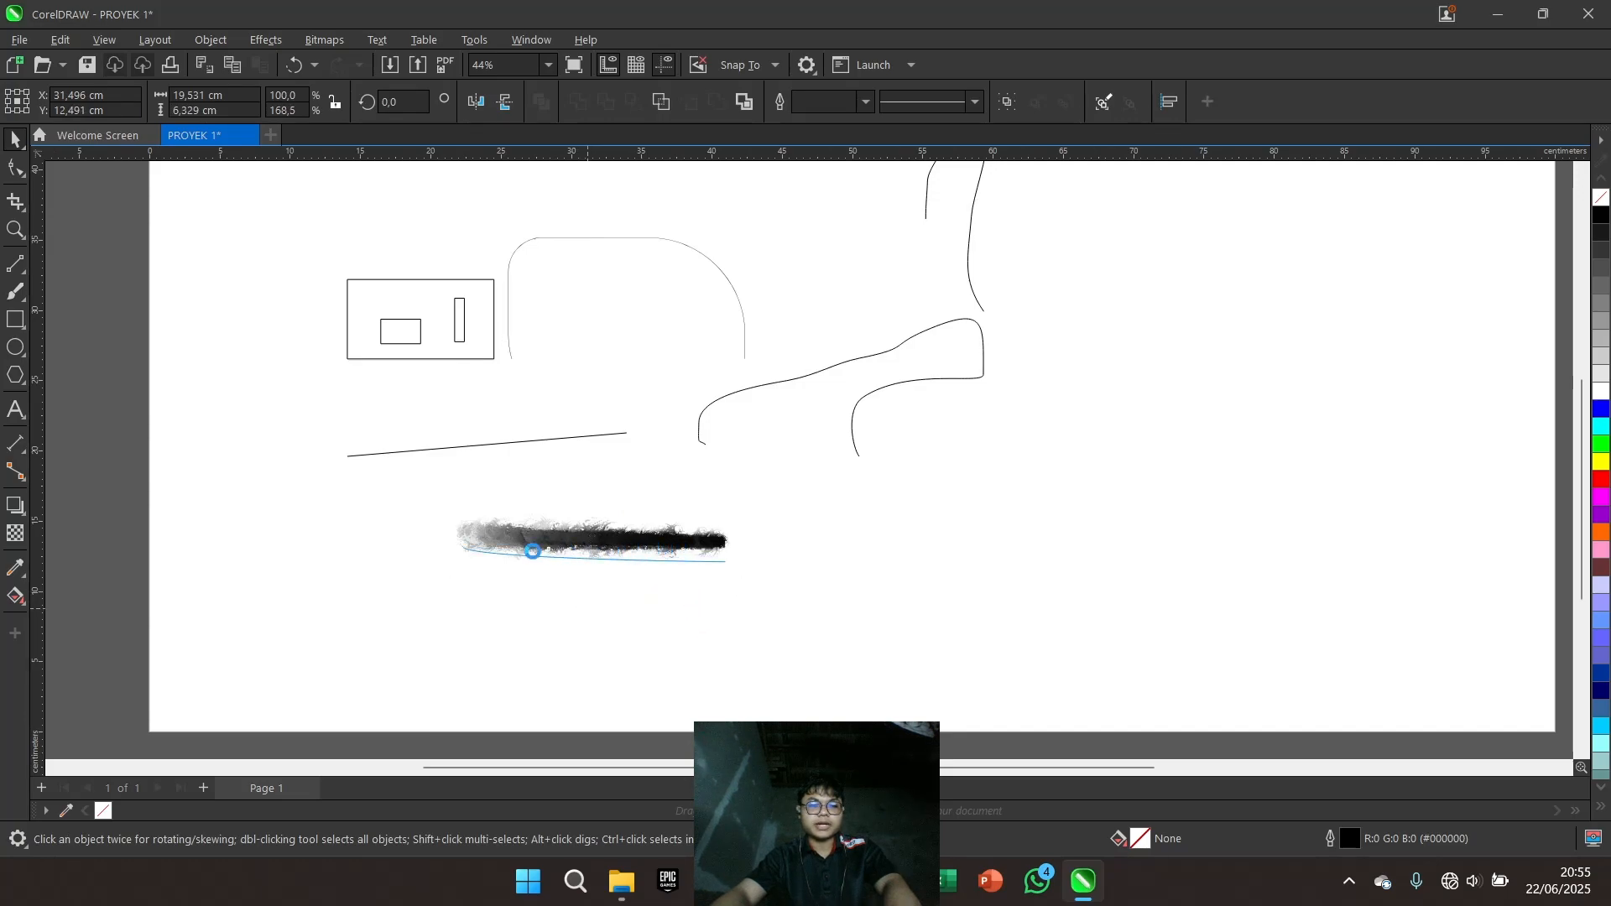
Draw three tapered Artistic Media strokes 1.0 cm wide: two slanted ones on the empty area beyond the curves and a near-vertical one beneath the winding curve
click(26, 299)
click(31, 305)
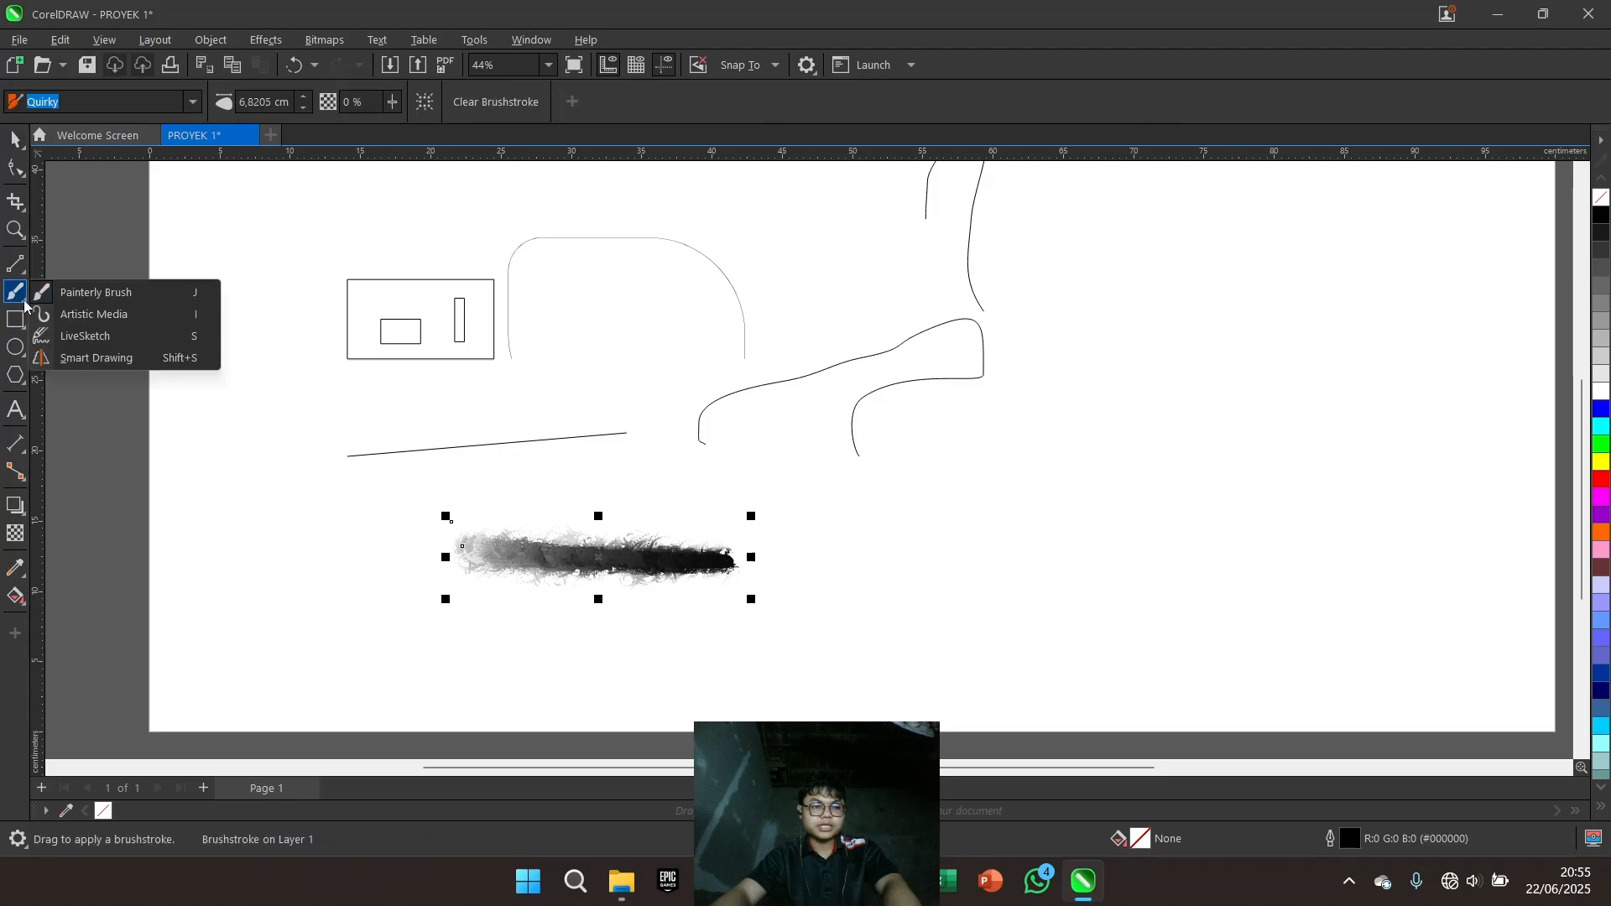
click(54, 320)
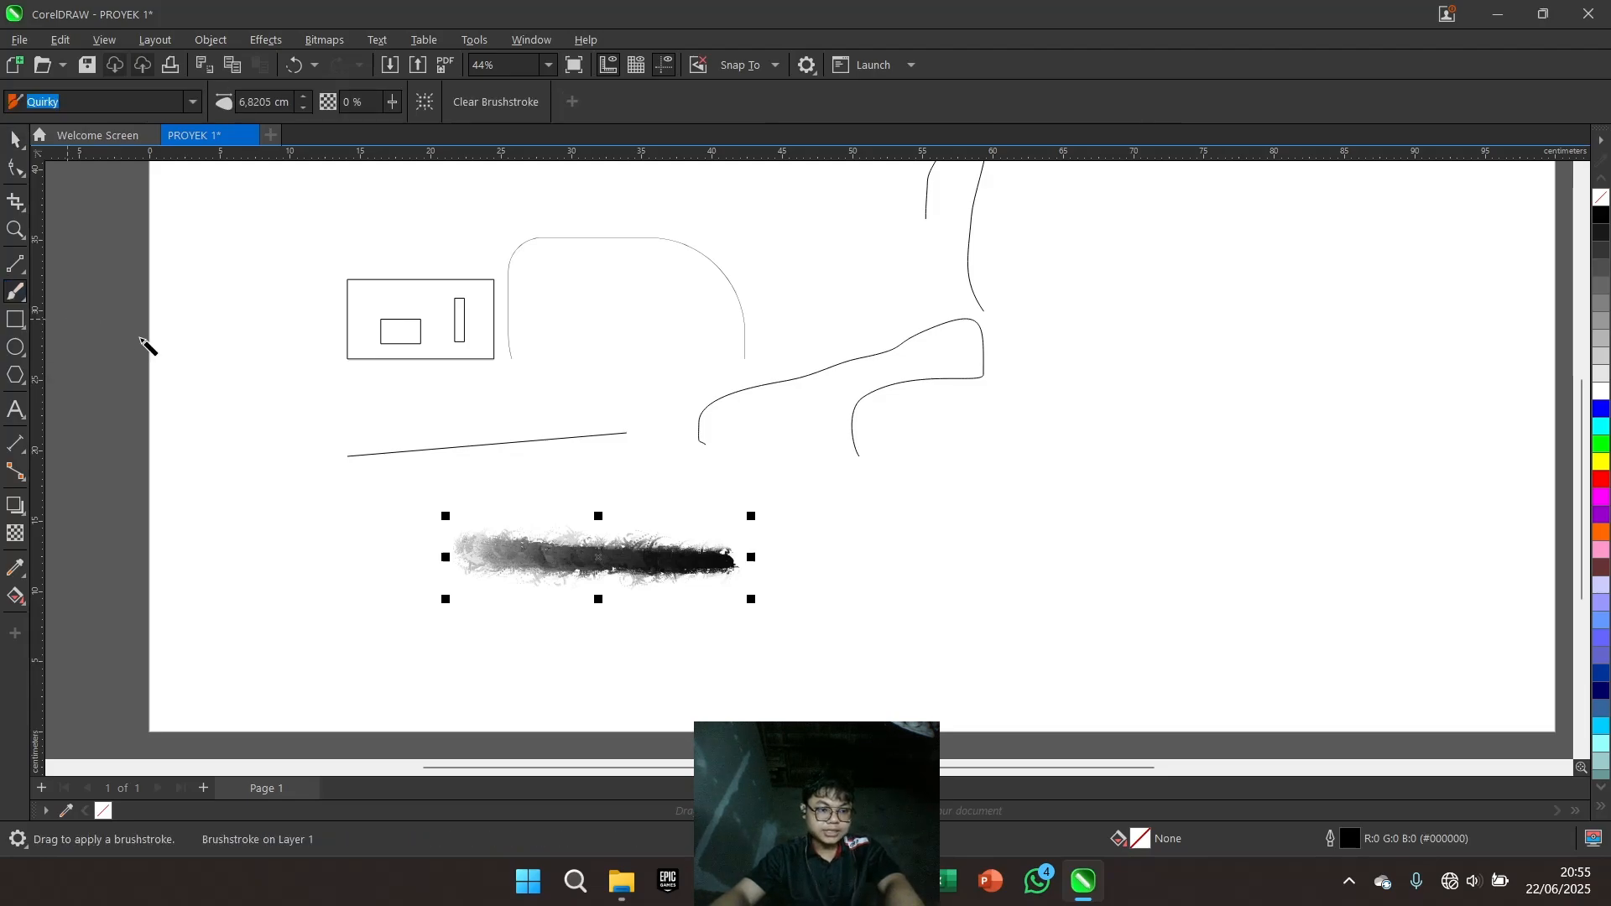
drag(387, 409, 142, 450)
drag(804, 587, 965, 457)
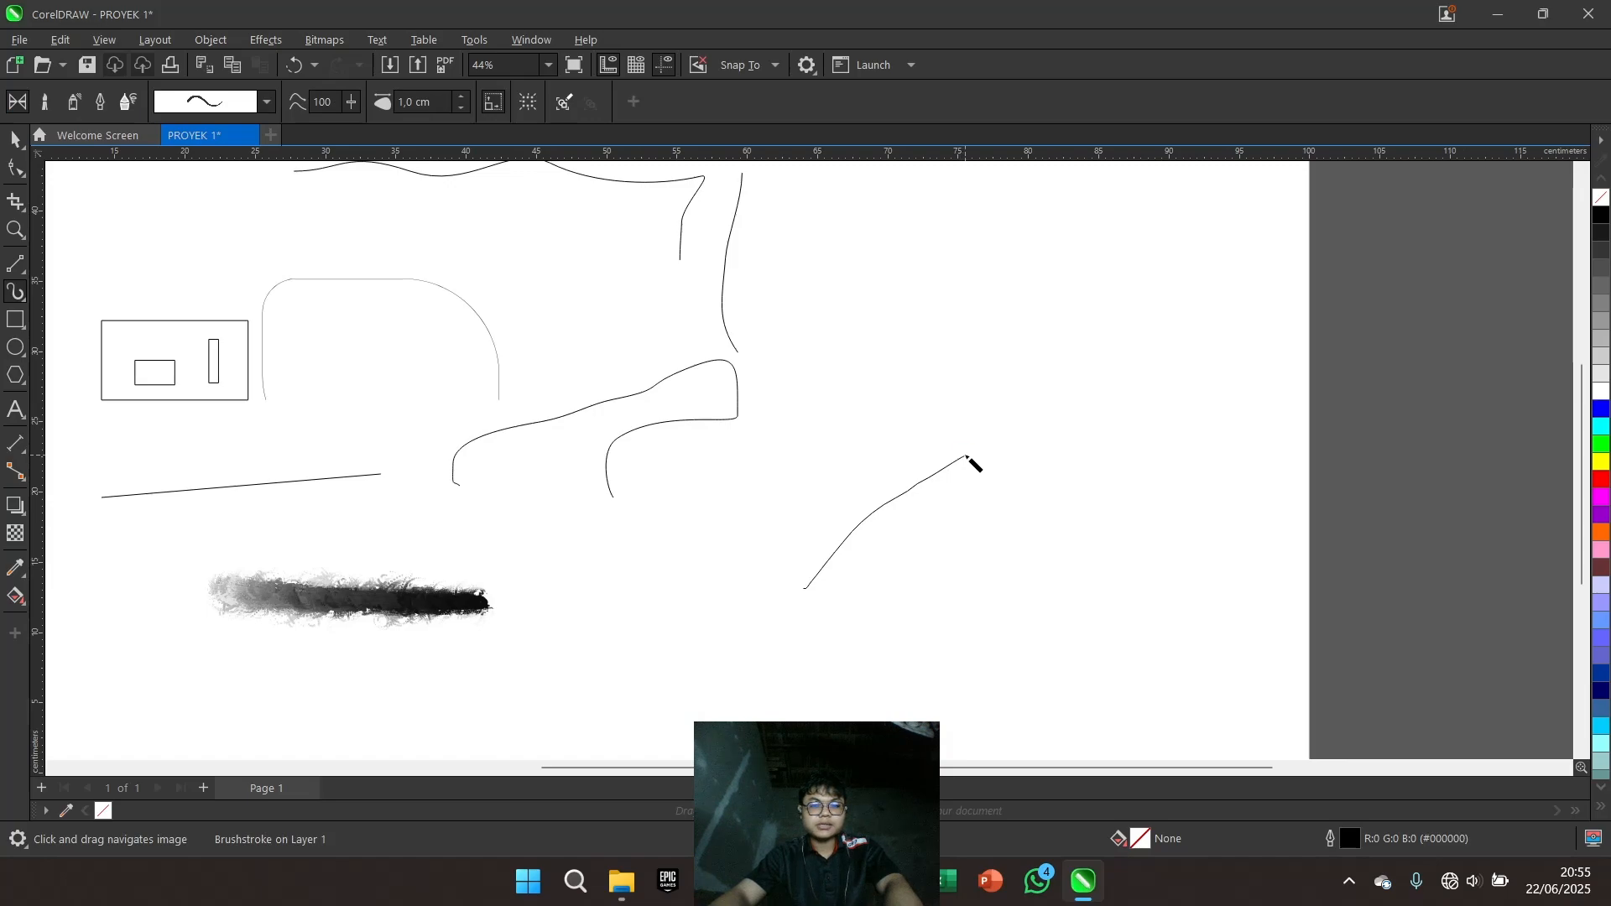
drag(878, 325, 1044, 422)
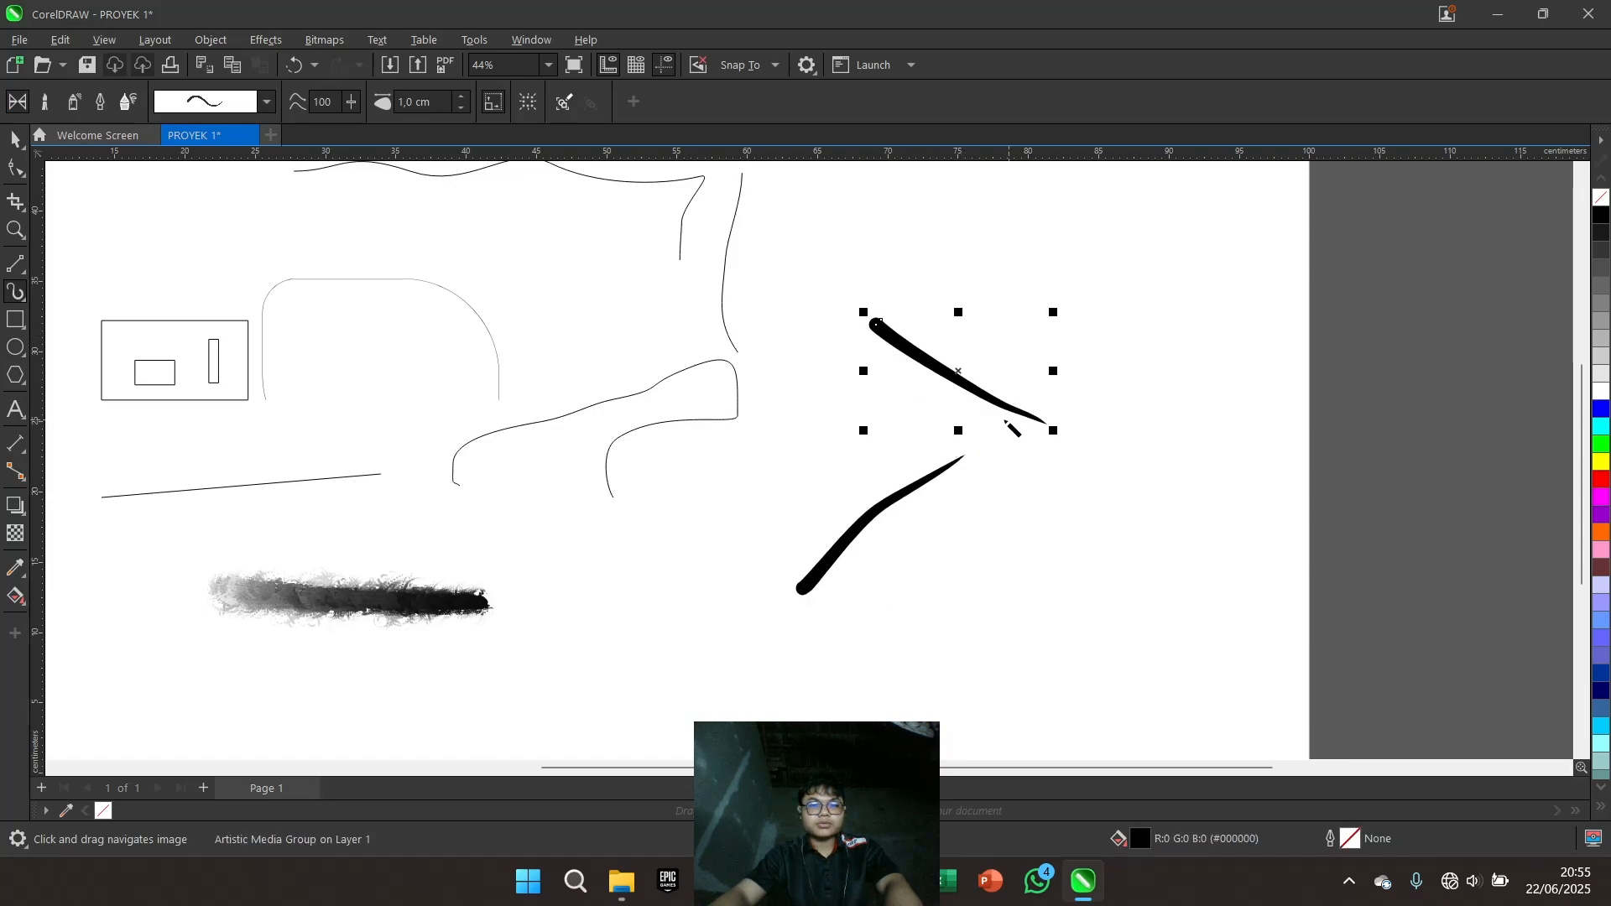
drag(765, 434, 734, 579)
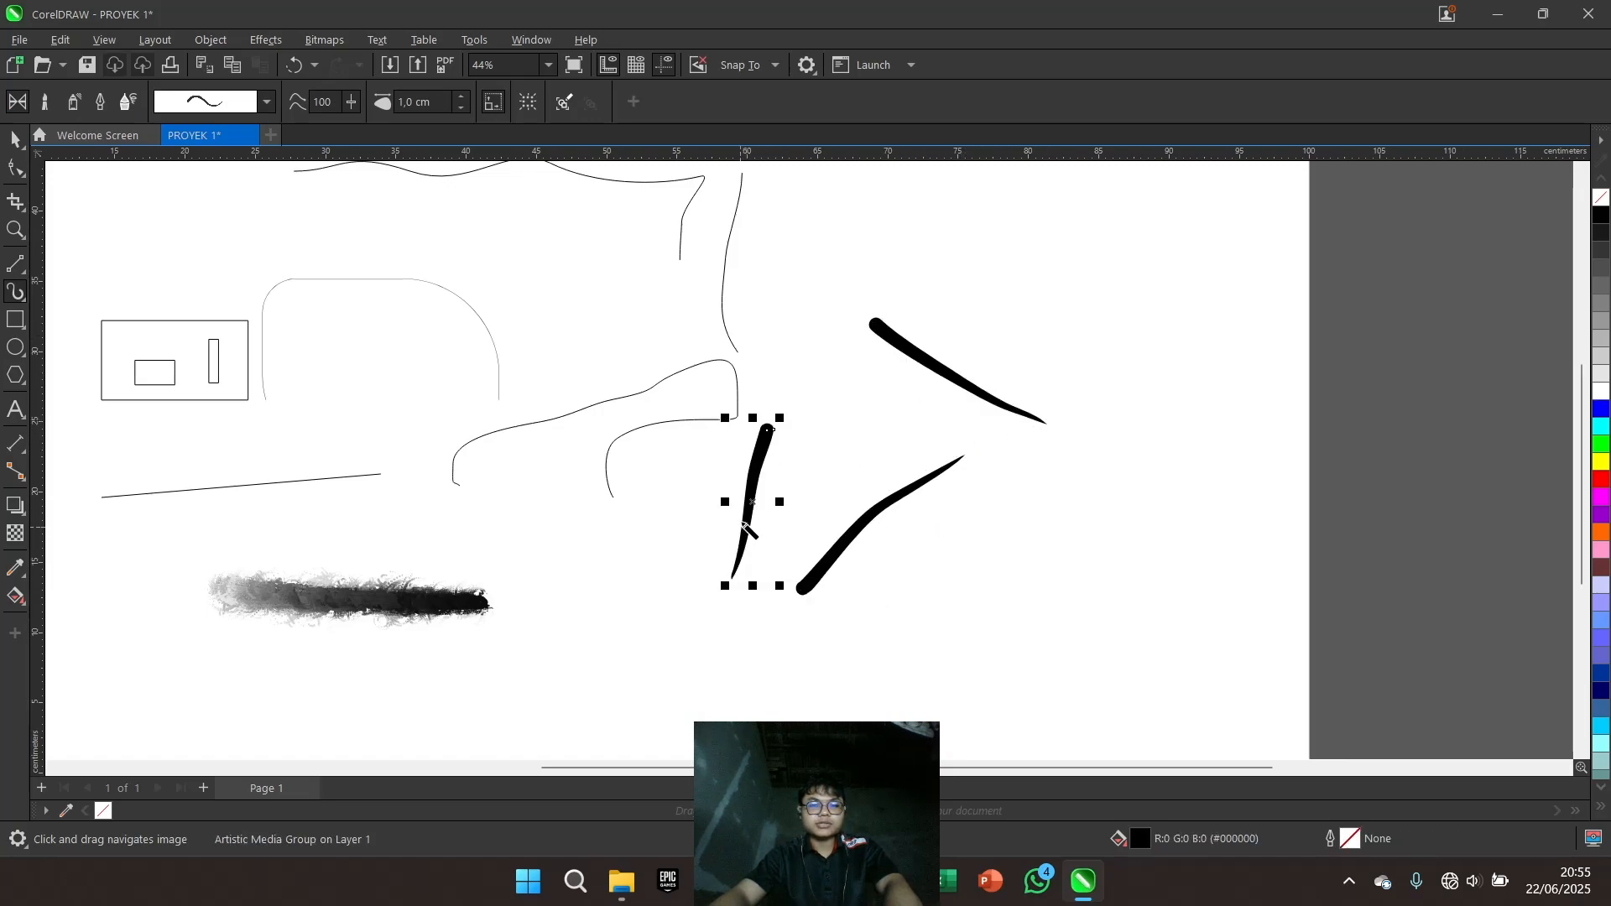
drag(517, 314, 648, 350)
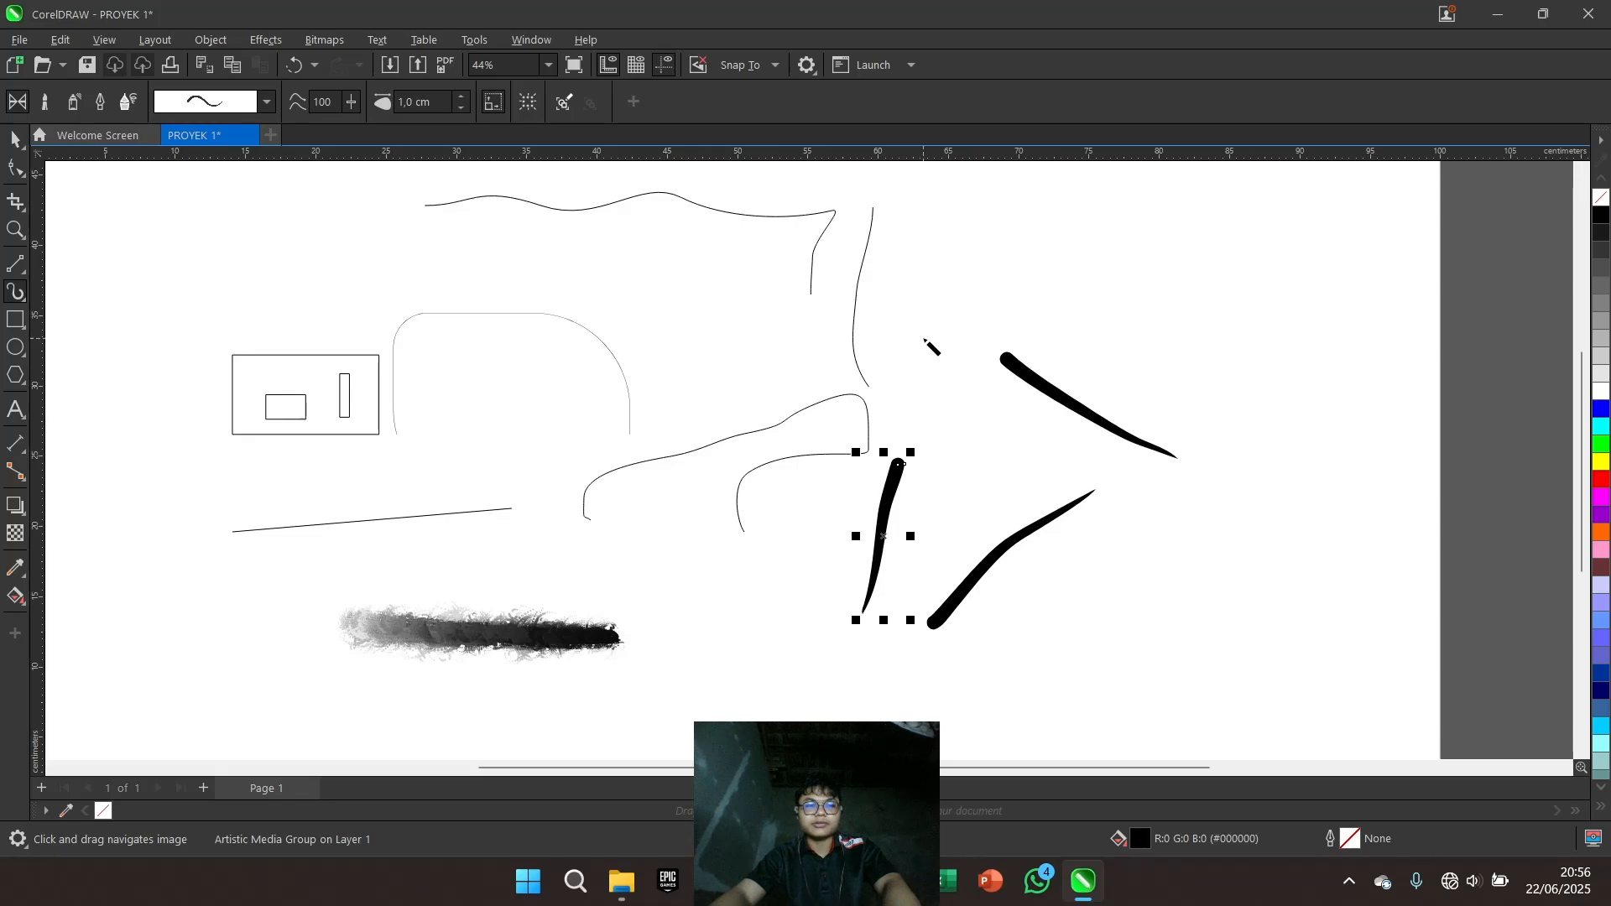
key(space)
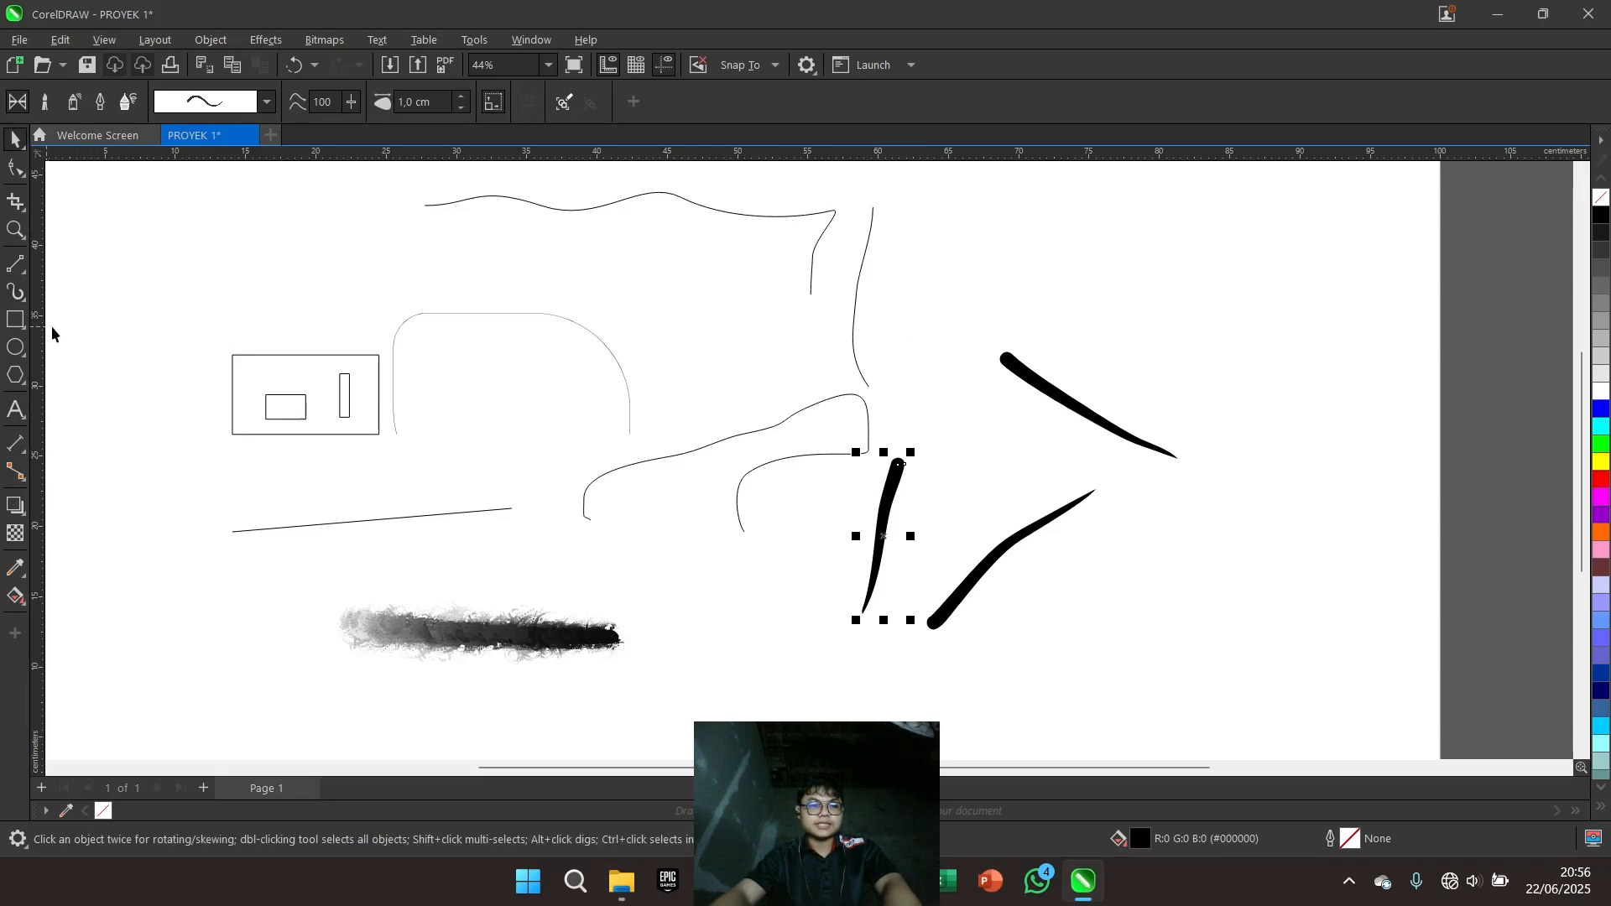
Draw a rectangle about 8.6 cm high above the existing rectangles and widen it to about 25 cm
drag(188, 348, 430, 353)
key(space)
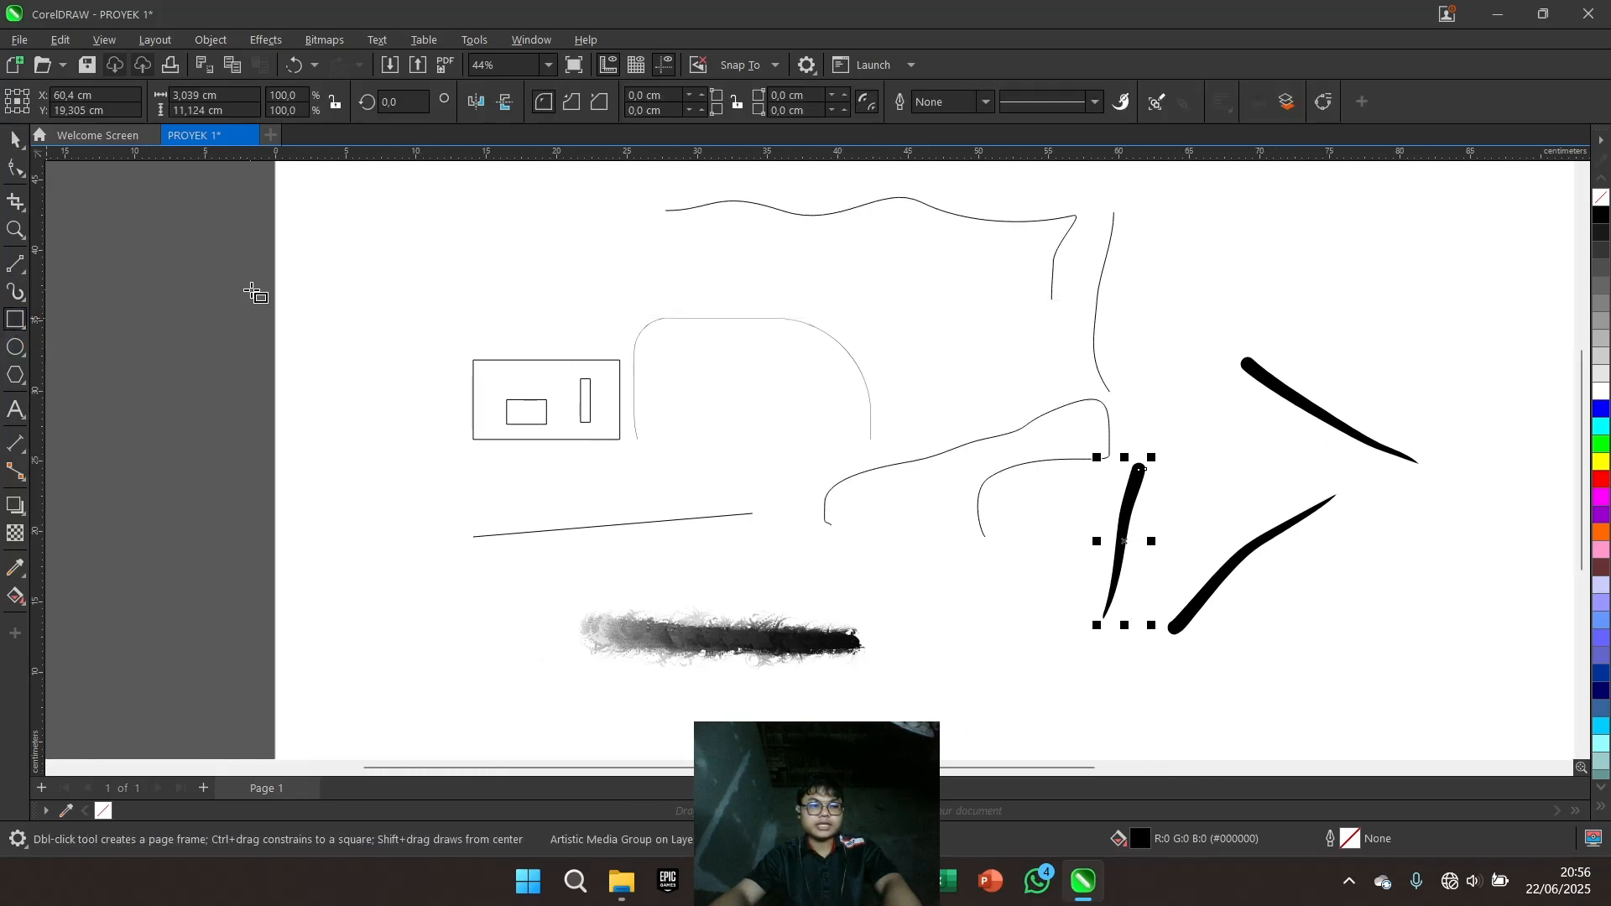
drag(252, 288, 323, 411)
mouse_move(437, 319)
mouse_down()
mouse_move(482, 351)
mouse_move(503, 398)
mouse_move(567, 398)
mouse_move(585, 437)
mouse_up()
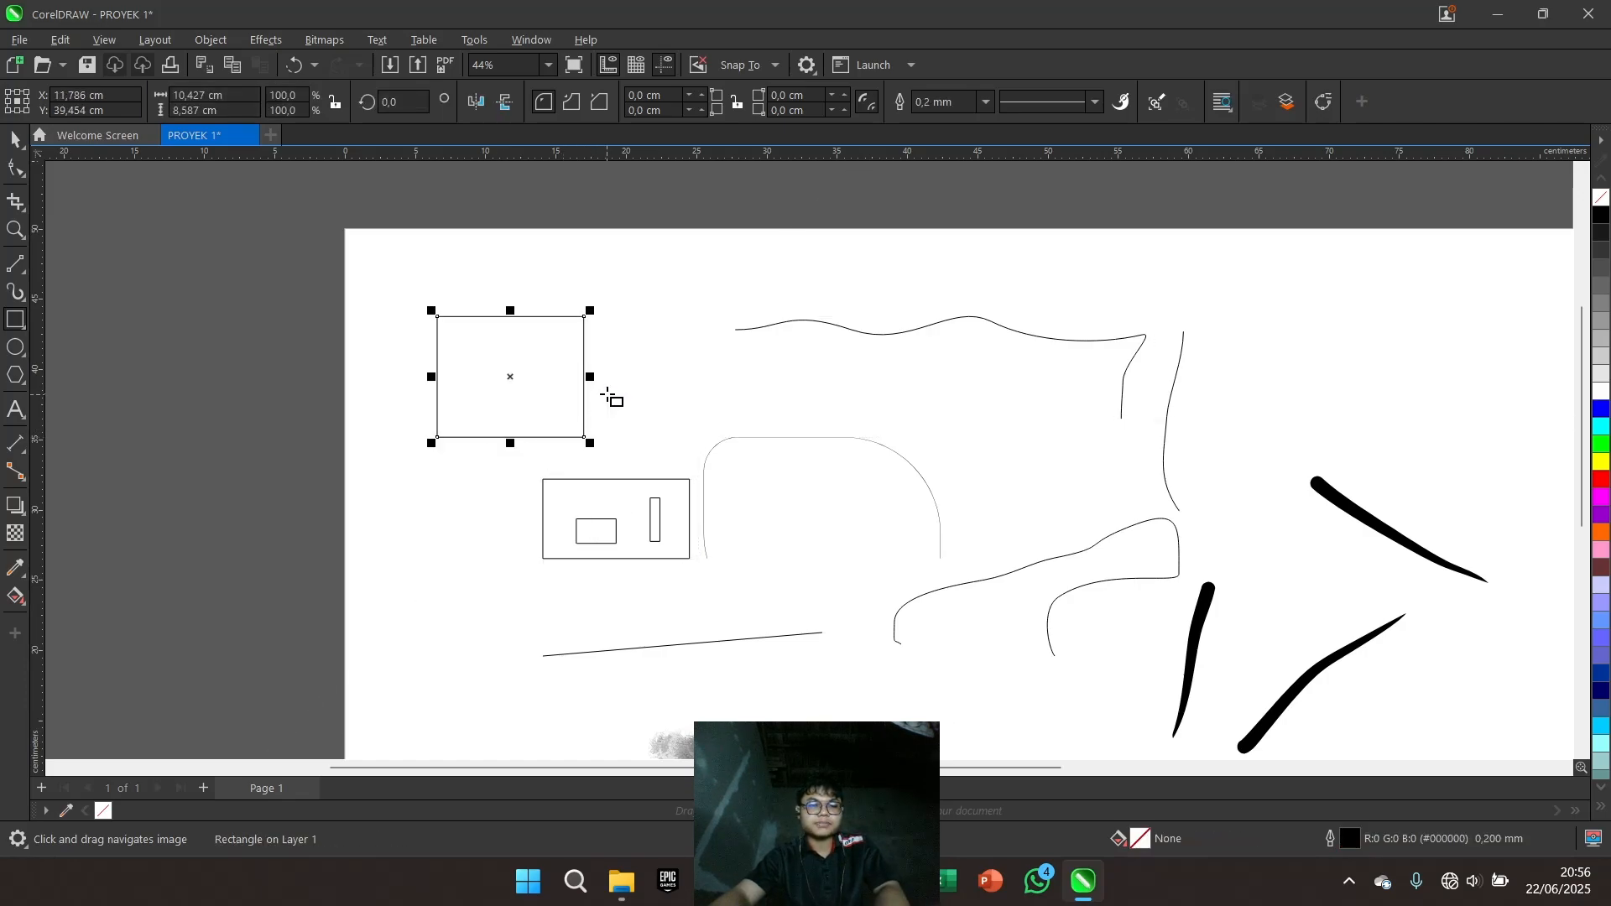
drag(590, 376, 789, 401)
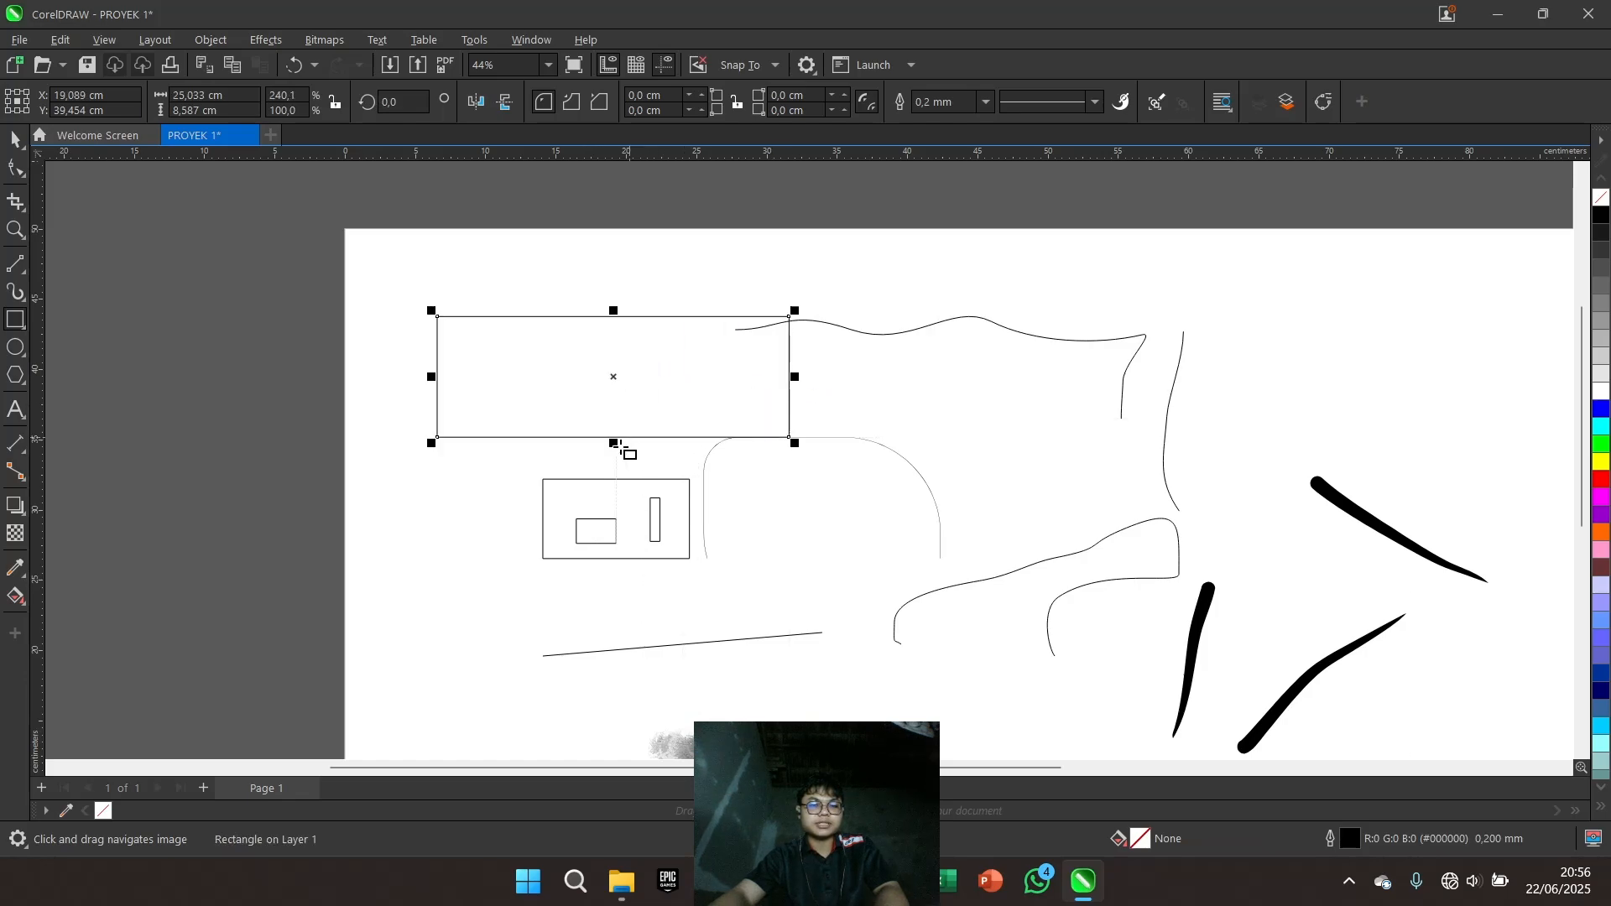
key(space)
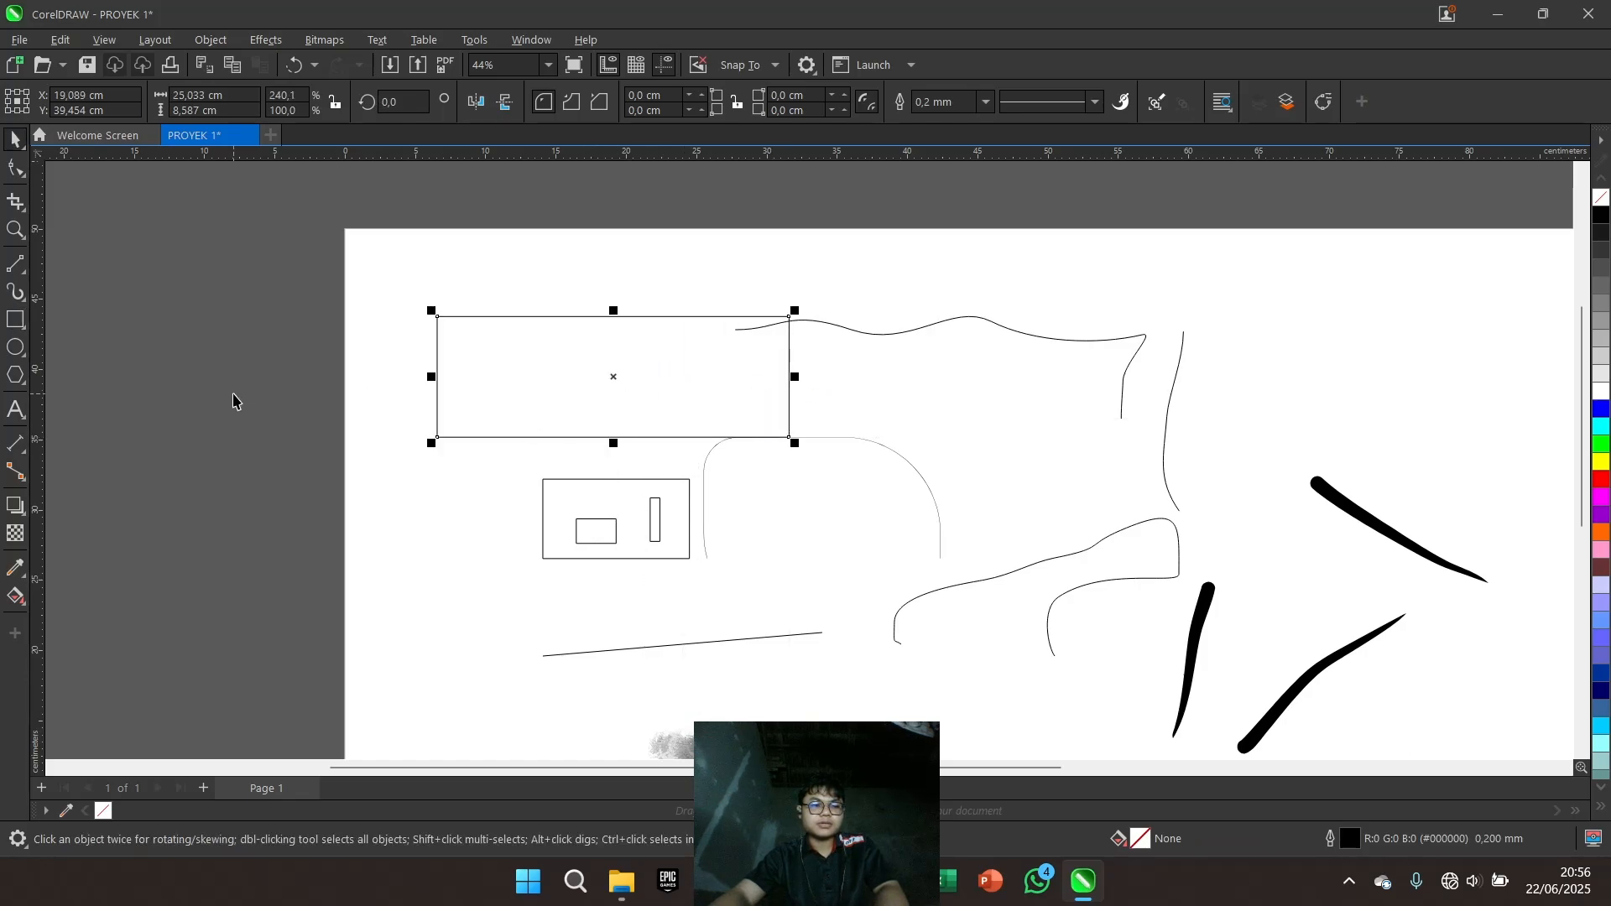
Draw a circle about 8.5 cm across beside the faded end of the brush stroke with the Ellipse tool
click(15, 347)
scroll(435, 400, down, 3)
drag(401, 557, 520, 676)
scroll(530, 627, down, 3)
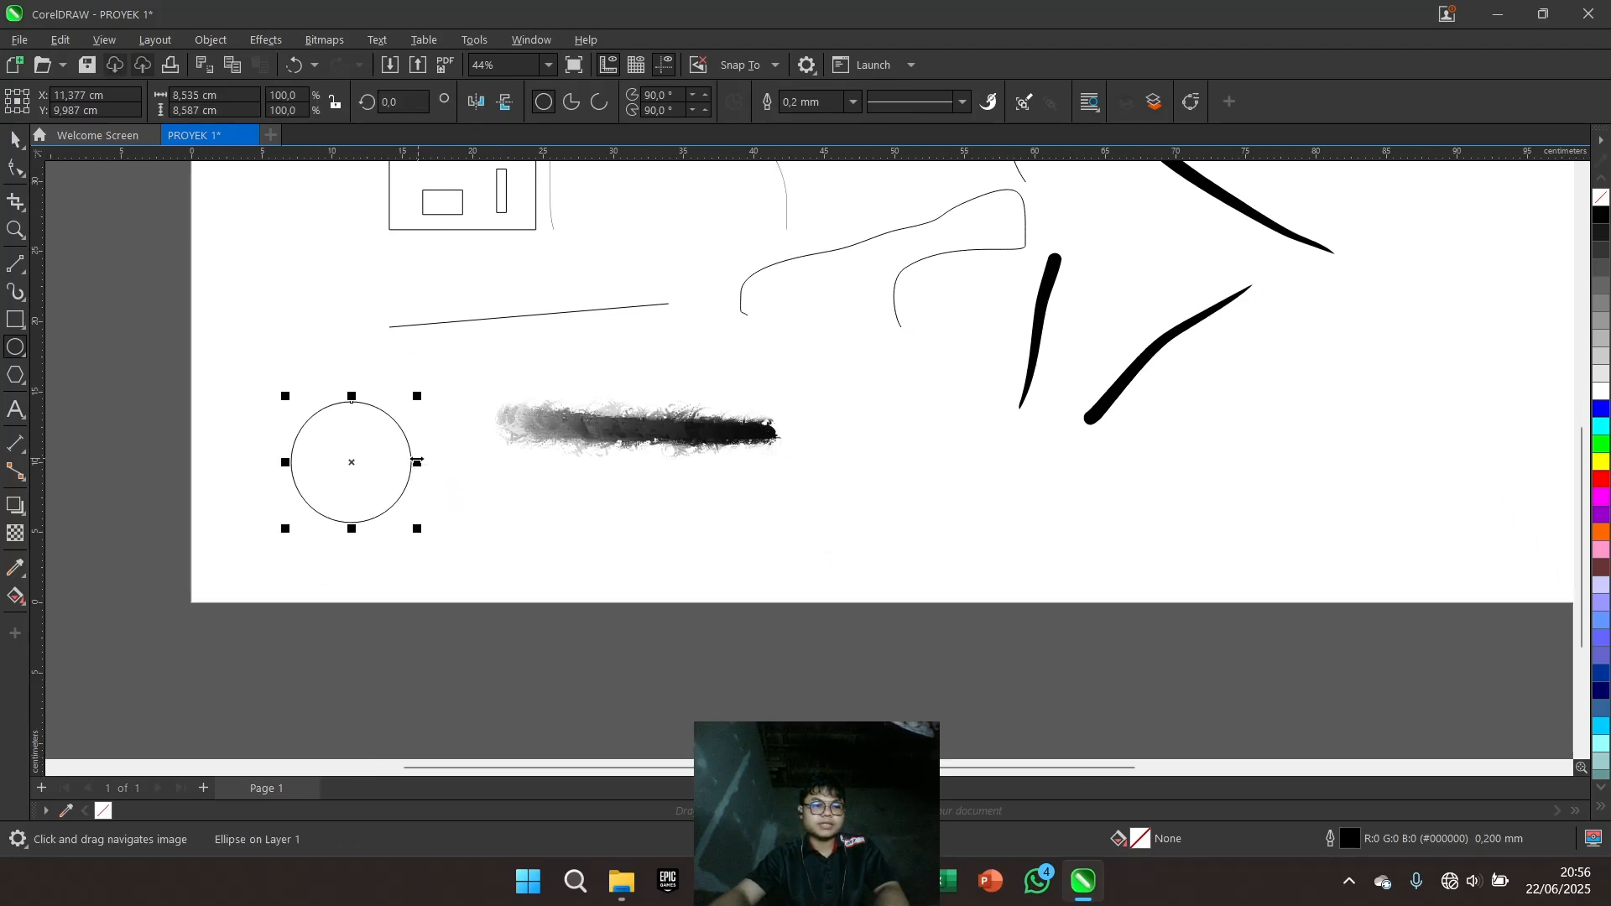
Draw a five-sided polygon about 11 × 11.6 cm beyond the dark end of the brush stroke
click(17, 377)
scroll(641, 533, right, 5)
drag(409, 367, 568, 540)
scroll(239, 459, down, 3)
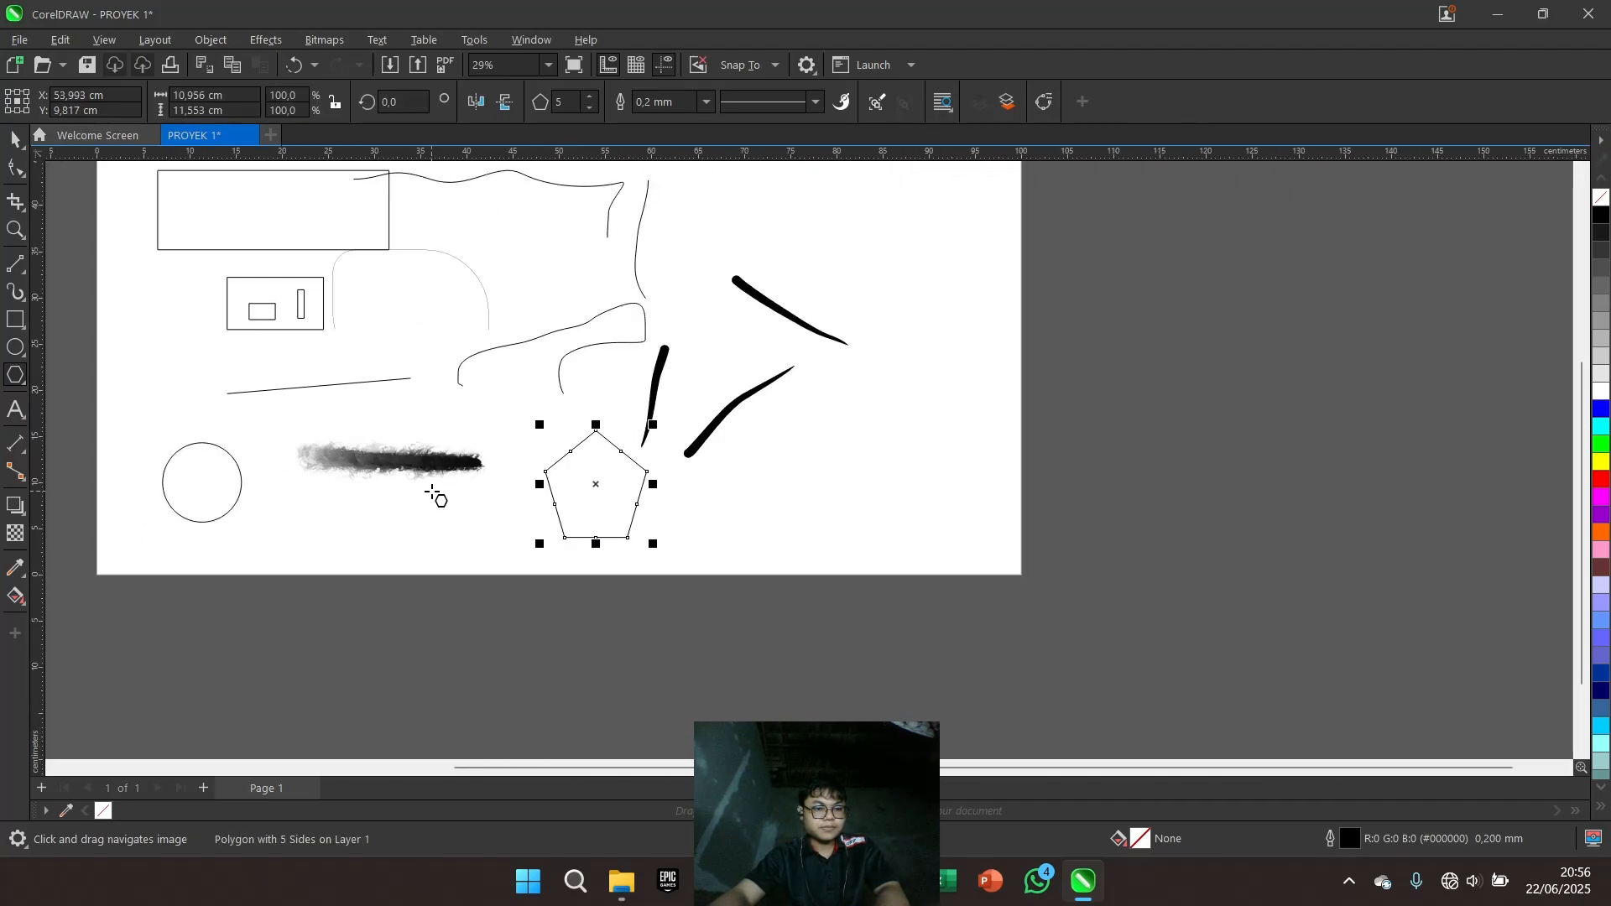
key(space)
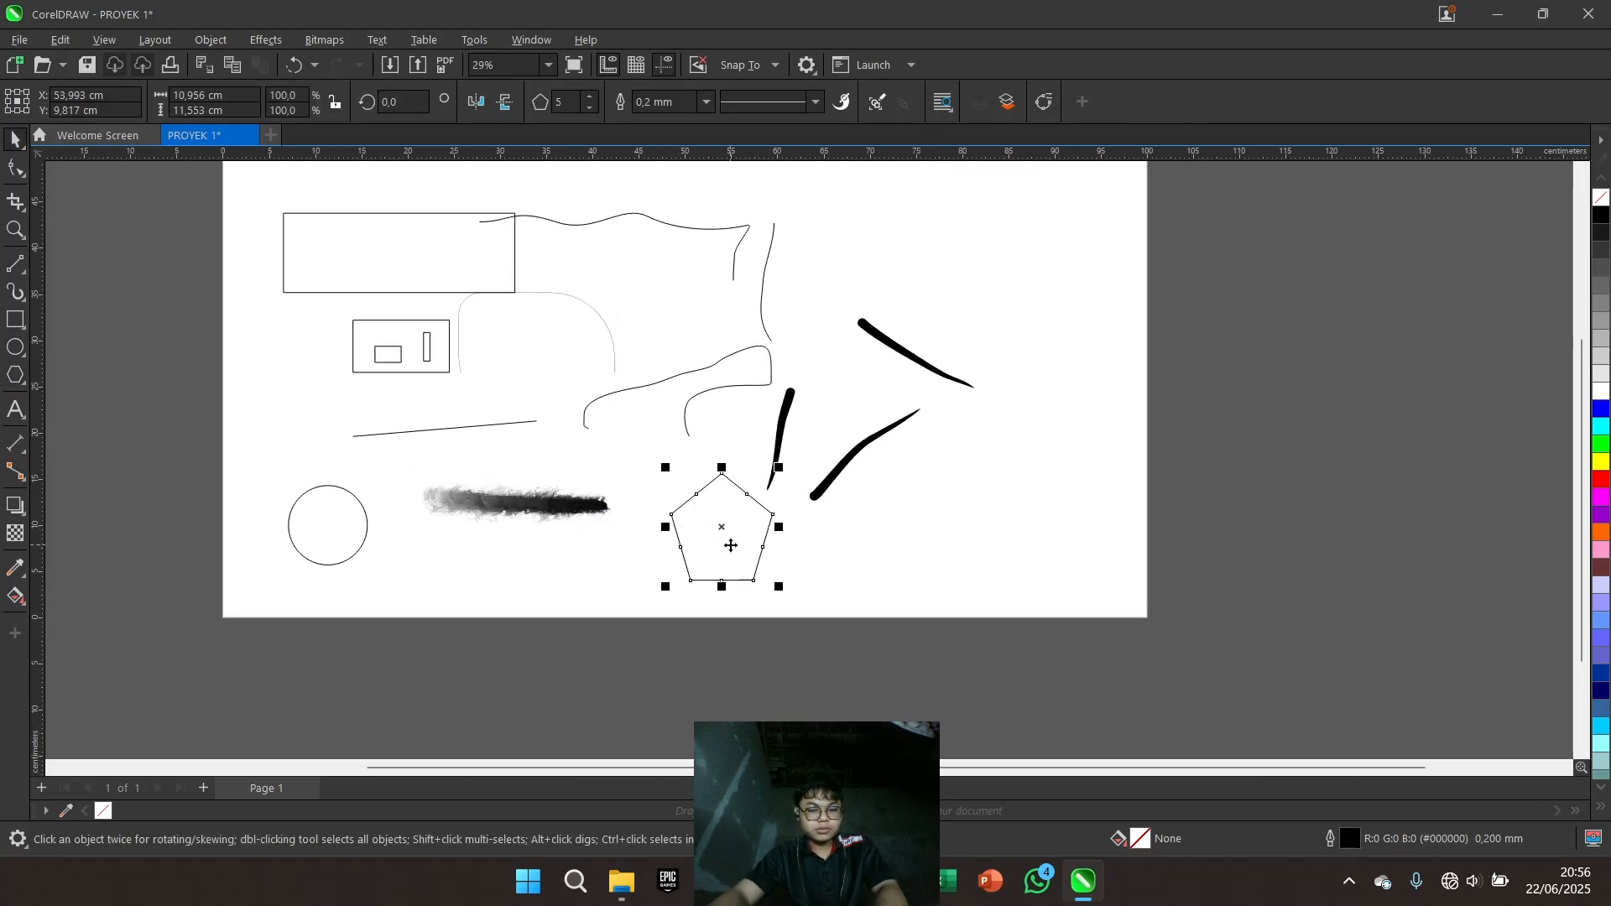
Create a paragraph text frame about 17.9 × 7.4 cm below the slanted Artistic Media strokes and enter SAVAGE in it
click(818, 543)
drag(818, 544, 481, 464)
scroll(627, 455, up, 5)
click(15, 410)
scroll(551, 453, up, 1)
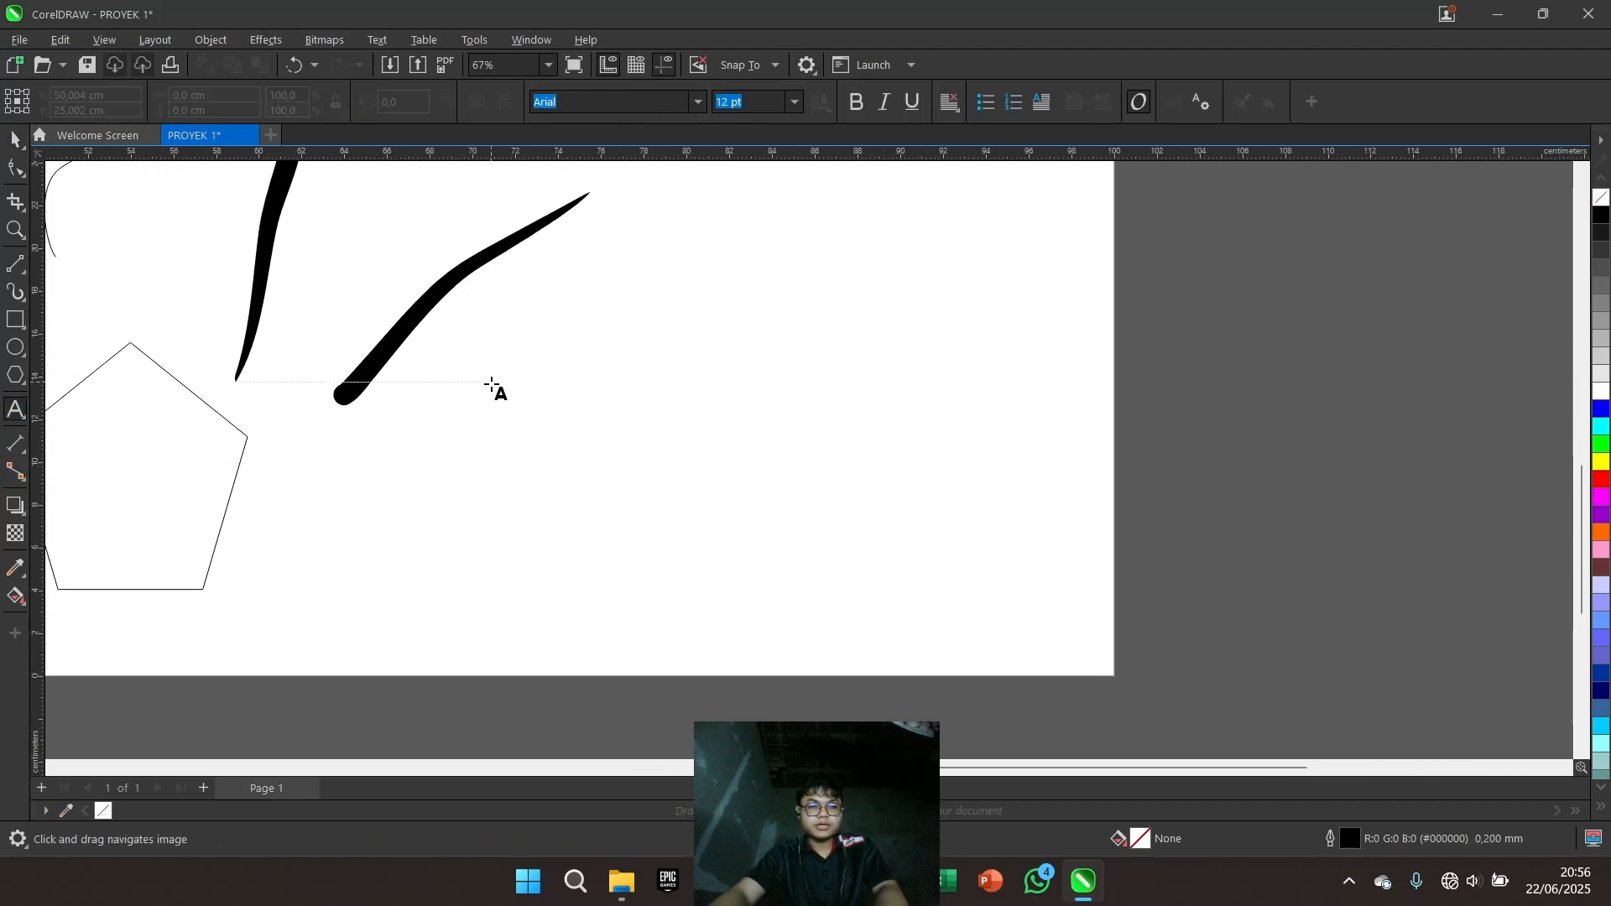
drag(493, 382, 874, 541)
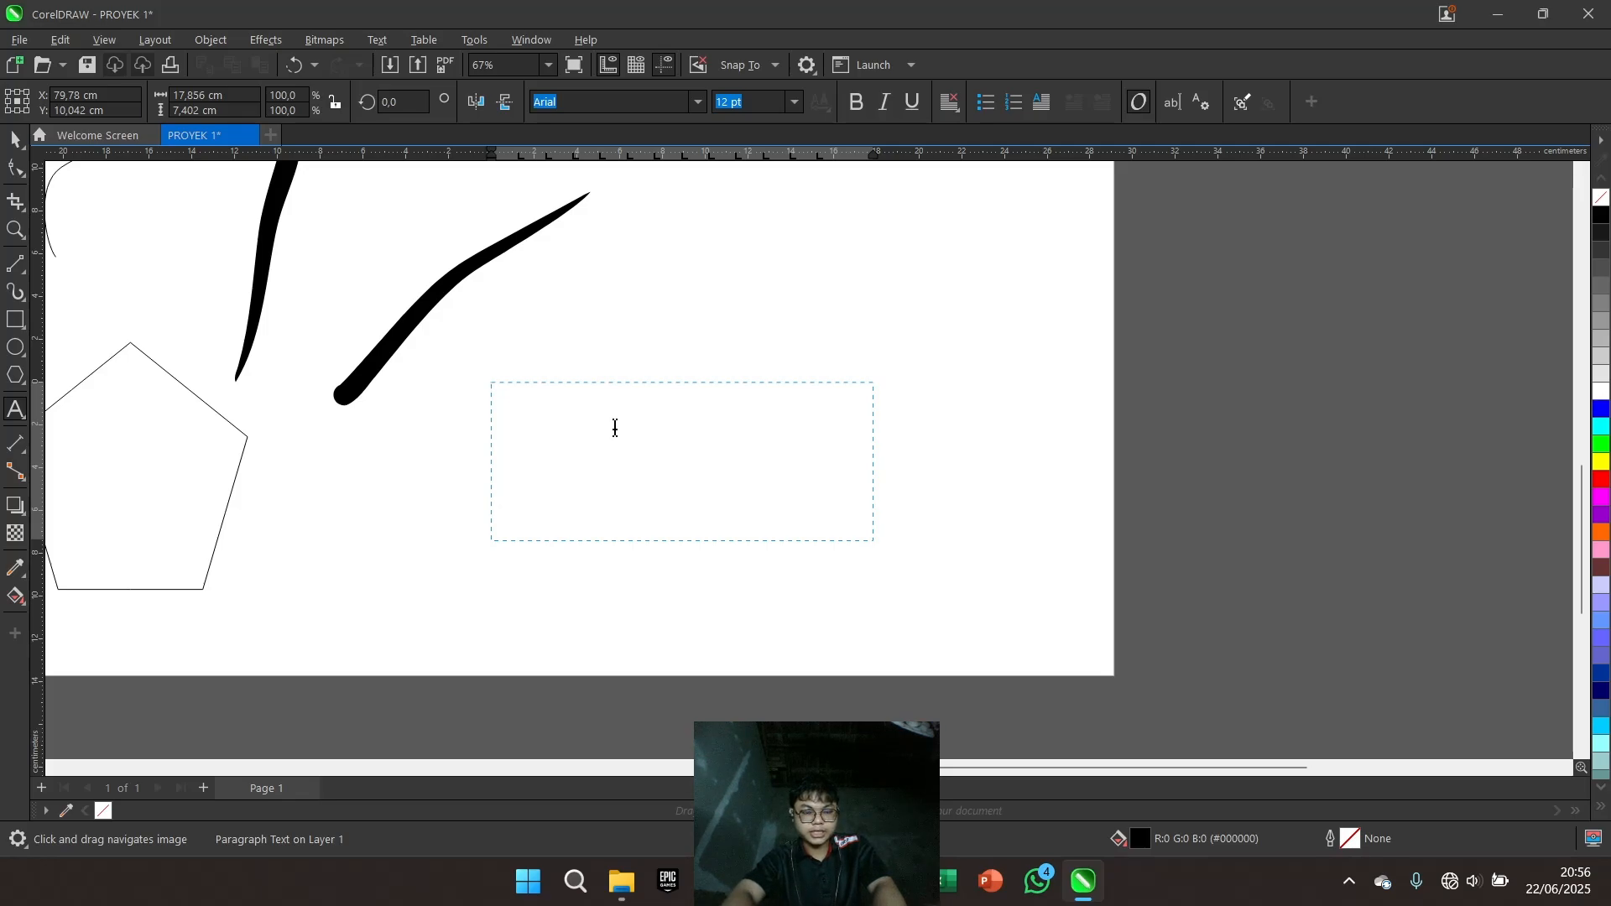
text(SAVAGE)
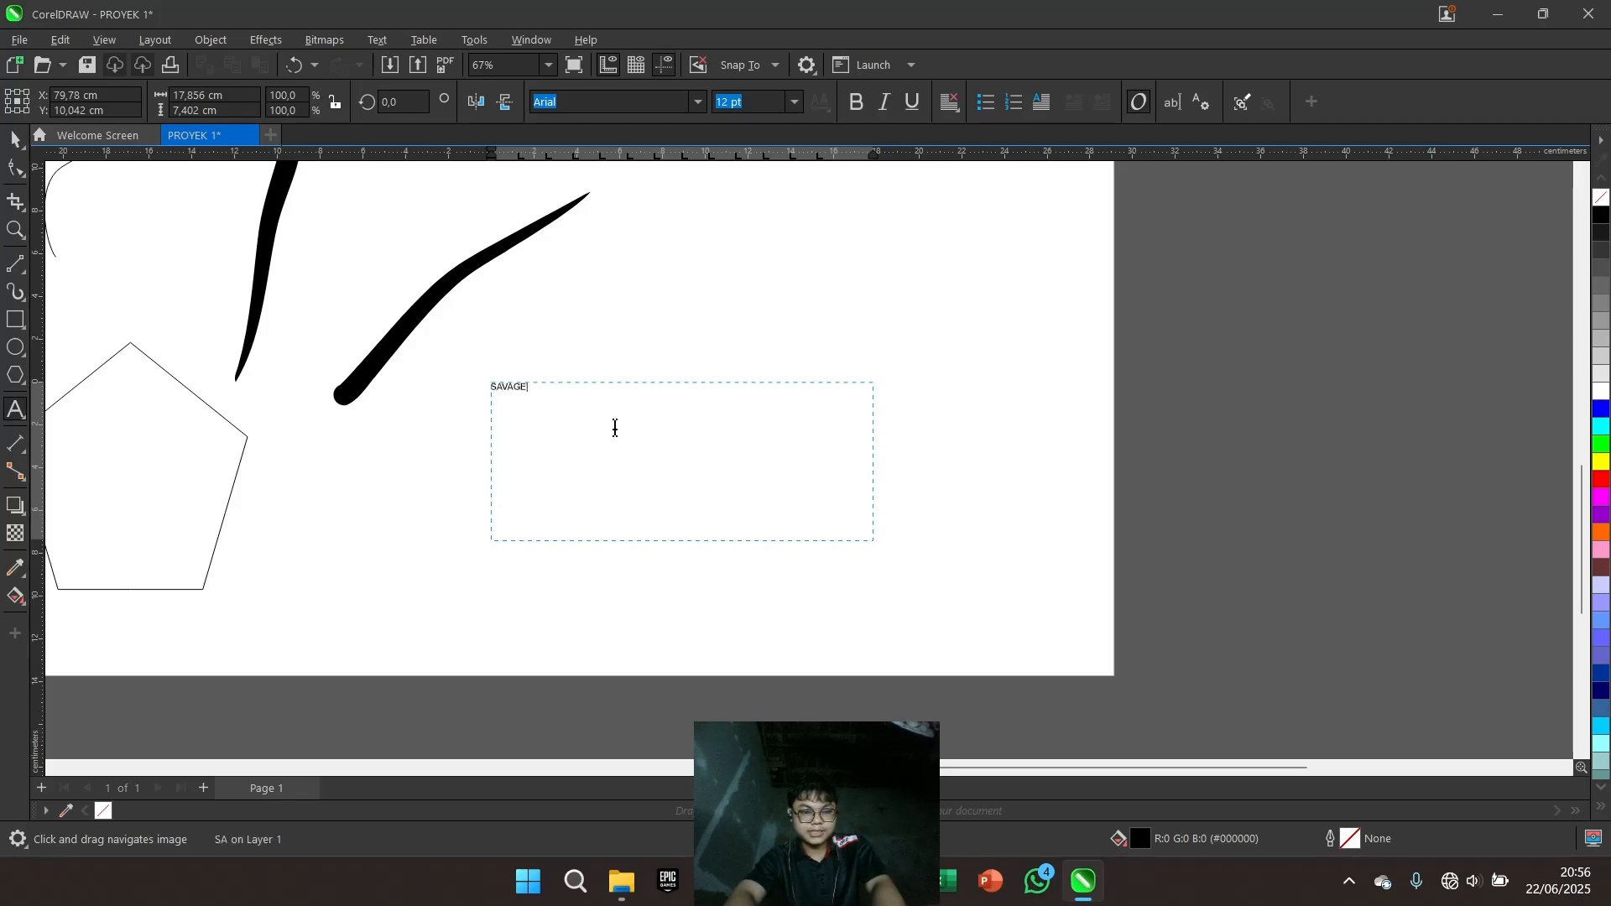
Set the font size of the SAVAGE text to 72 pt
key(ctrl+a)
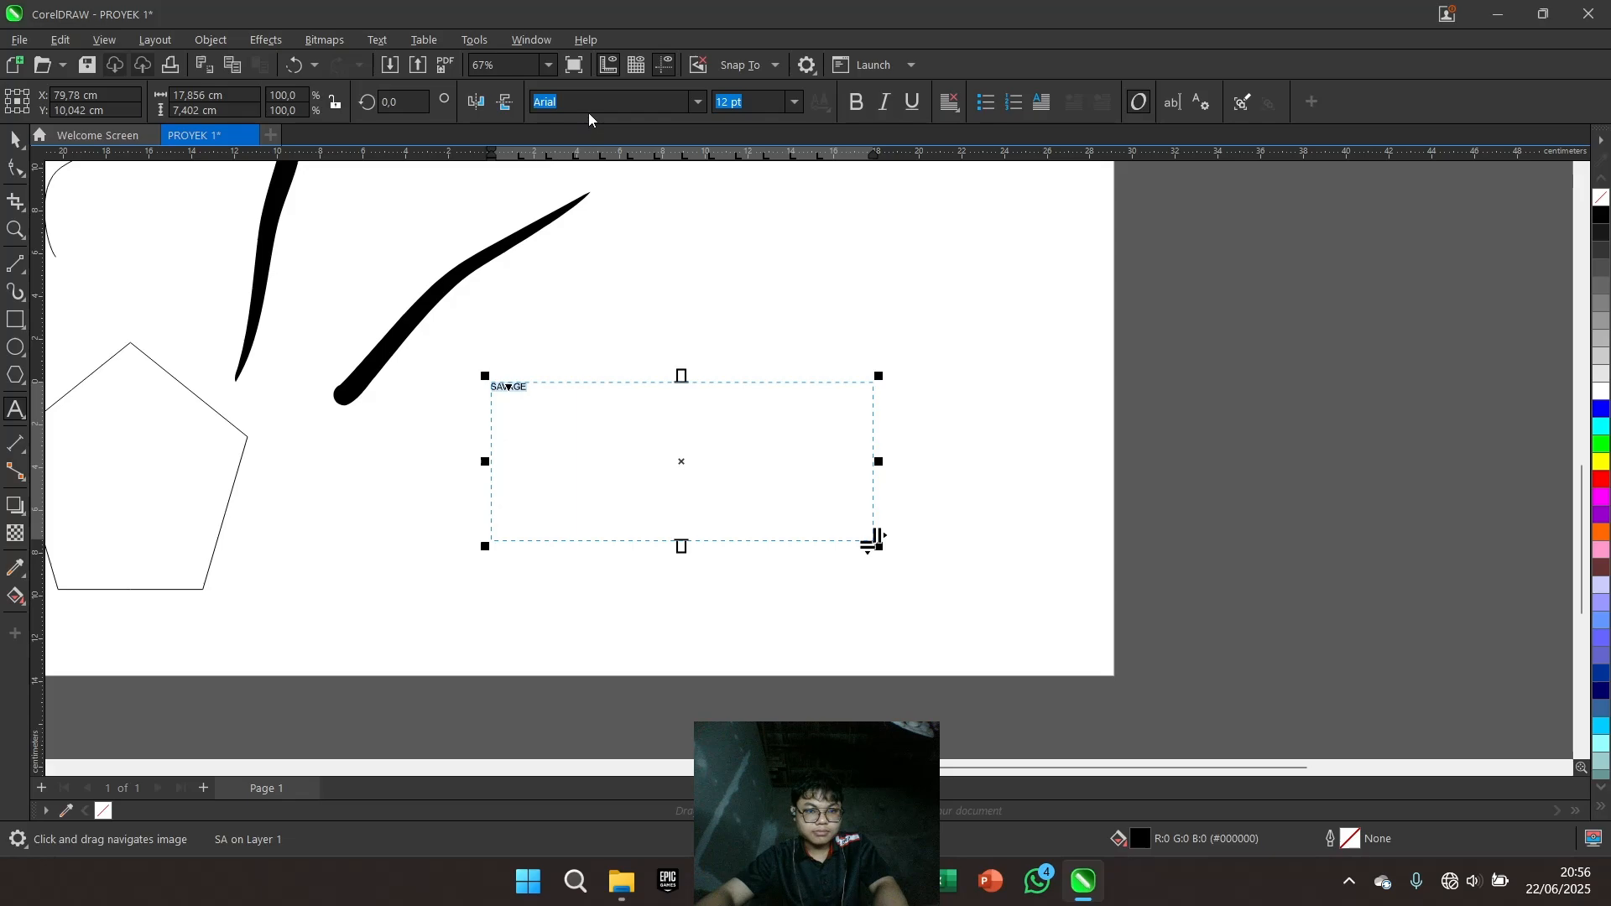
click(794, 102)
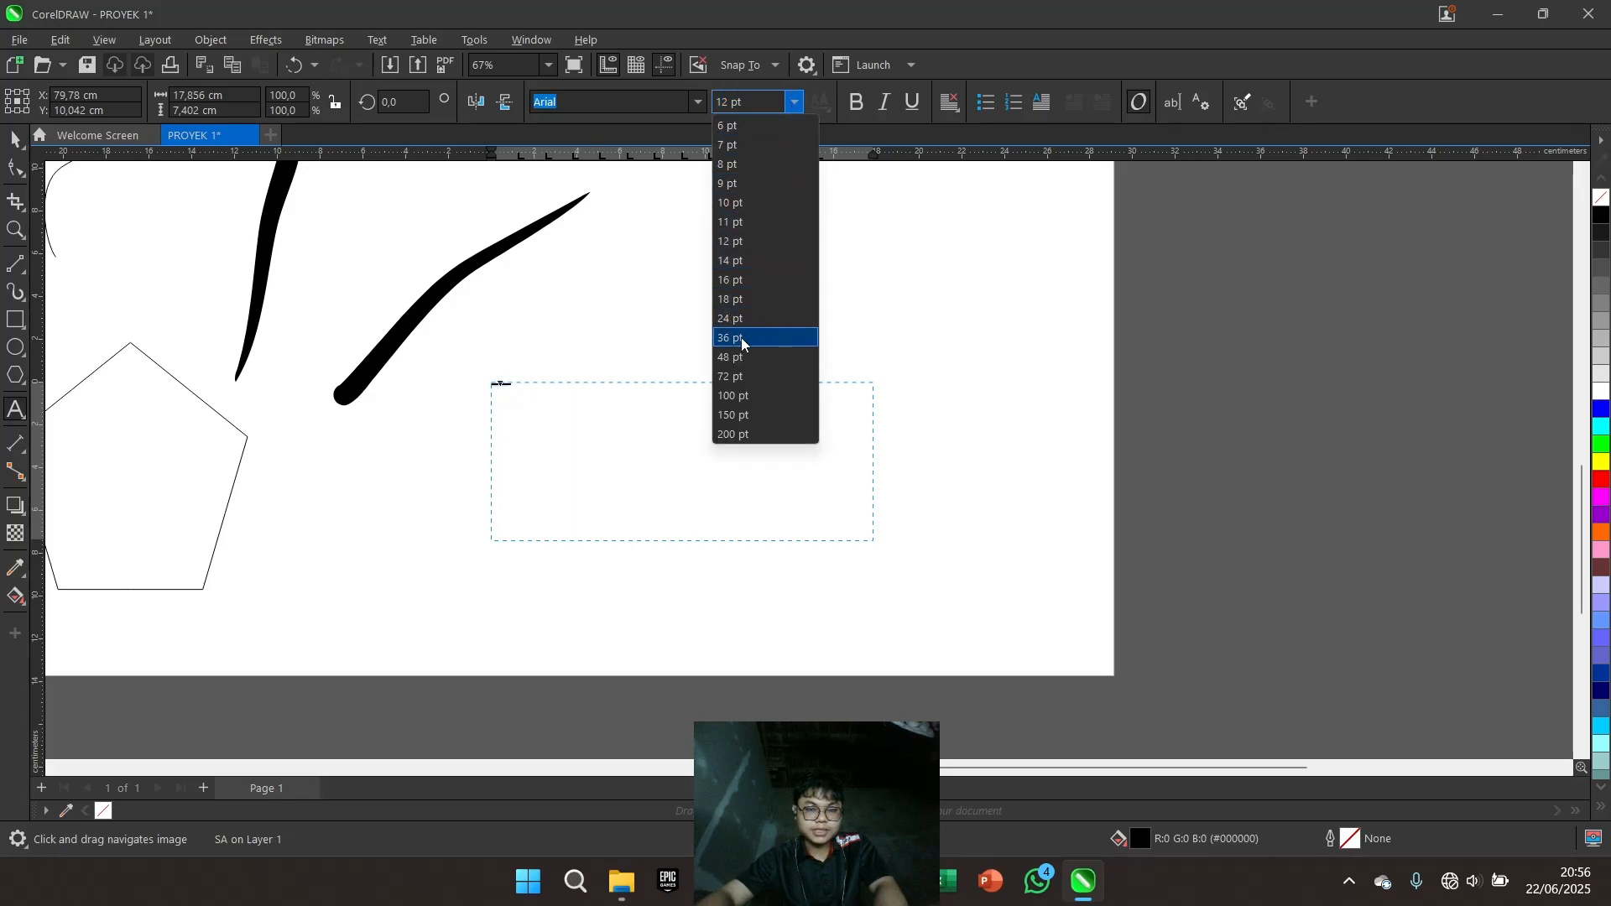
click(730, 377)
Try to shrink the SAVAGE text frame from its lower-right corner
click(877, 540)
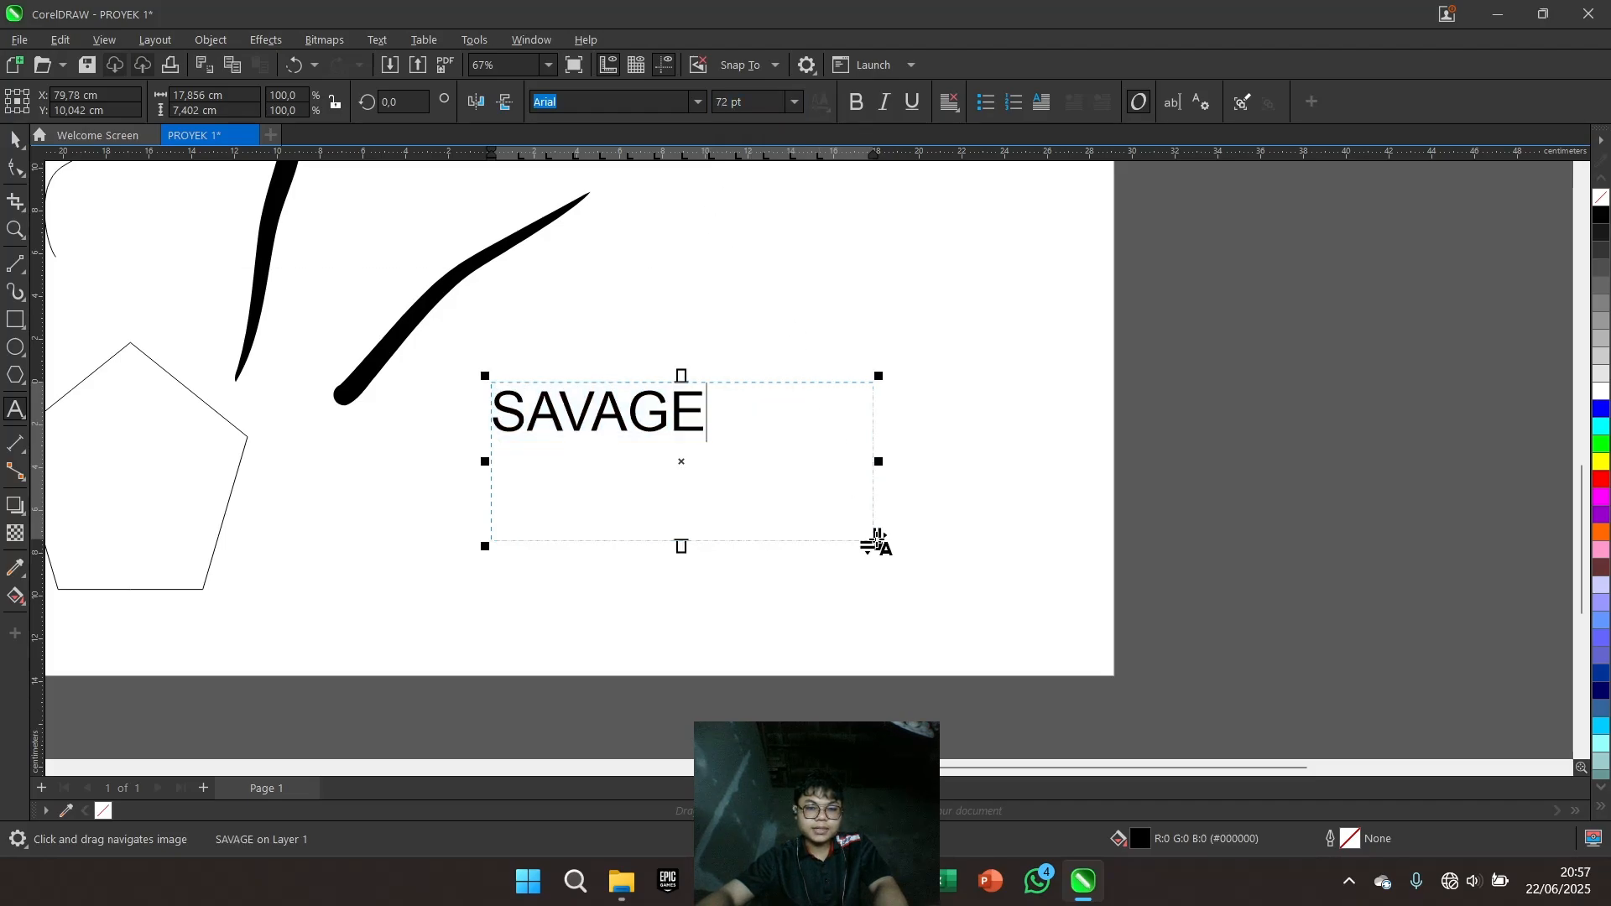
drag(877, 540, 820, 516)
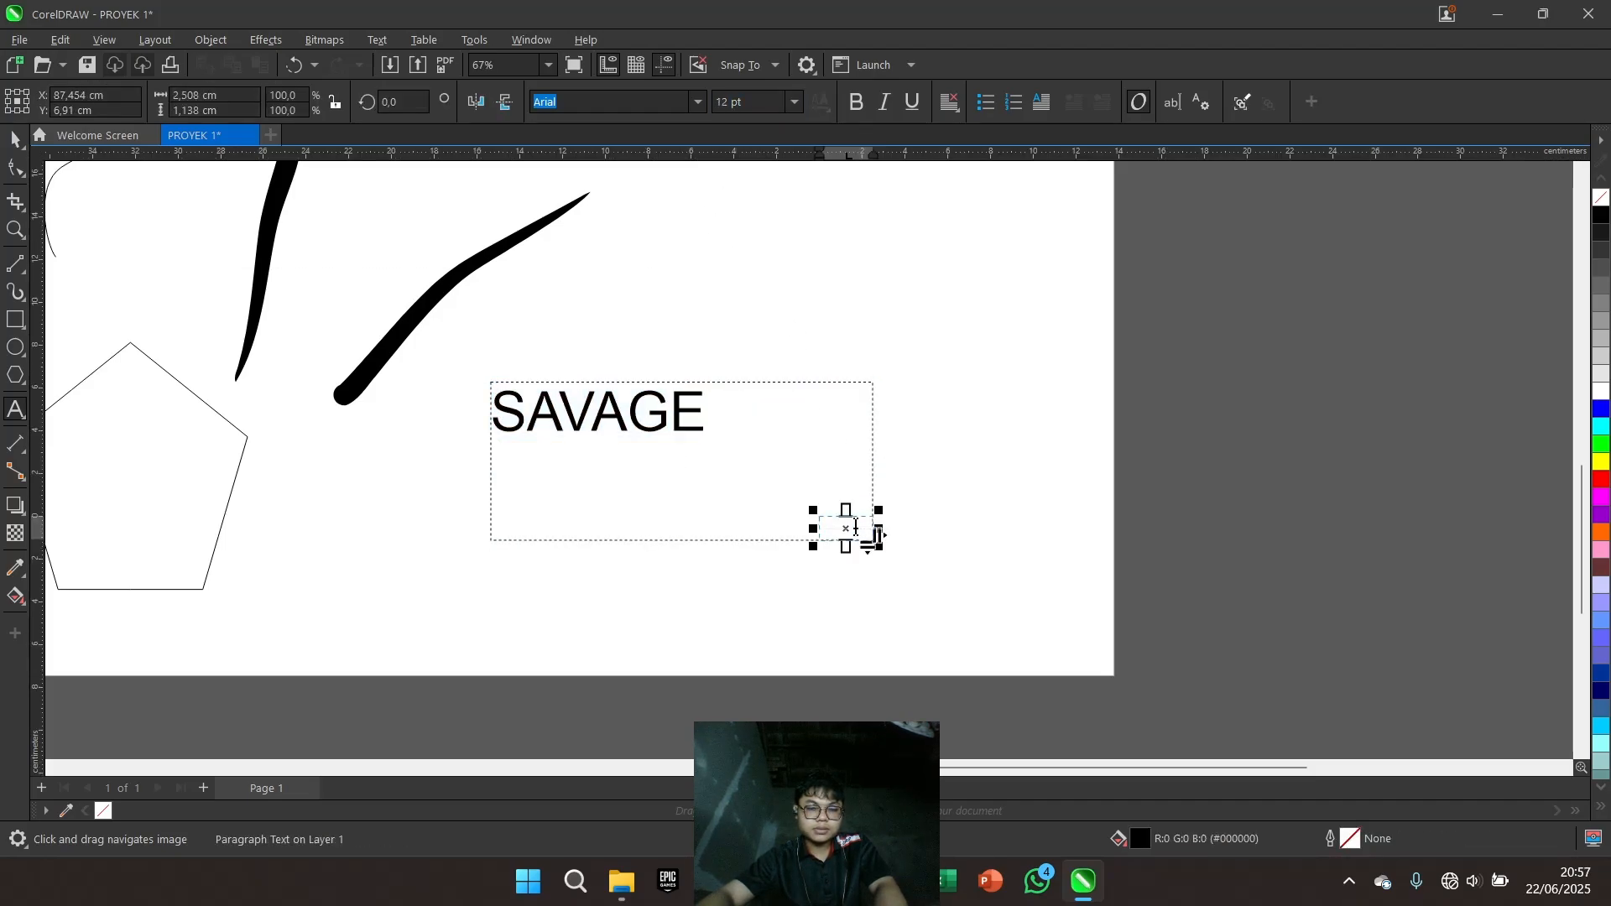
click(853, 524)
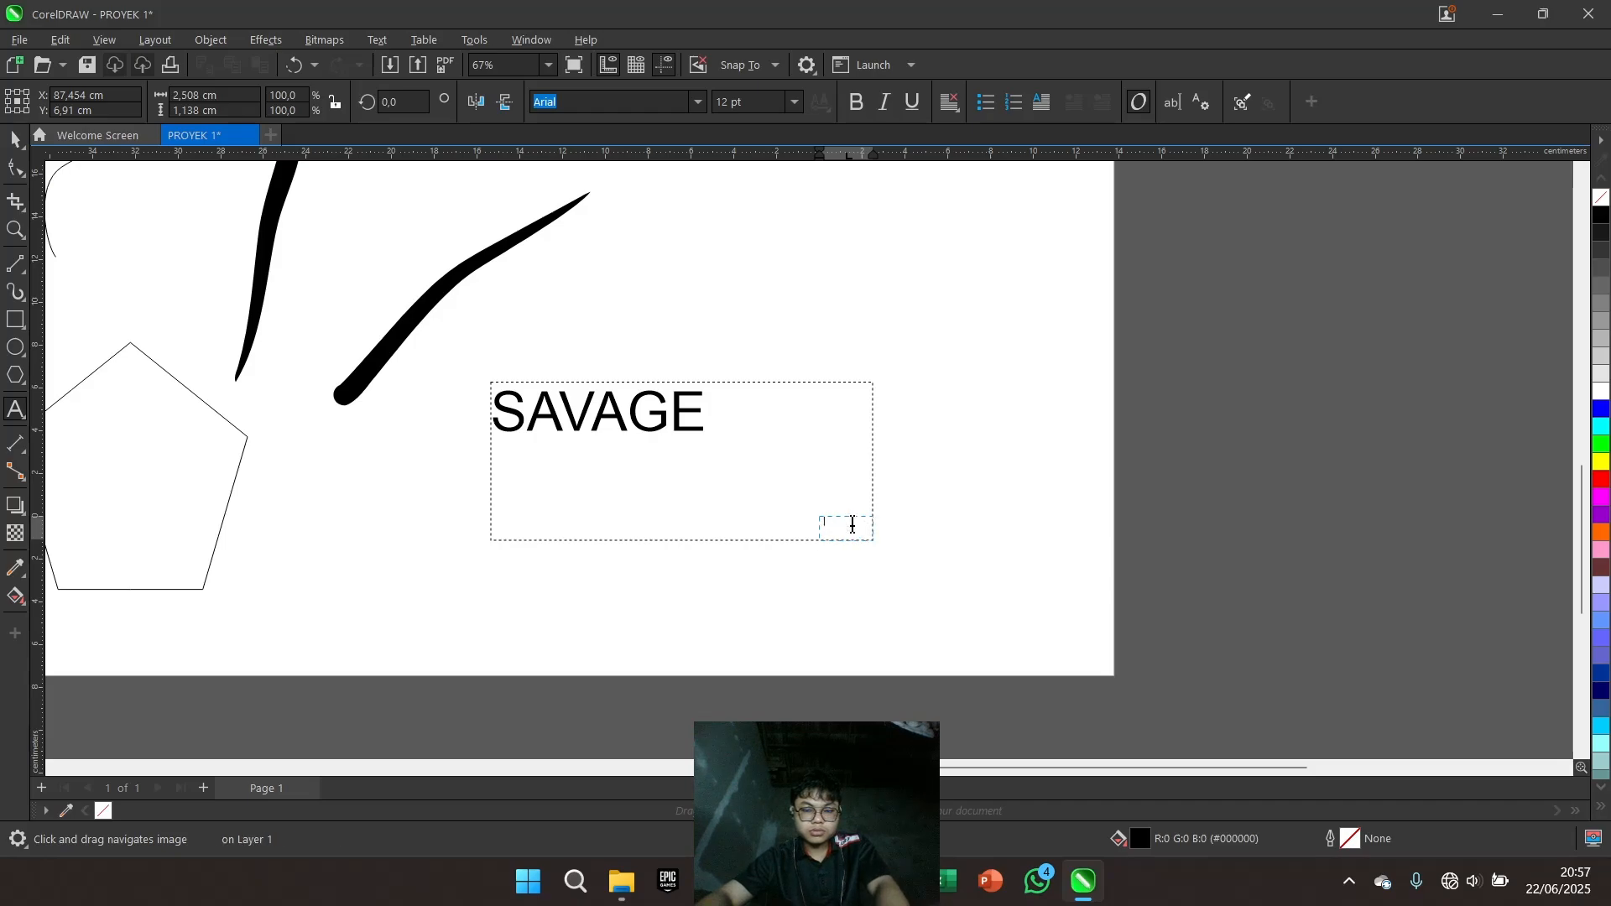
Move the SAVAGE text frame slightly up and delete the small empty text frame near its lower-right corner
click(19, 138)
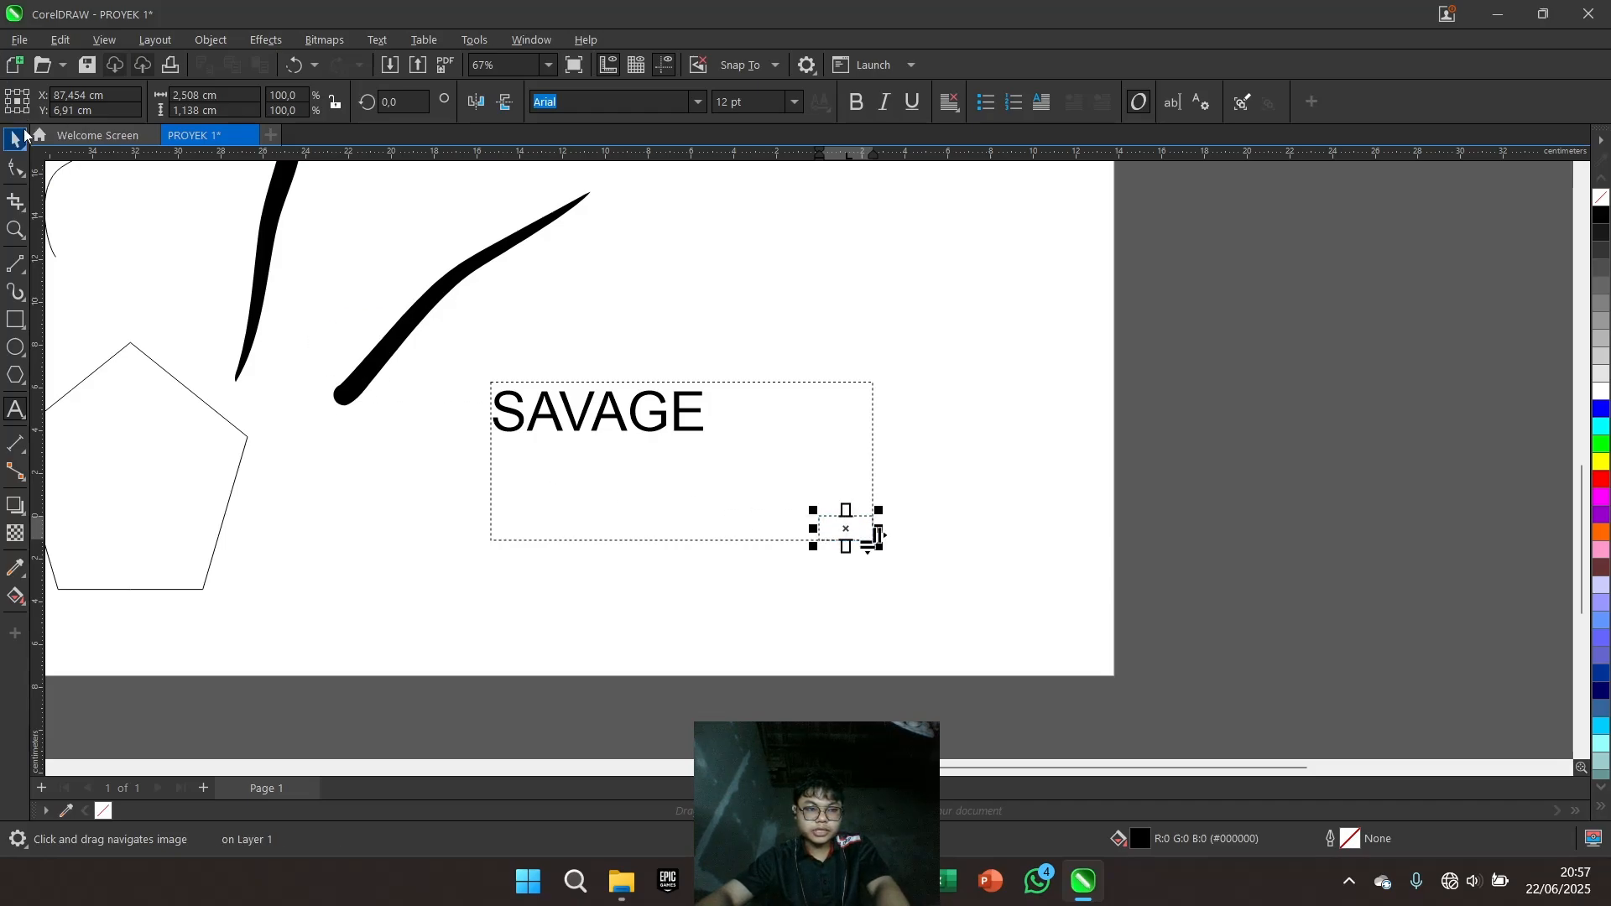
drag(640, 467, 652, 428)
click(813, 530)
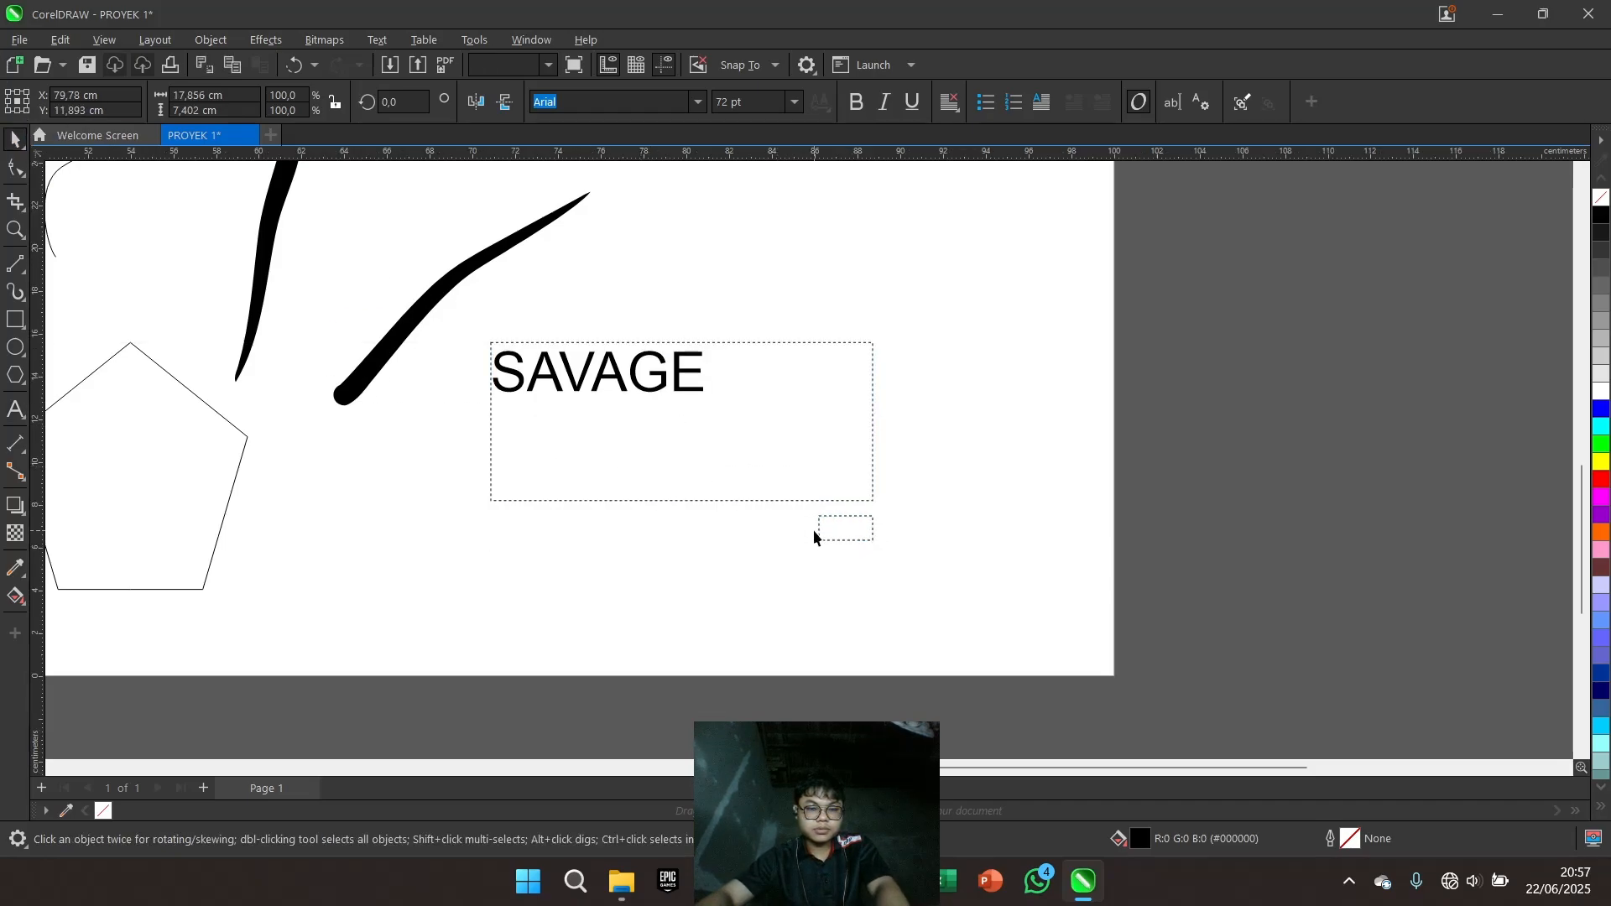
click(868, 539)
key(Delete)
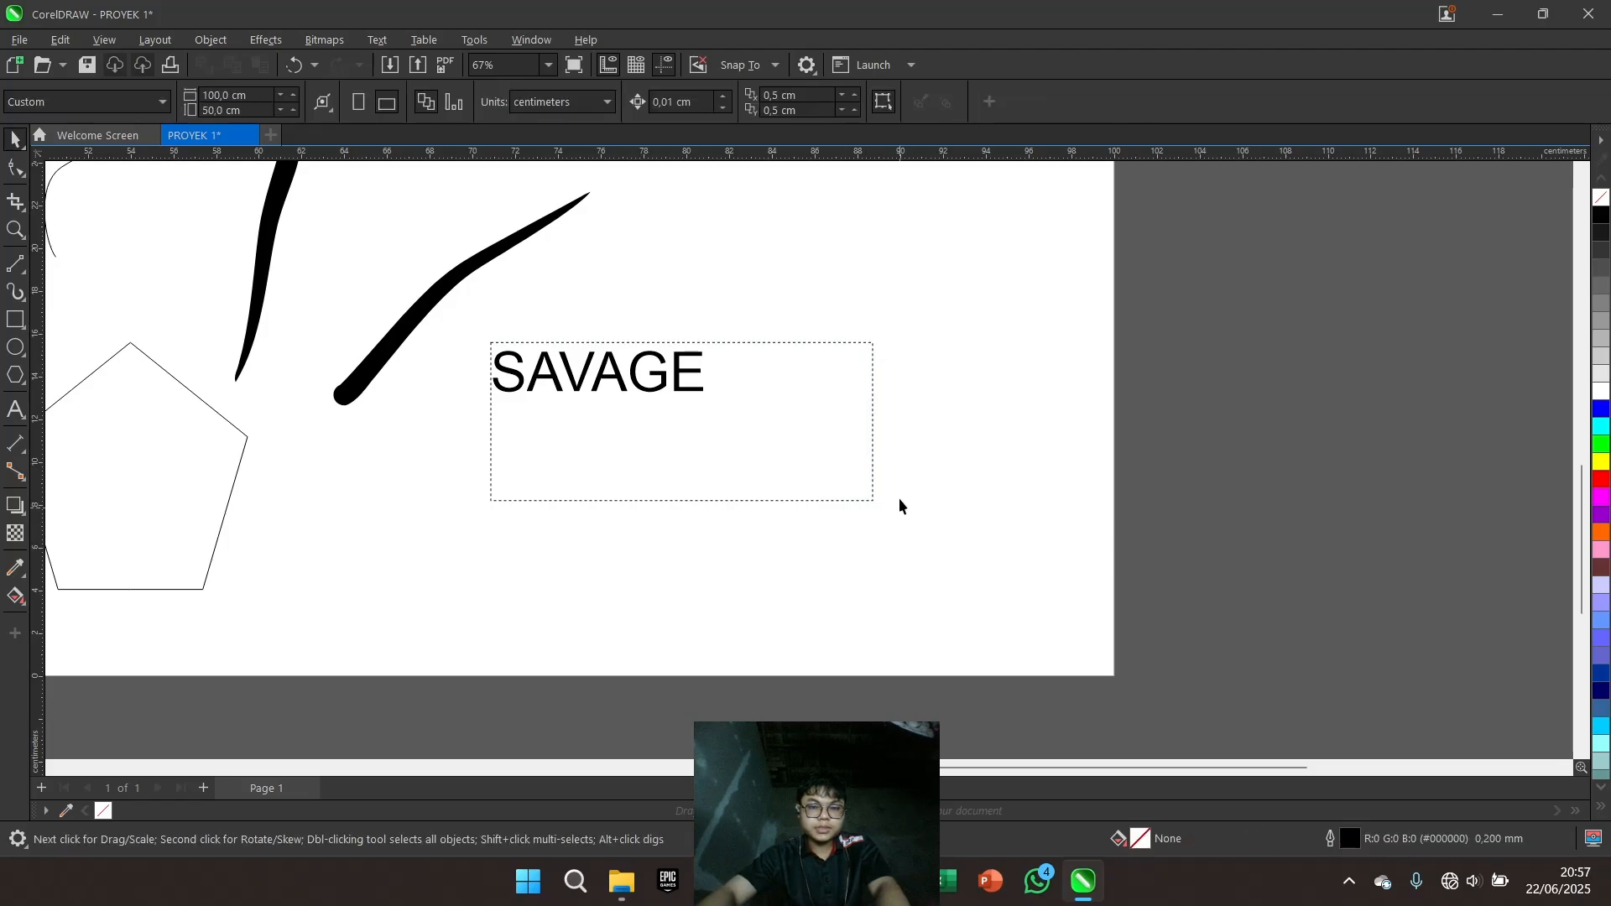
Change the font of the whole word SAVAGE to Impact
click(872, 500)
click(726, 376)
click(699, 369)
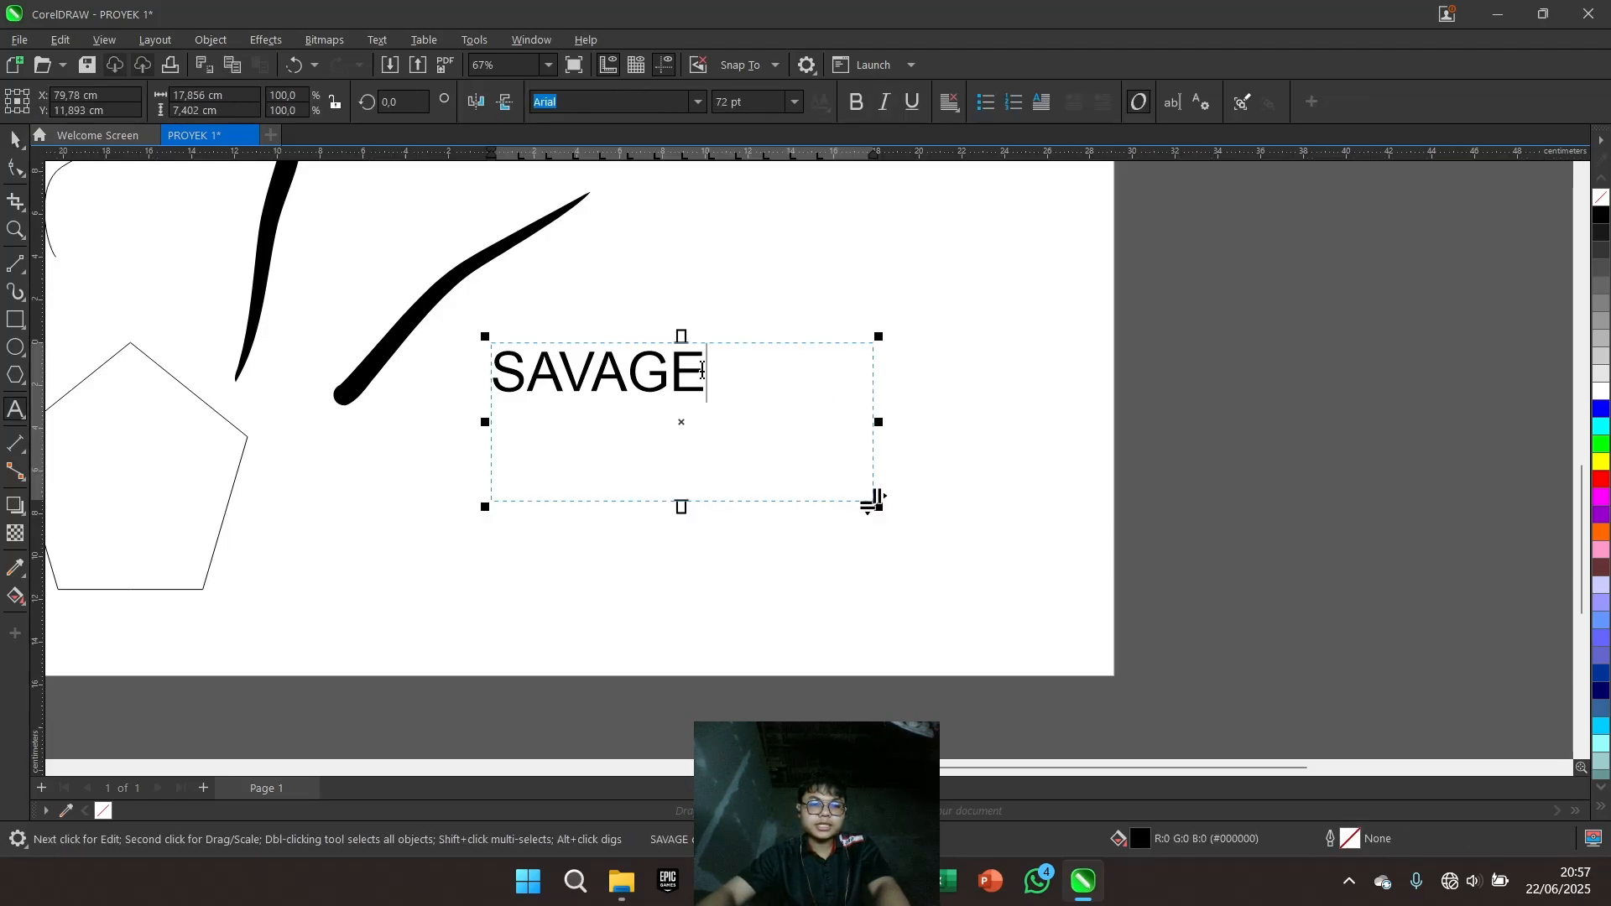
drag(705, 371, 493, 376)
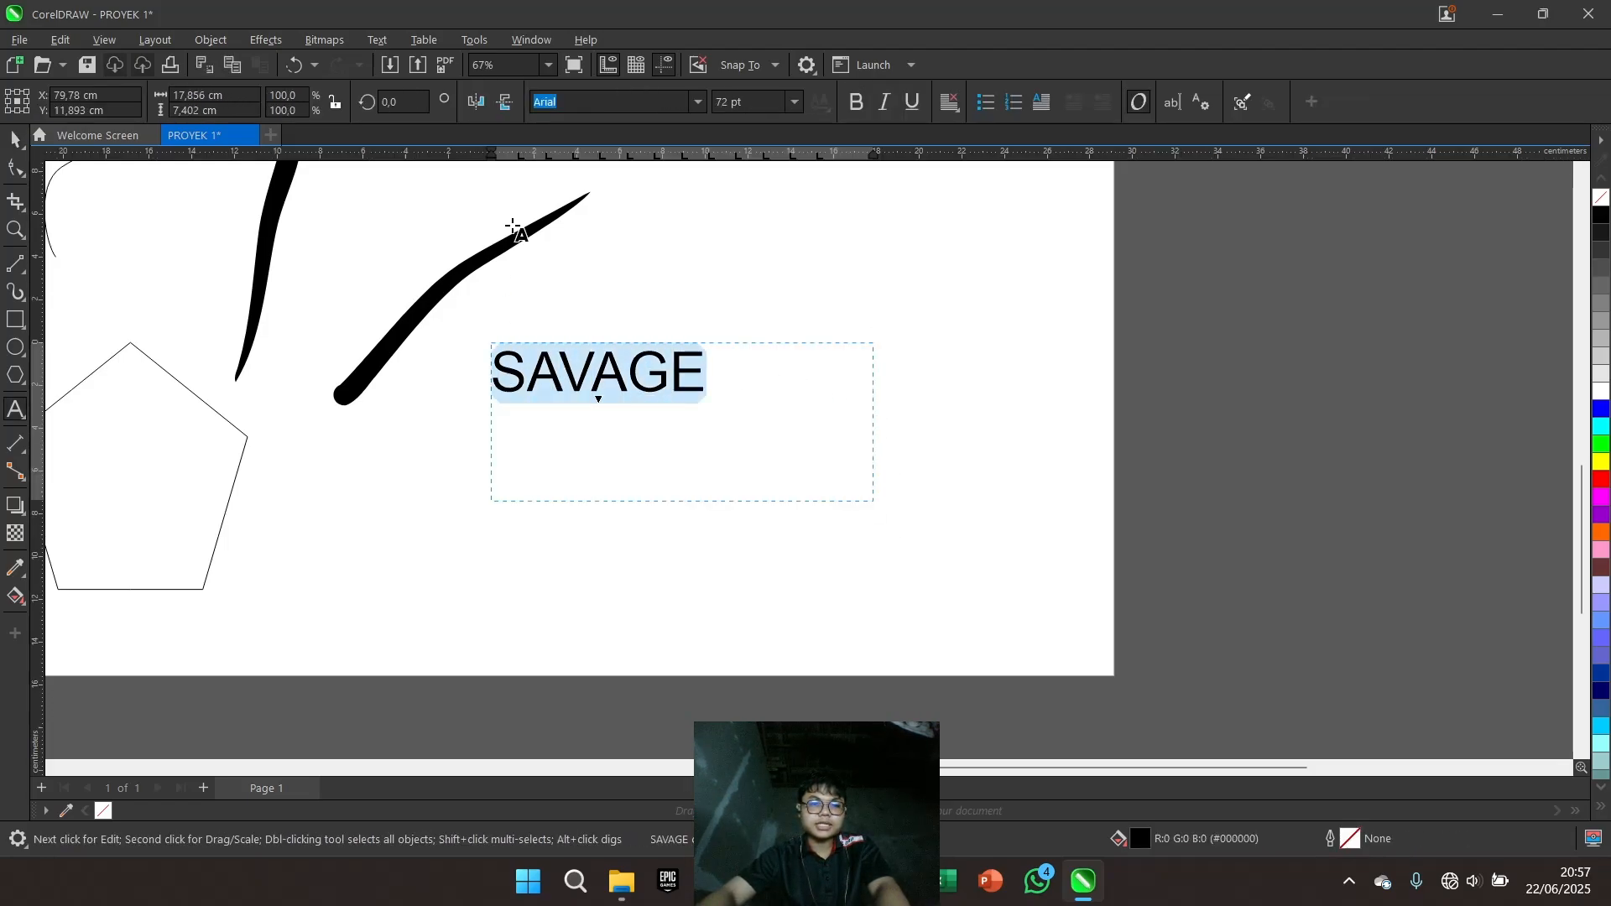
click(695, 103)
scroll(695, 360, down, 1)
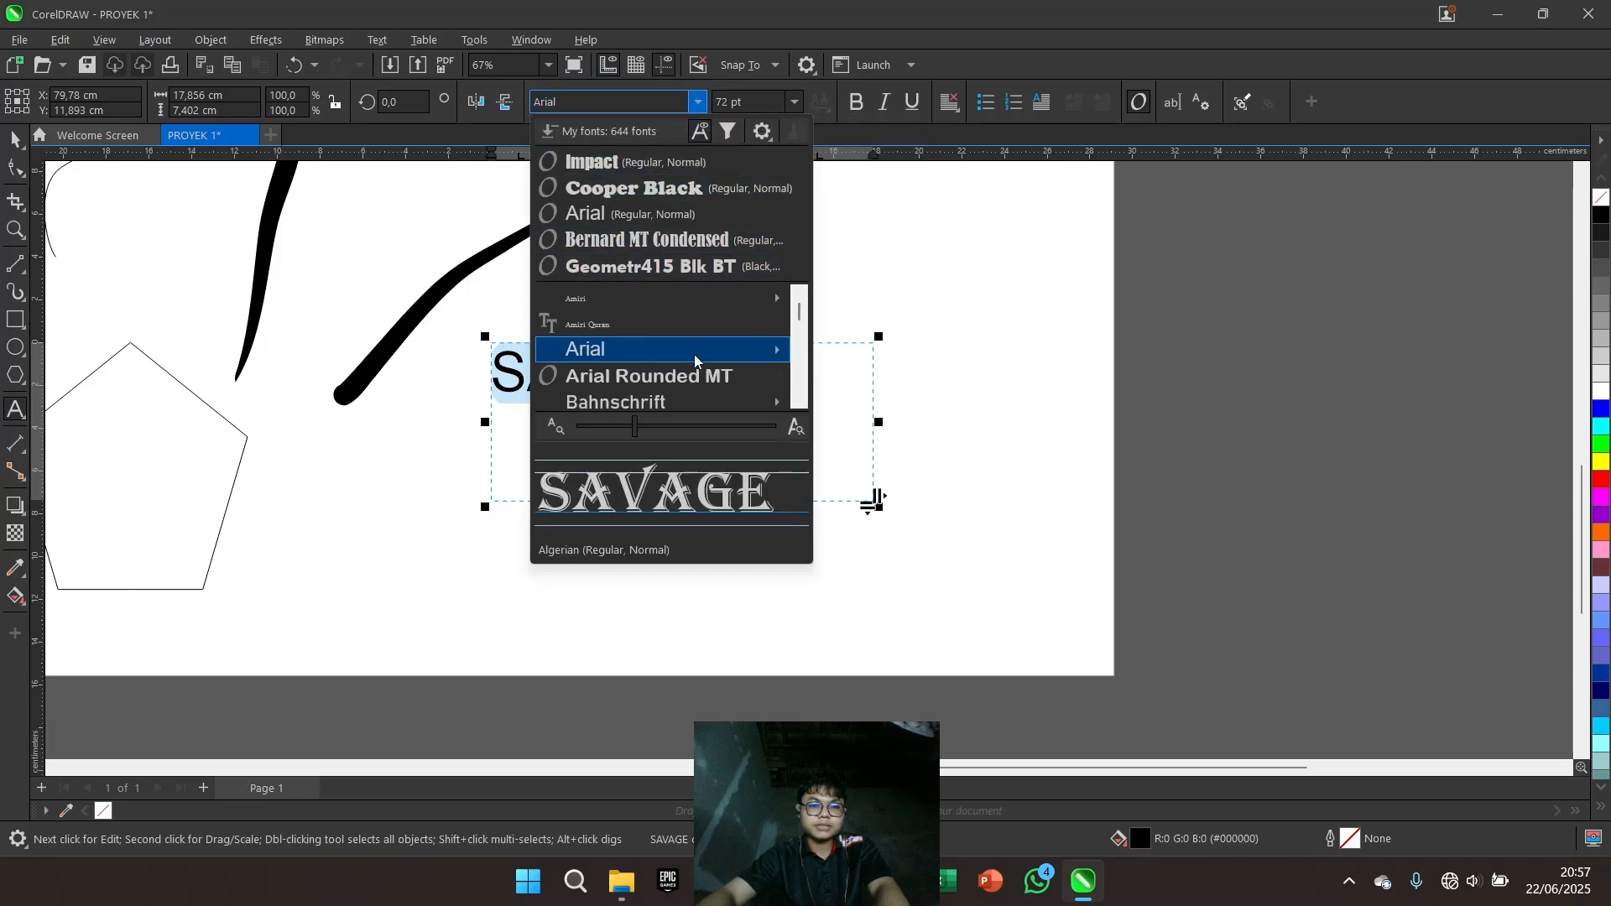
click(626, 164)
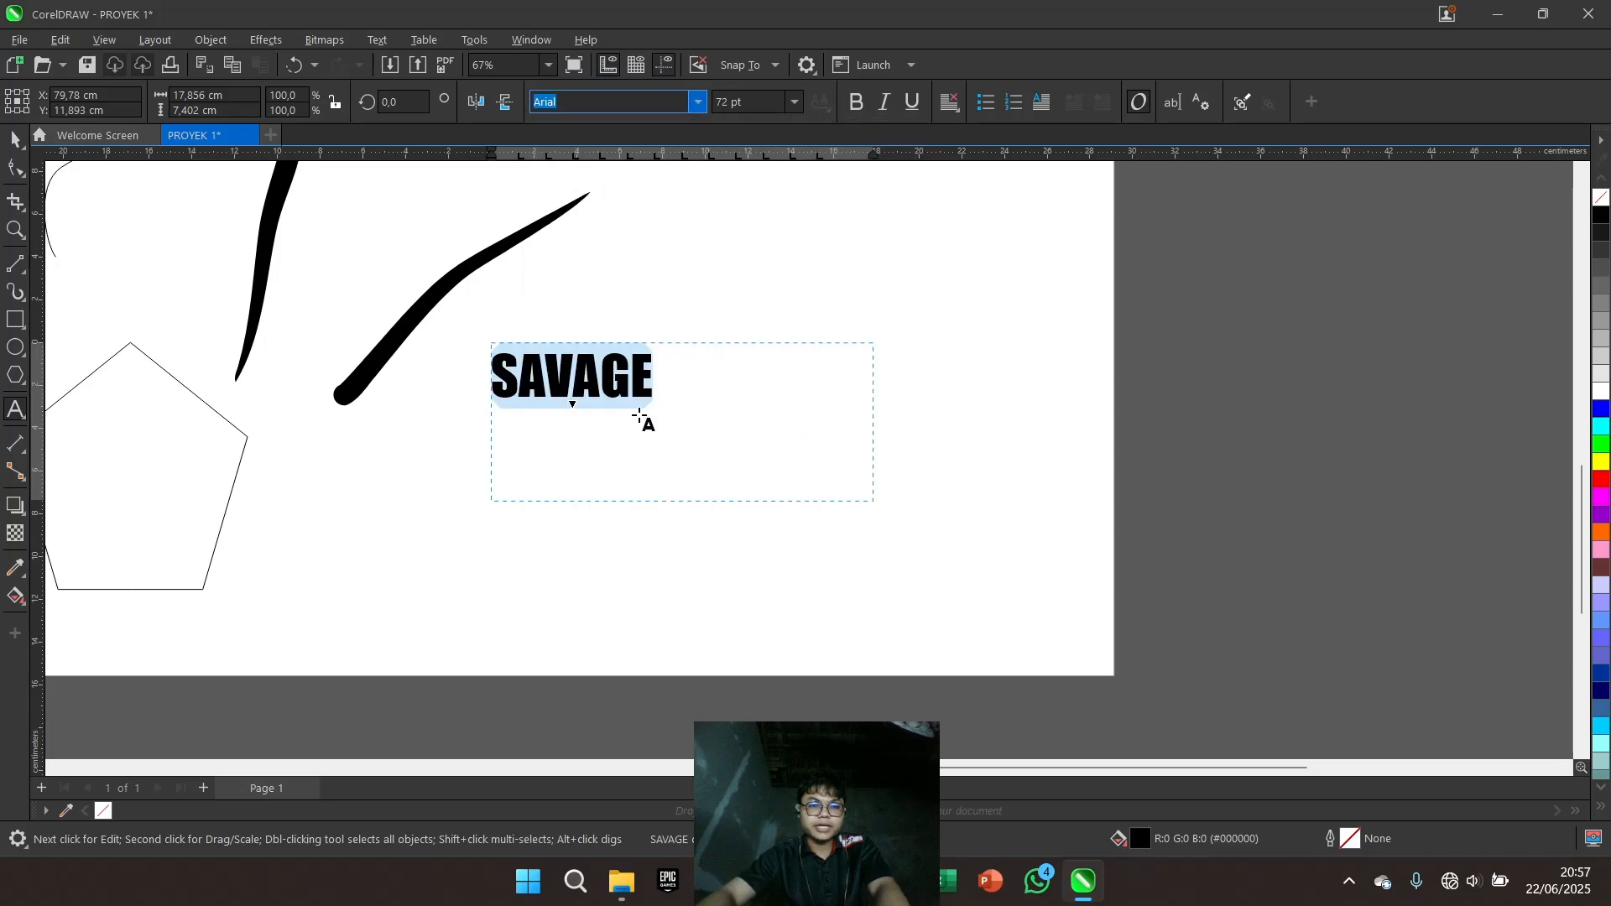
Shrink the SAVAGE text frame around the word to about 10.2 × 4.2 cm
click(719, 388)
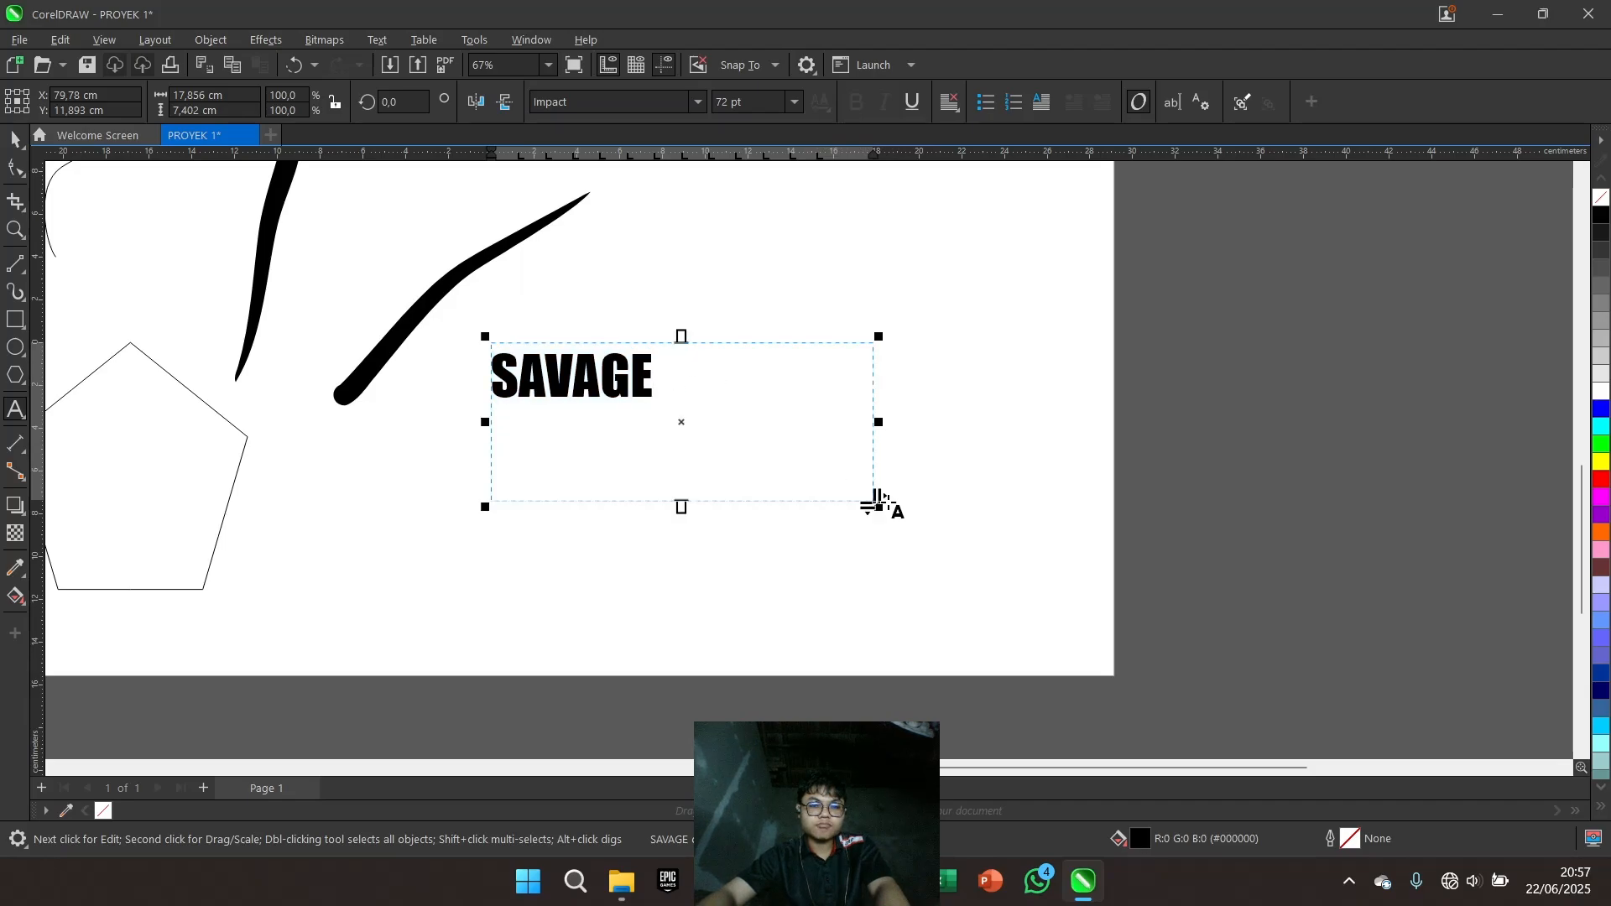
drag(879, 506, 728, 435)
scroll(731, 403, up, 2)
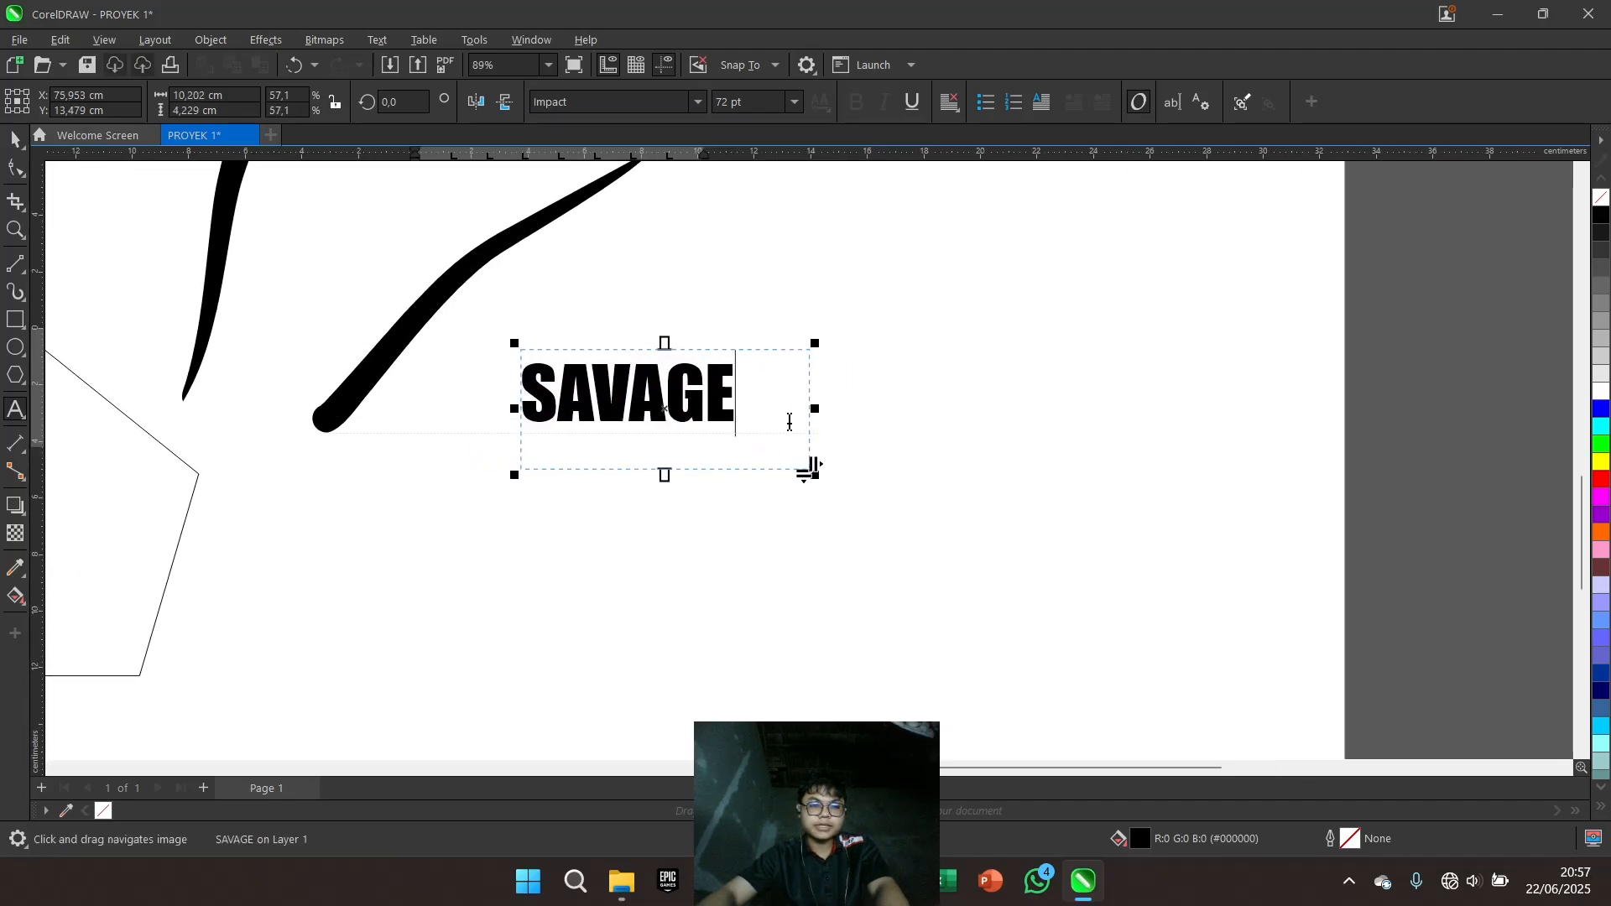
Colour the whole word SAVAGE cyan (#00FFFF)
drag(743, 420, 522, 418)
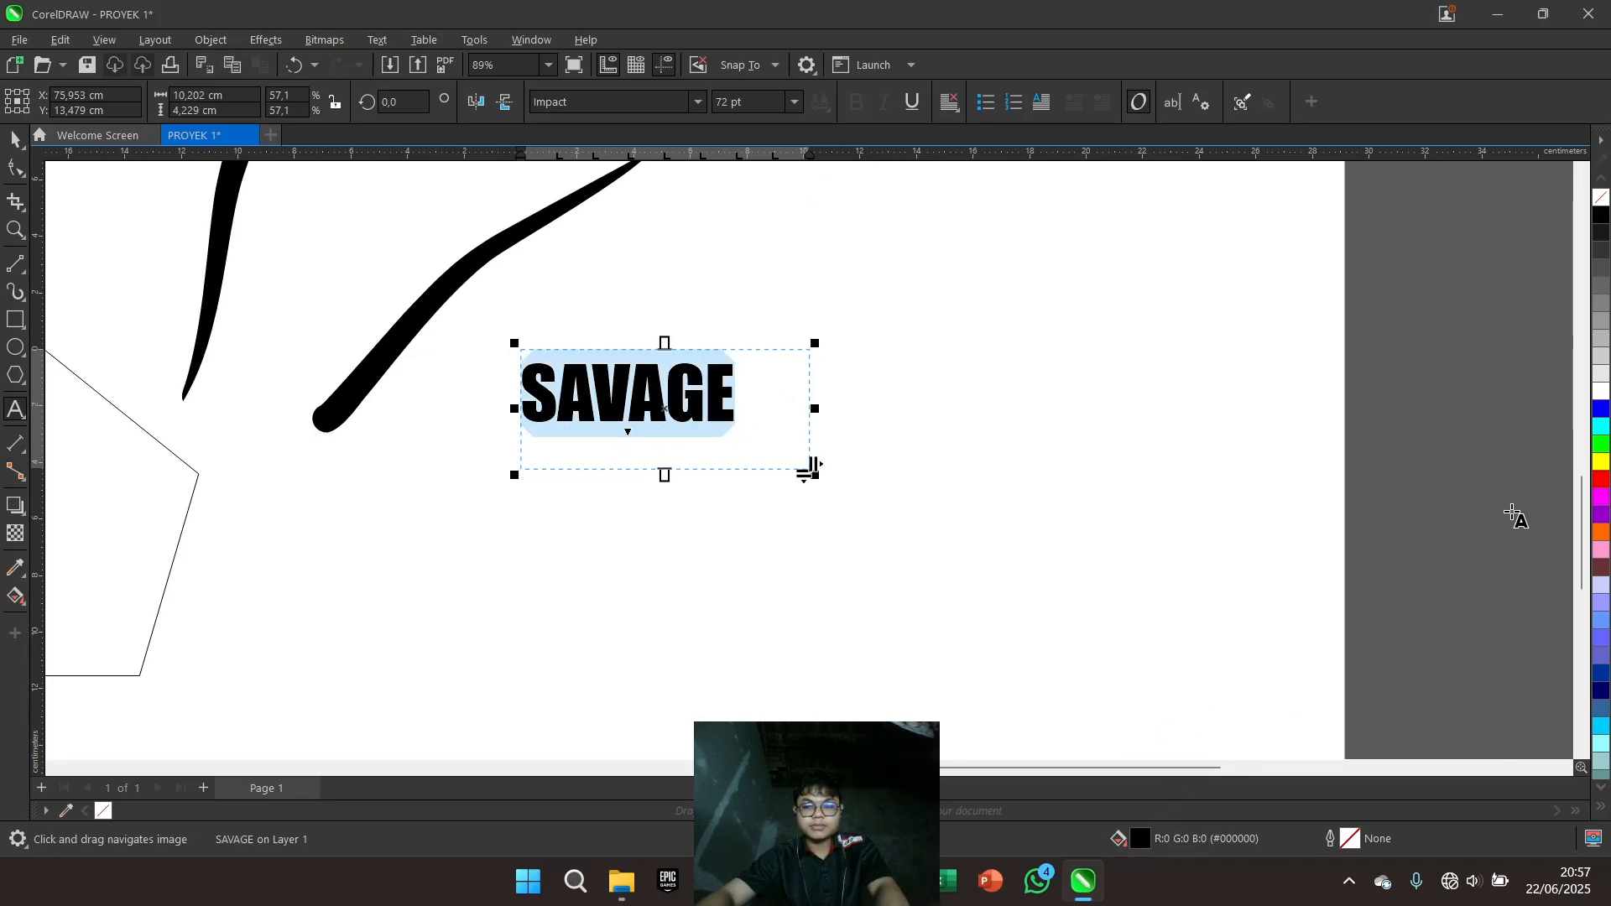
click(1600, 428)
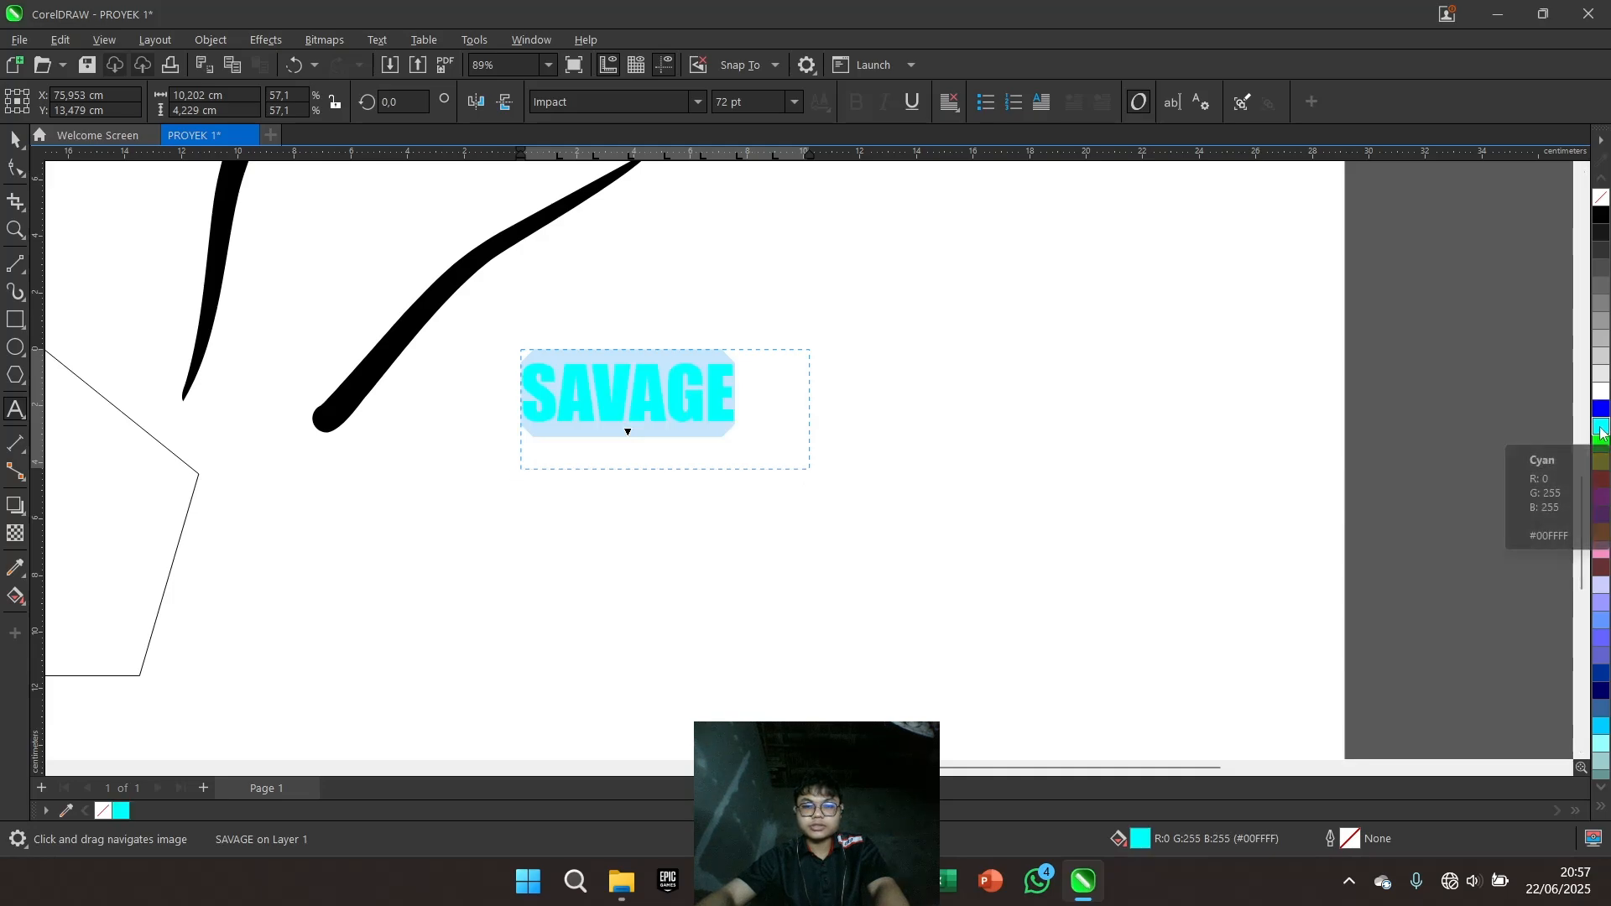
click(630, 424)
scroll(759, 405, up, 1)
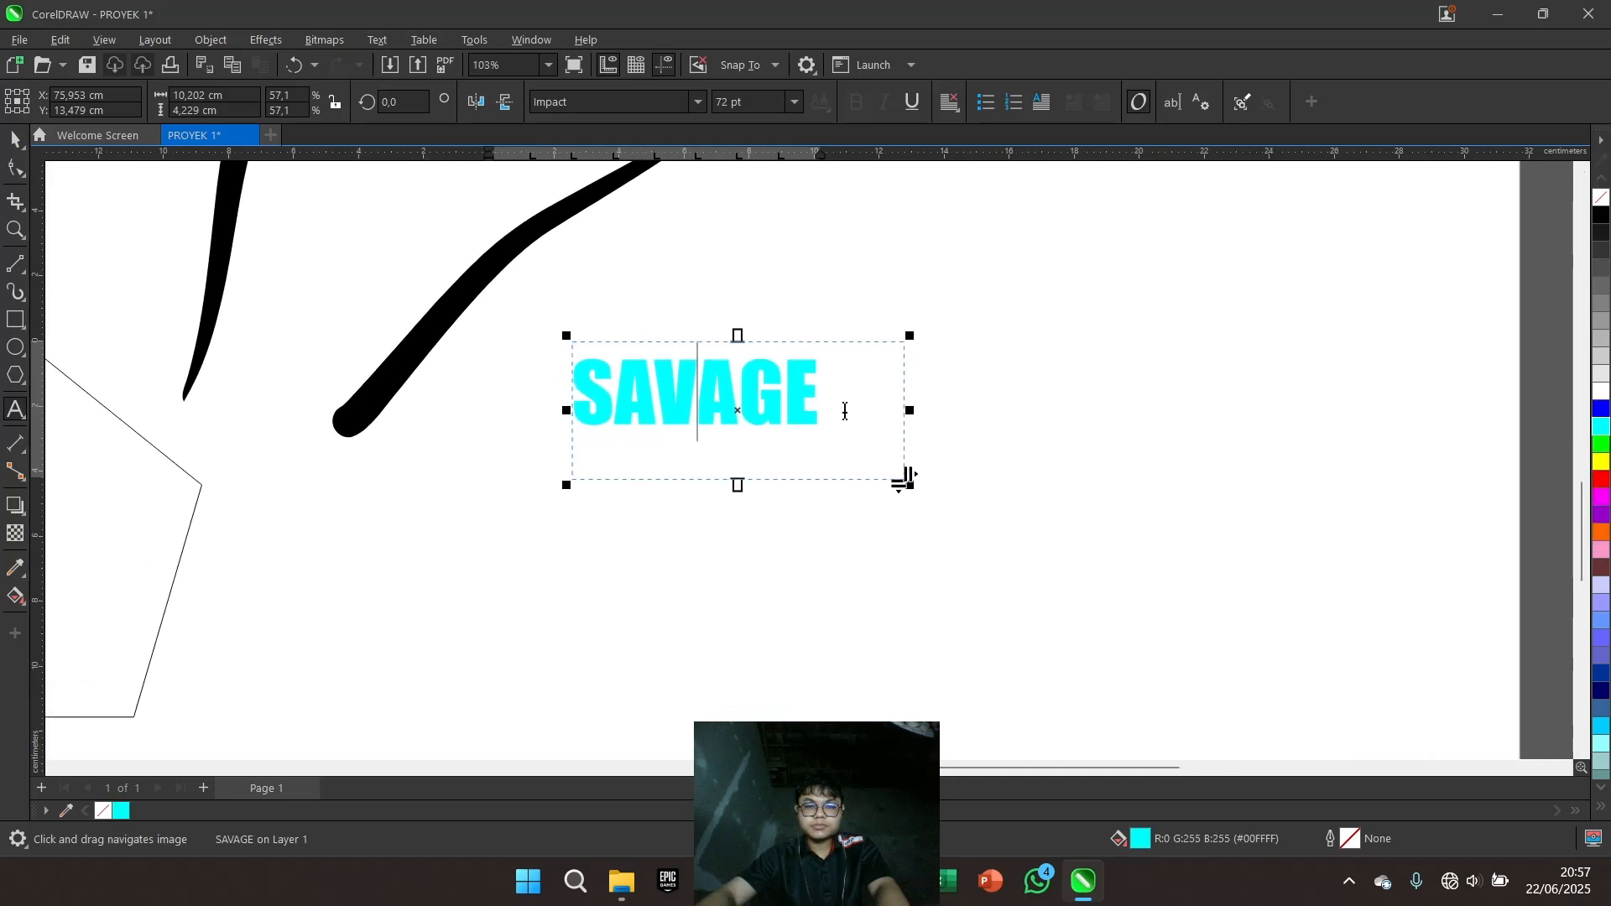
click(843, 410)
mouse_move(812, 411)
mouse_down()
mouse_move(625, 413)
mouse_move(796, 414)
mouse_up()
Draw a rectangle about 7.9 × 5.4 cm inside the large rectangle near the page's upper-left corner
scroll(796, 415, down, 1)
drag(242, 448, 674, 415)
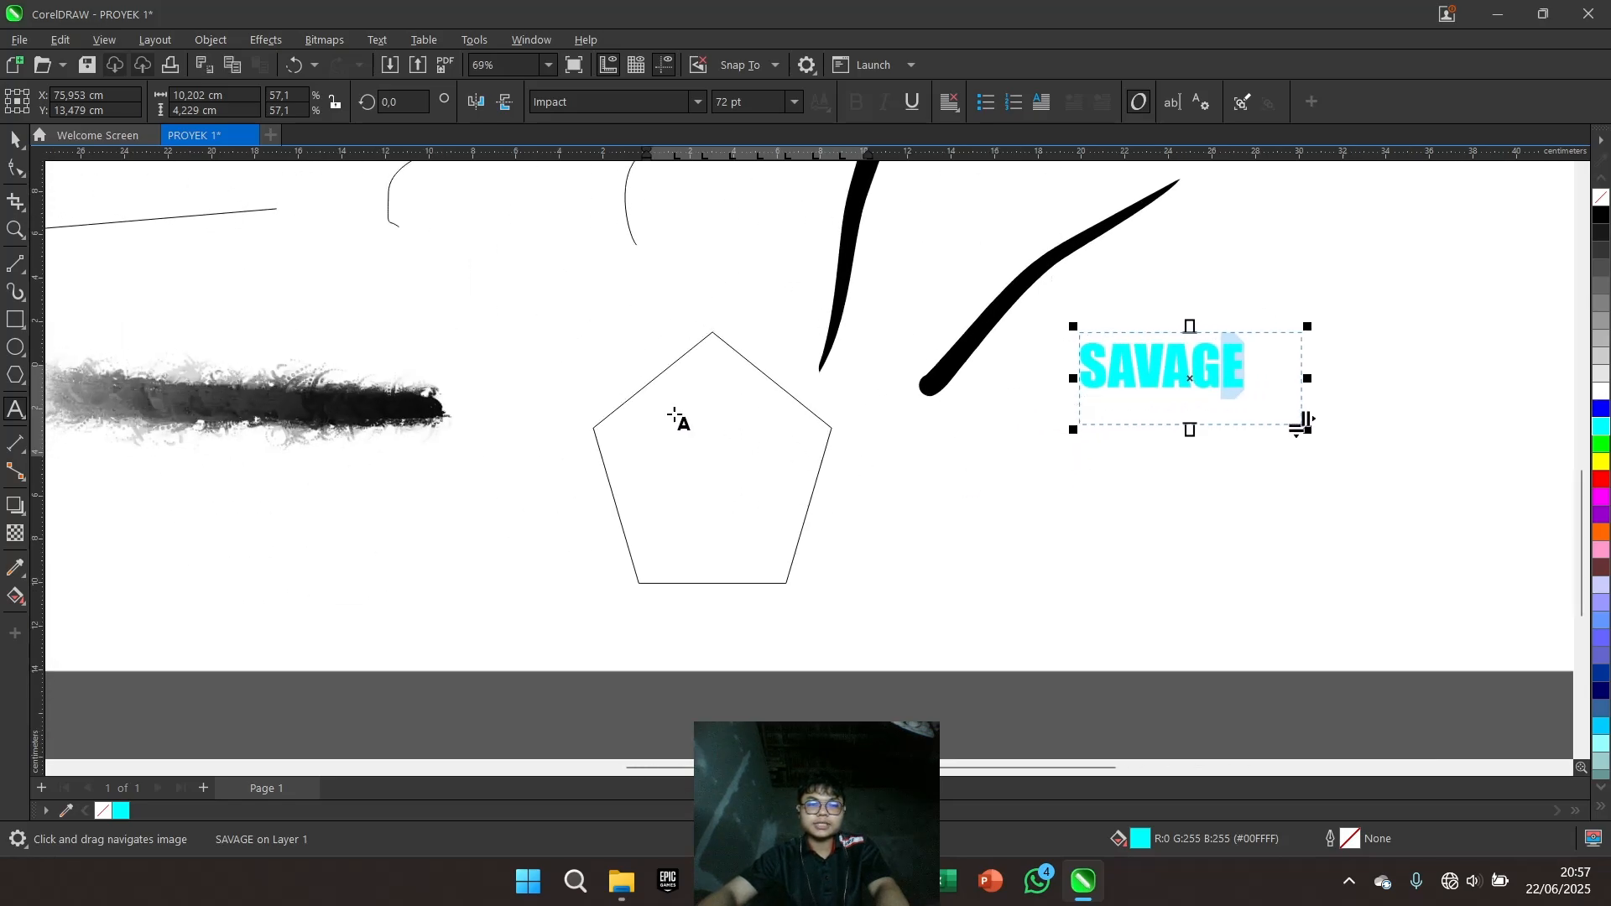
scroll(406, 291, down, 1)
drag(461, 338, 1113, 577)
scroll(765, 325, up, 1)
drag(759, 294, 724, 533)
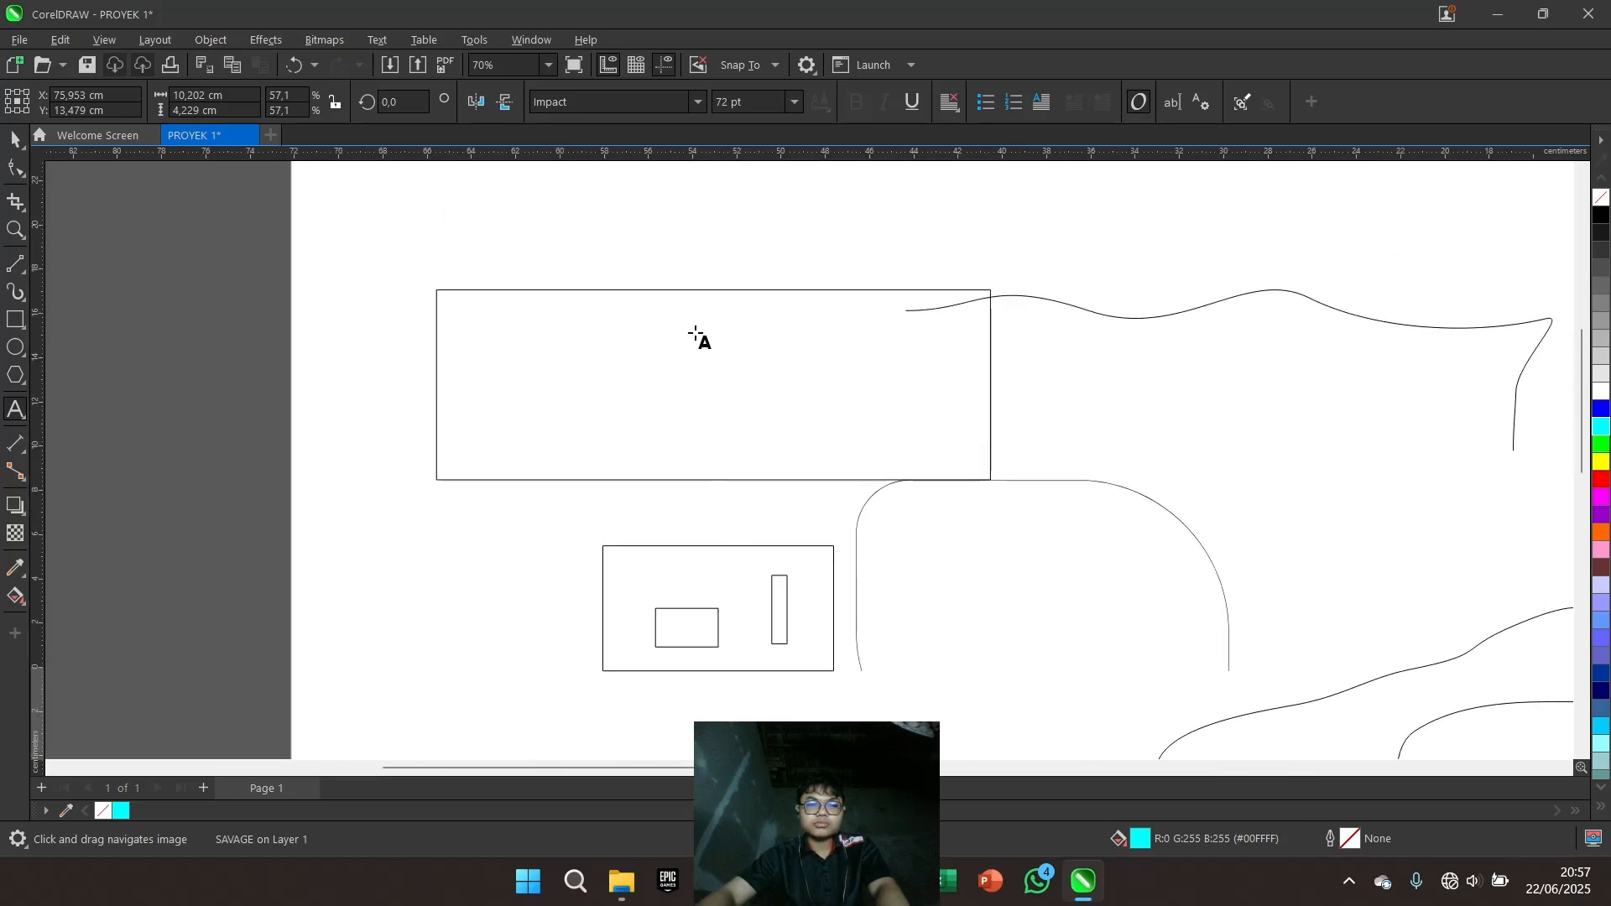
scroll(522, 377, down, 1)
click(15, 319)
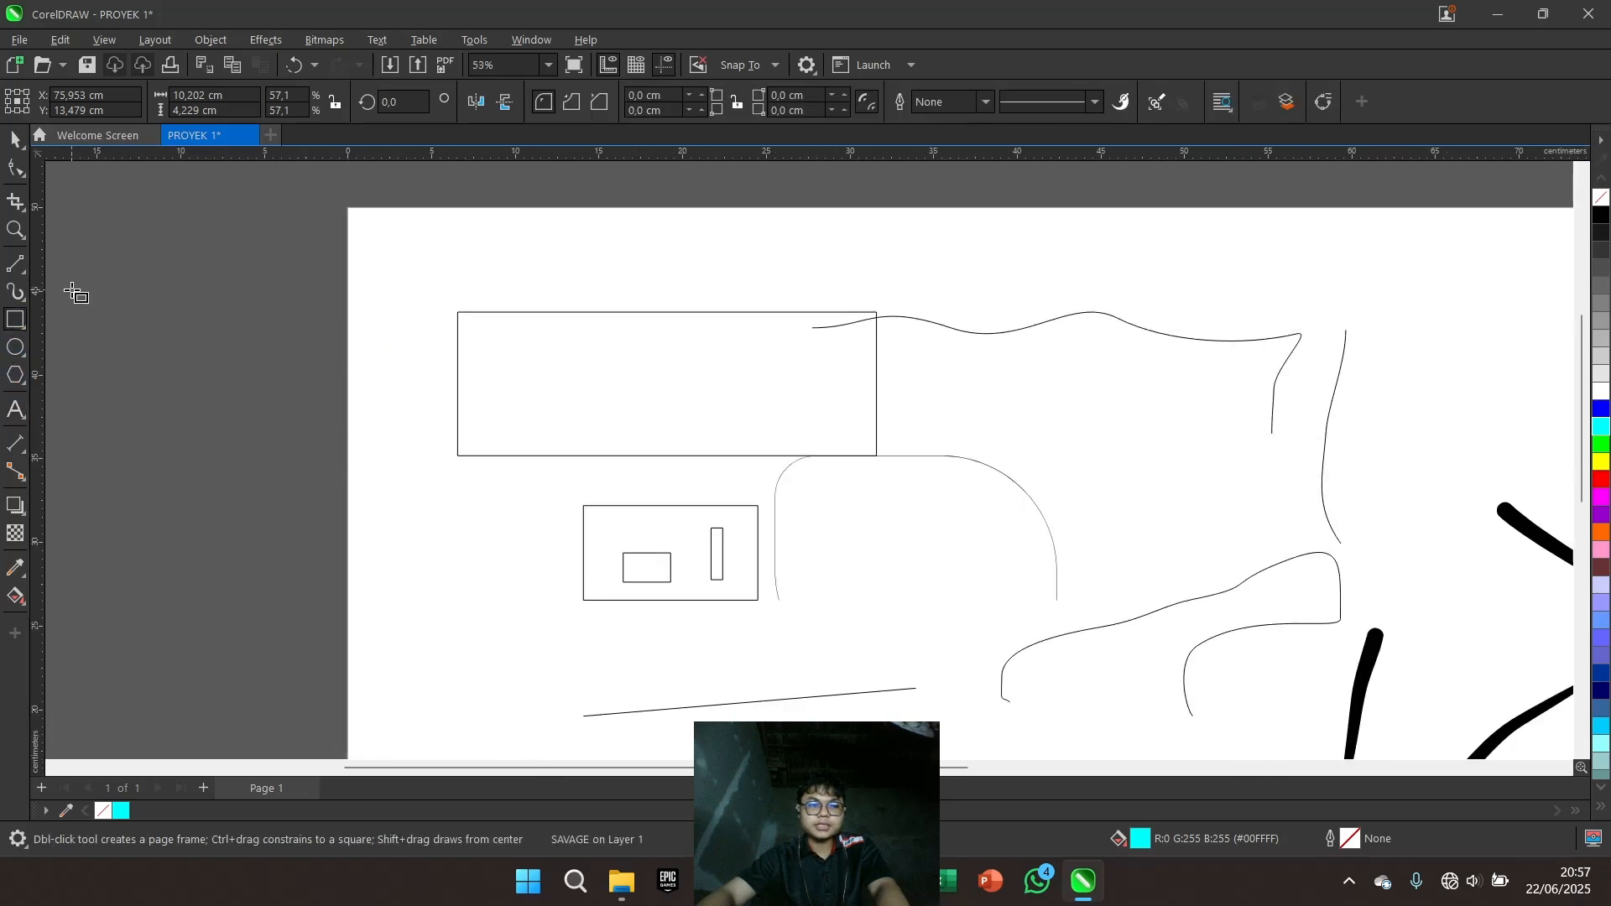
scroll(576, 360, up, 1)
drag(524, 344, 697, 462)
key(space)
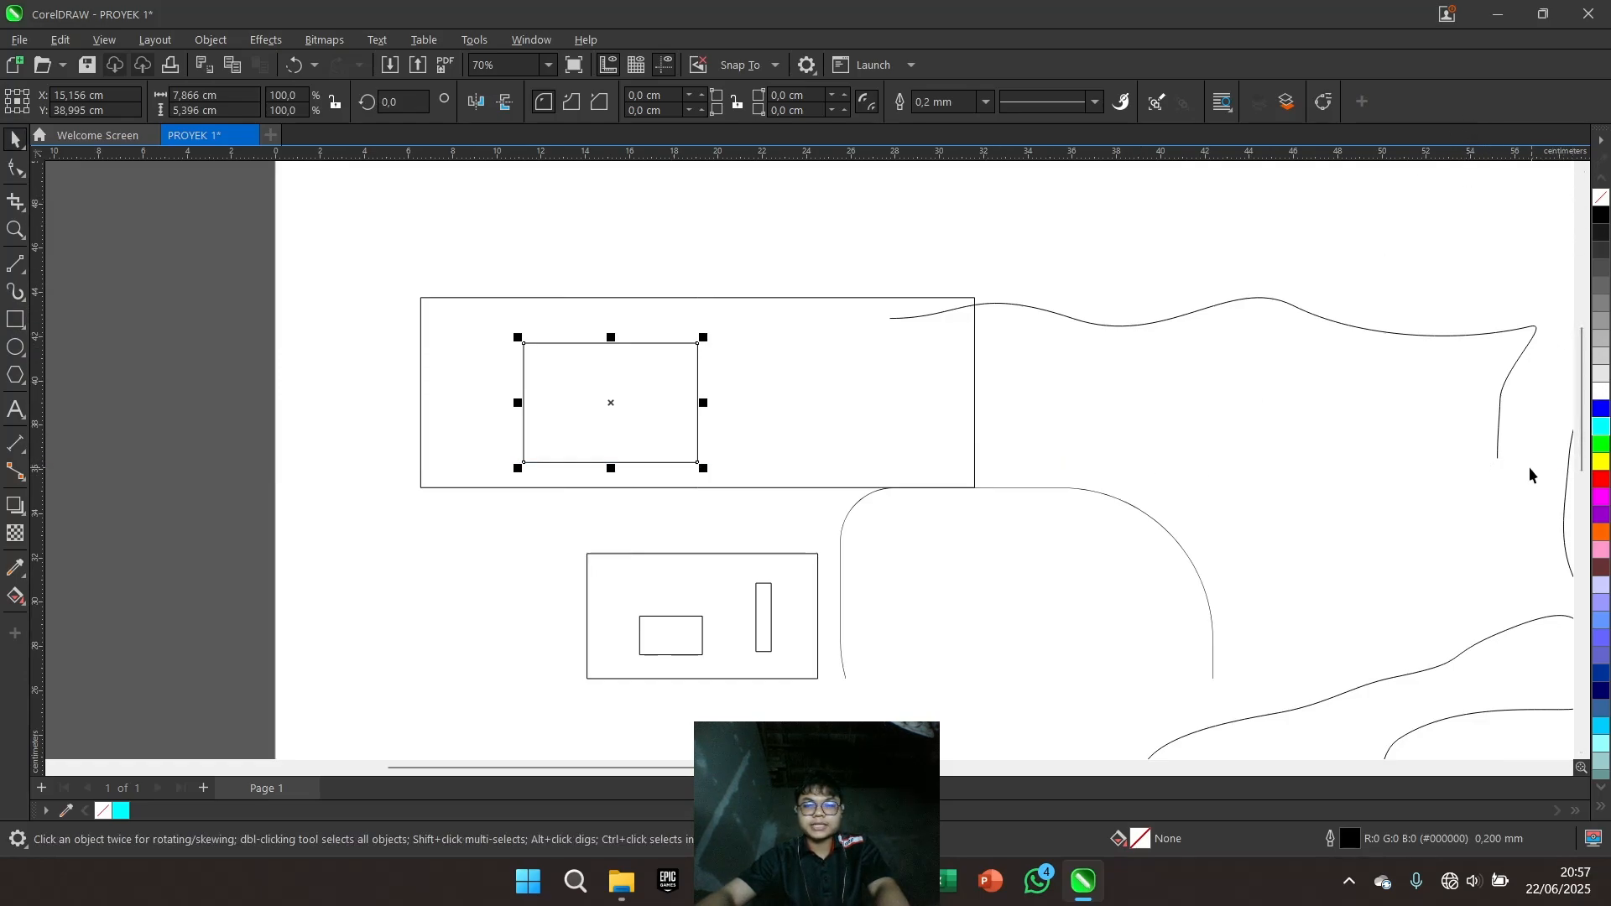
Fill the small rectangle inside the large one with green (#00FF00) and keep it selected
scroll(1601, 503, down, 1)
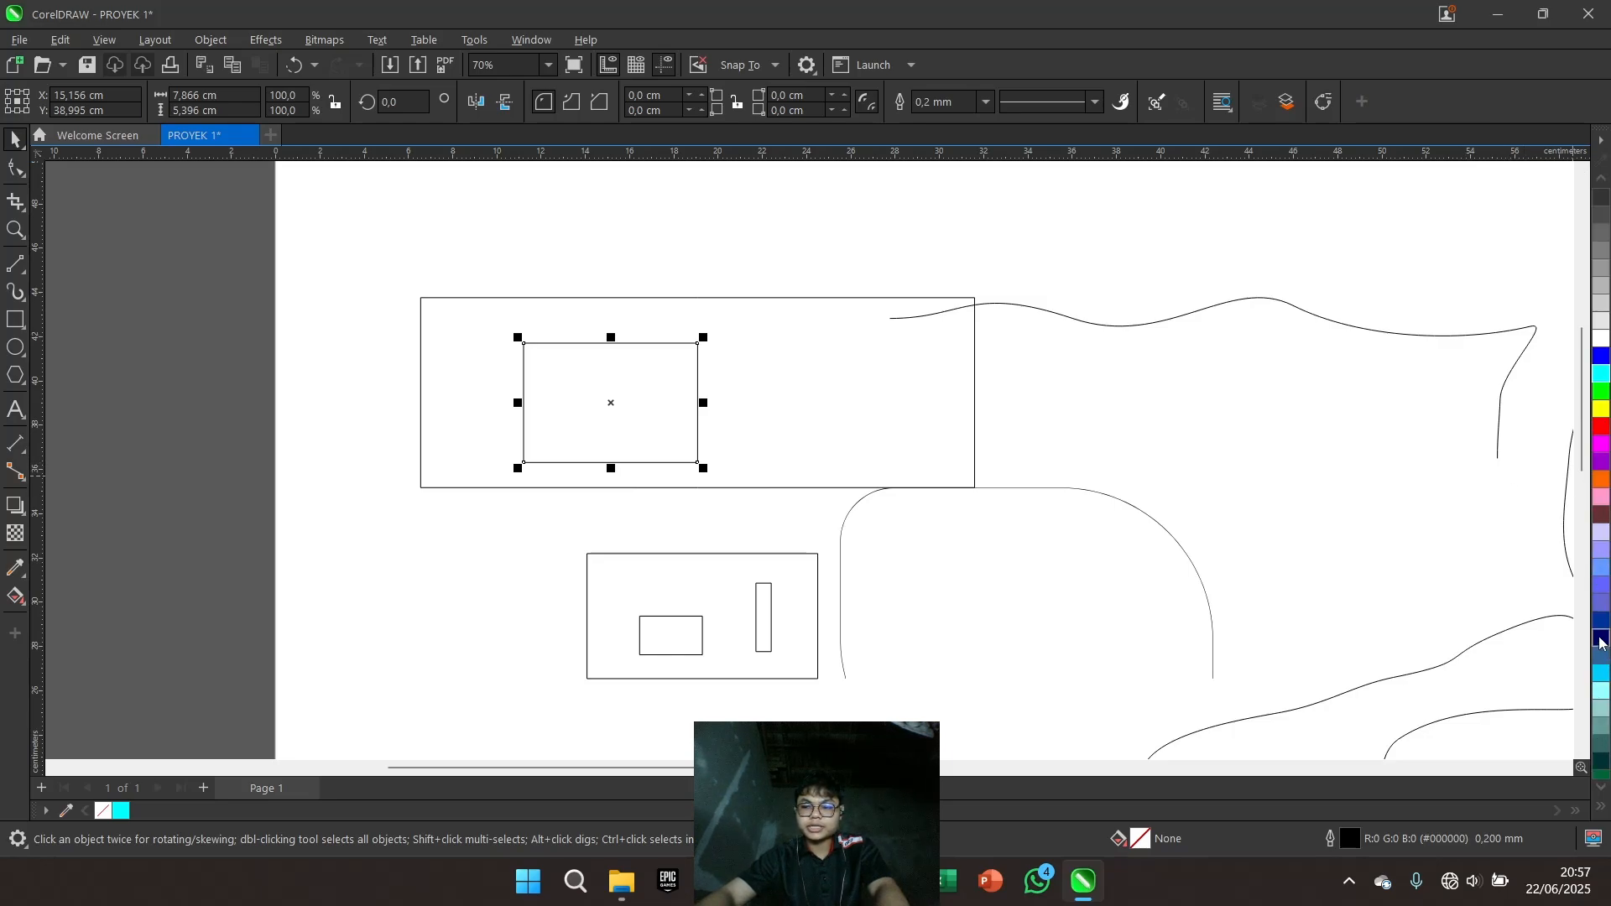
click(1598, 395)
scroll(919, 384, up, 1)
drag(920, 385, 1093, 386)
click(822, 405)
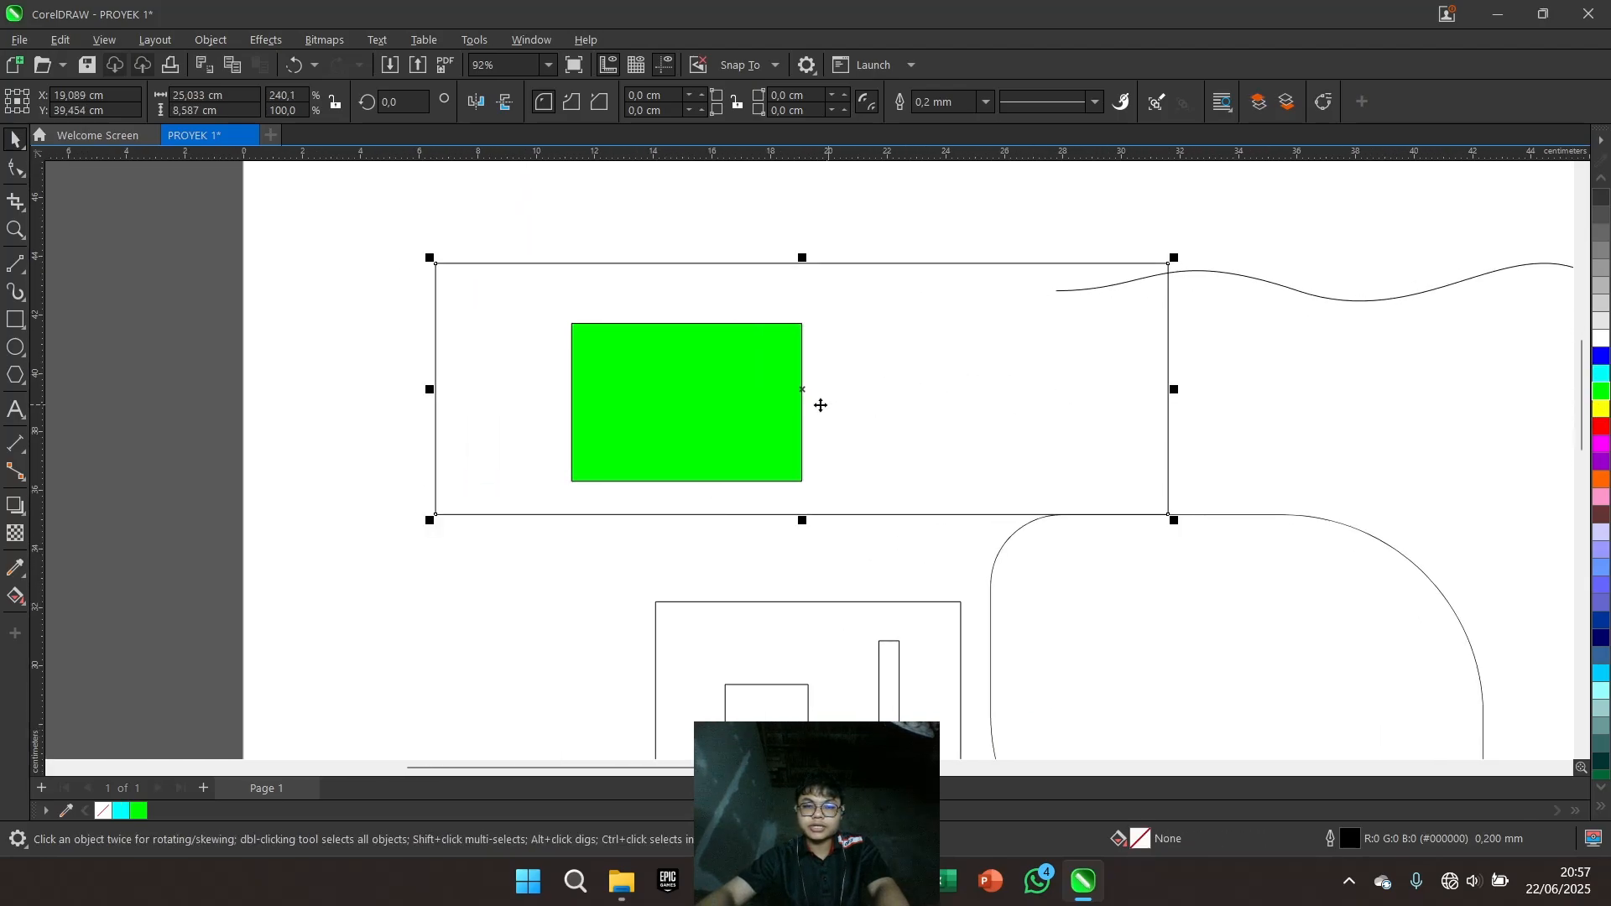
click(794, 425)
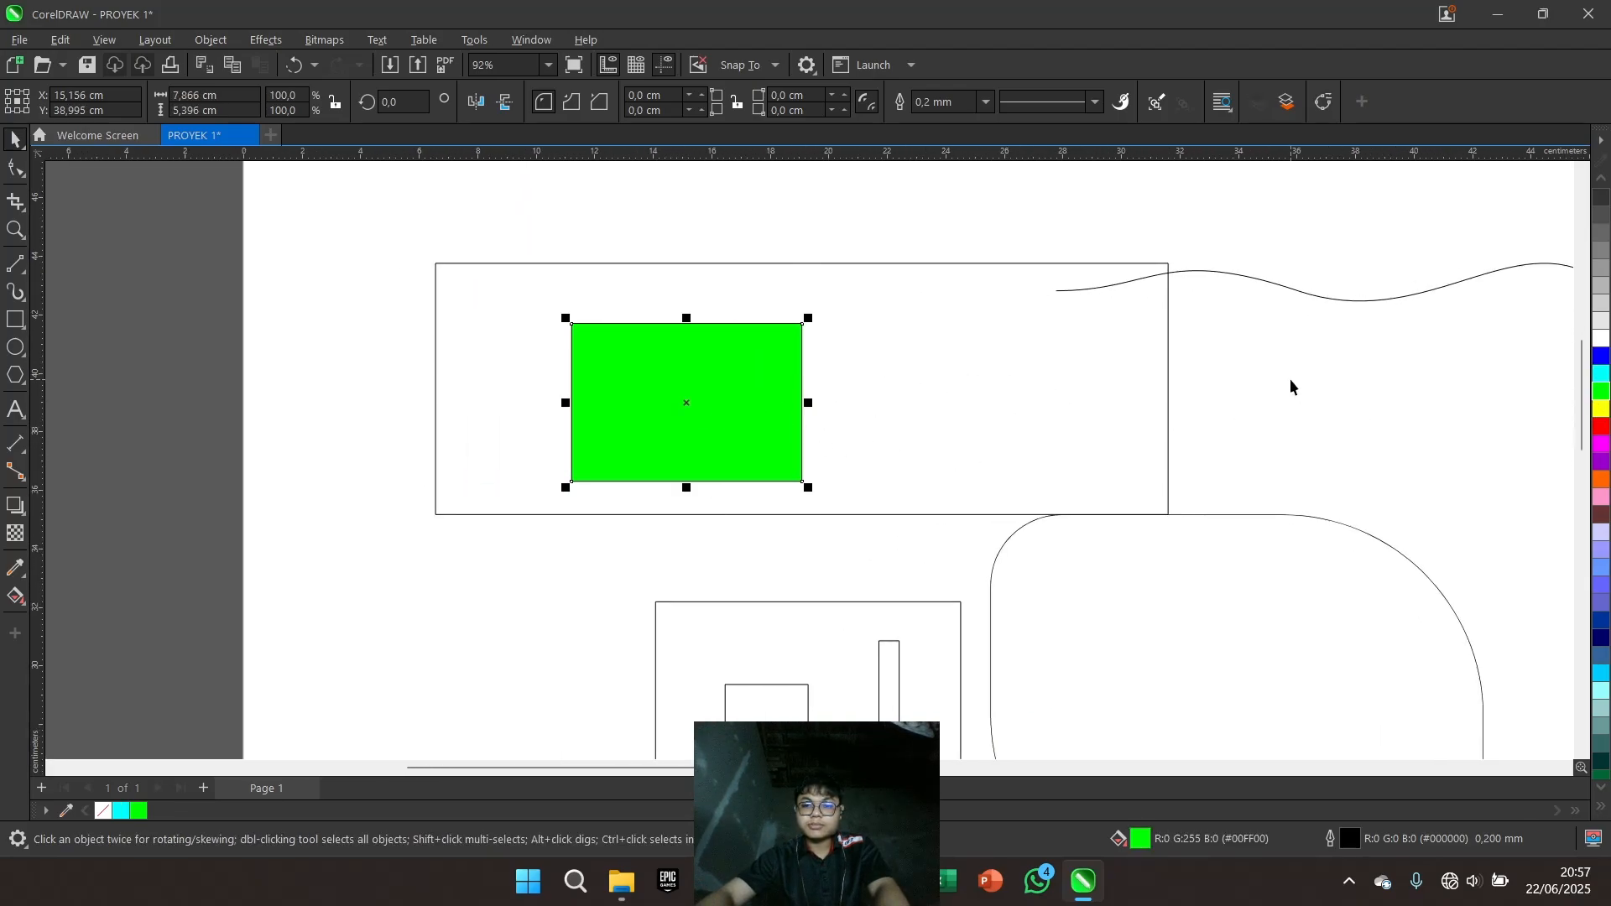
Give the green rectangle a red (#FF0000) outline 2.5 mm wide
scroll(503, 378, up, 1)
scroll(813, 349, up, 1)
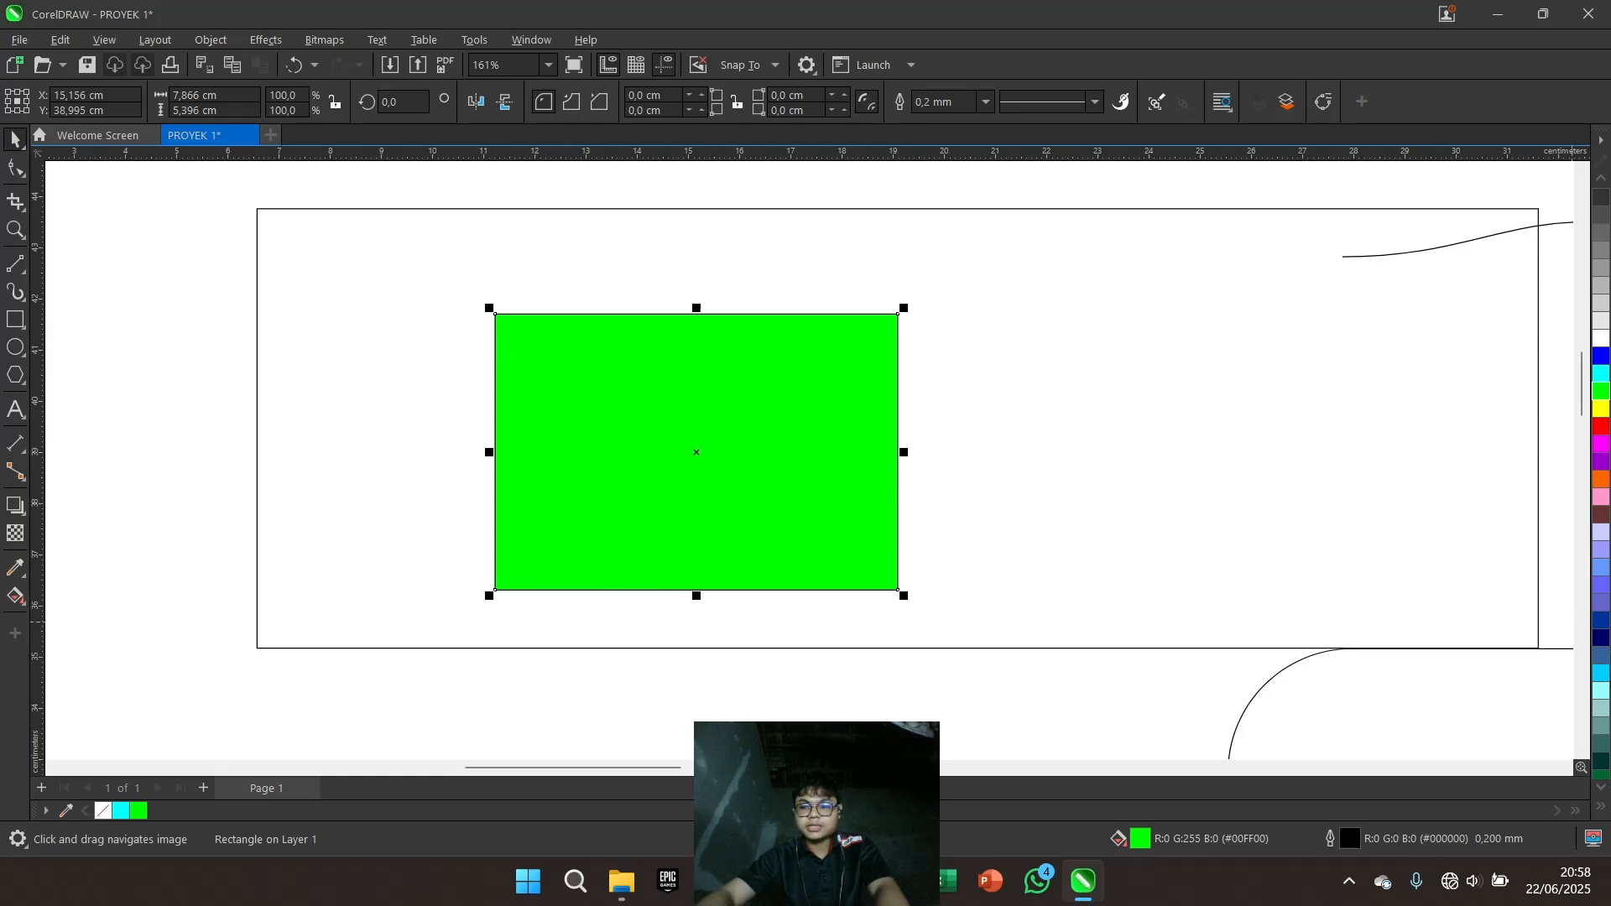
right_click(1600, 430)
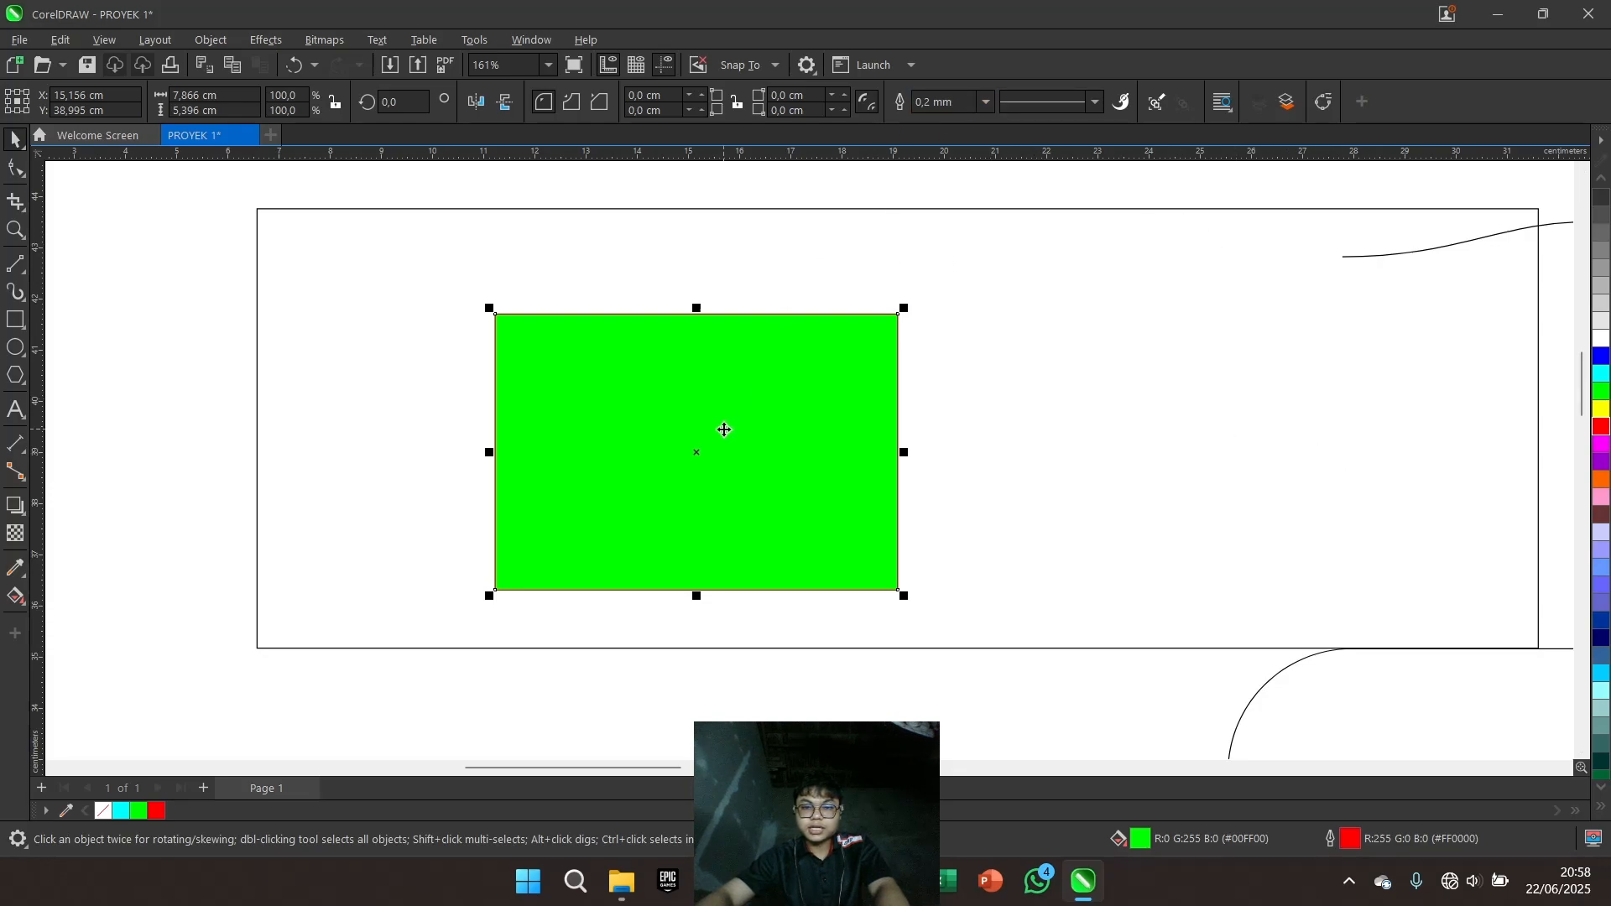
click(986, 114)
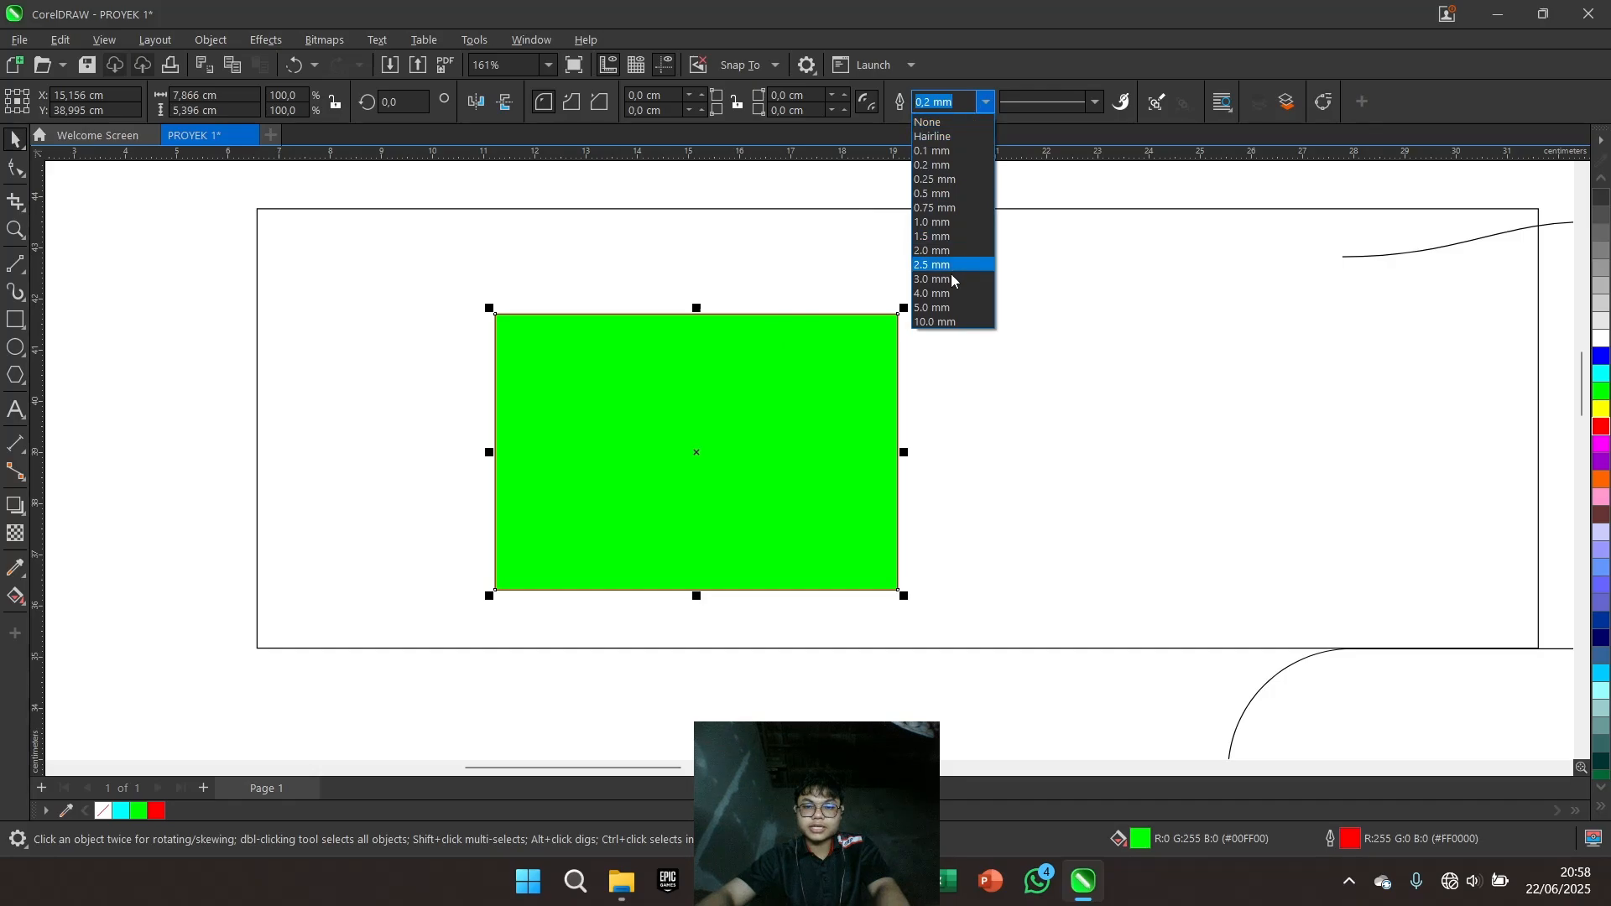
click(946, 266)
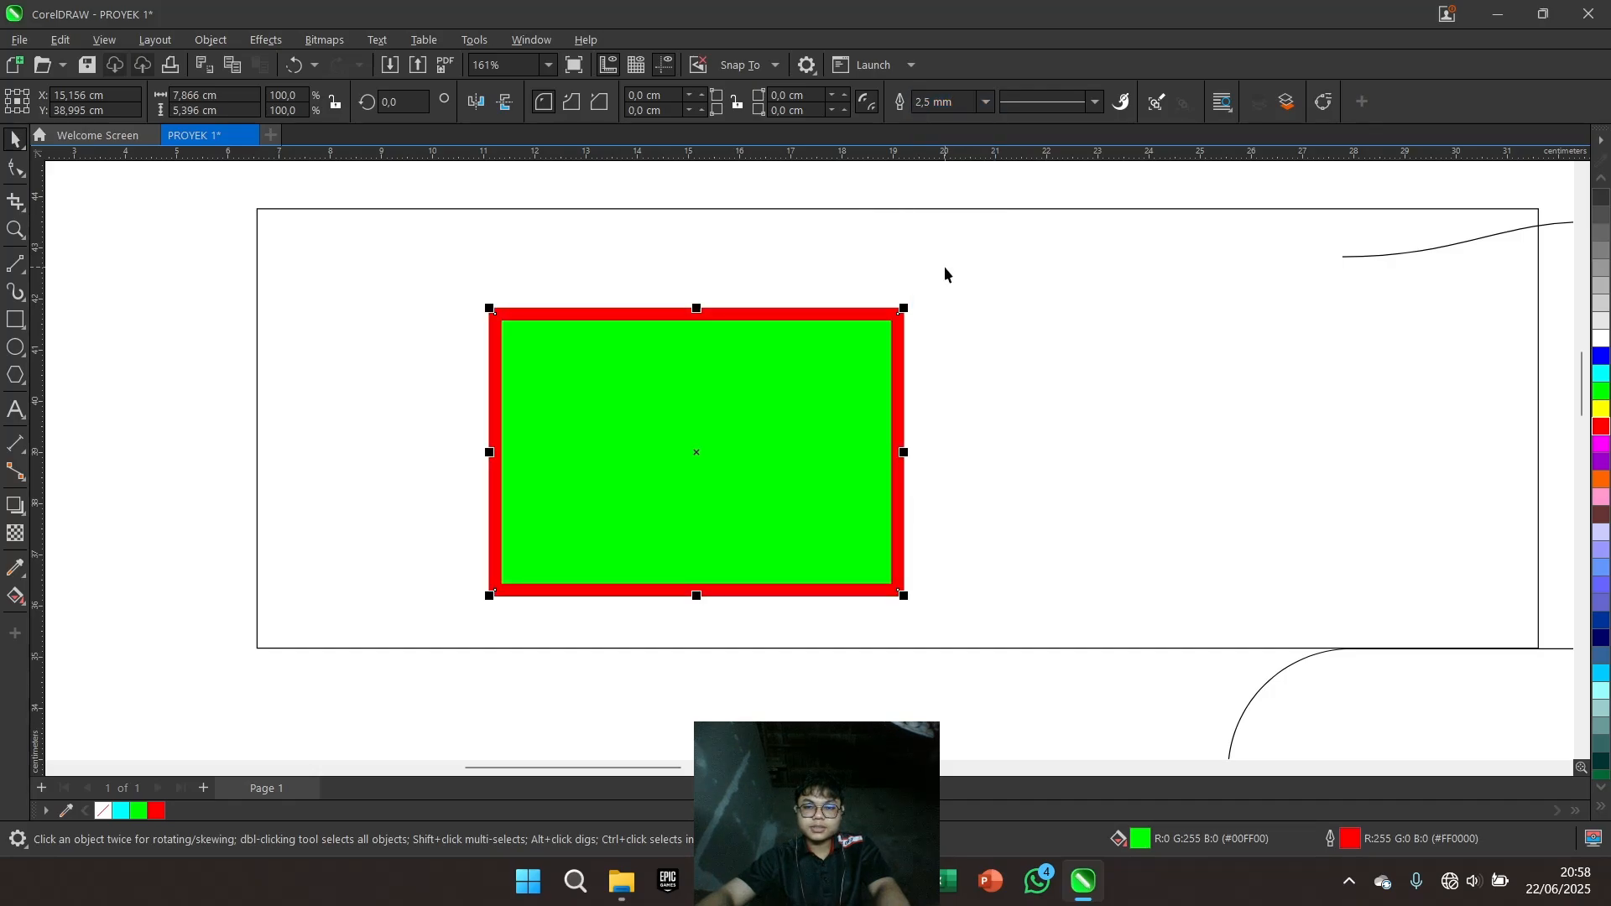
click(866, 370)
click(873, 374)
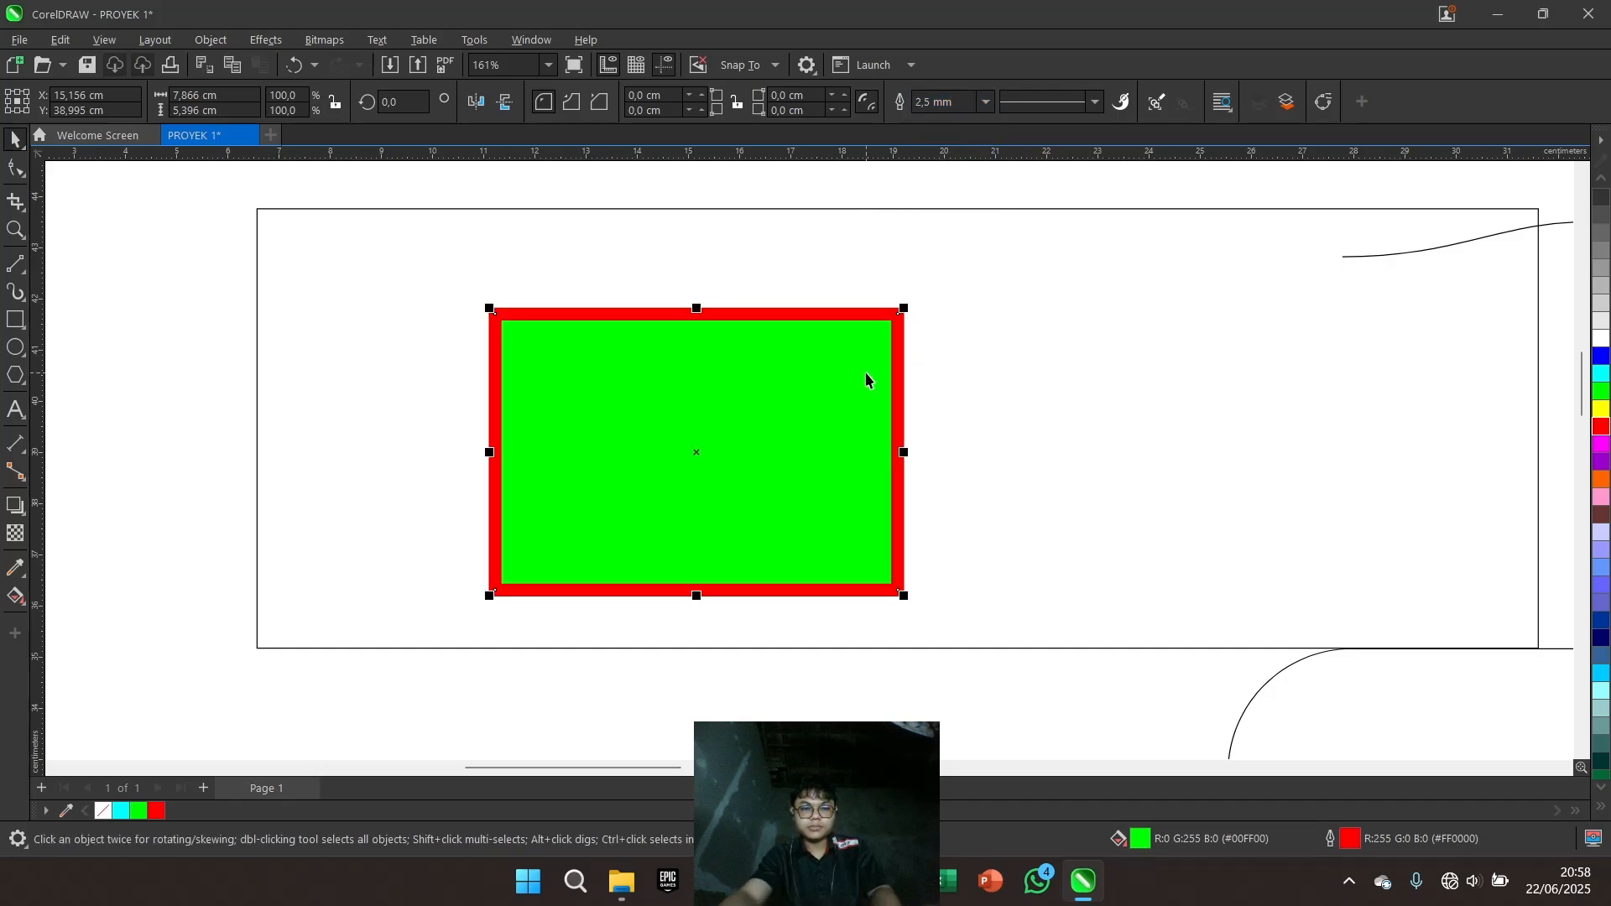
Change the rectangle's outline colour to magenta (#FF00FF) and its fill to light violet-blue (#9999FF)
scroll(1191, 459, up, 1)
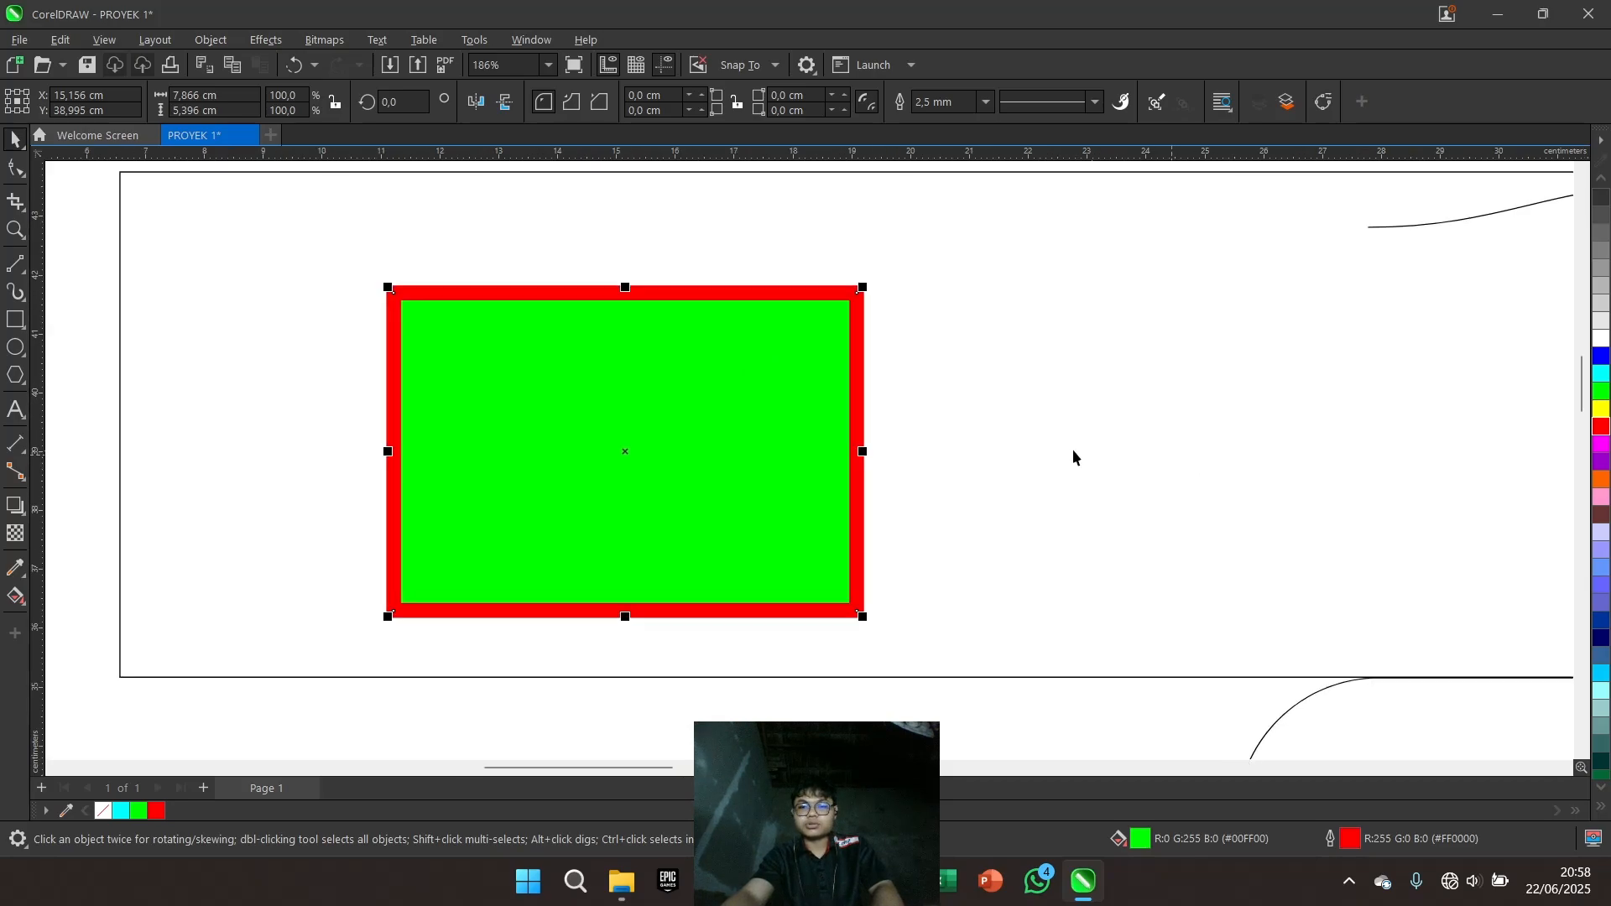
scroll(1064, 451, down, 2)
drag(1046, 454, 1095, 404)
scroll(1166, 482, up, 1)
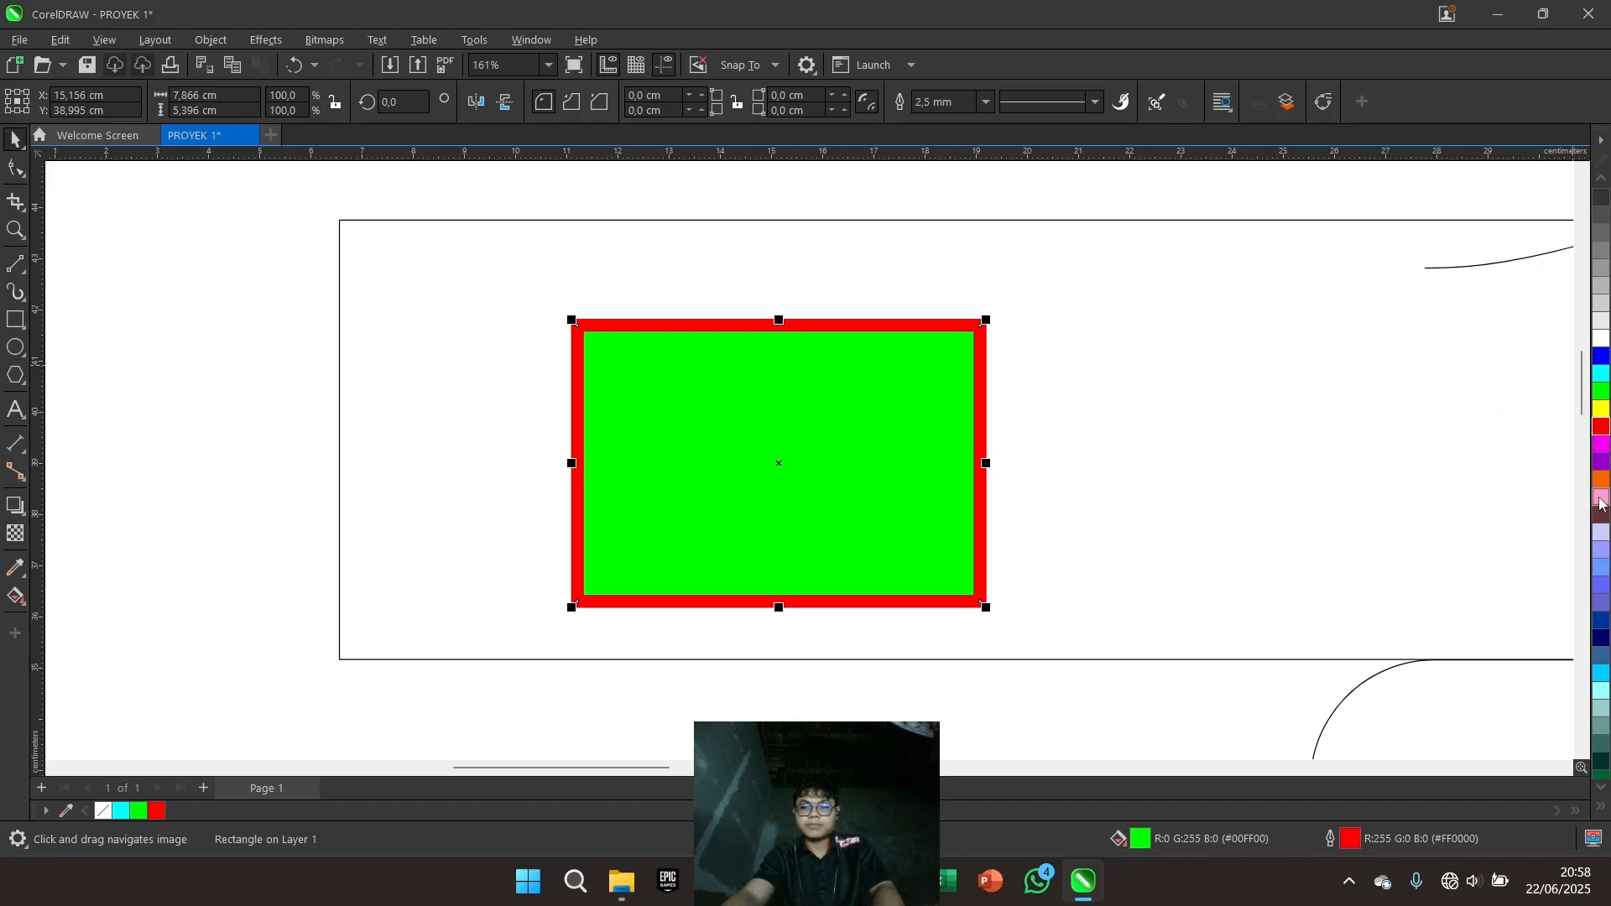
right_click(1603, 453)
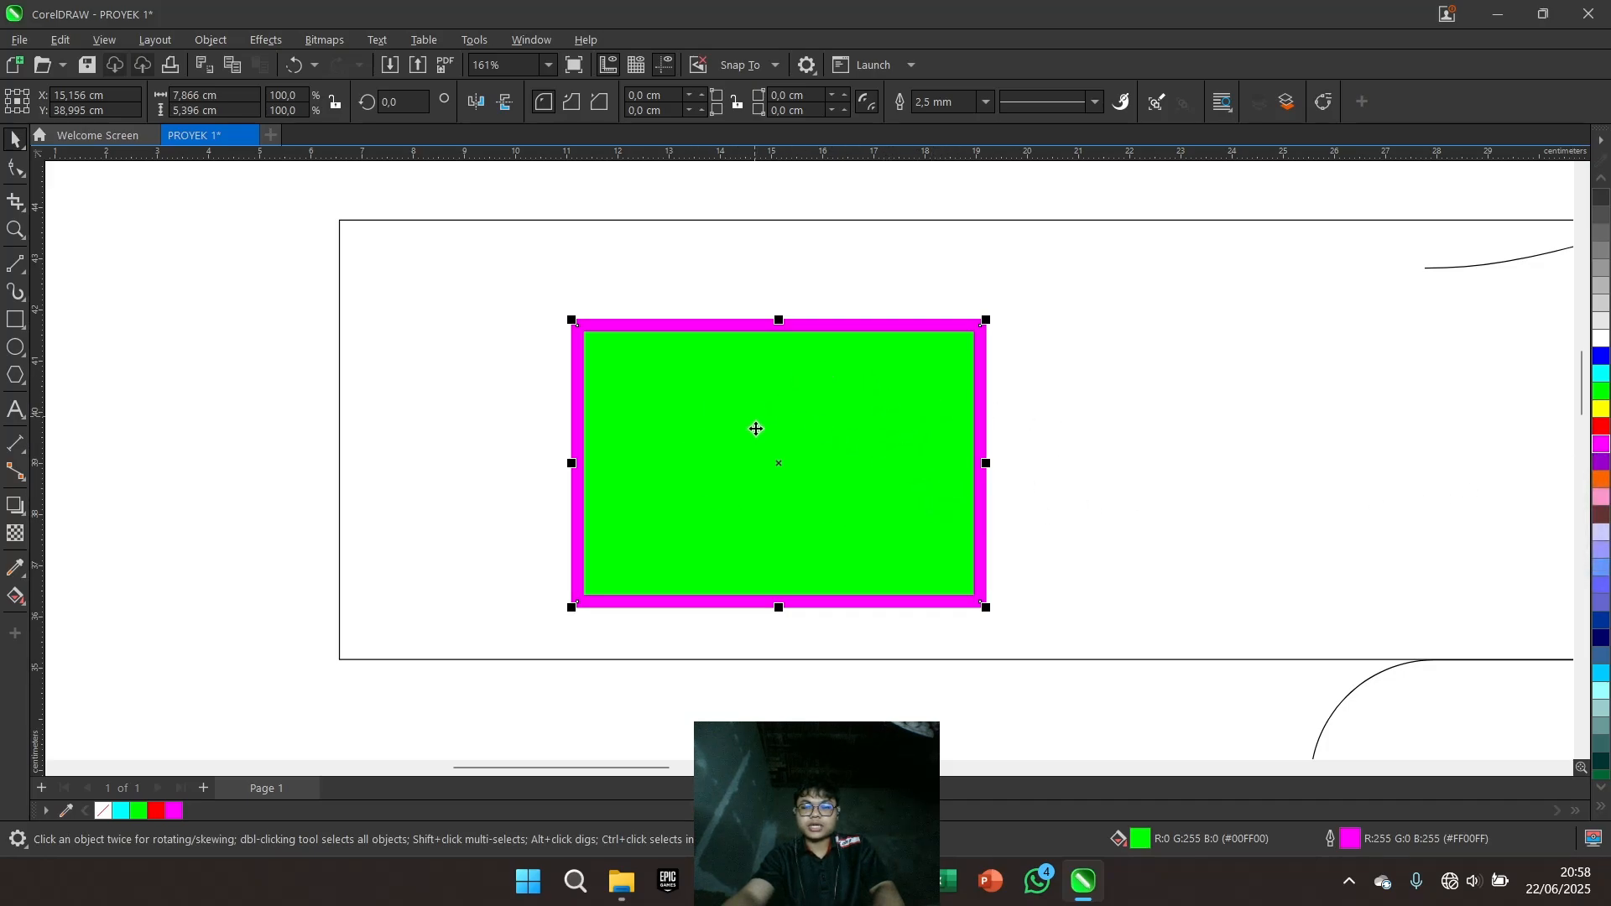
click(1601, 549)
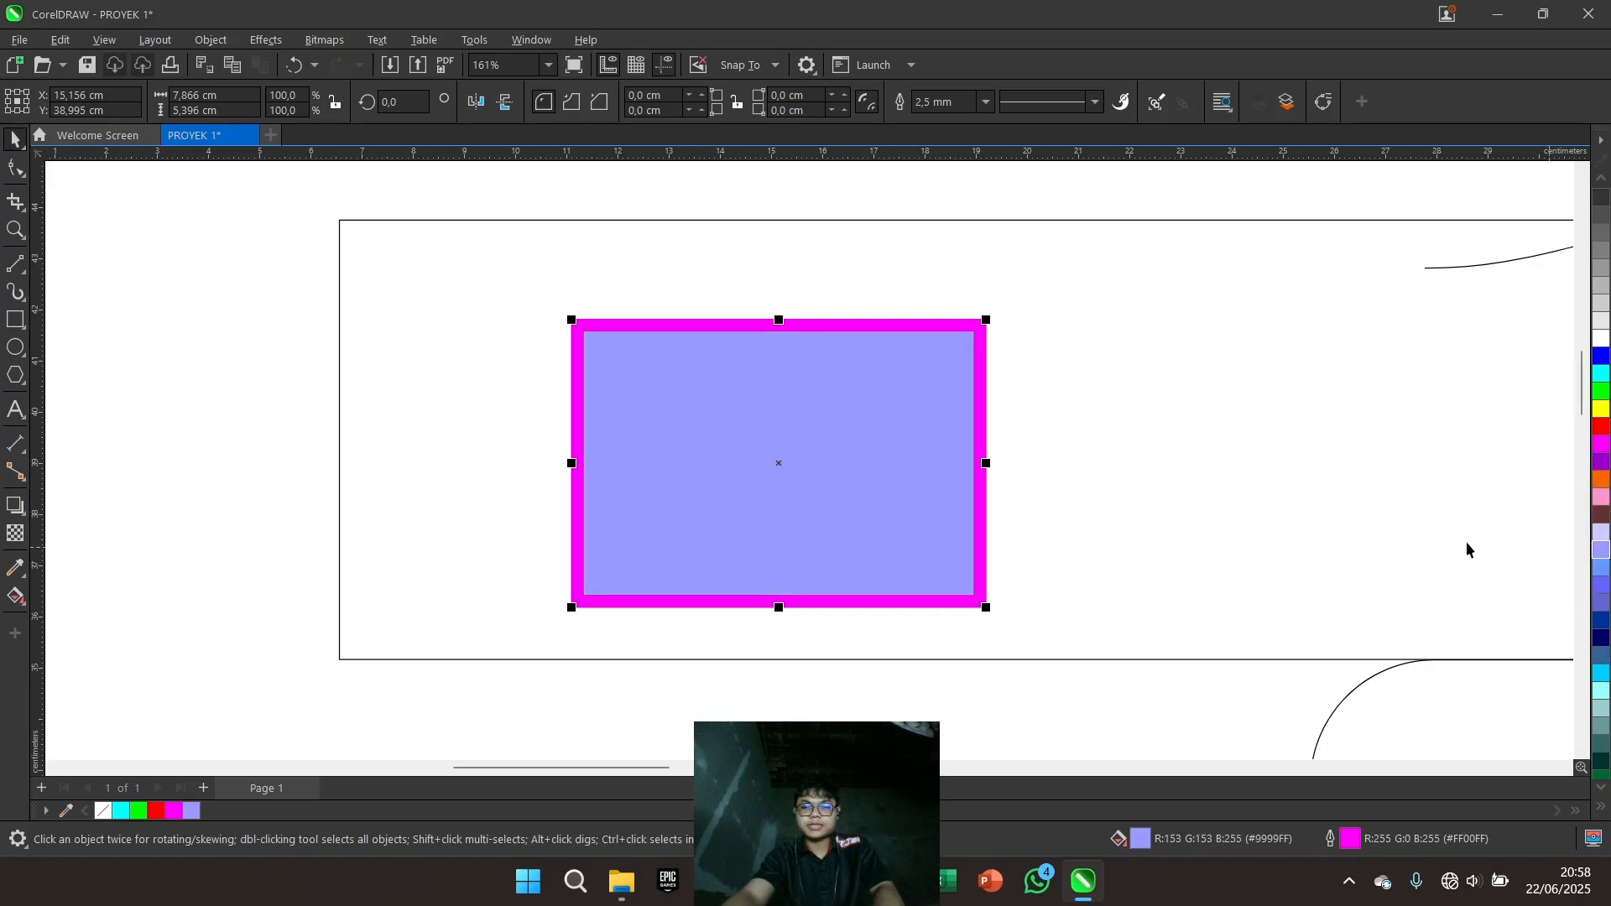
scroll(1330, 547, down, 1)
drag(1329, 541, 1250, 508)
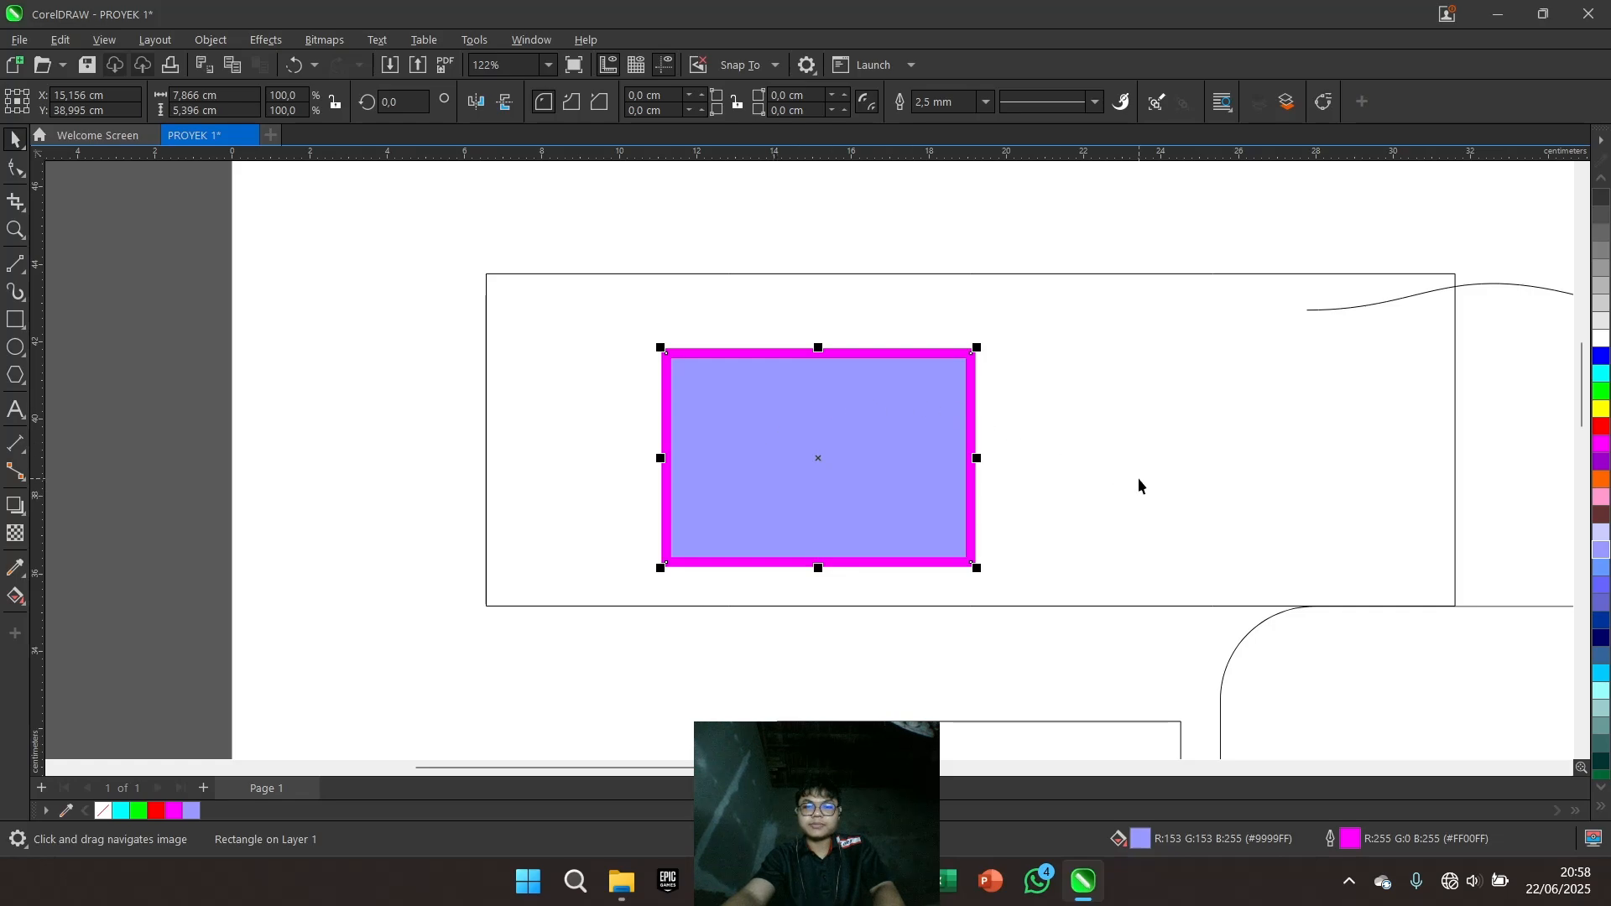
Select the SAVAGE text frame beside the thick brush strokes
scroll(637, 448, up, 1)
drag(1138, 479, 633, 418)
scroll(633, 418, down, 1)
drag(988, 538, 592, 363)
drag(1050, 587, 541, 343)
drag(1131, 493, 541, 216)
scroll(989, 562, up, 1)
scroll(988, 562, down, 1)
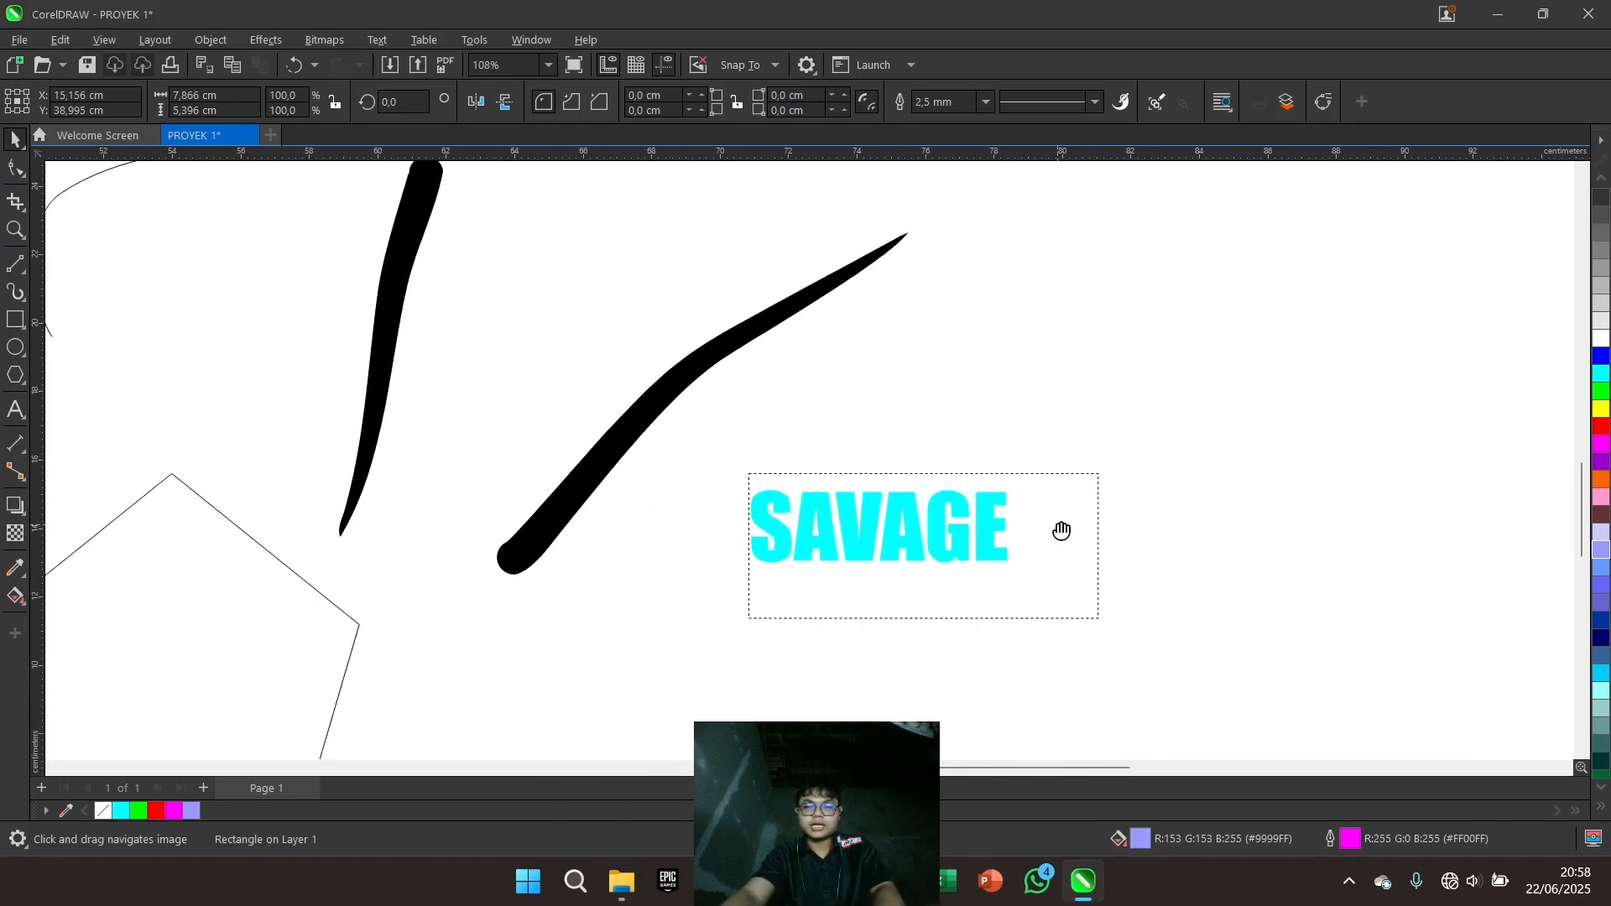
scroll(1058, 524, up, 1)
click(1027, 524)
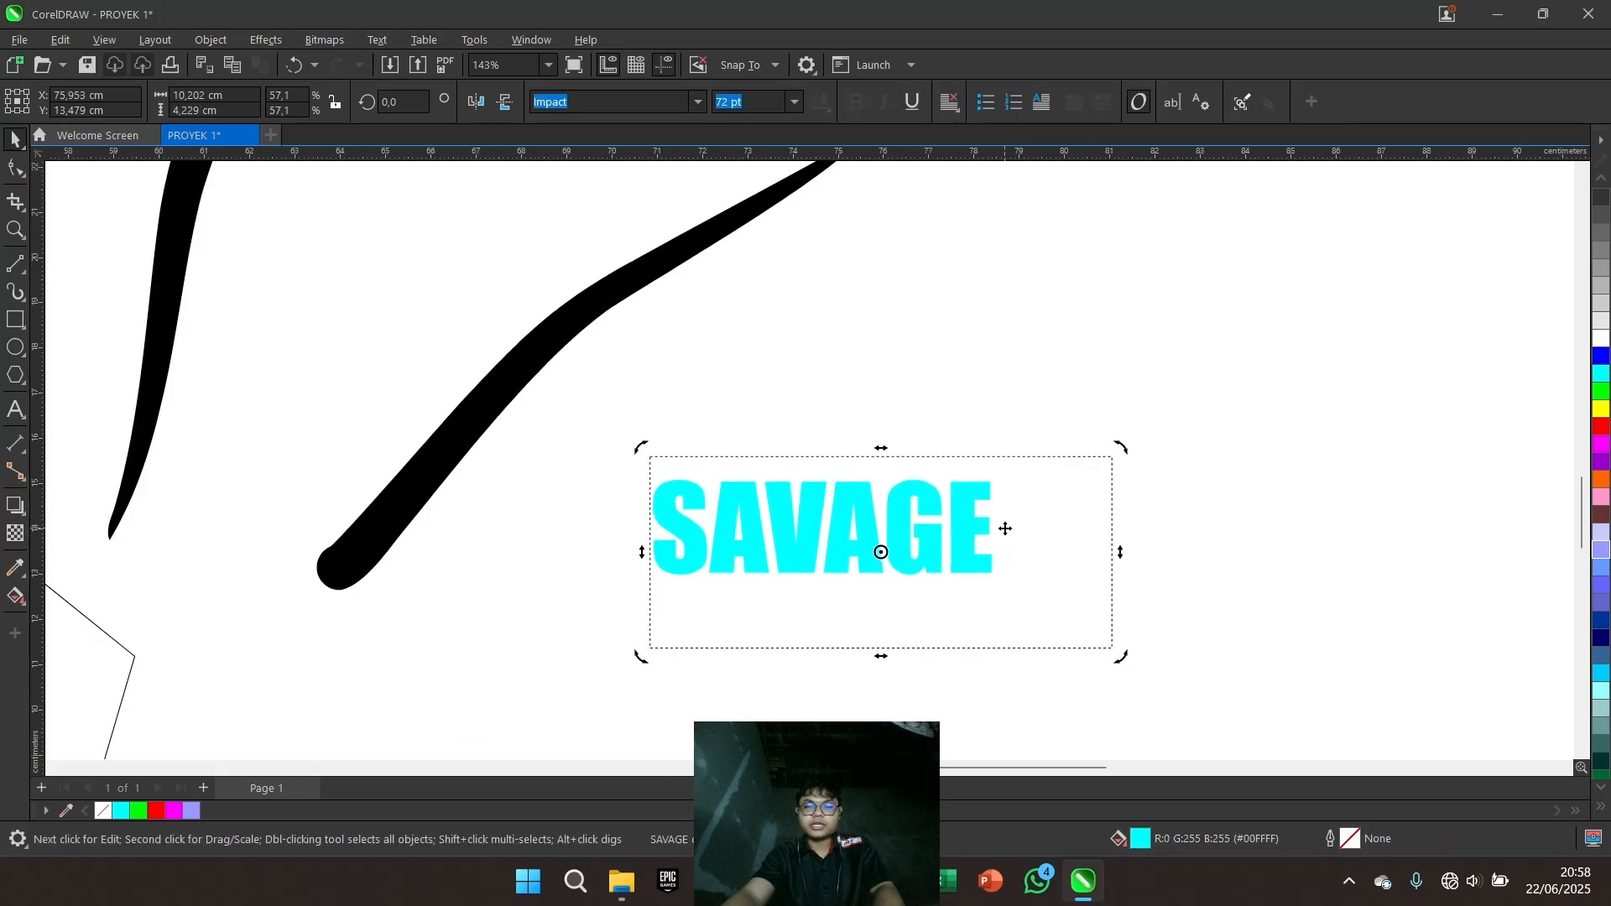
key(F6)
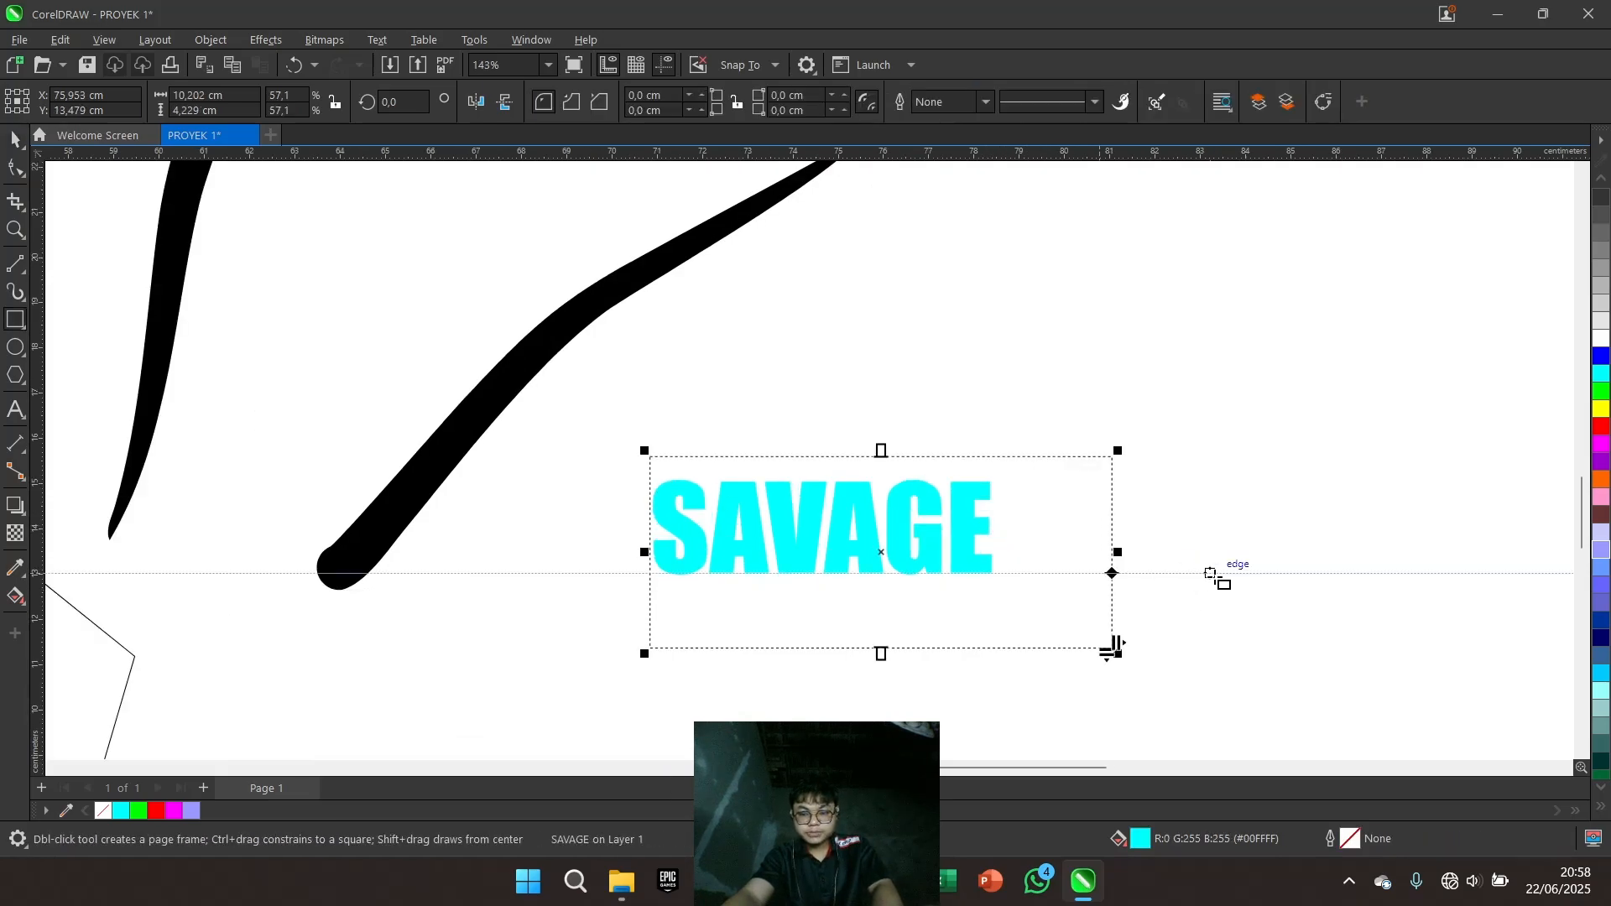
click(1222, 575)
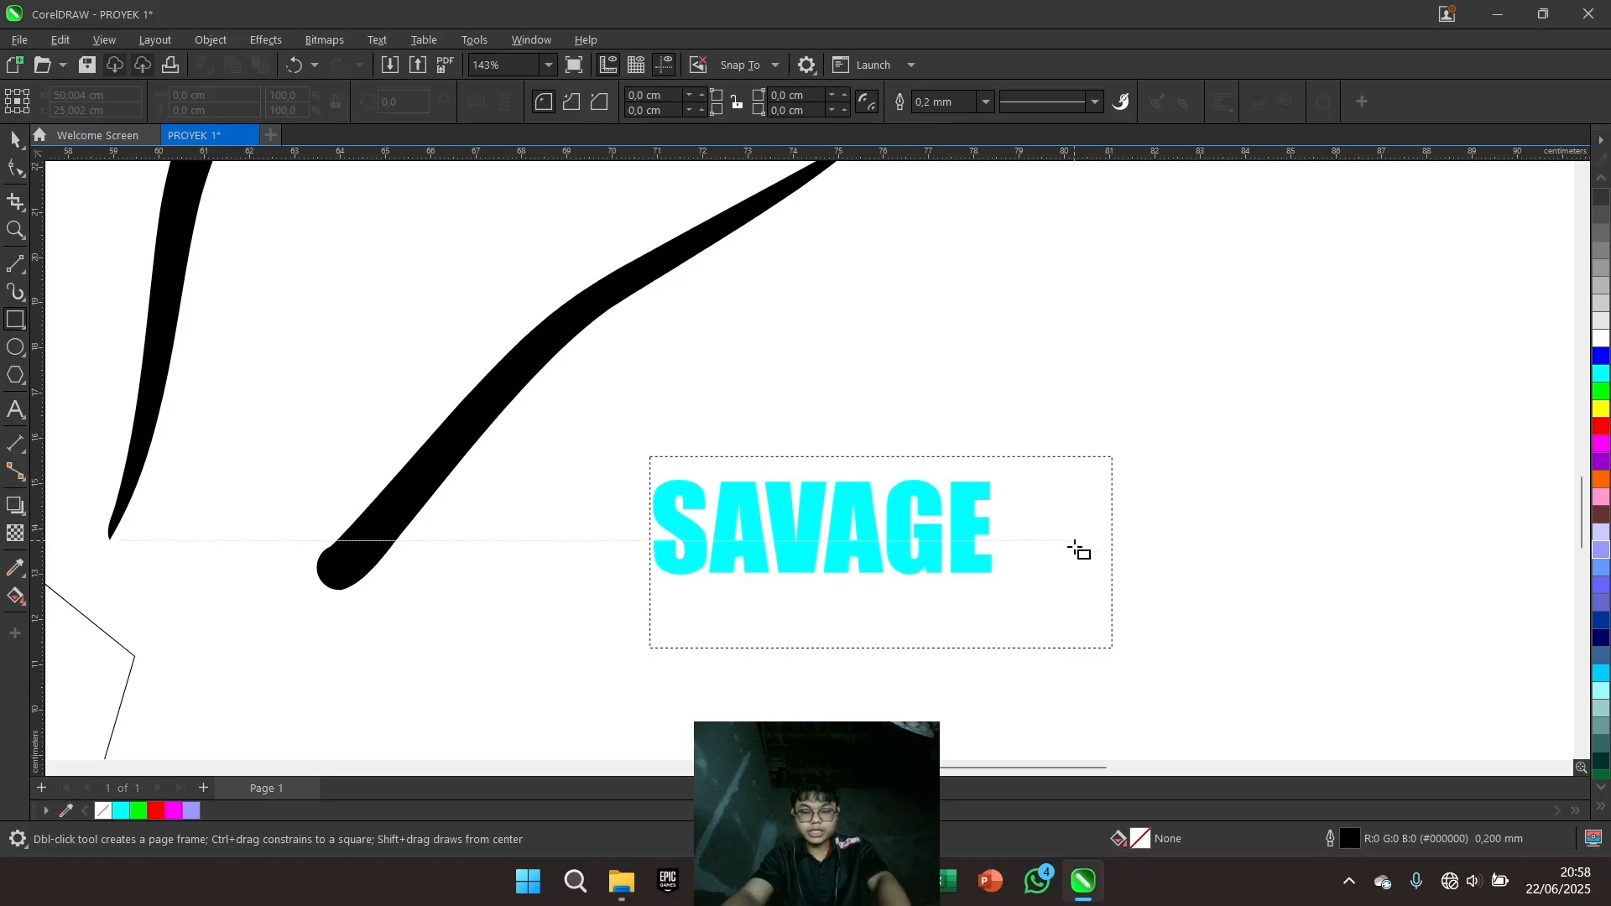
key(space)
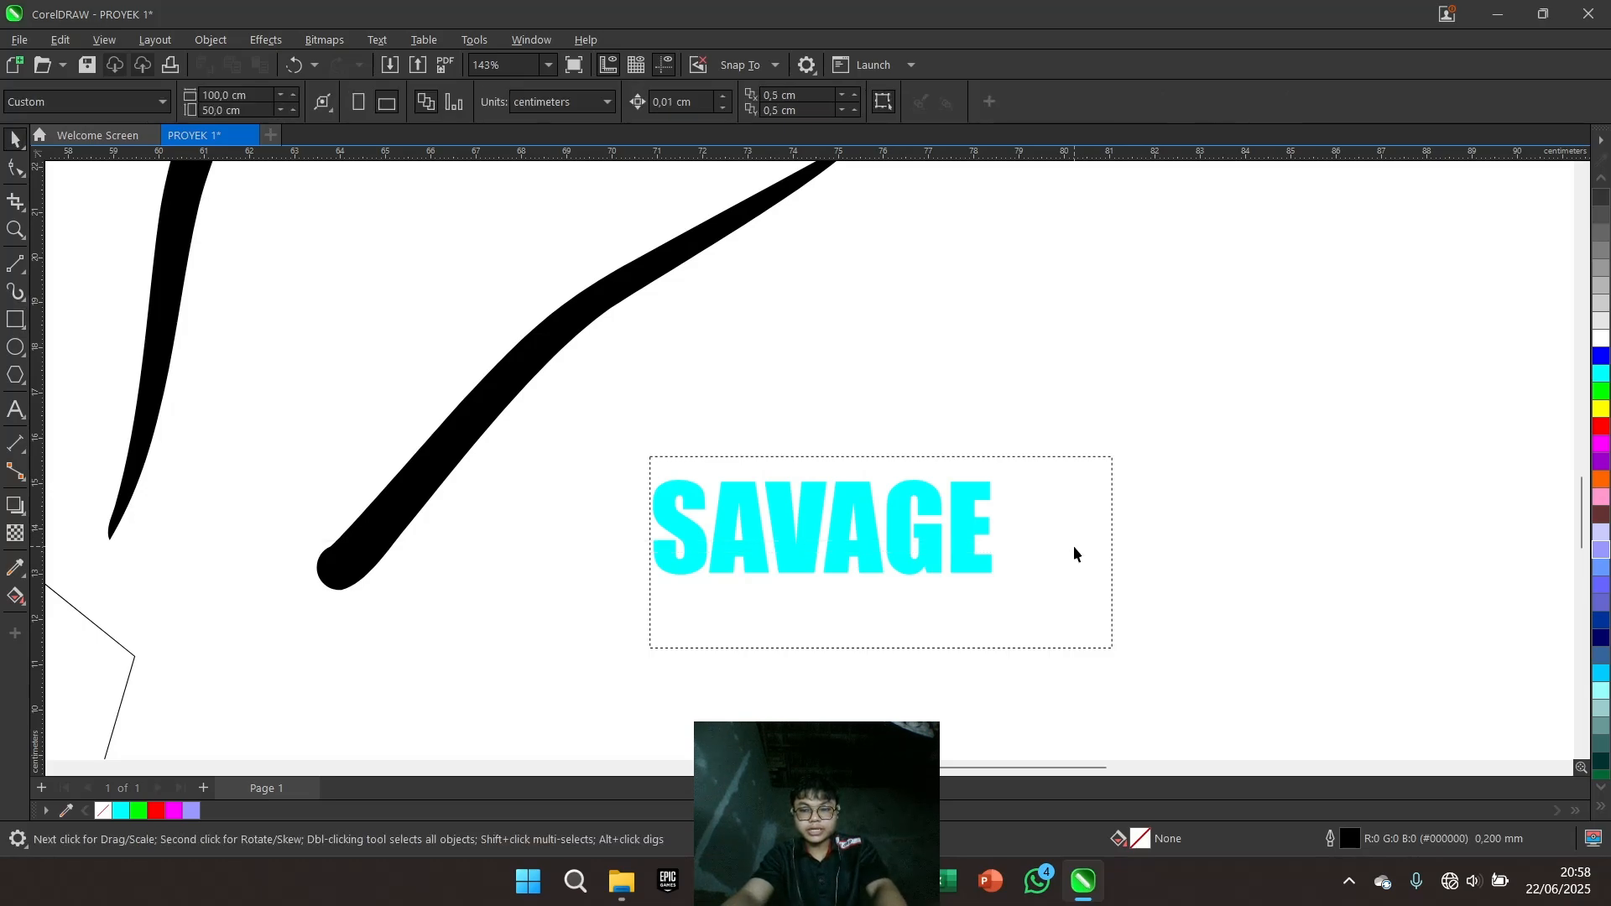
Open the outline settings for the SAVAGE text and set the outline colour to red (#D41A1A)
scroll(995, 546, down, 1)
click(1016, 525)
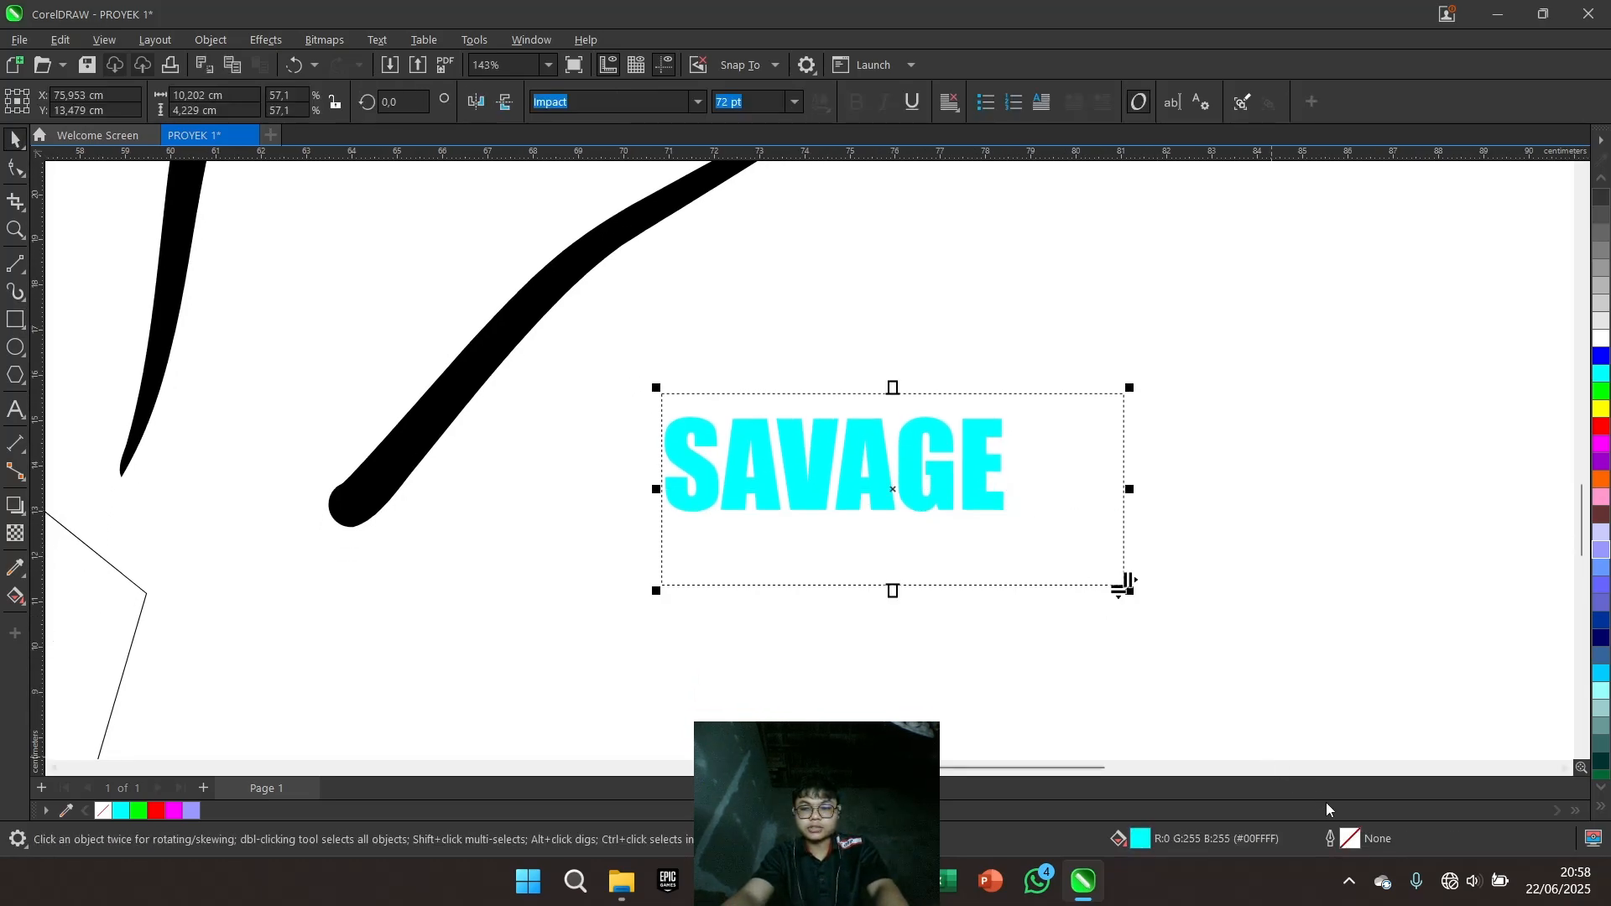
double_click(1353, 852)
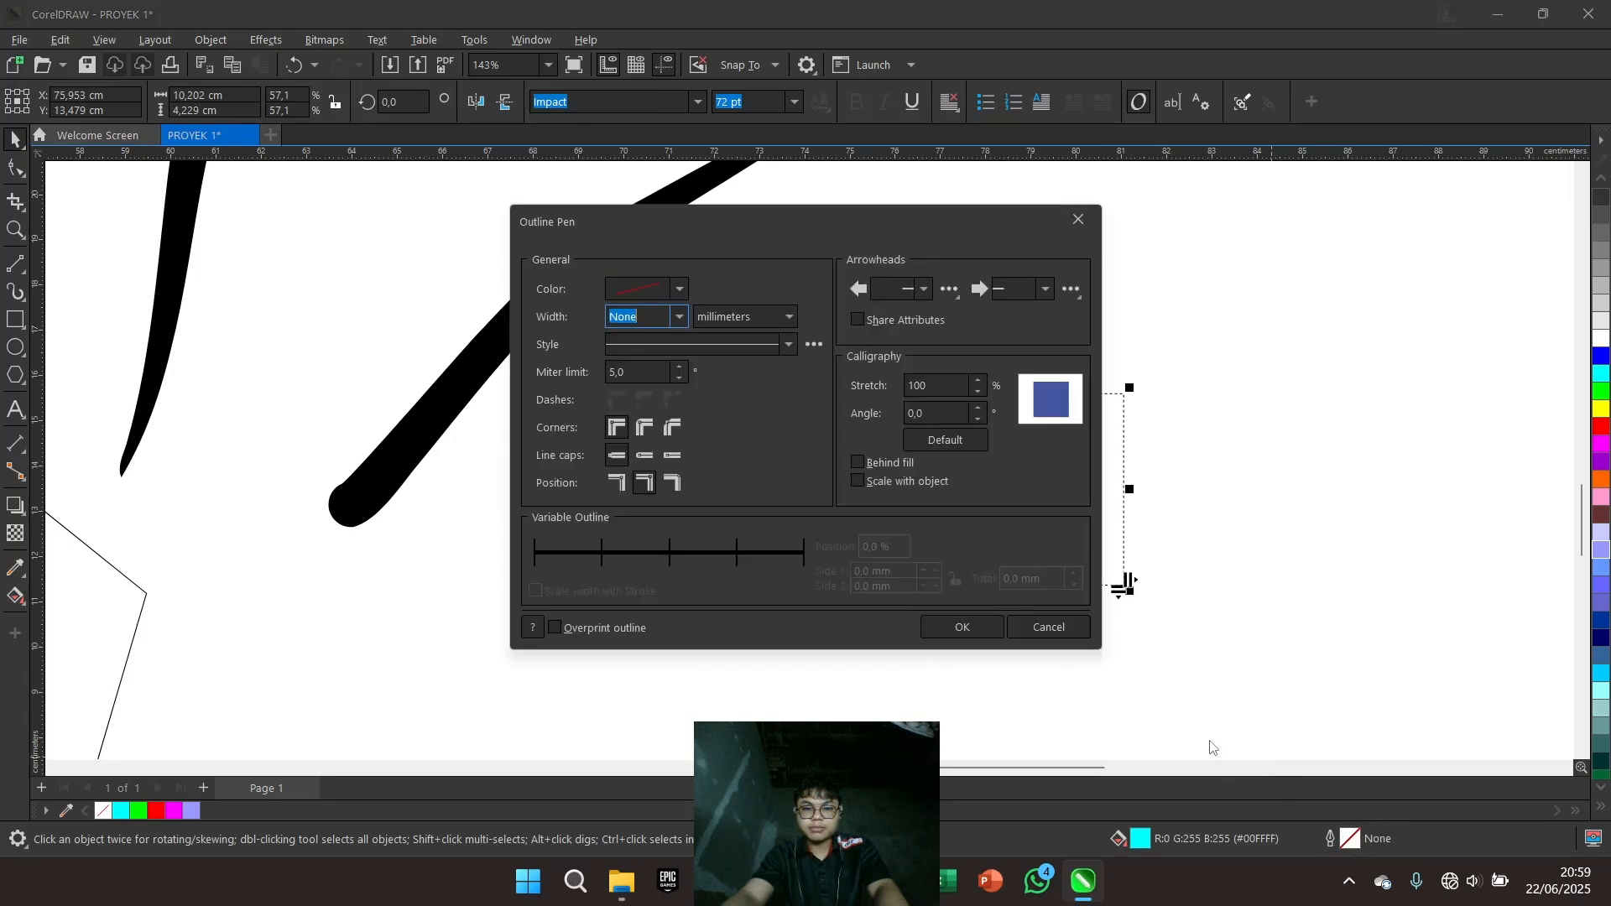
drag(807, 236, 1273, 261)
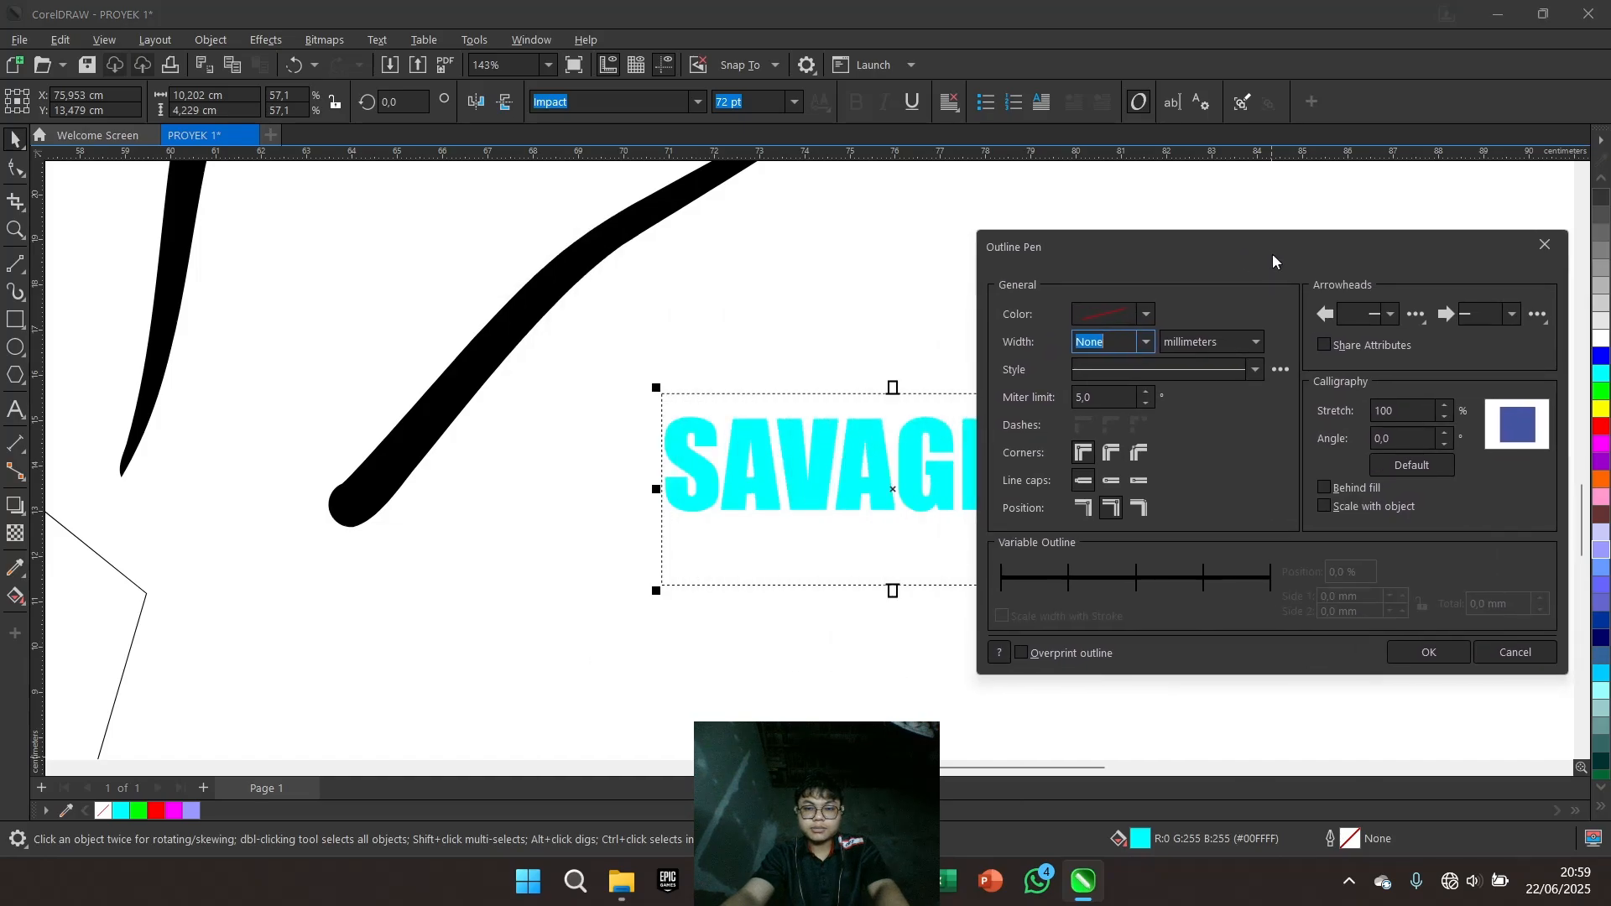
click(1145, 315)
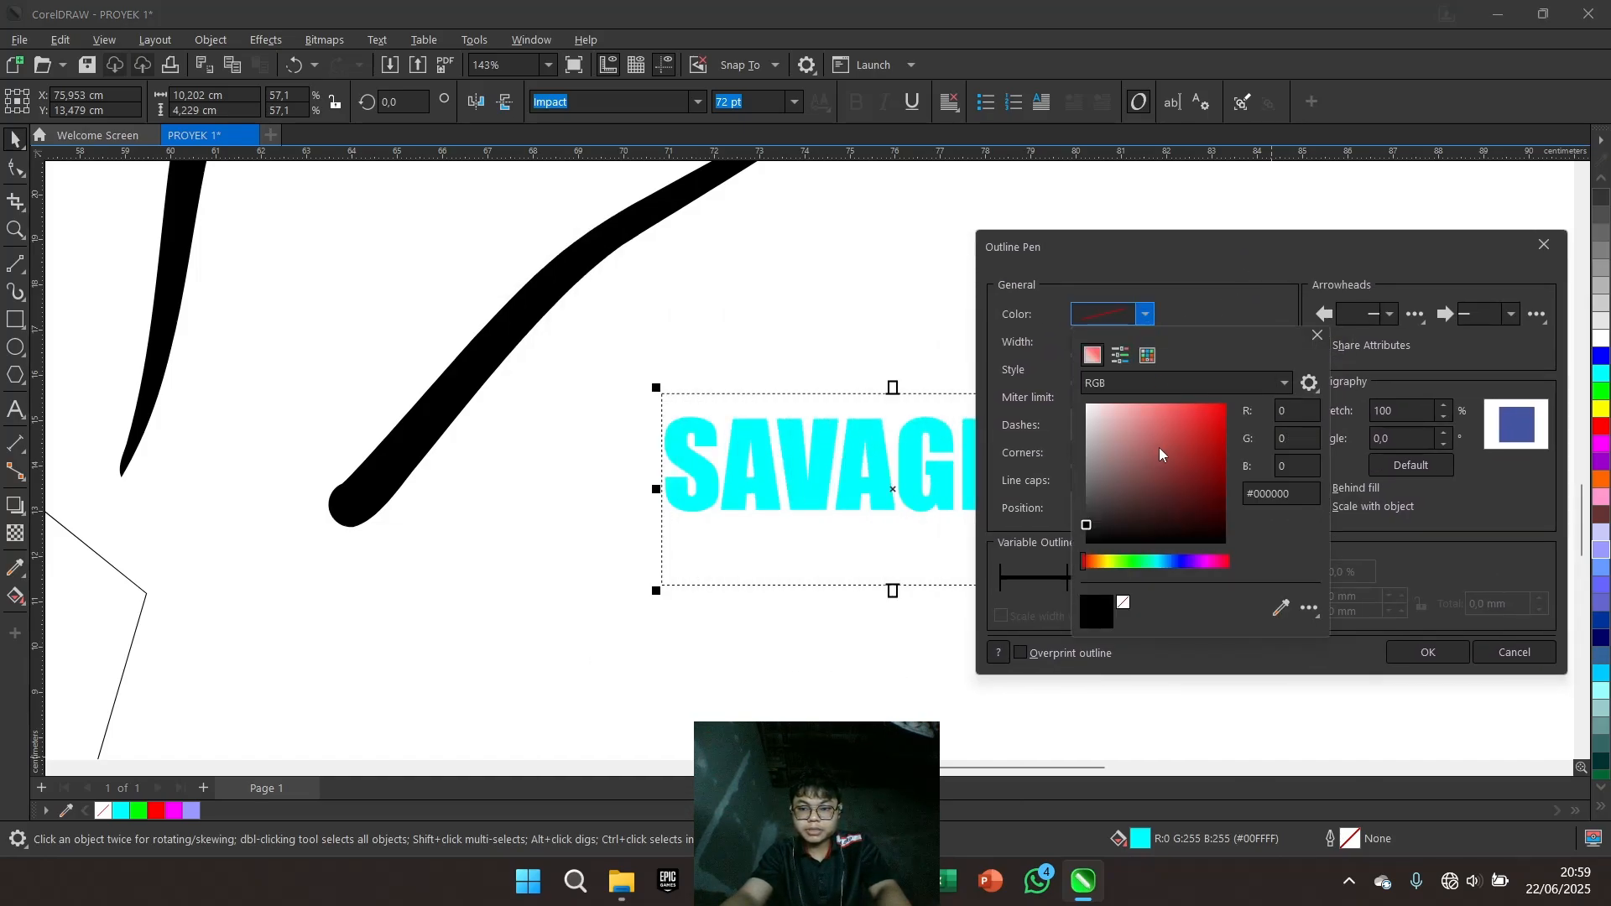
drag(1160, 454, 1209, 434)
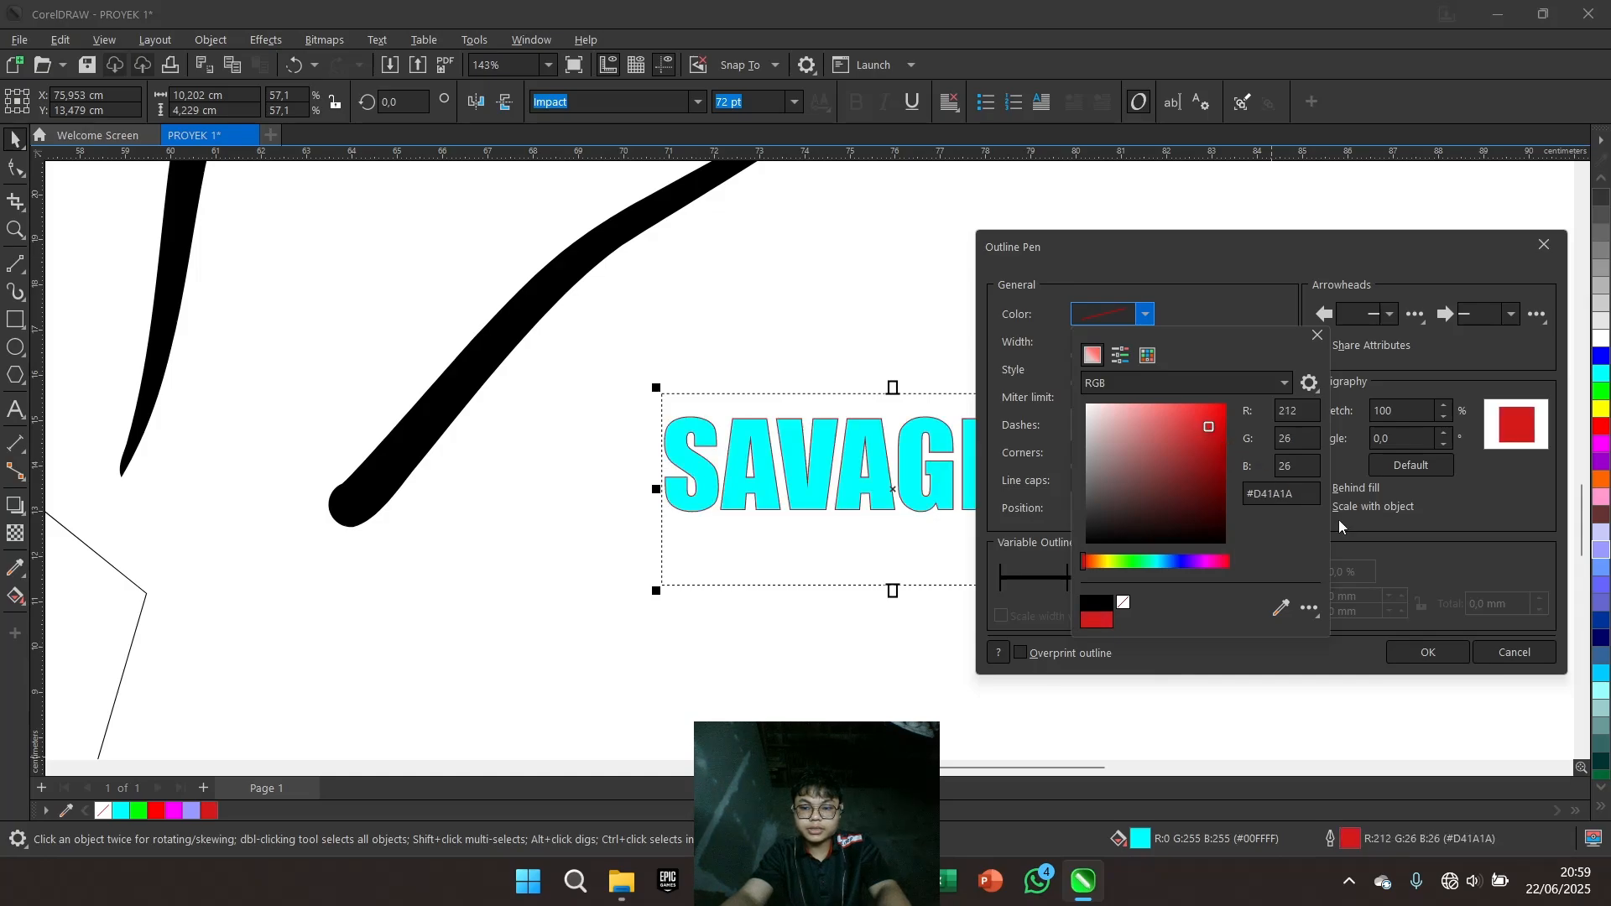
click(1412, 512)
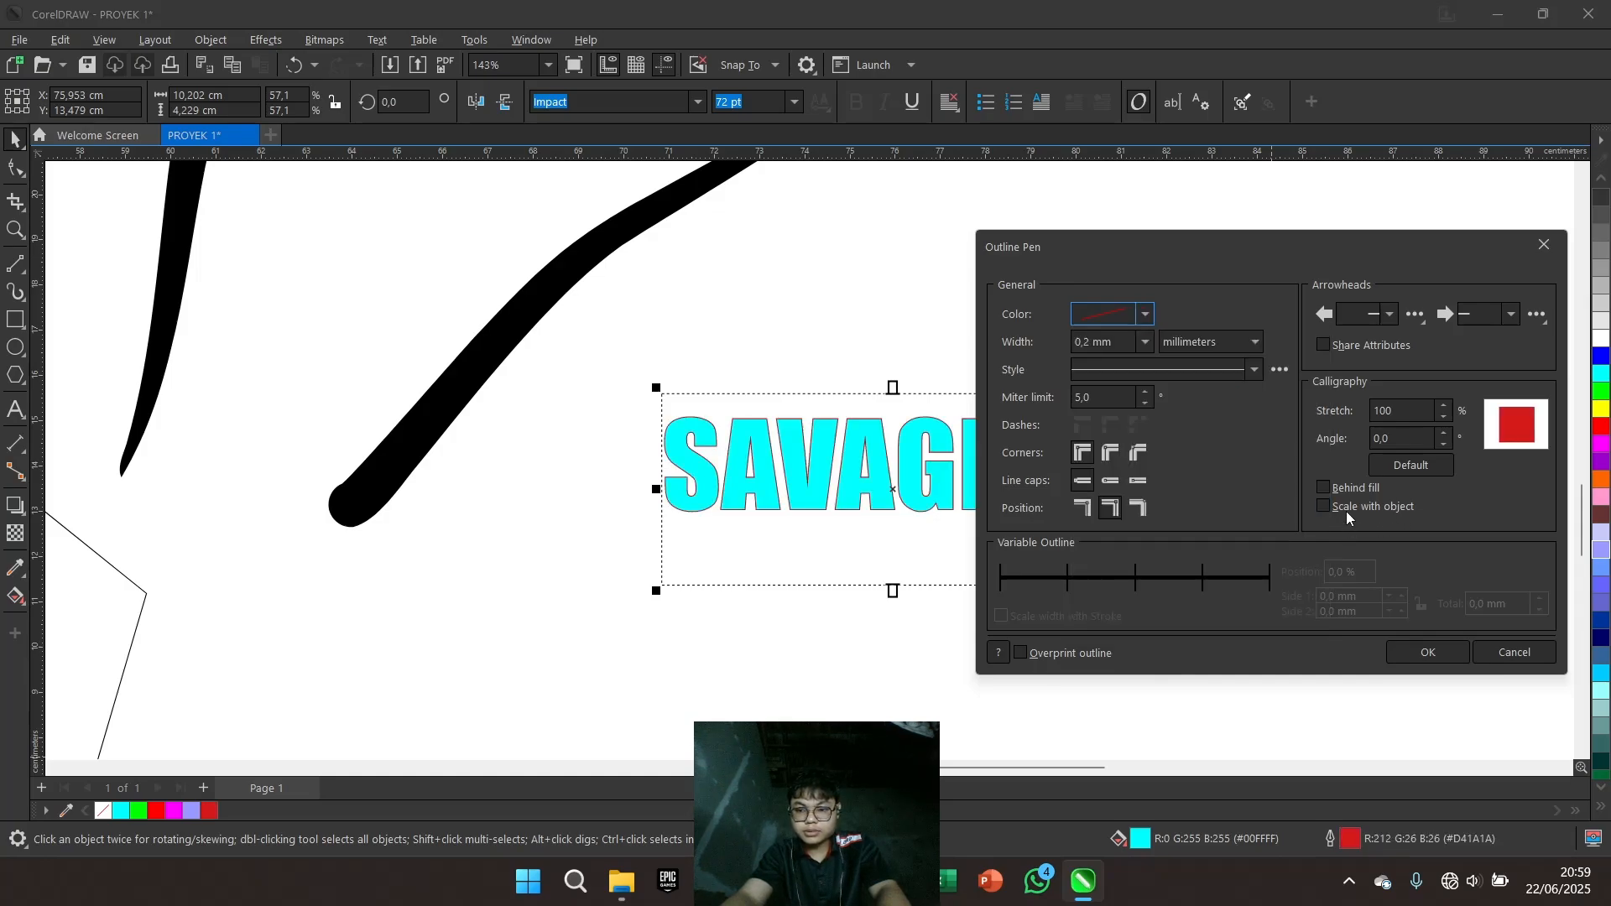
Place the SAVAGE text's outline behind the fill, keep it centred, and set its width to 2.0 mm
click(1325, 492)
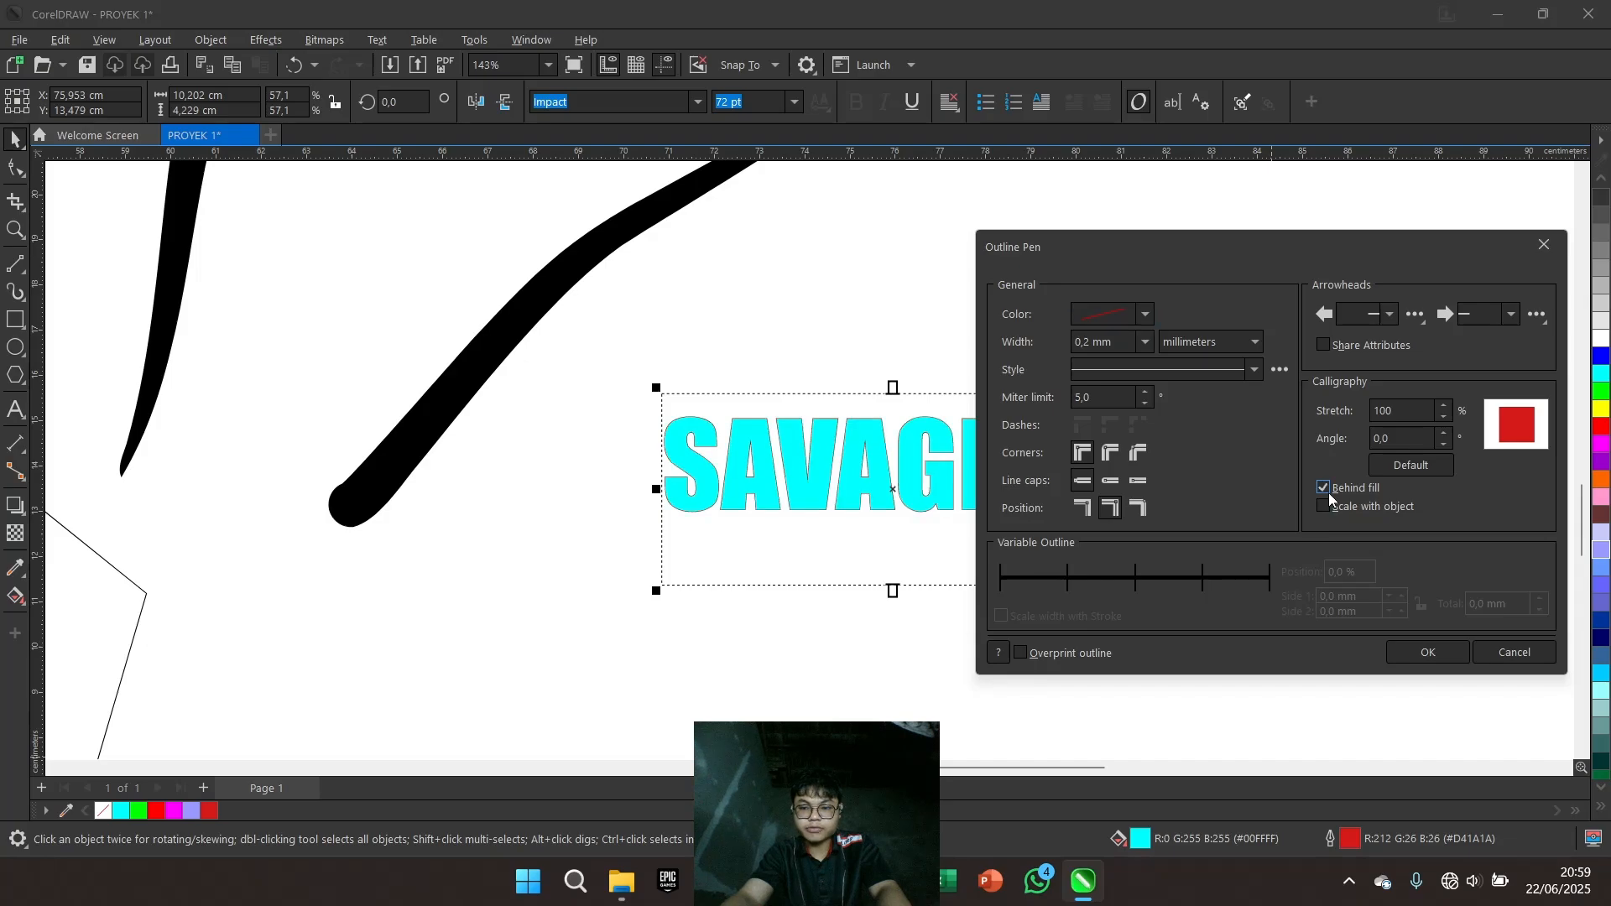
click(1108, 515)
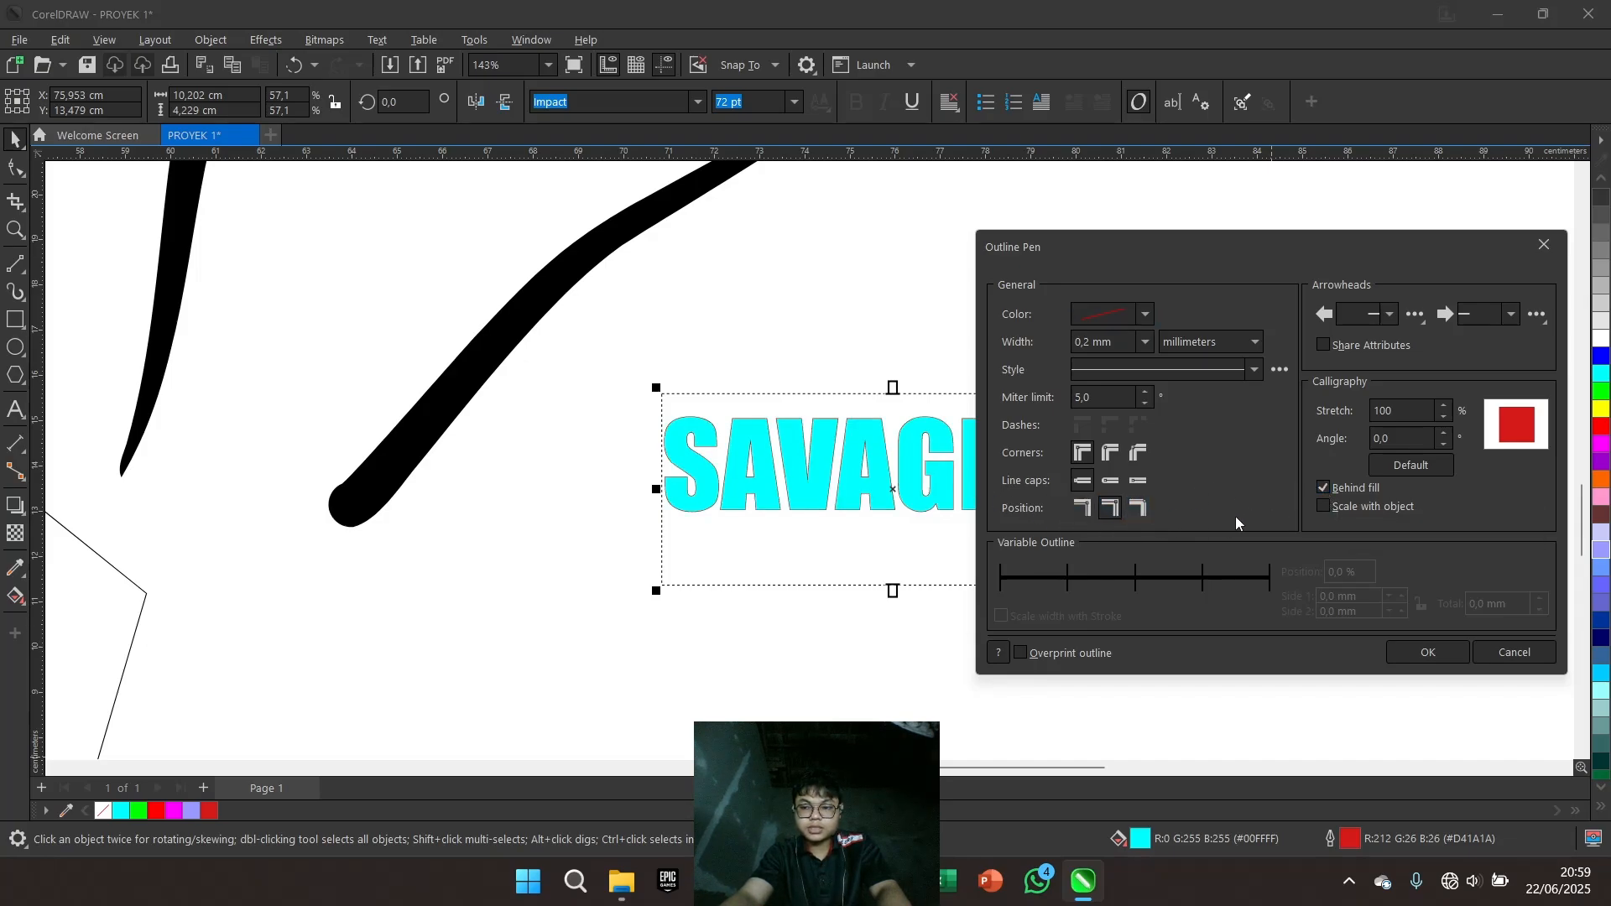
click(1145, 342)
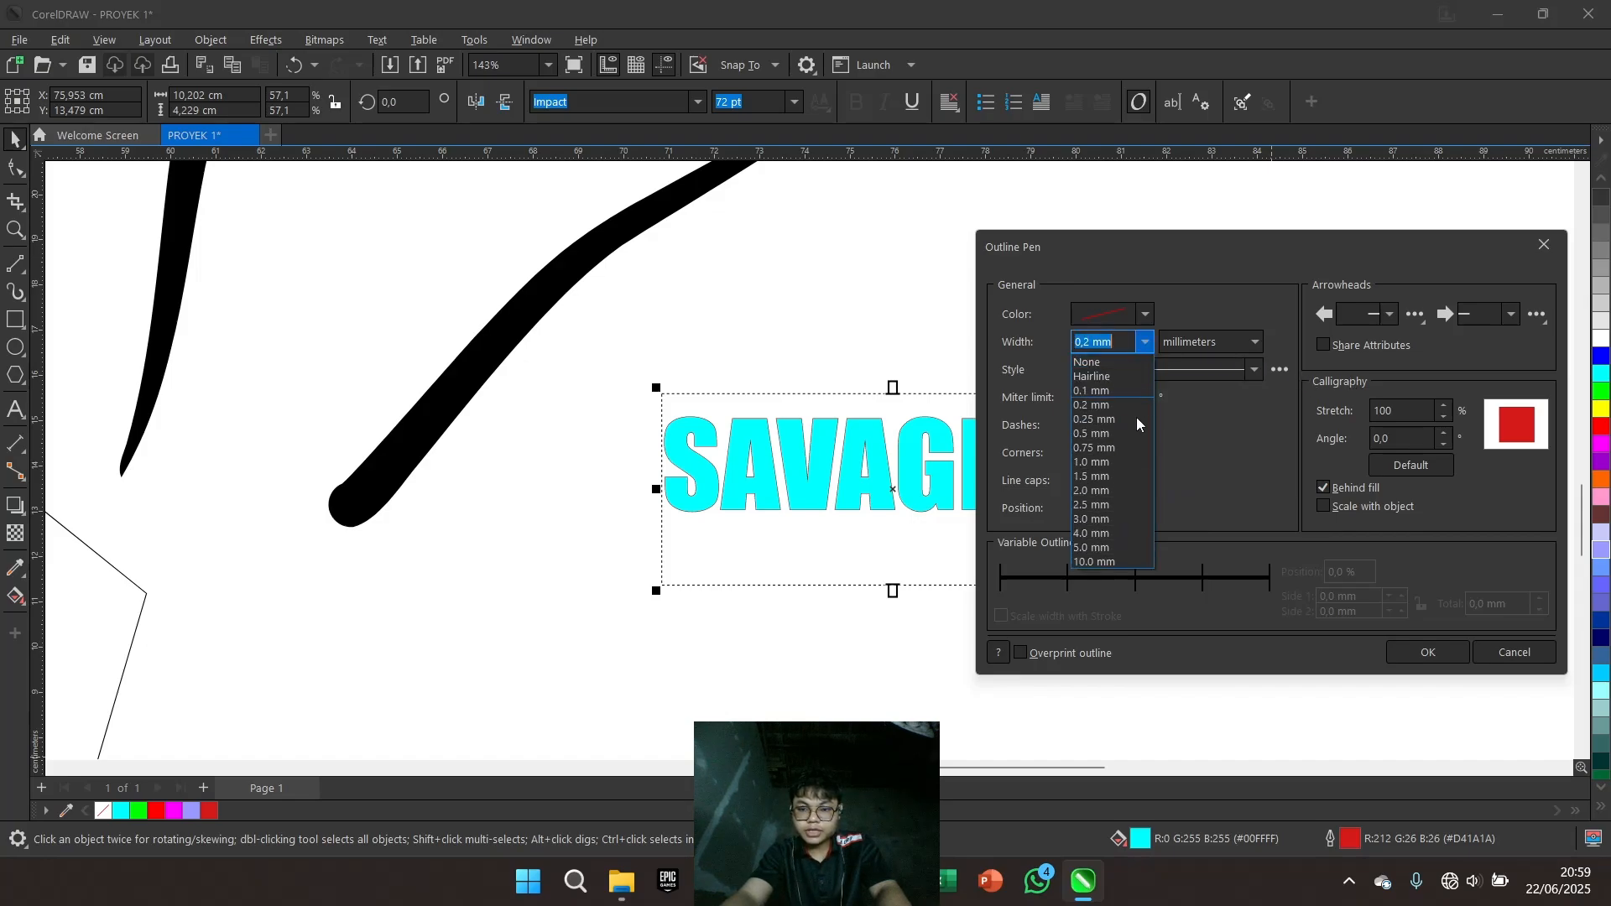
click(1107, 491)
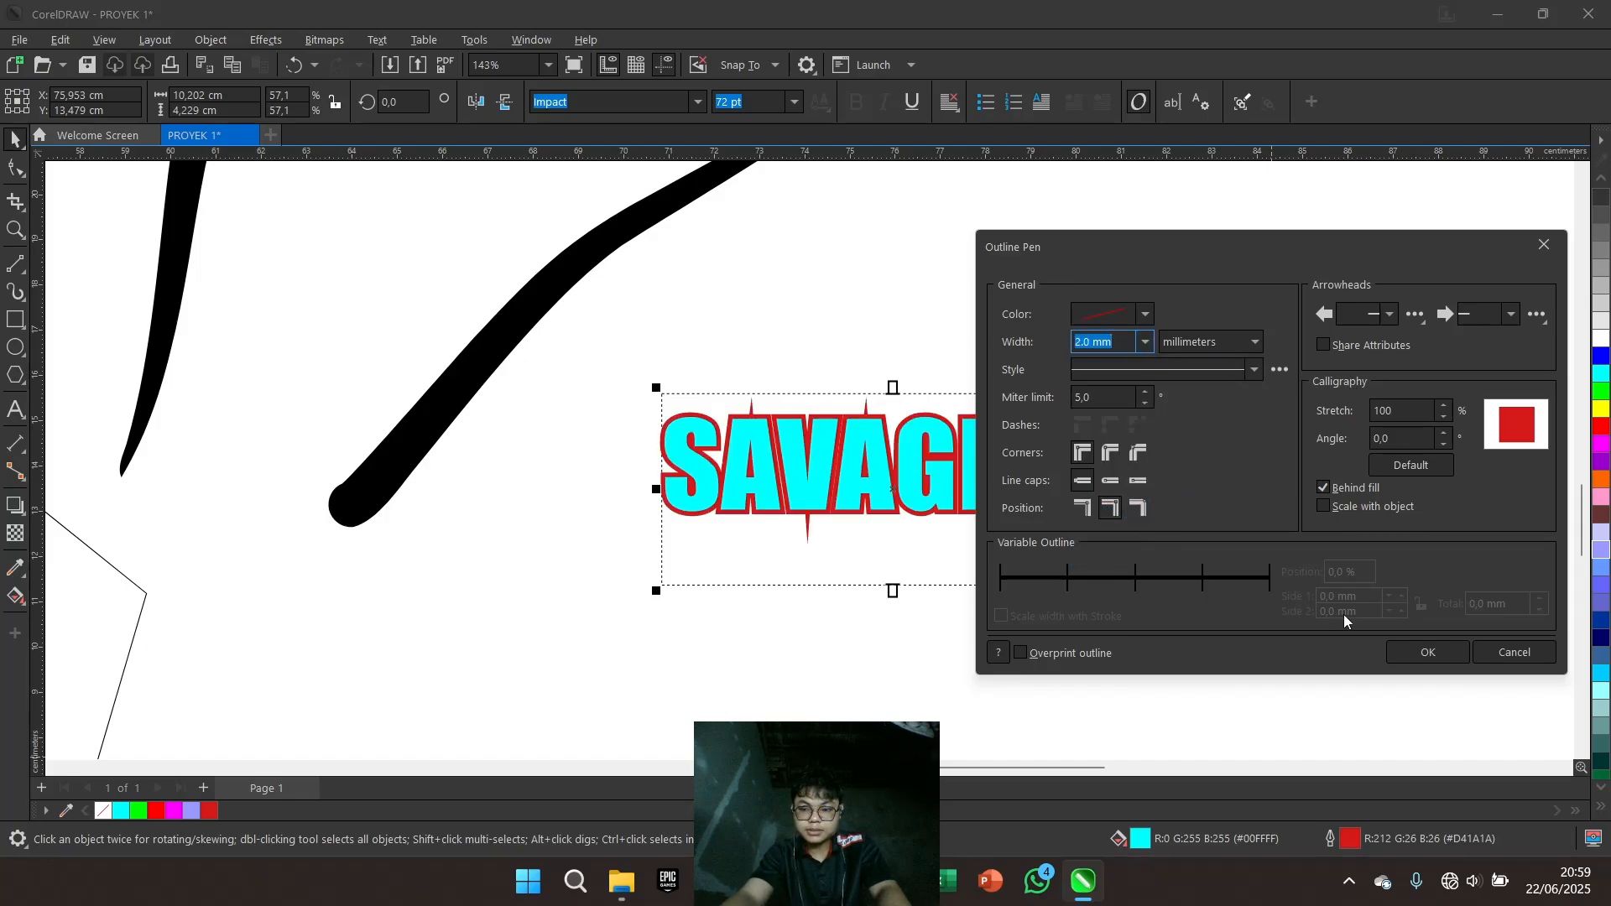
Preview a 1.5 mm outline on the SAVAGE text, and set the outline width to 3.0 mm behind the fill
click(1145, 342)
click(1108, 474)
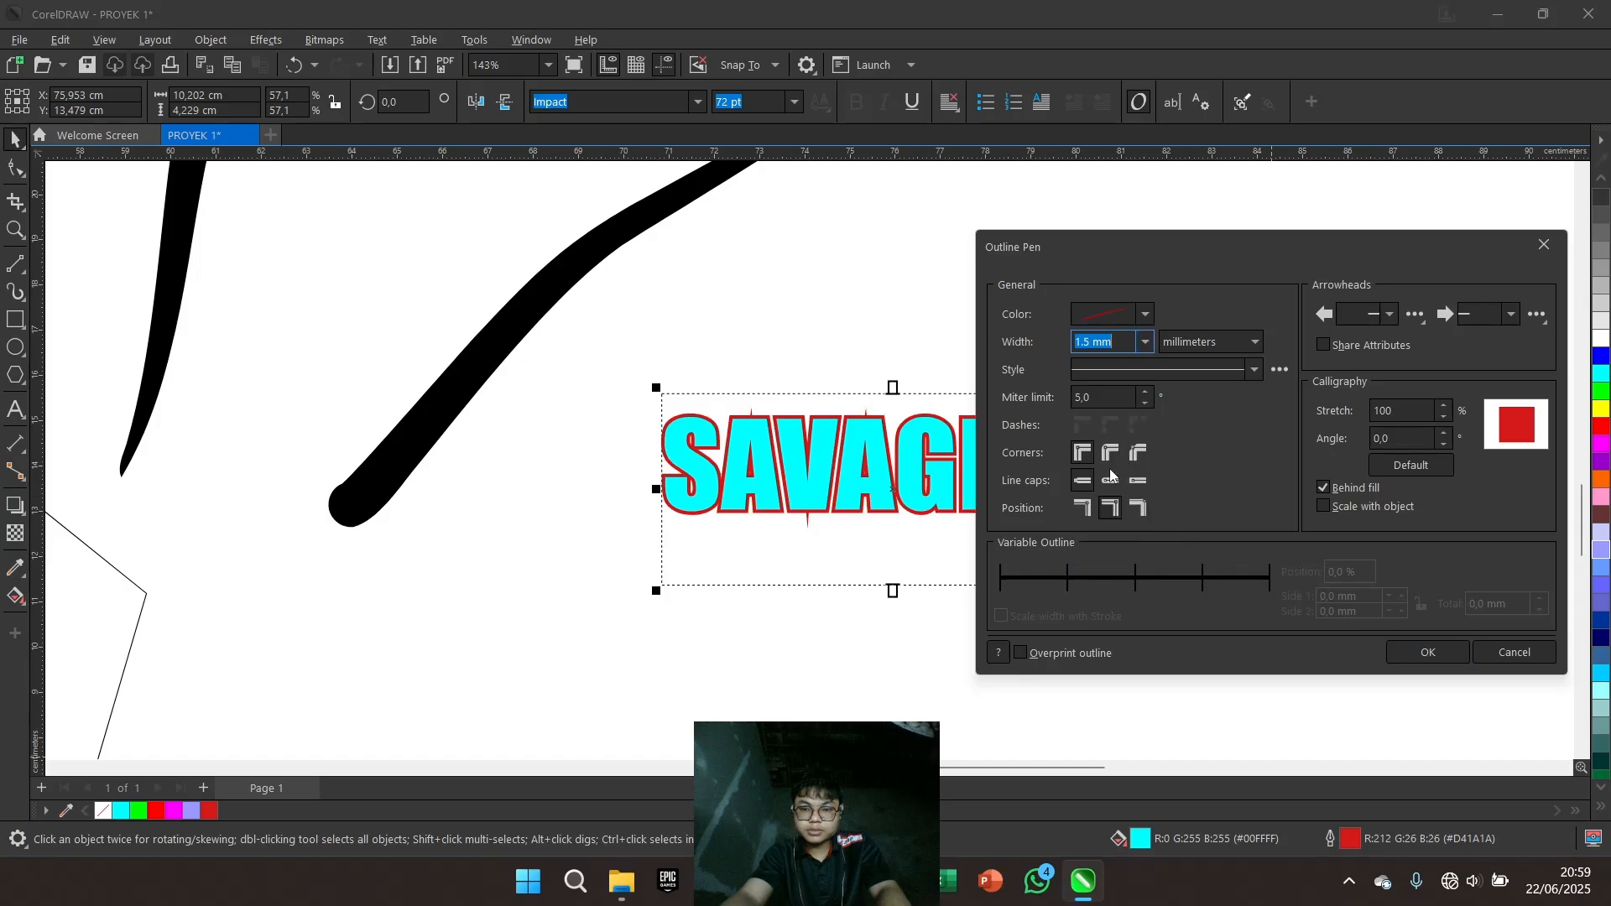
click(1145, 343)
click(1108, 524)
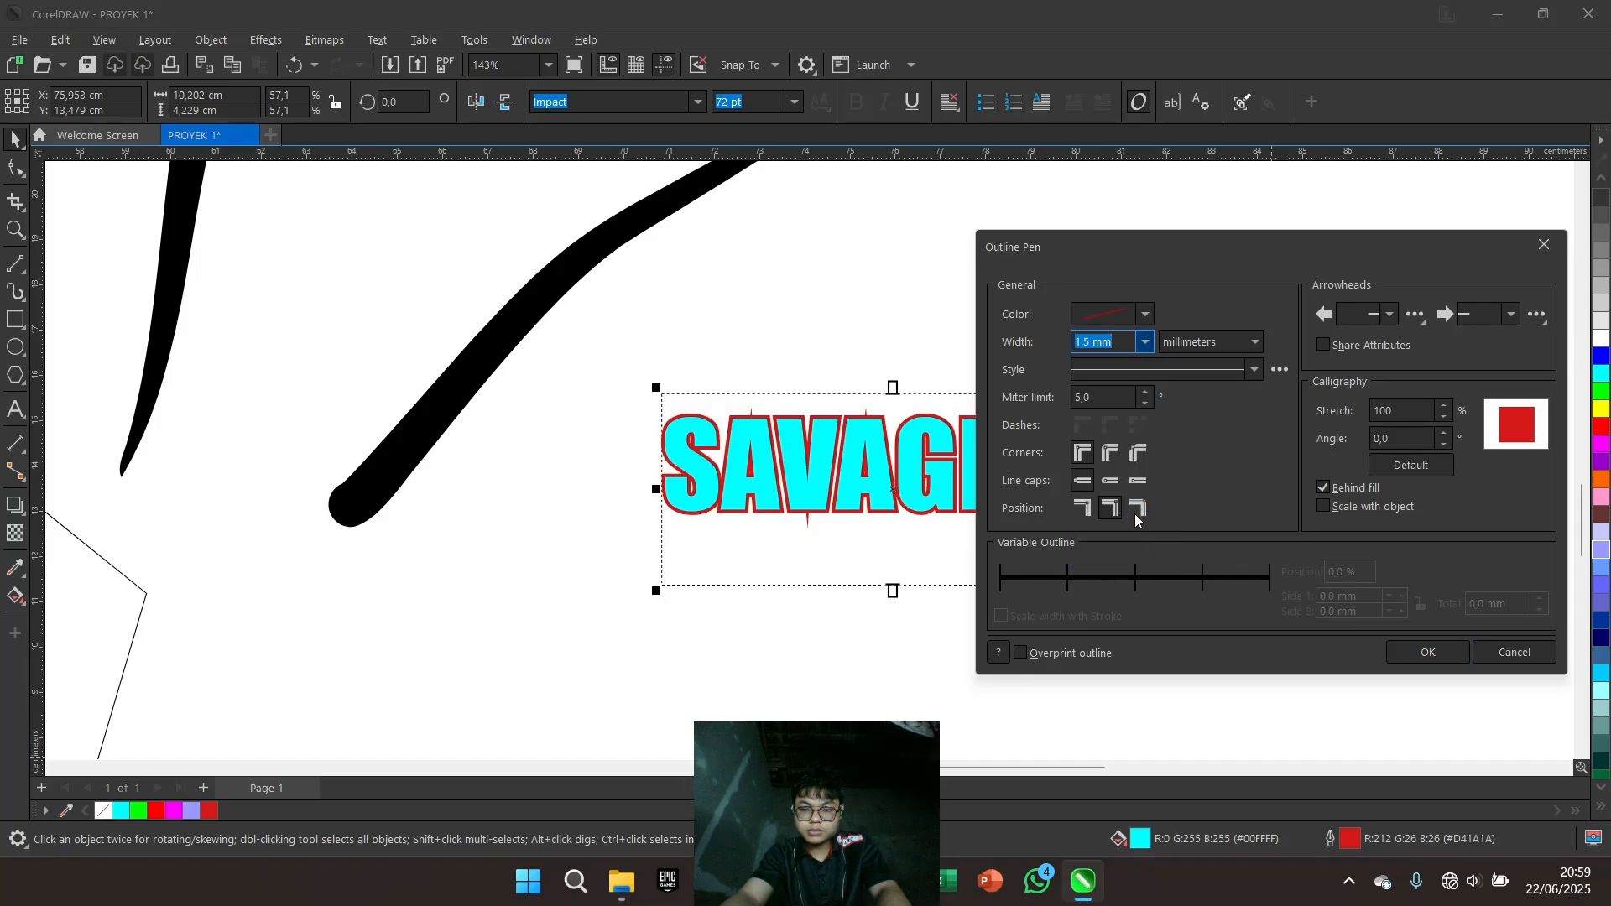
click(1340, 496)
click(1334, 493)
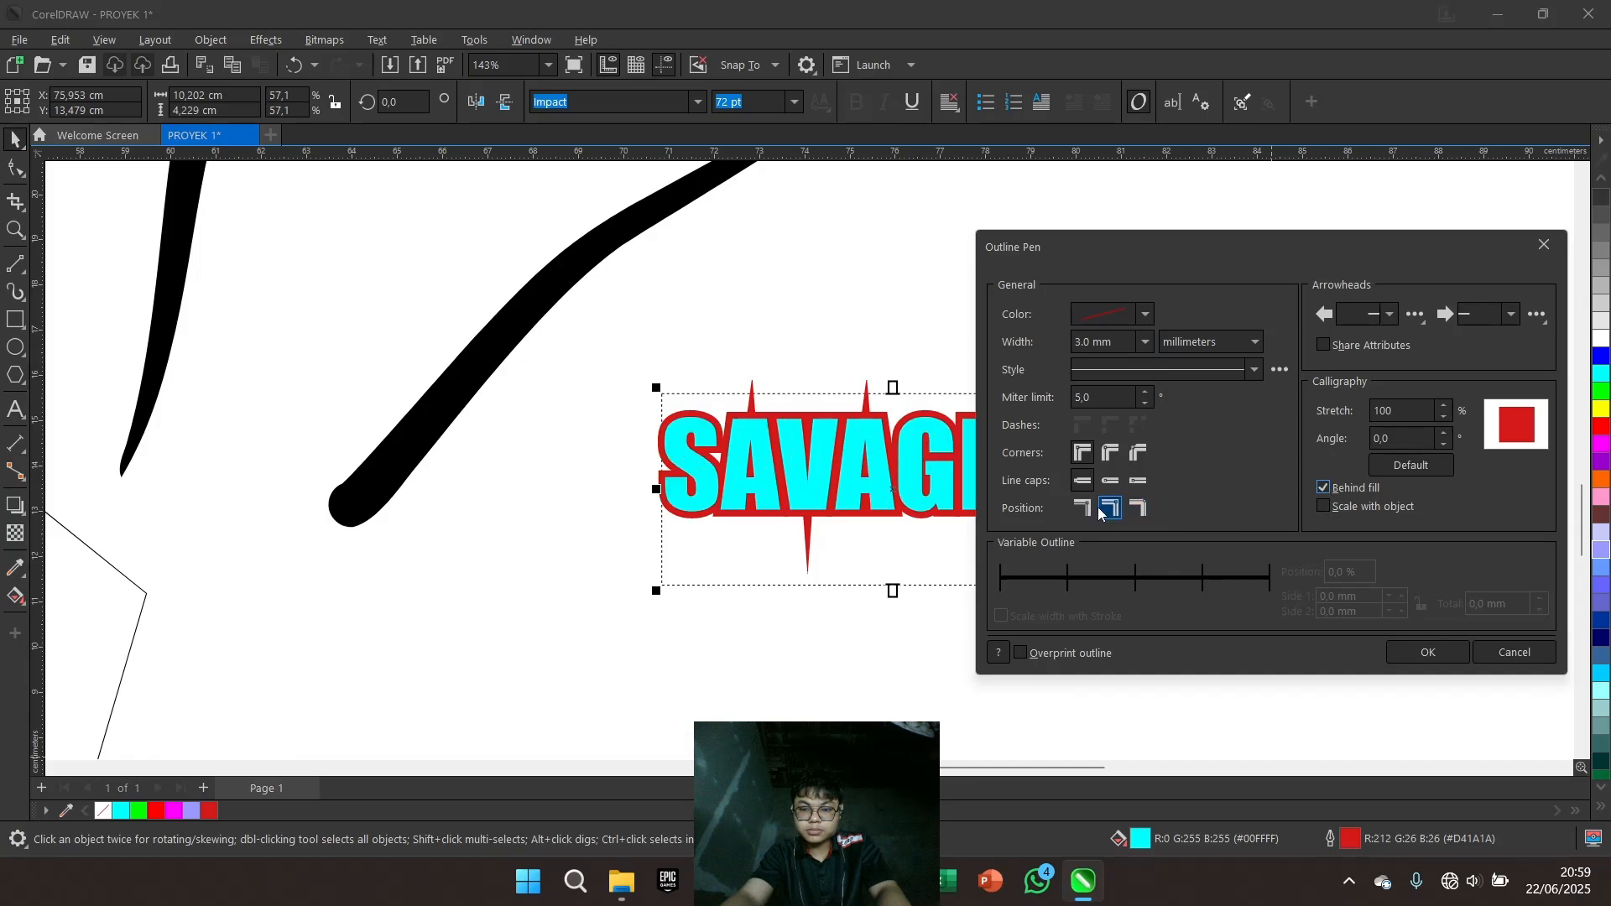
Compare the outline position and corner options, and apply a centred outline with bevelled corners to the SAVAGE text
click(1138, 507)
click(1109, 508)
click(1111, 485)
click(1138, 454)
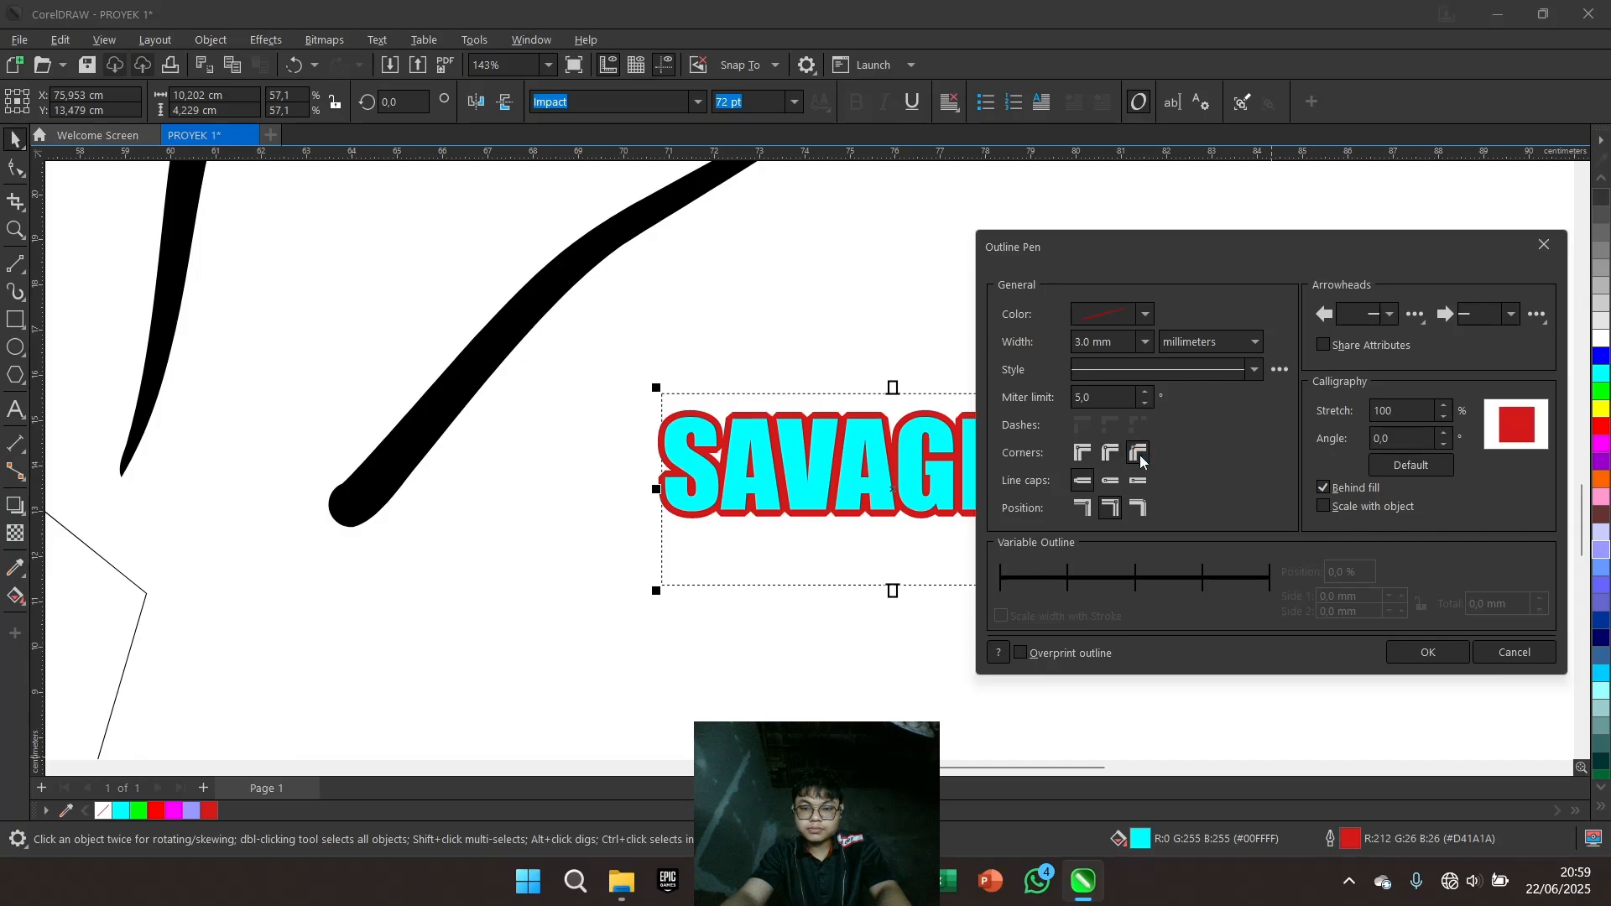
click(1117, 458)
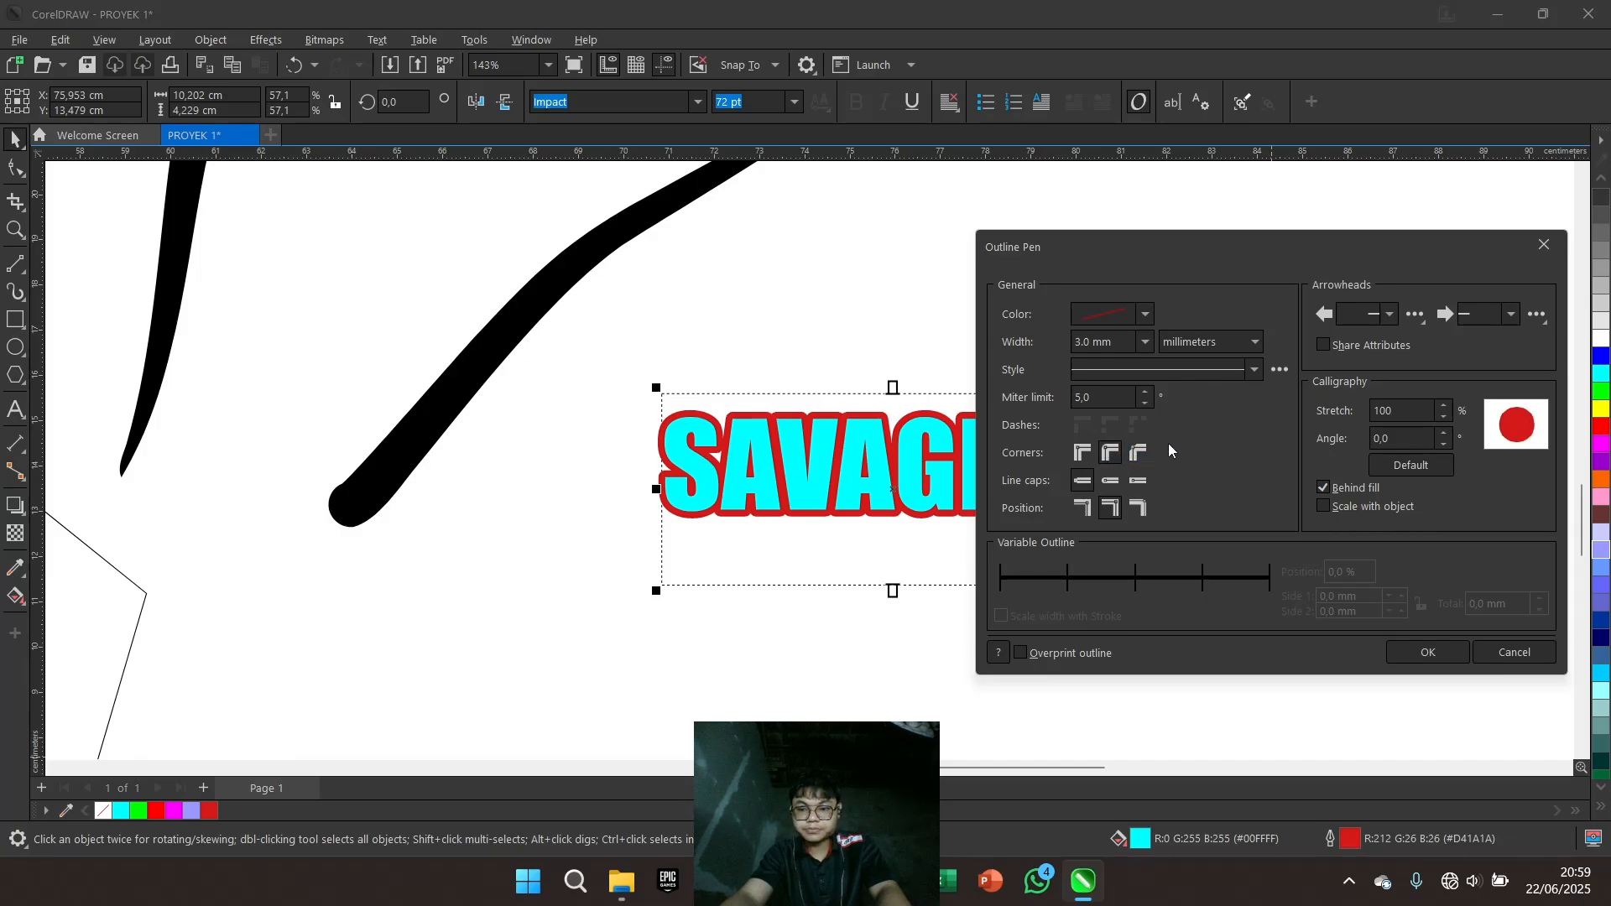
click(1427, 652)
Shrink the SAVAGE text frame until it cuts off a letter, and enlarge it to about 10.9 × 3.8 cm
scroll(1031, 470, up, 2)
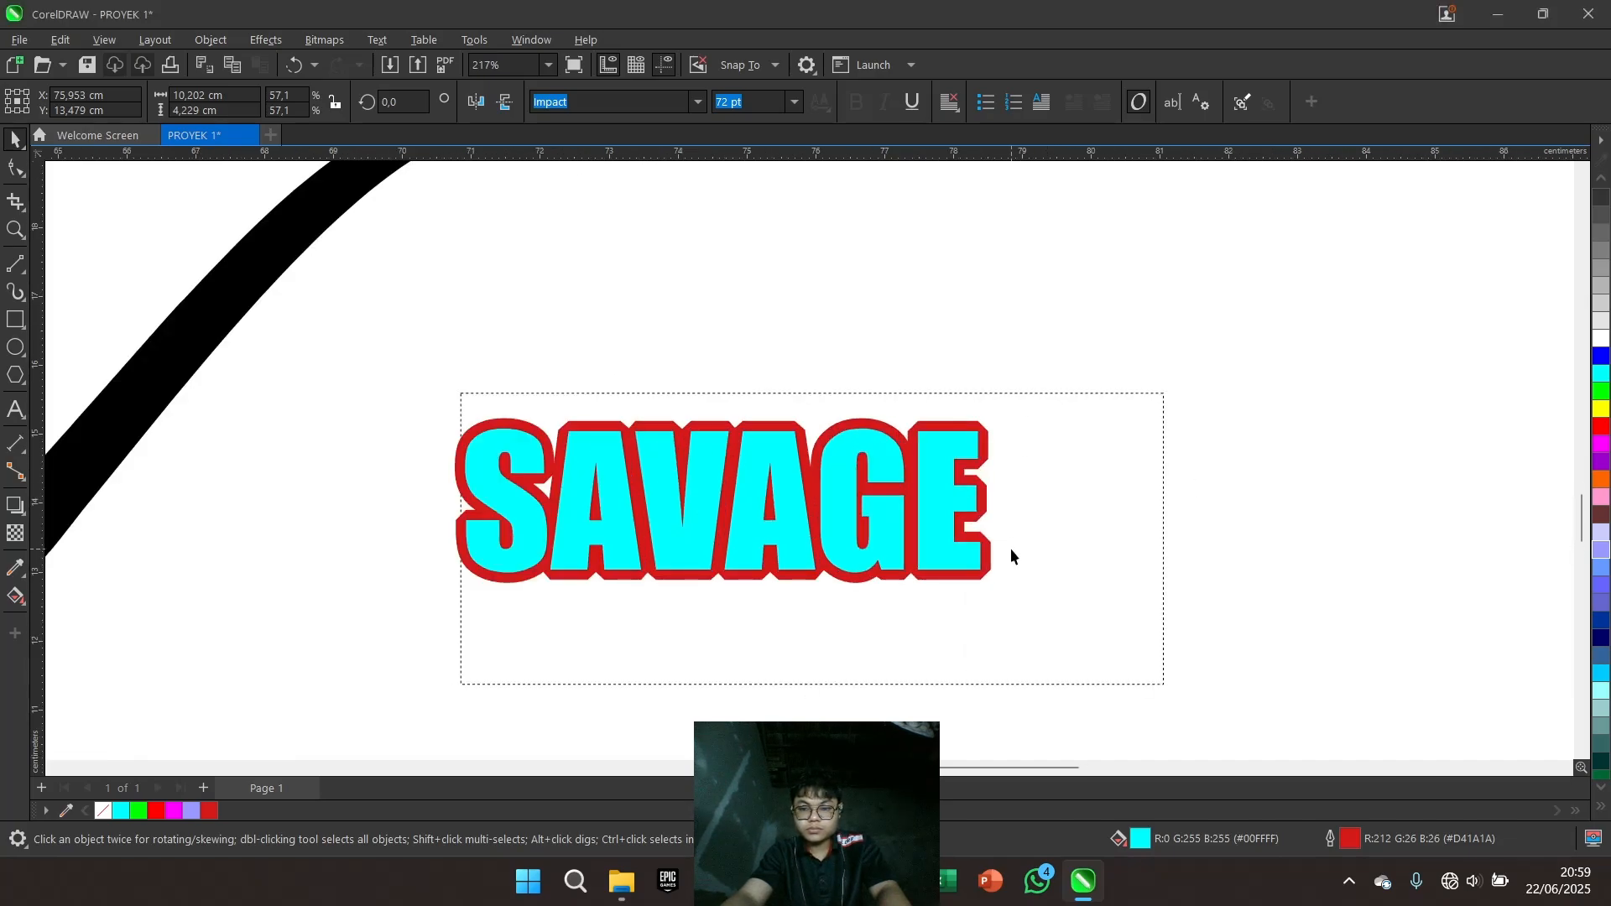
drag(1167, 686, 984, 612)
click(990, 612)
click(971, 604)
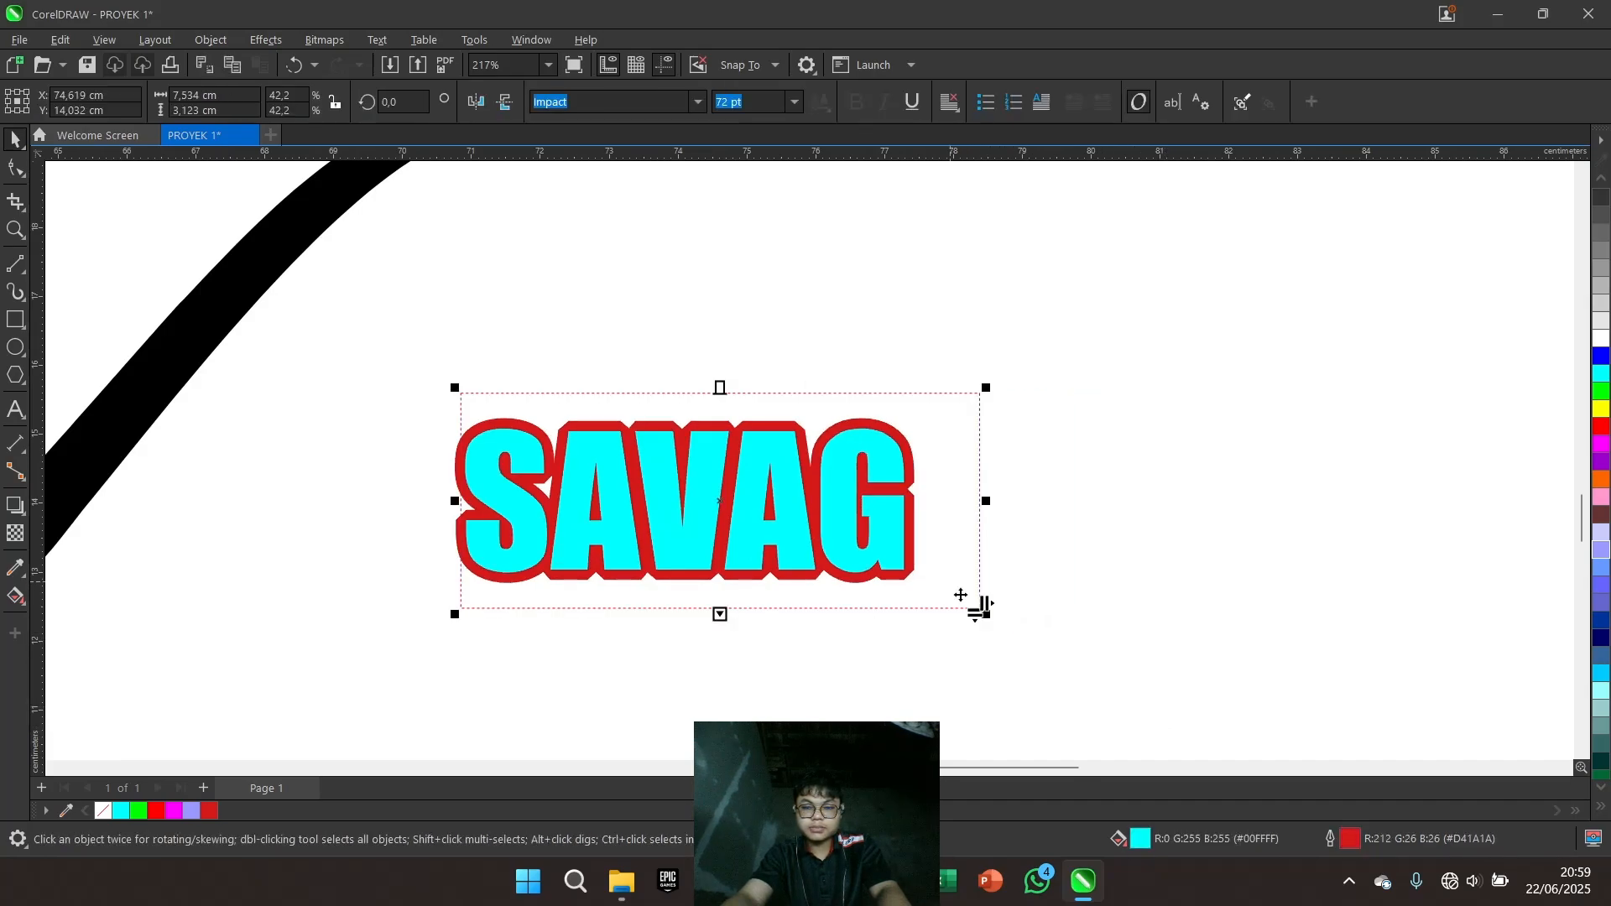
click(981, 618)
click(985, 611)
drag(984, 610, 1101, 657)
drag(1107, 525, 1214, 525)
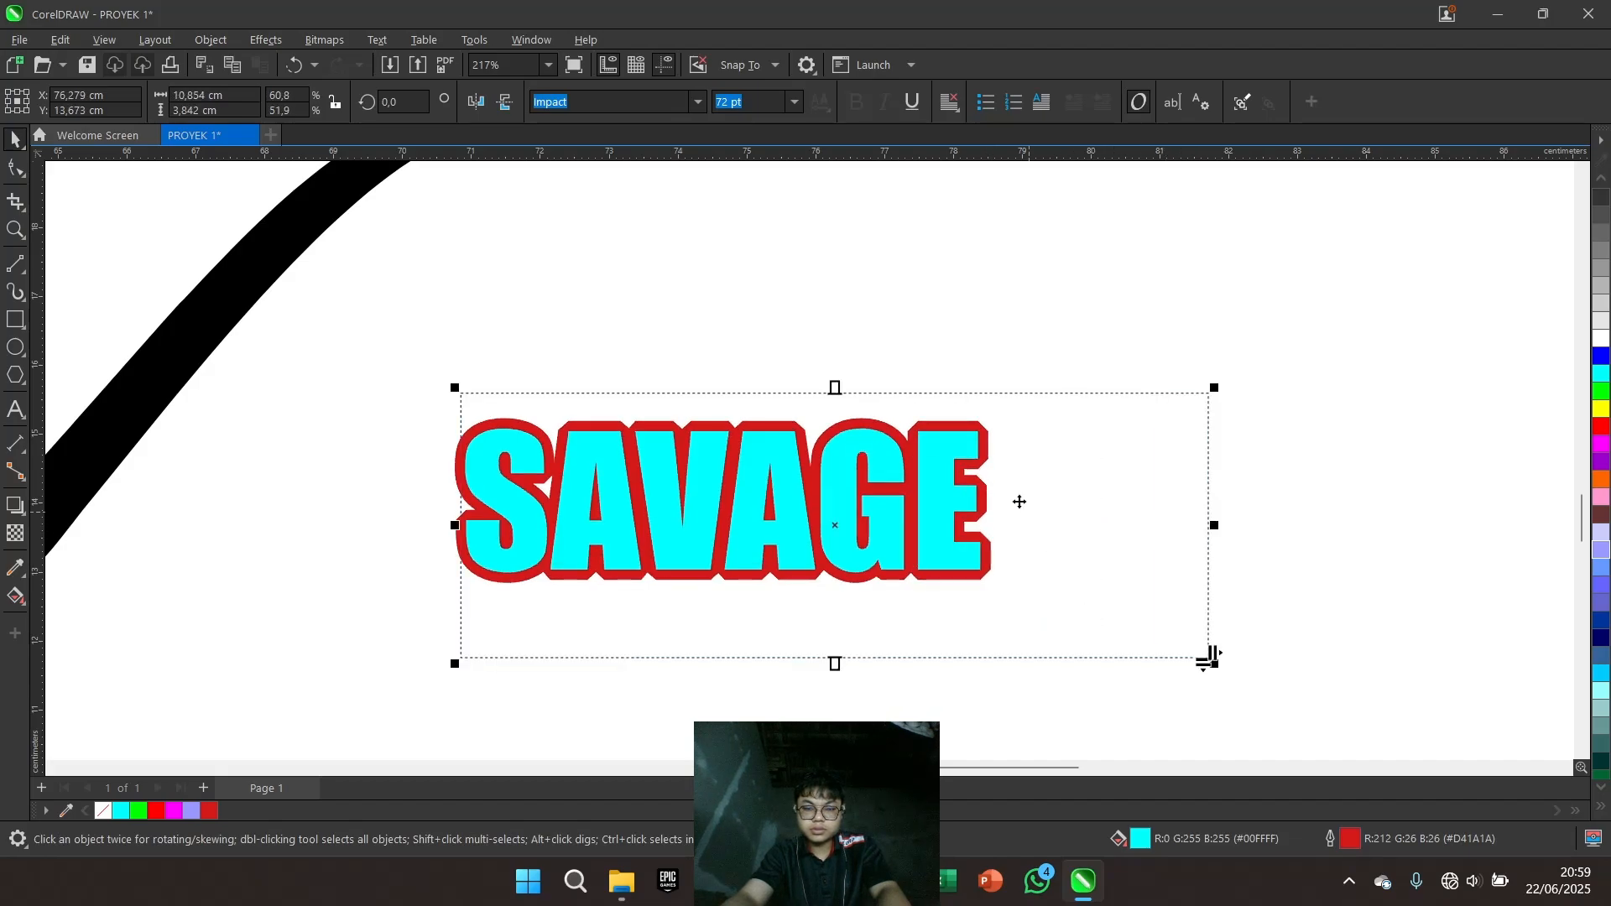
Review the SAVAGE text's outline settings, and resize its frame so the whole word fits, leaving nothing selected
double_click(1358, 837)
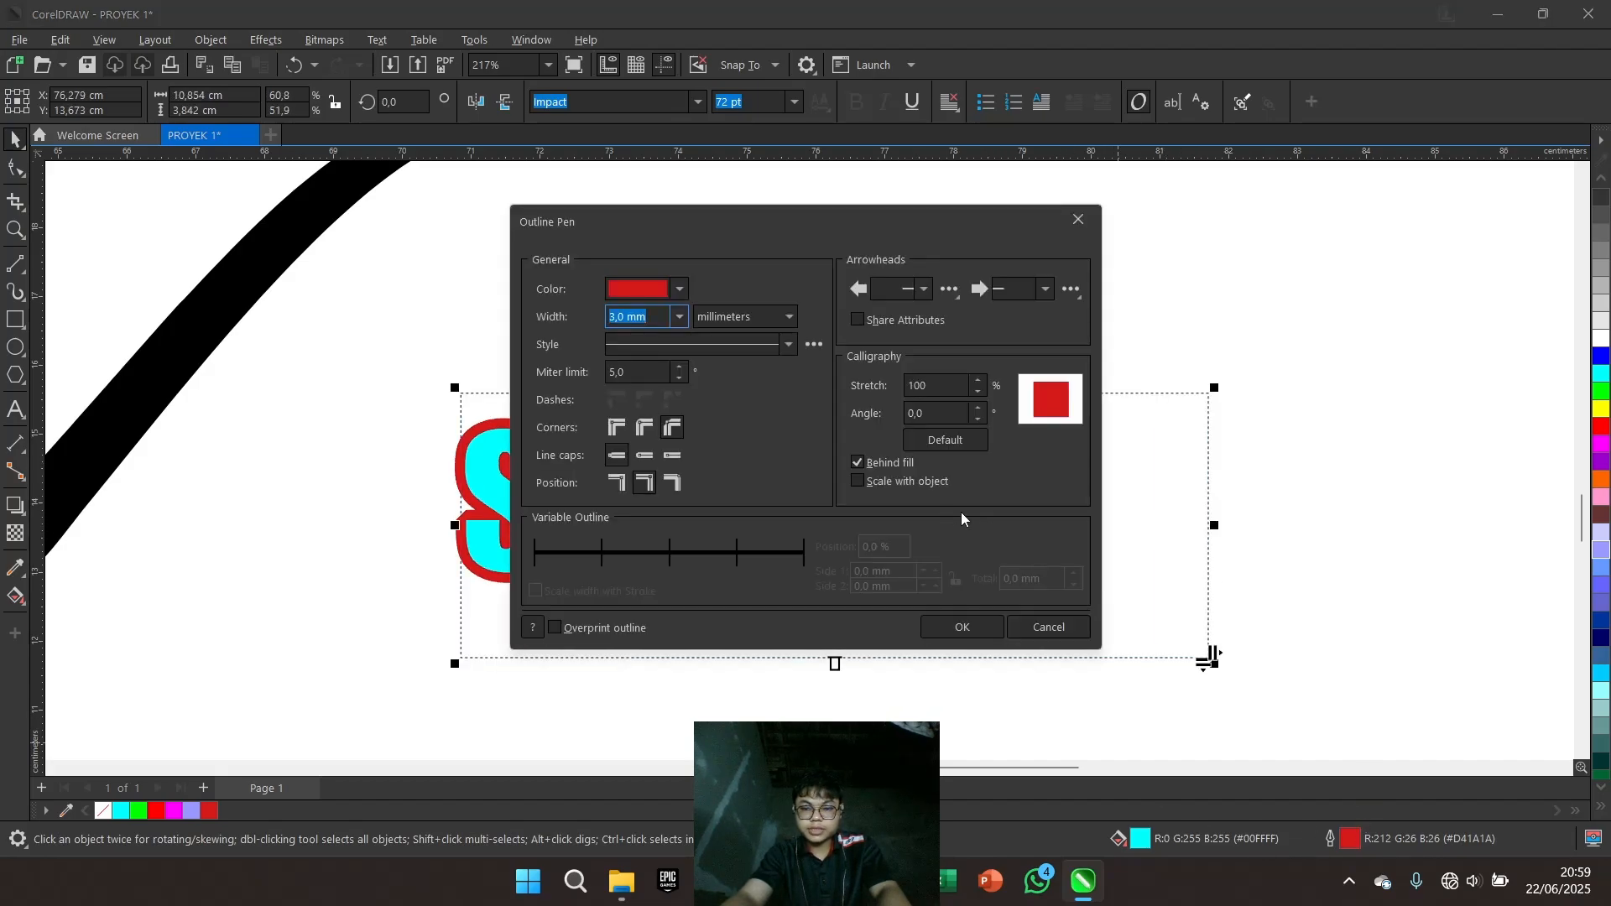
click(973, 629)
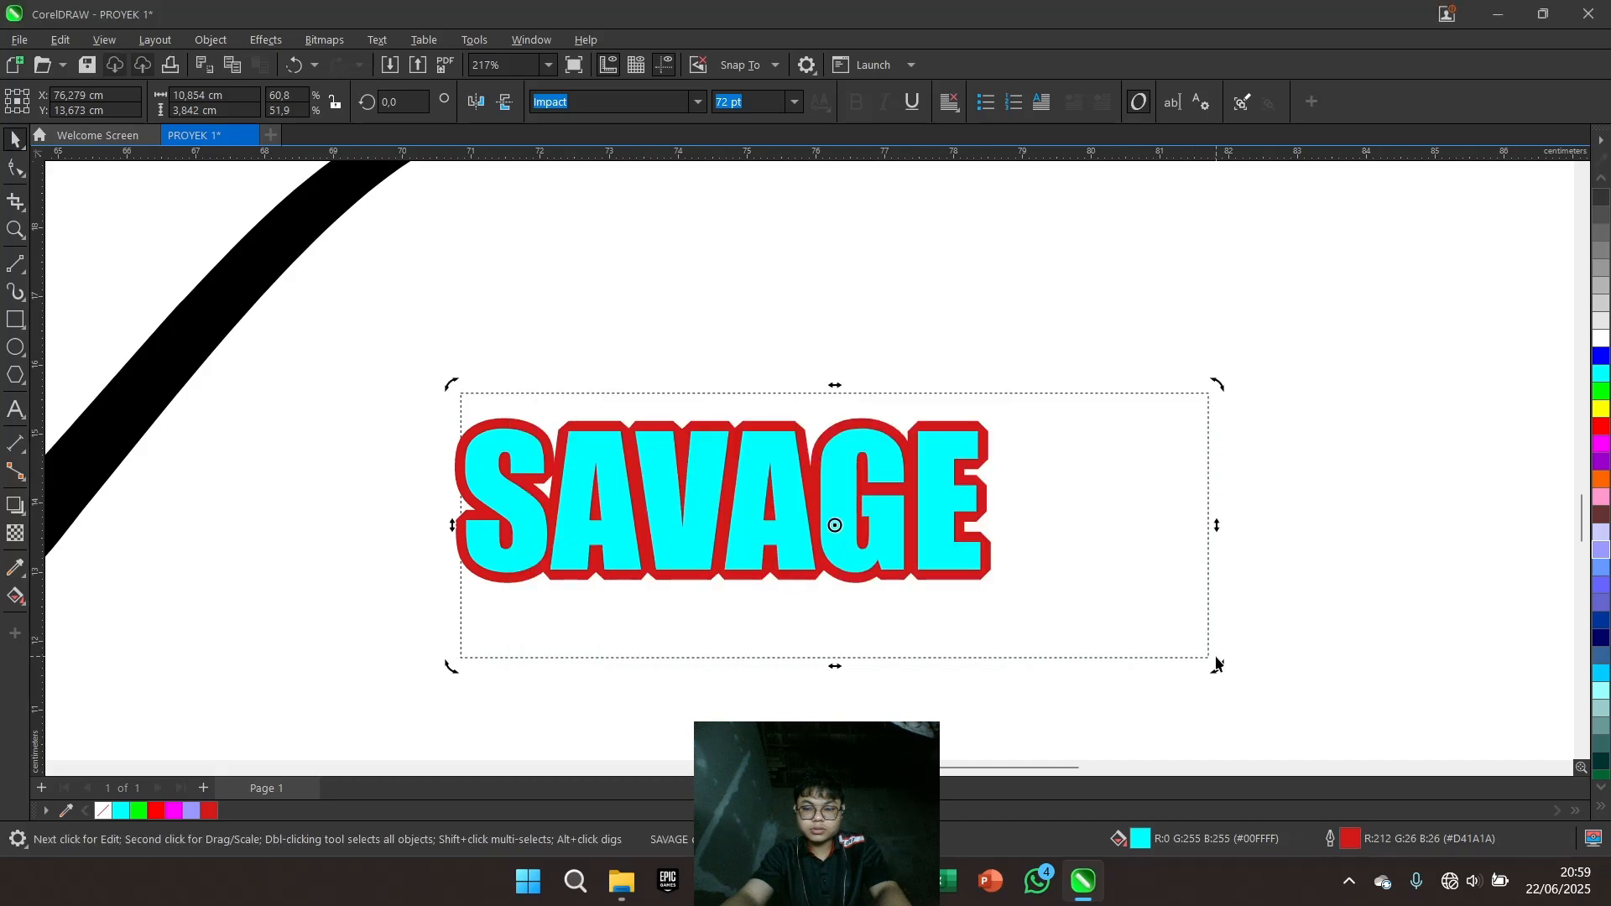
drag(1211, 657, 1150, 636)
click(931, 555)
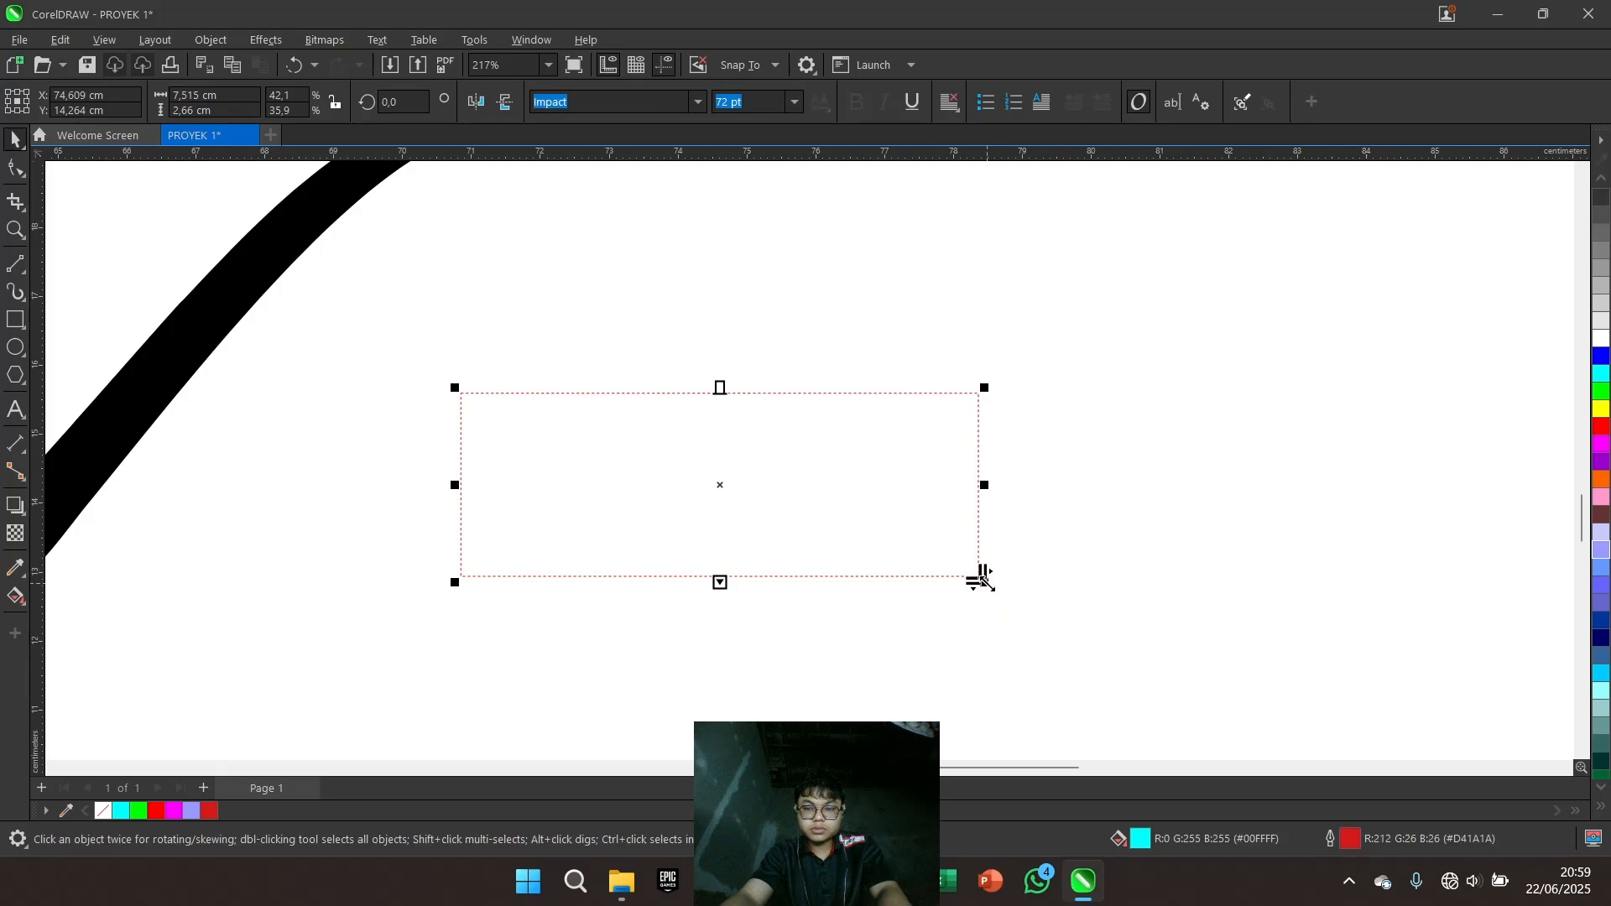
drag(983, 578, 1153, 641)
scroll(1147, 643, down, 2)
click(1084, 479)
scroll(1084, 479, down, 2)
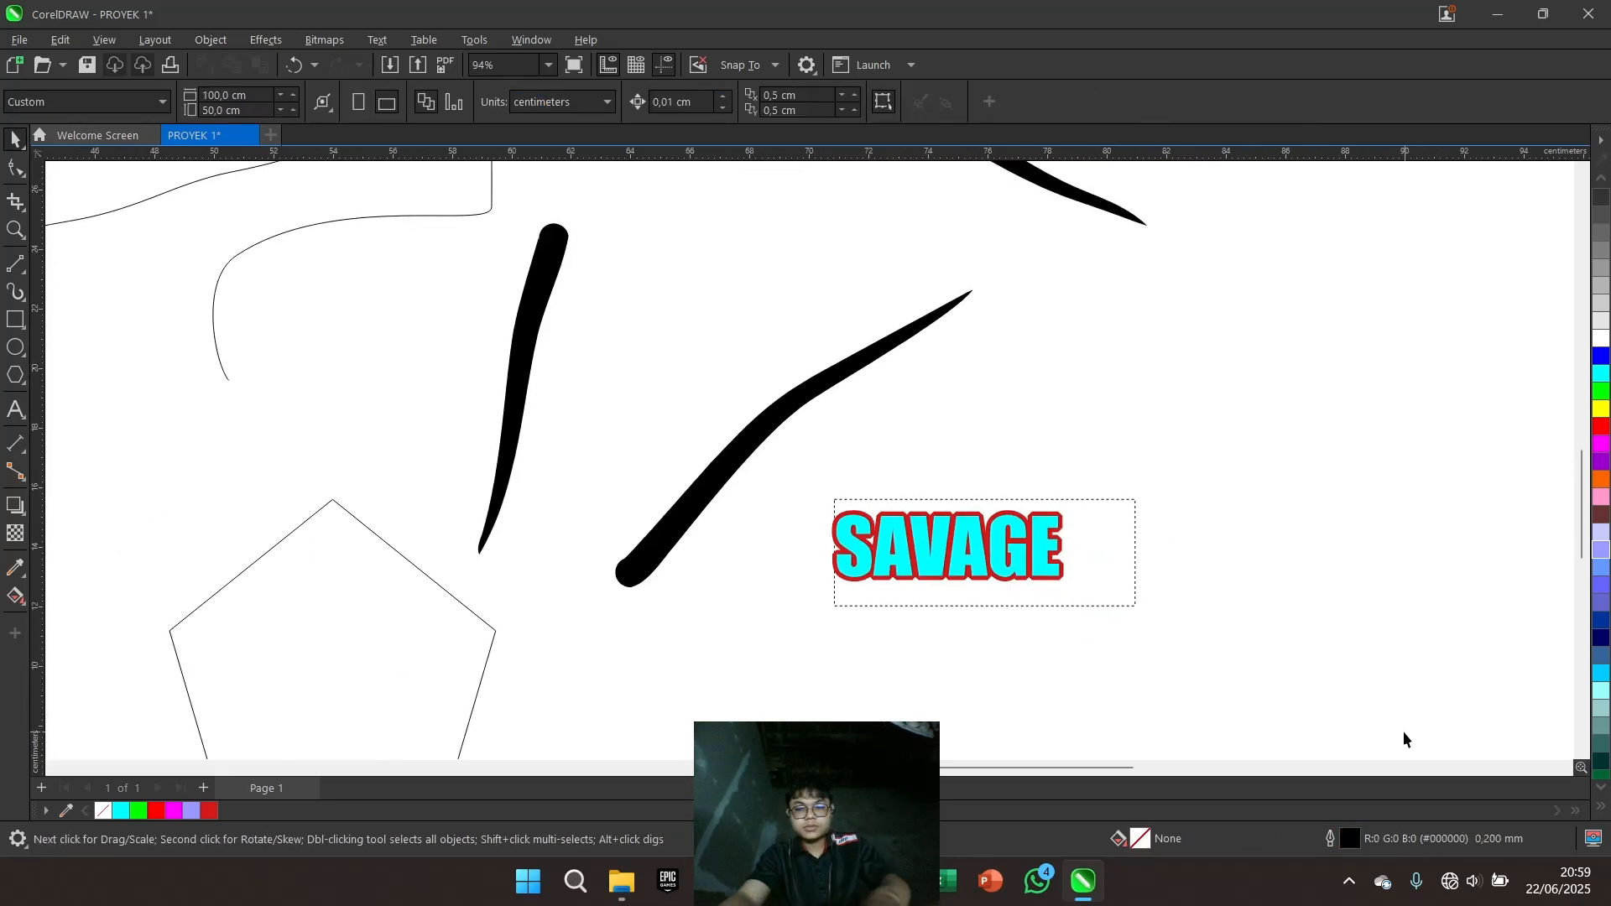
drag(958, 416, 1141, 450)
drag(798, 428, 915, 412)
scroll(443, 471, down, 1)
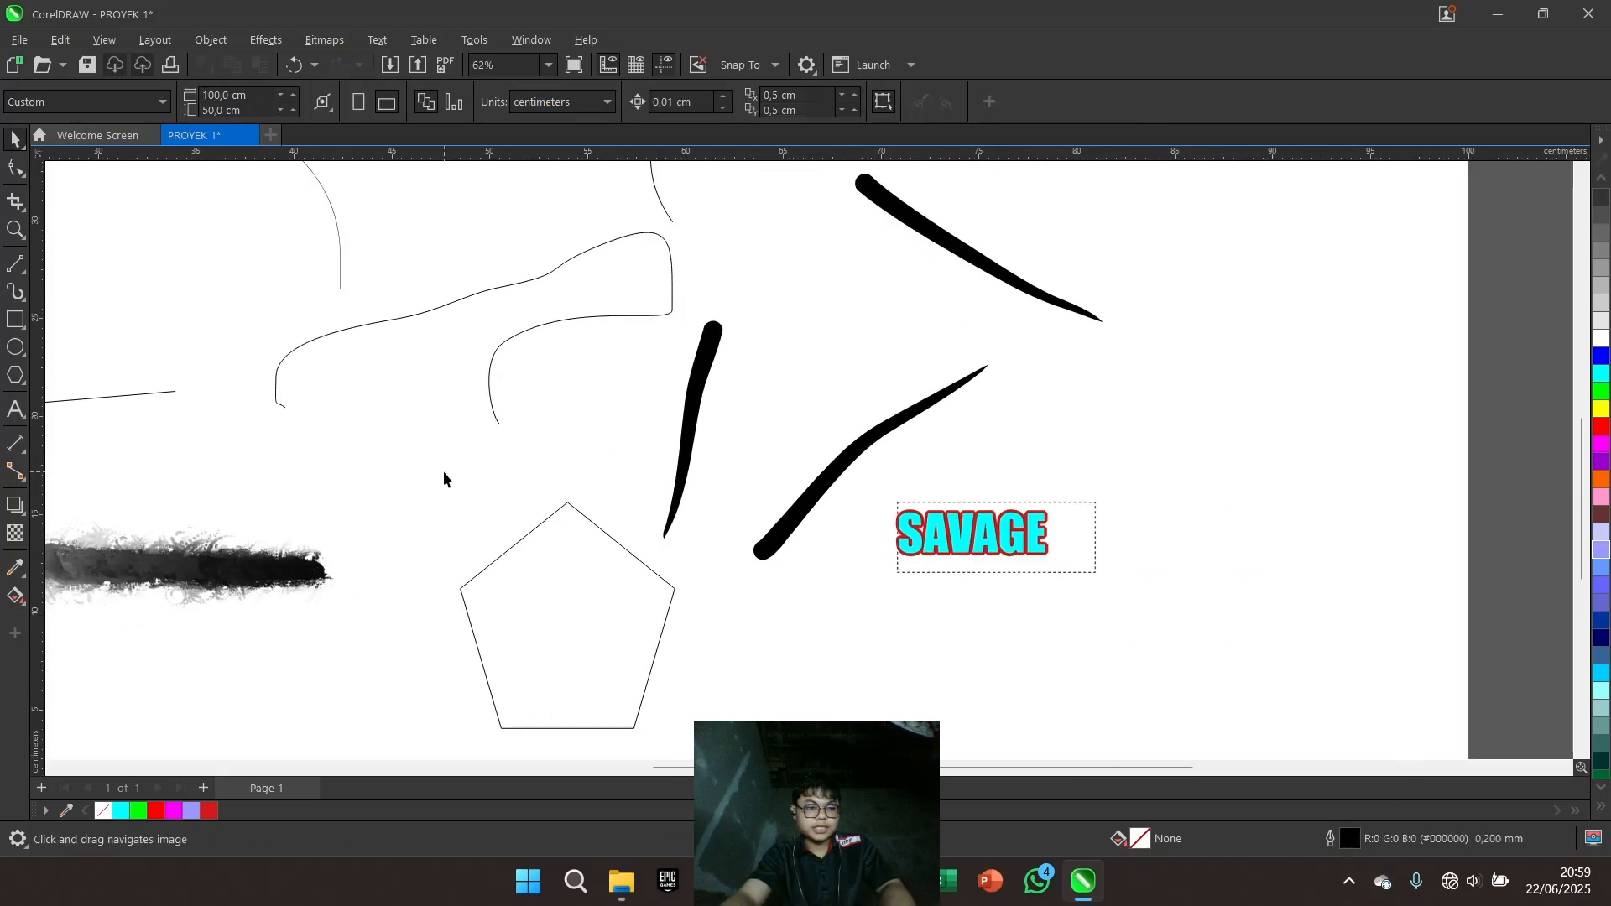
click(14, 444)
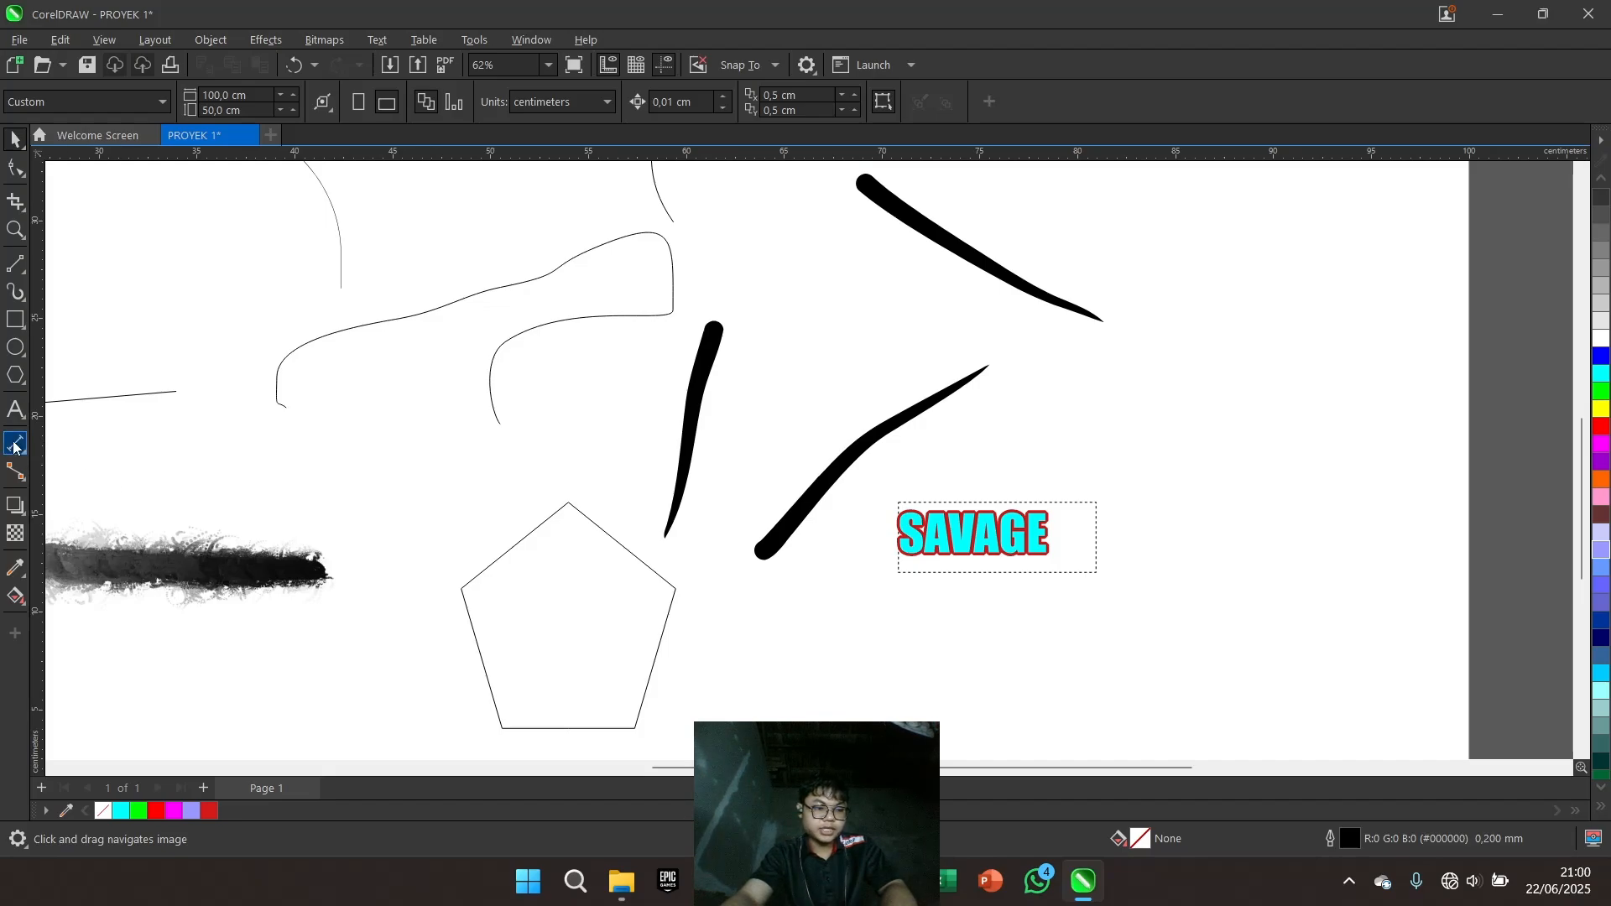
click(14, 445)
drag(270, 521, 568, 410)
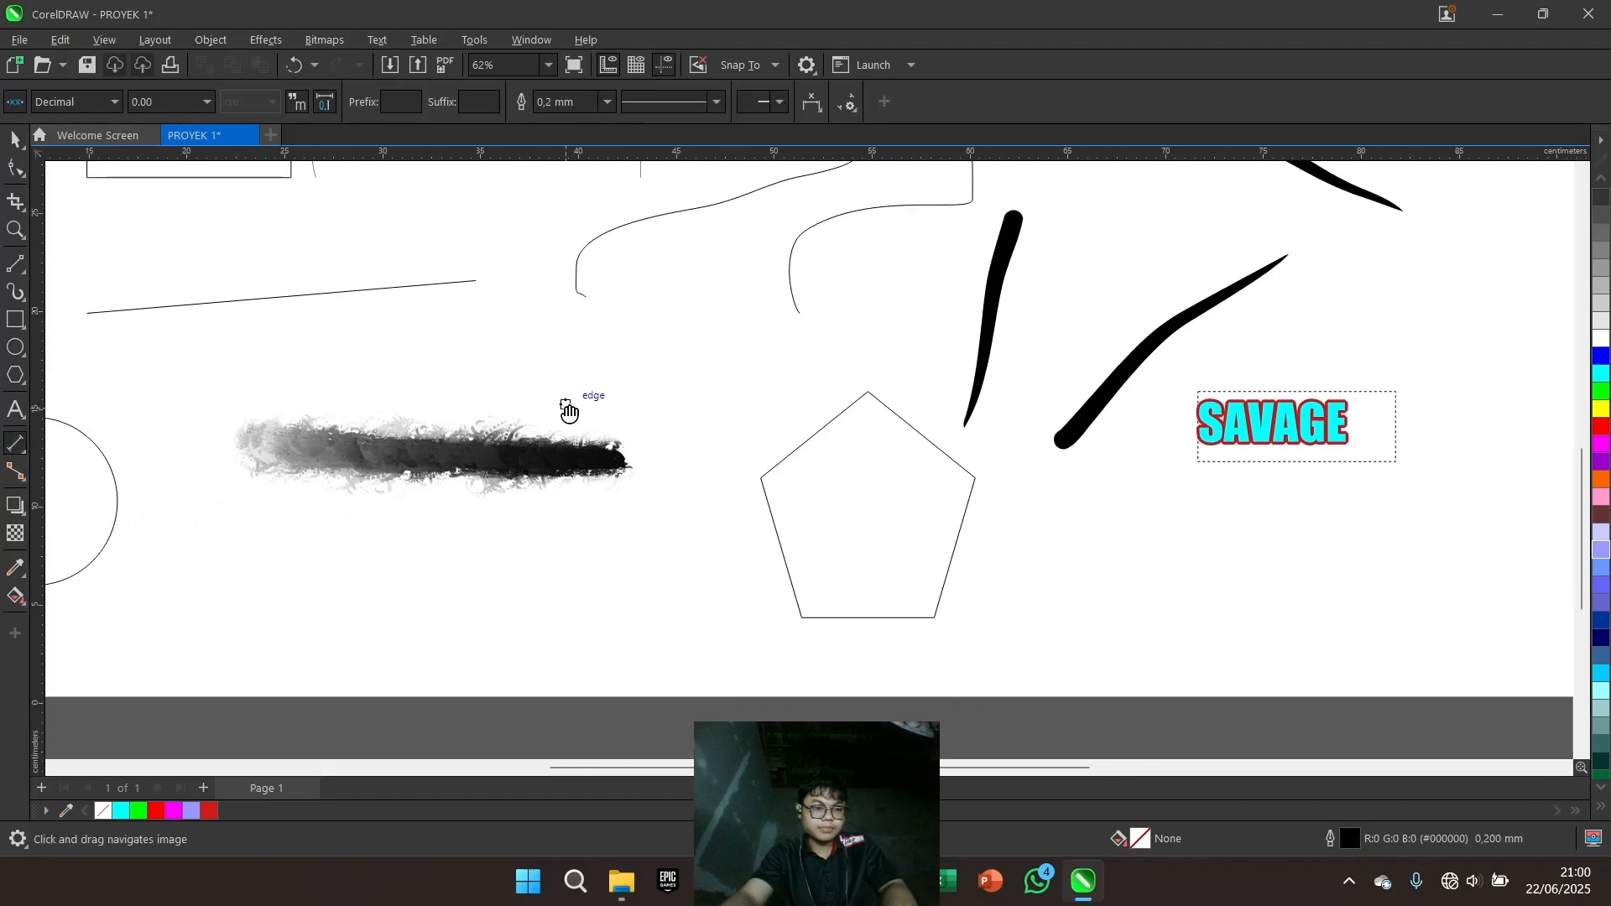
scroll(564, 408, up, 1)
drag(925, 617, 620, 545)
drag(537, 482, 1242, 720)
scroll(549, 408, down, 2)
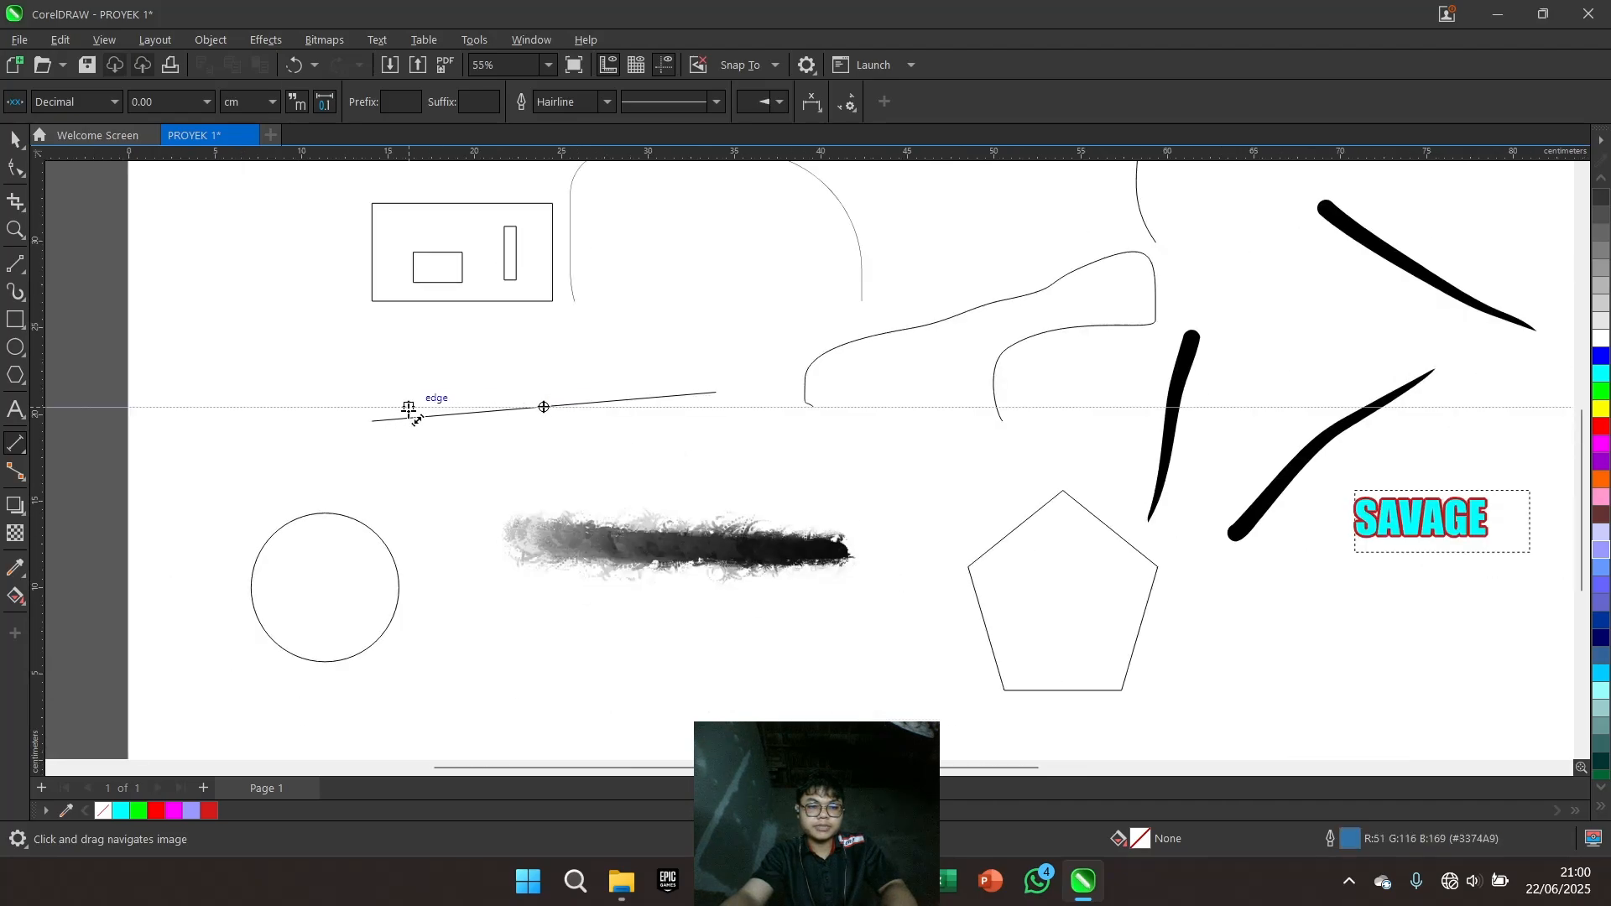
drag(380, 418, 755, 407)
scroll(755, 408, up, 1)
drag(698, 243, 732, 548)
Delete the two small rectangles inside the rectangle below the violet box, and the rounded curve beside it
key(space)
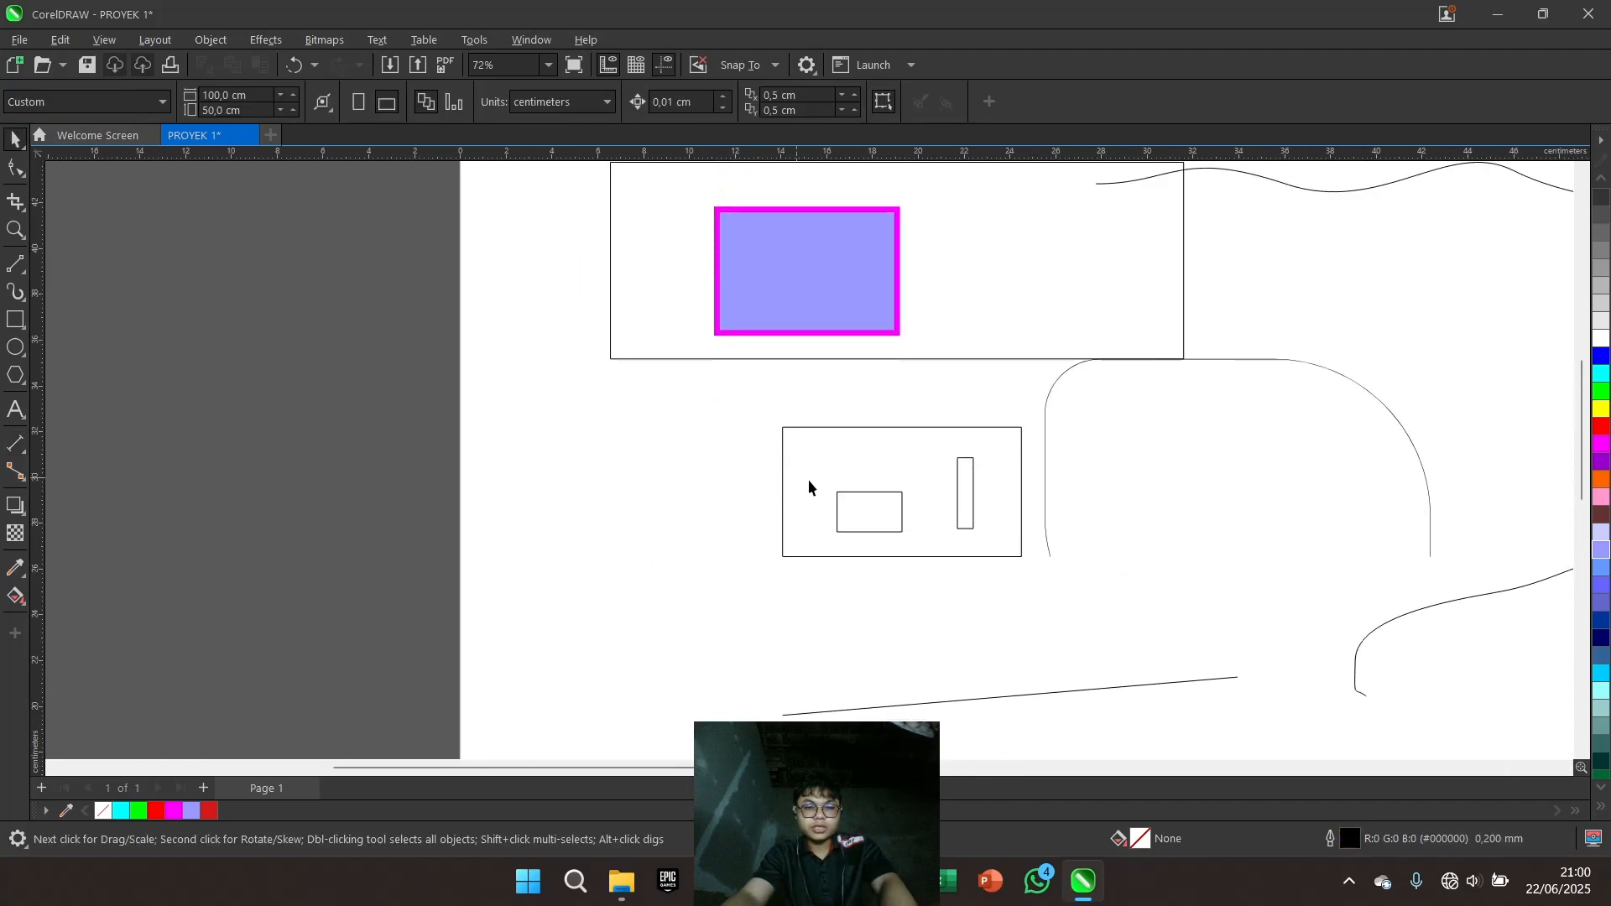
scroll(870, 492, up, 1)
click(873, 493)
key(Delete)
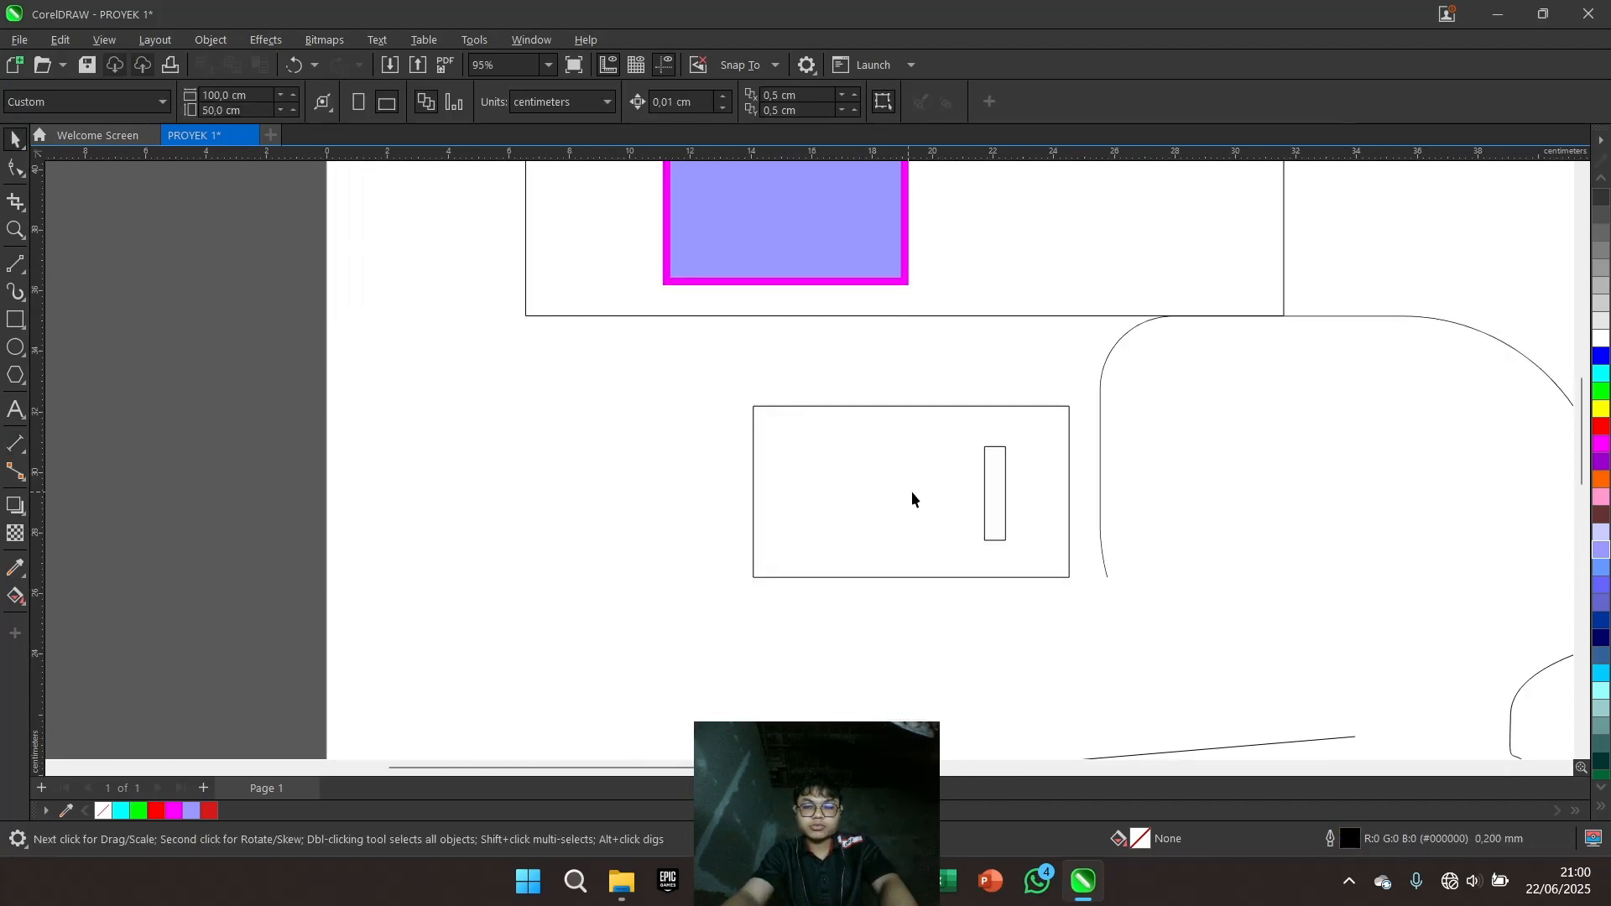
click(997, 497)
key(Delete)
scroll(922, 463, up, 1)
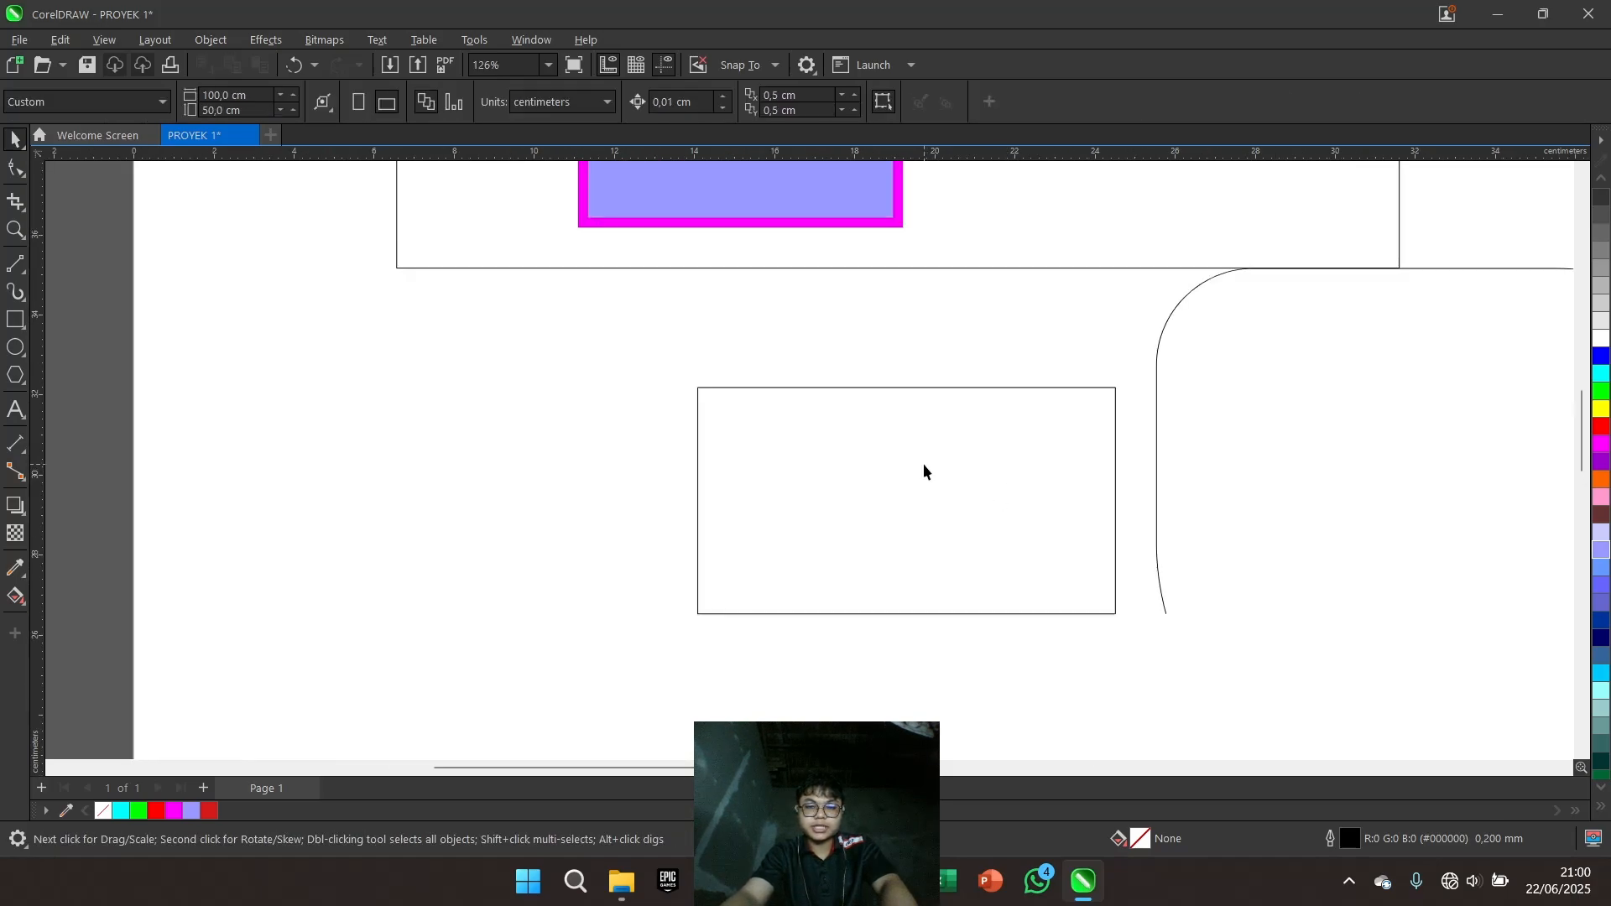
scroll(1070, 421, right, 1)
click(1075, 408)
key(Delete)
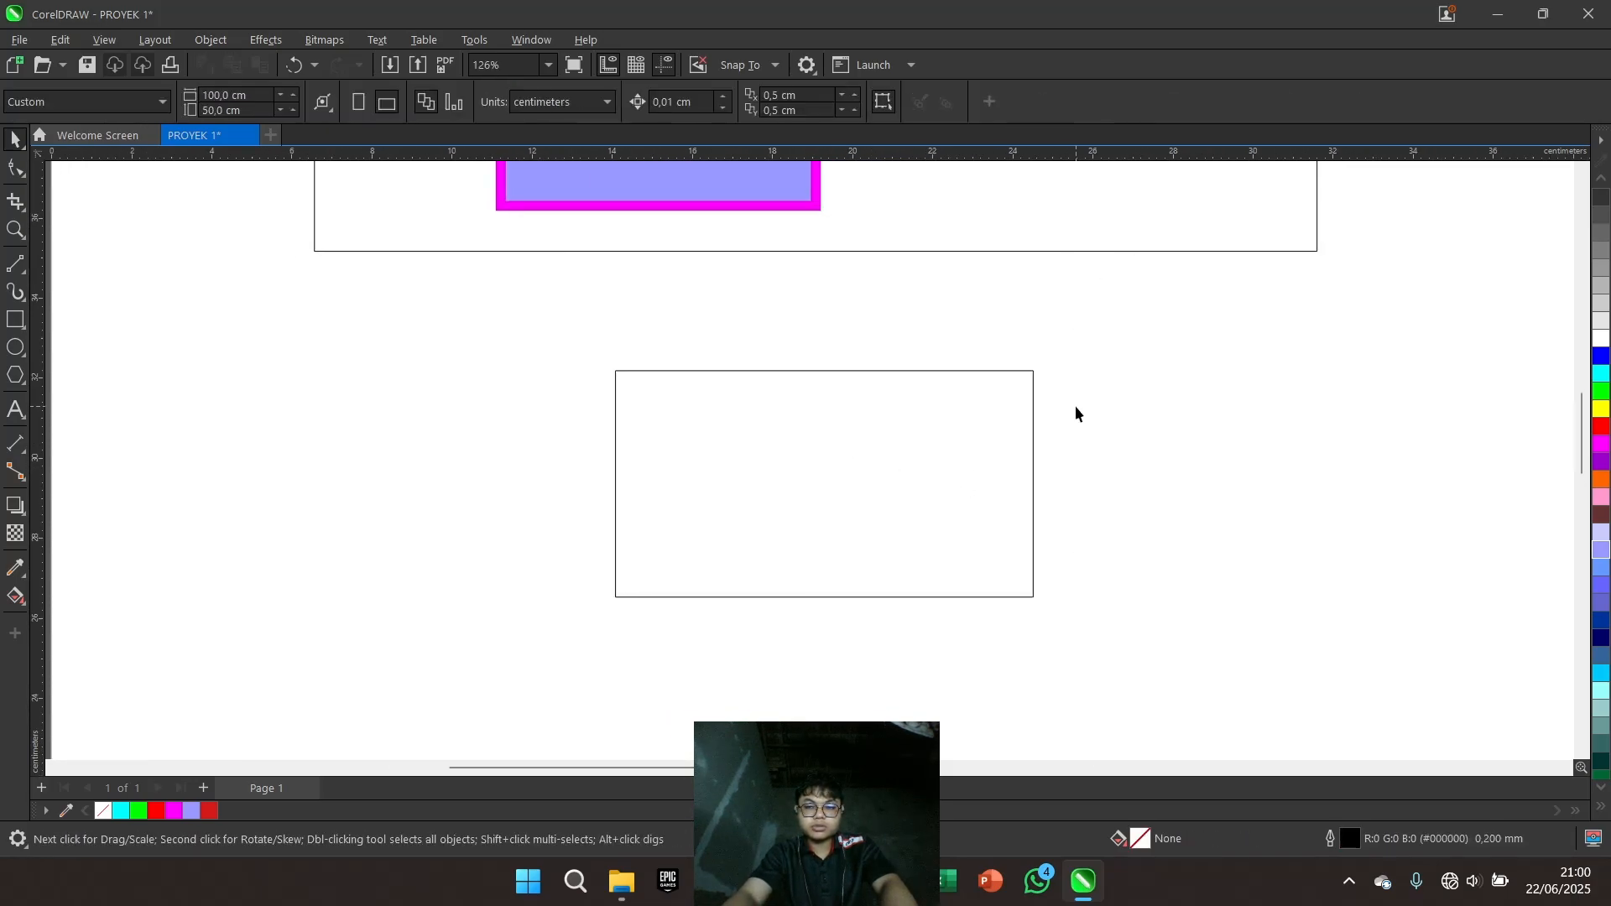
Add a dimension line across the empty rectangle's width, from its left-edge midpoint to its right-edge midpoint
click(16, 443)
drag(468, 478, 352, 467)
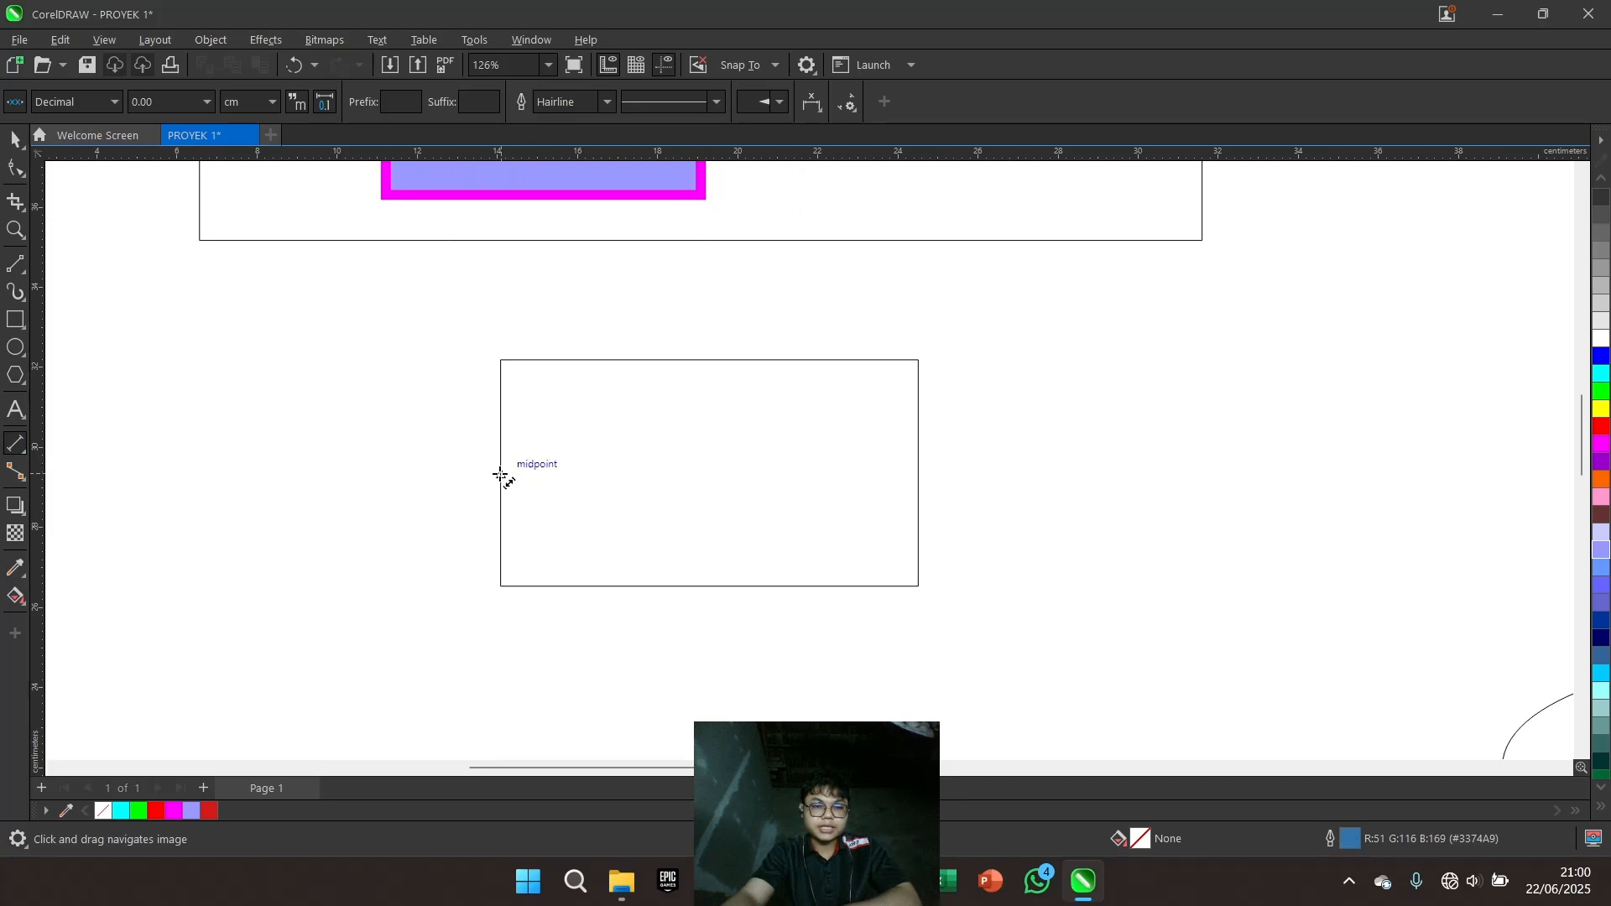
drag(501, 475, 920, 472)
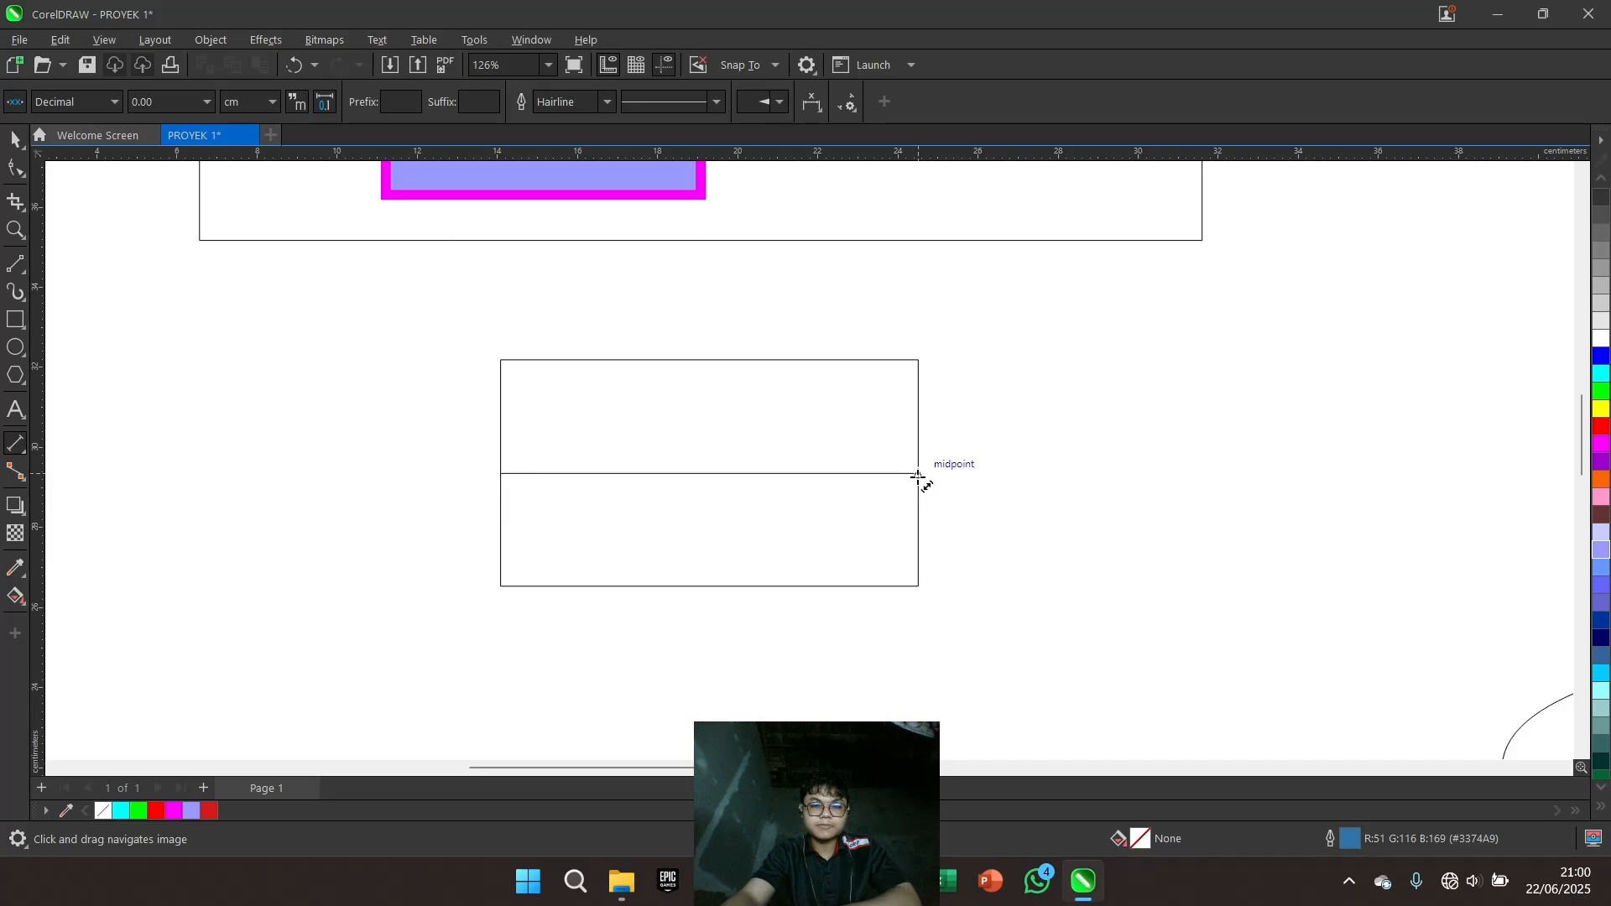
click(918, 475)
scroll(1036, 470, up, 1)
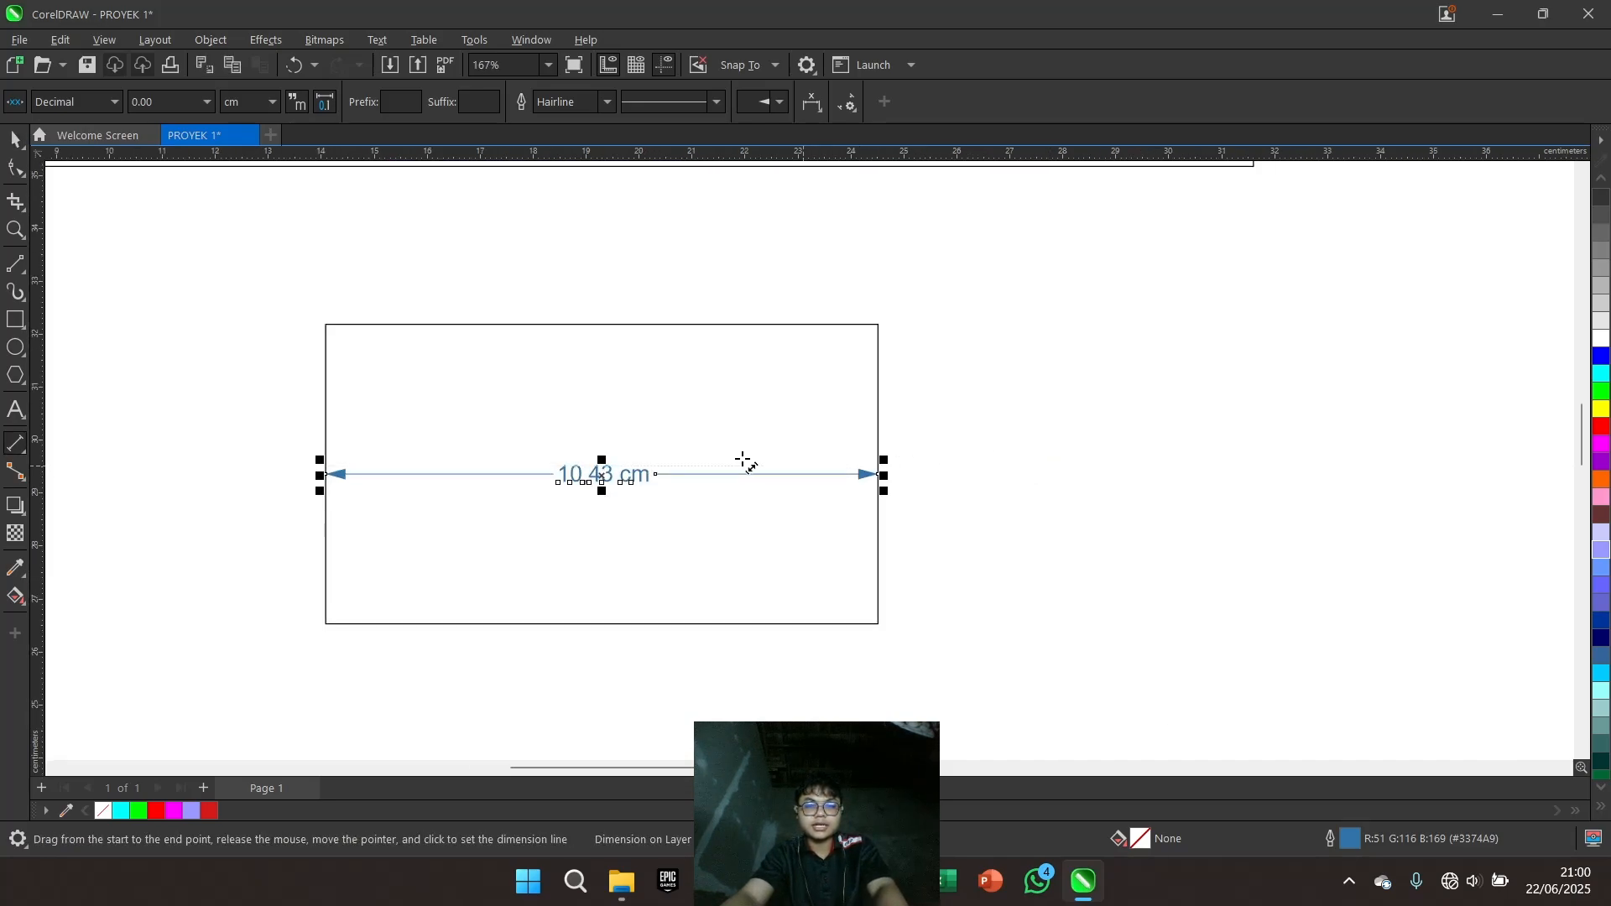
click(705, 460)
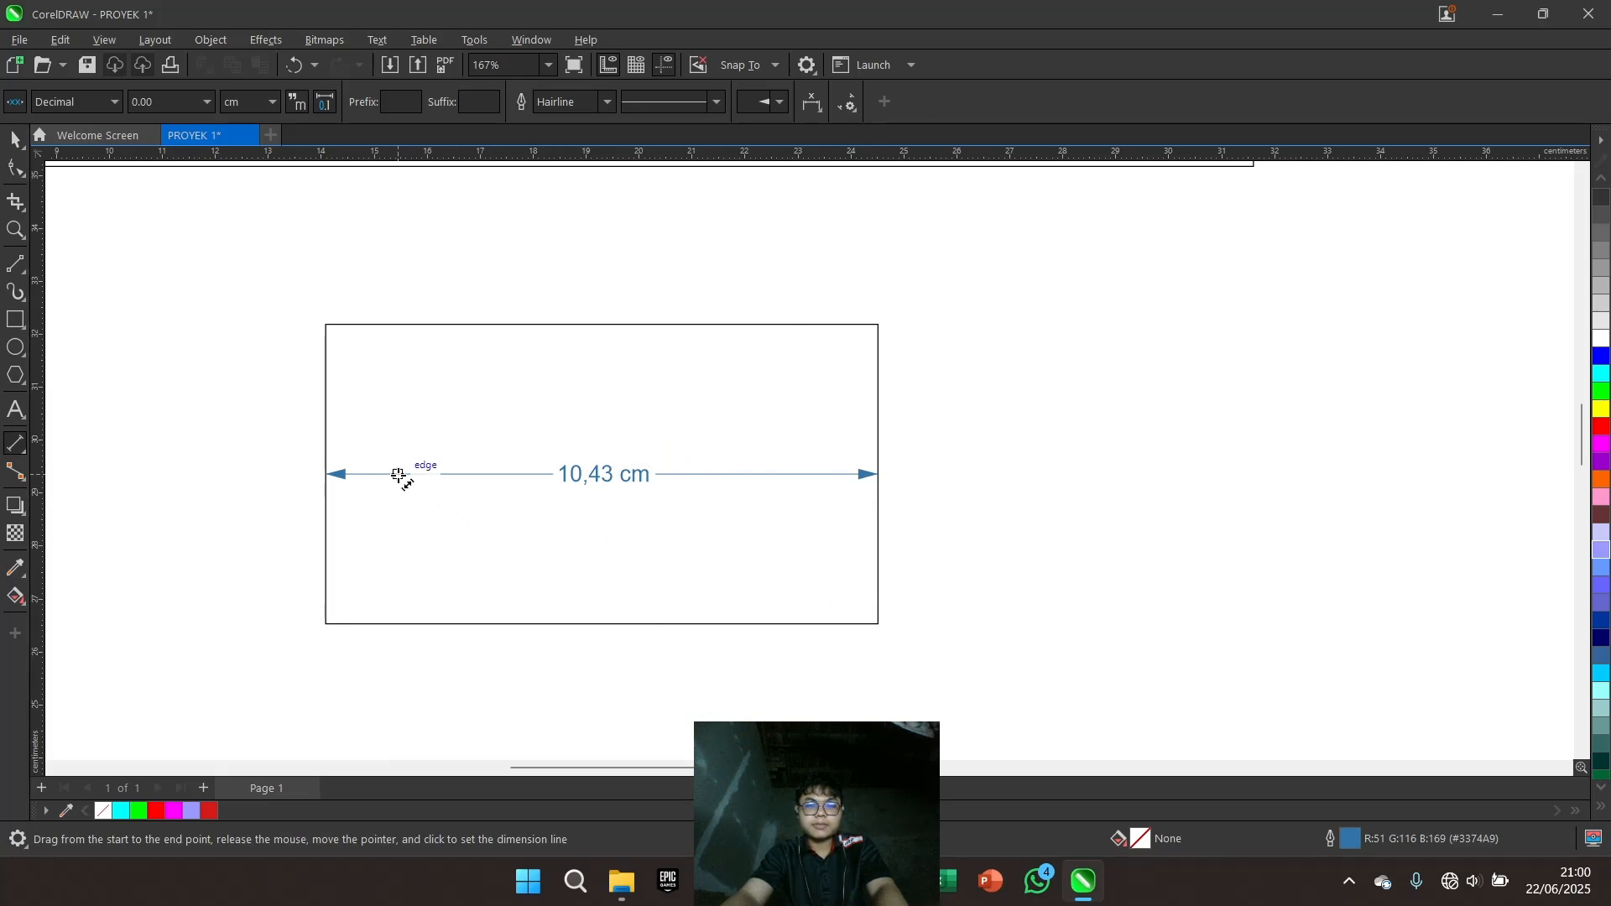
Try to draw a straight connector from the dimensioned rectangle's top-edge midpoint to its bottom-edge midpoint
scroll(546, 436, down, 4)
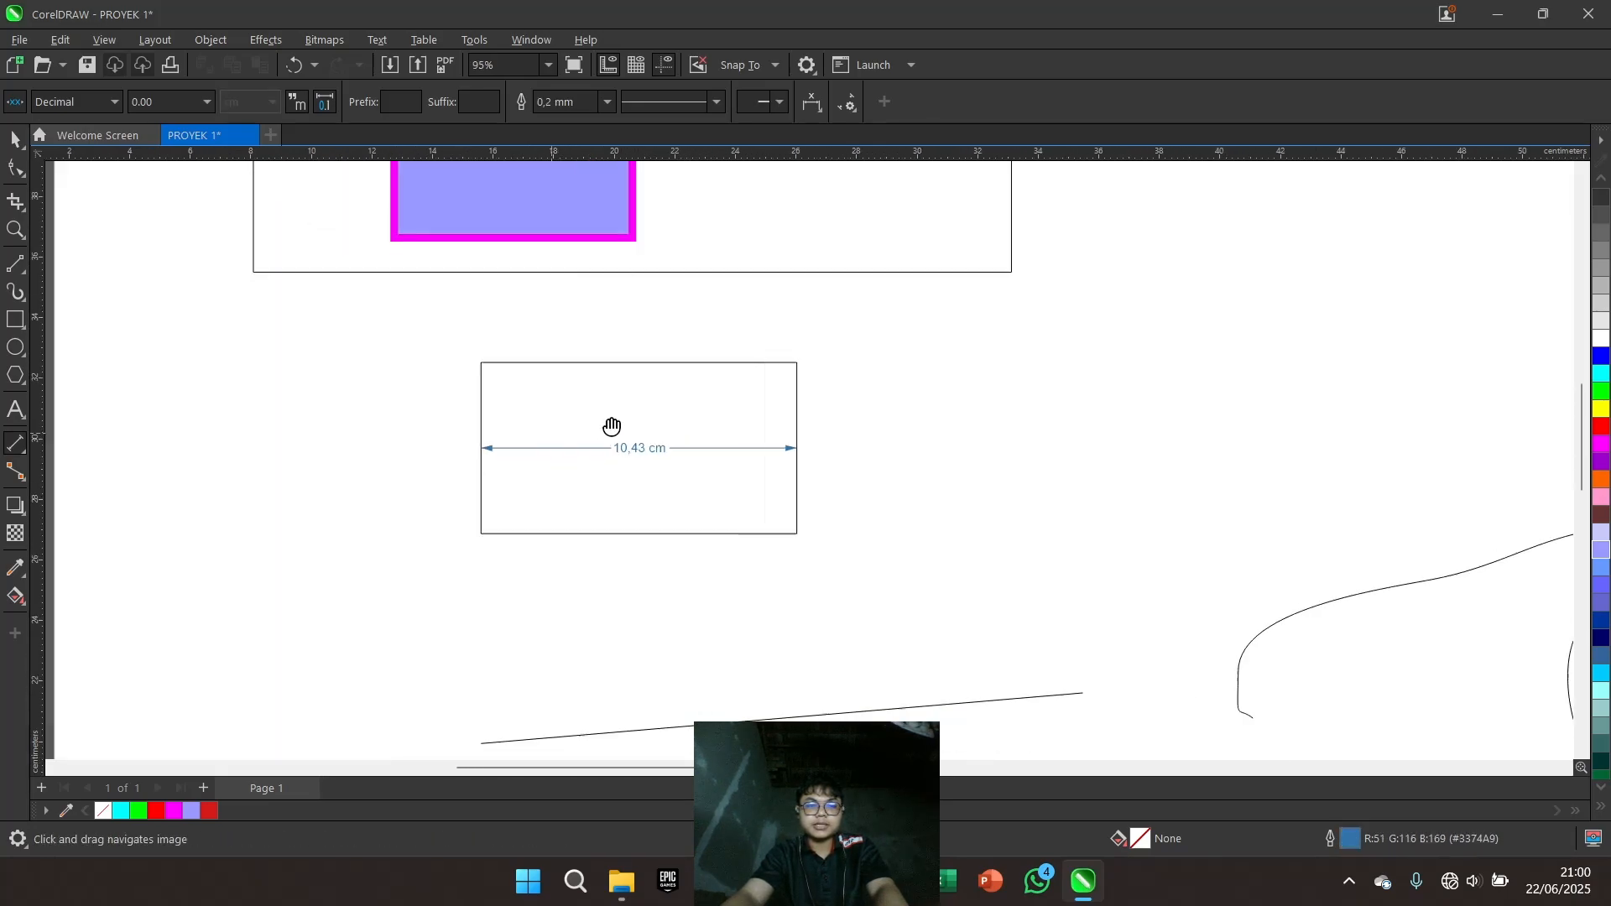
click(24, 484)
click(52, 479)
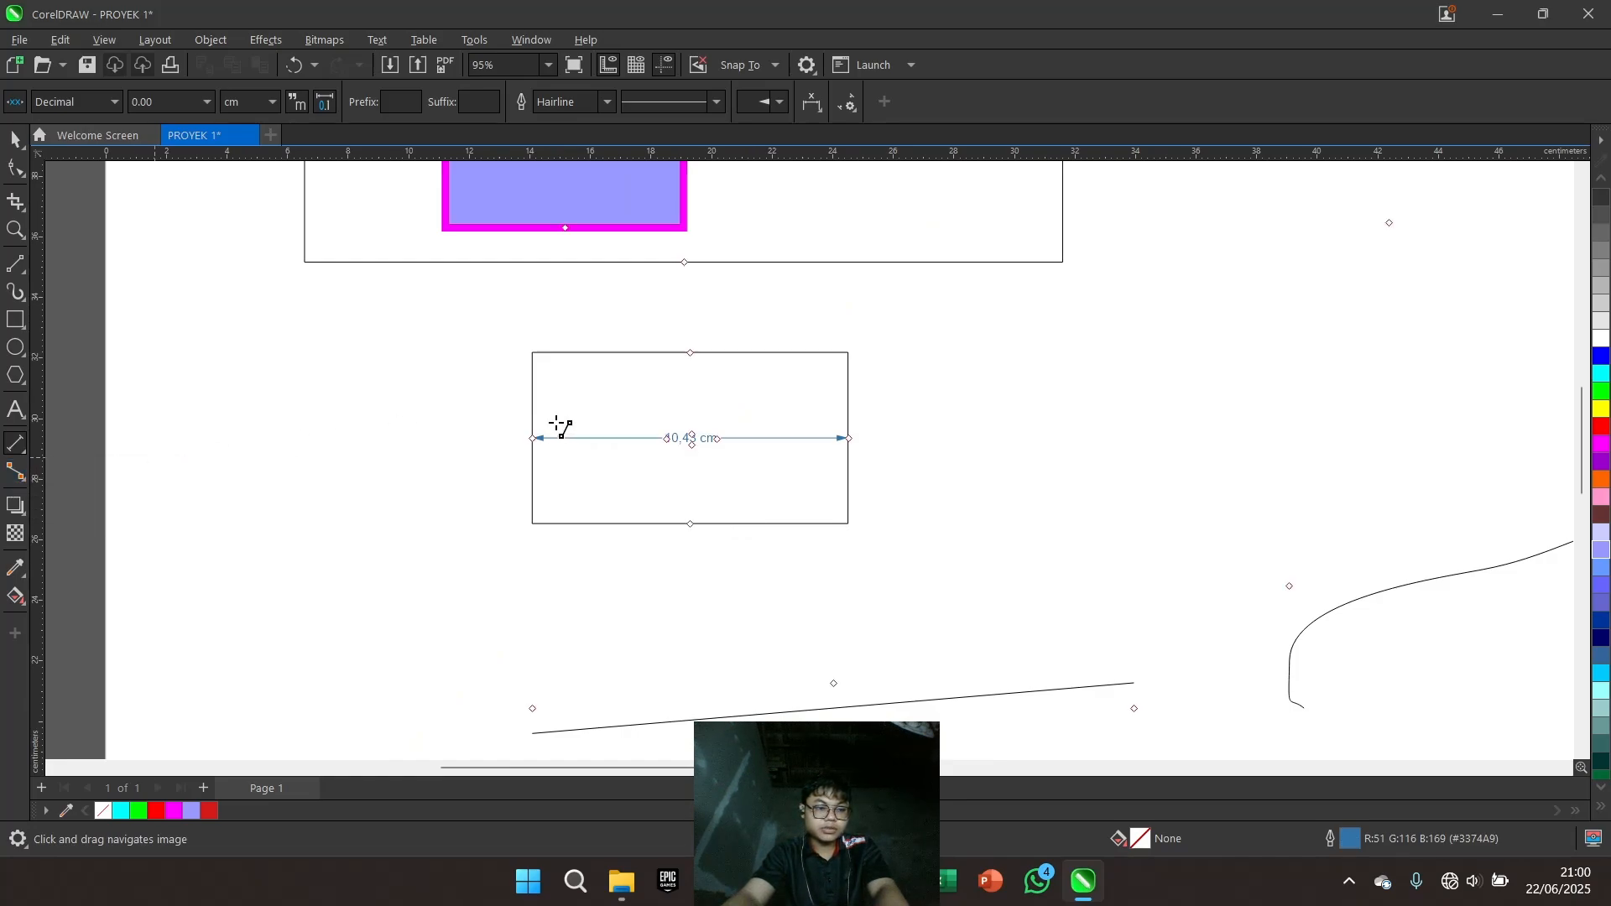
scroll(557, 424, up, 3)
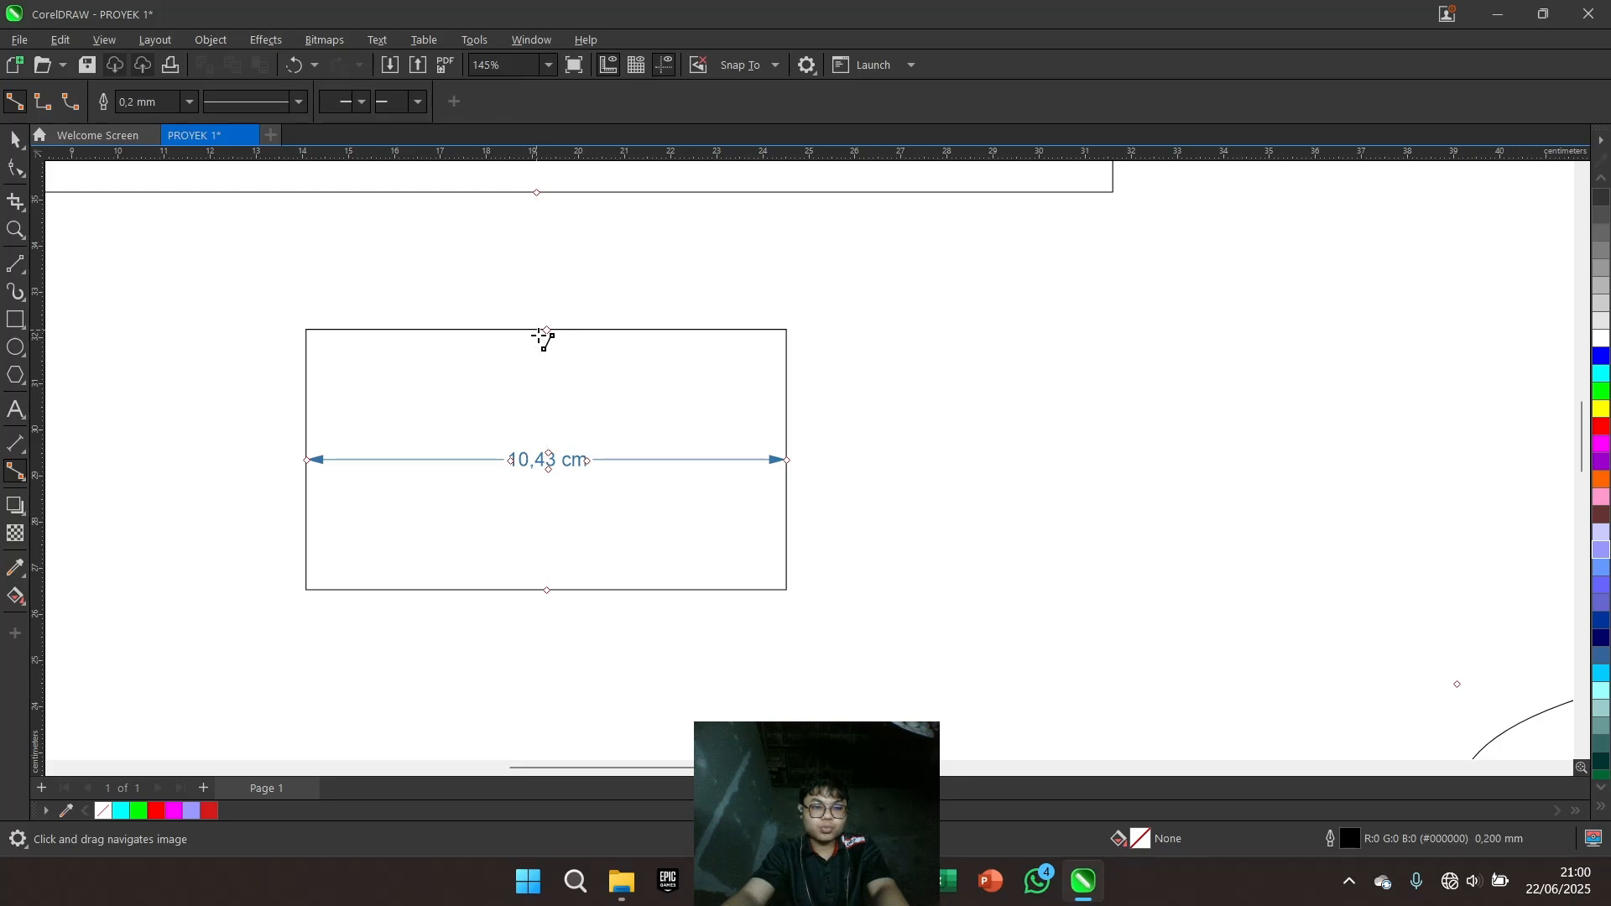
click(546, 331)
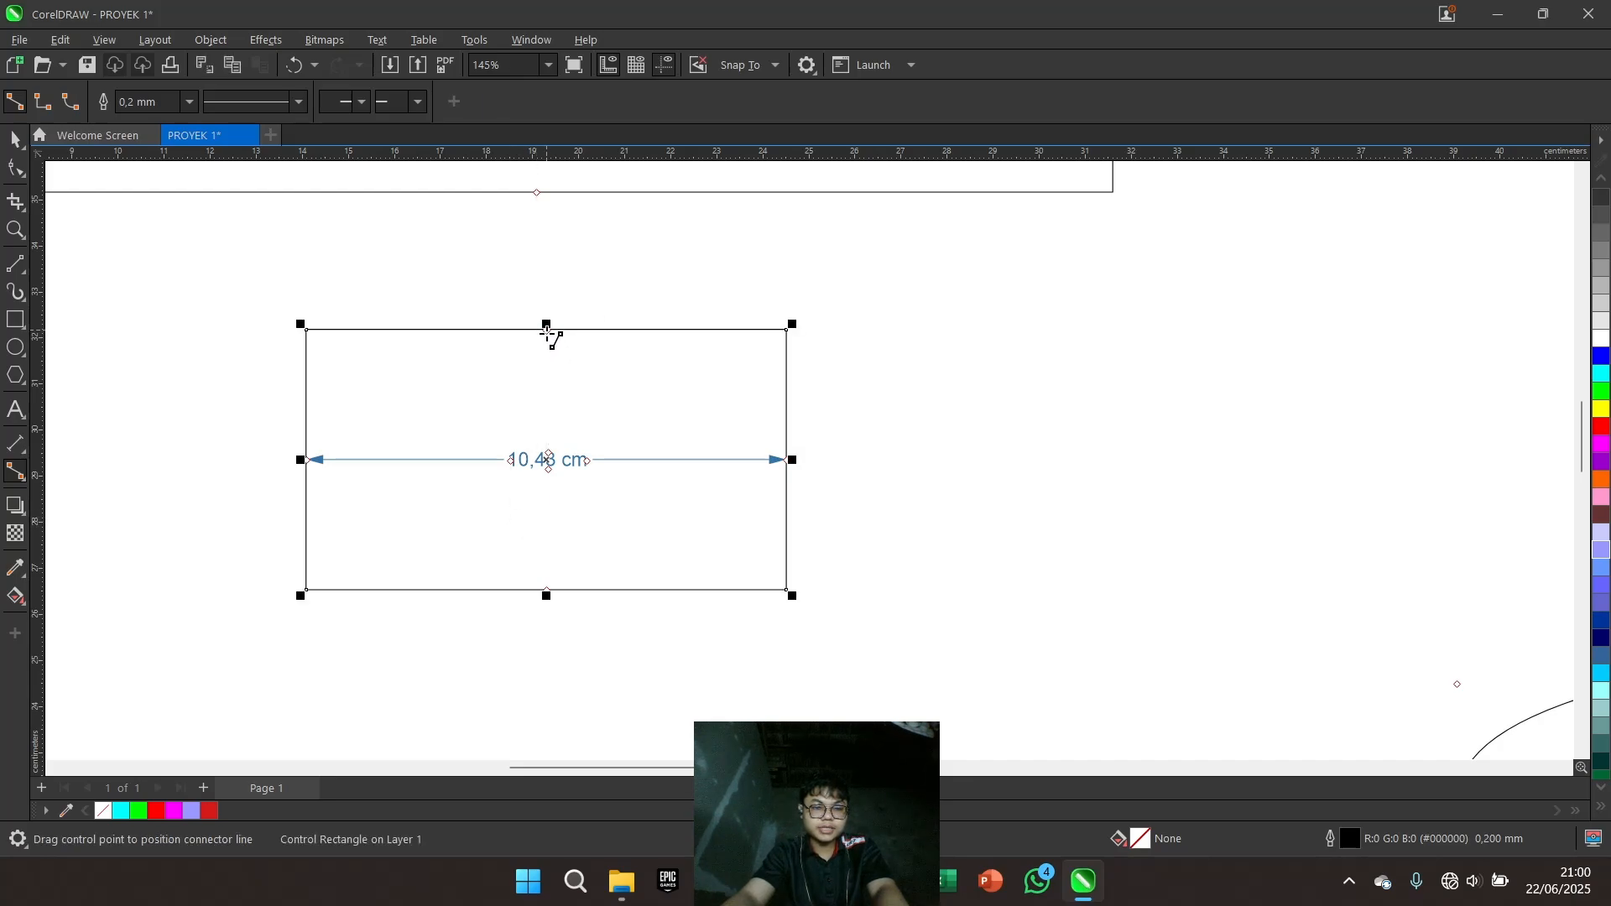
drag(546, 331, 552, 417)
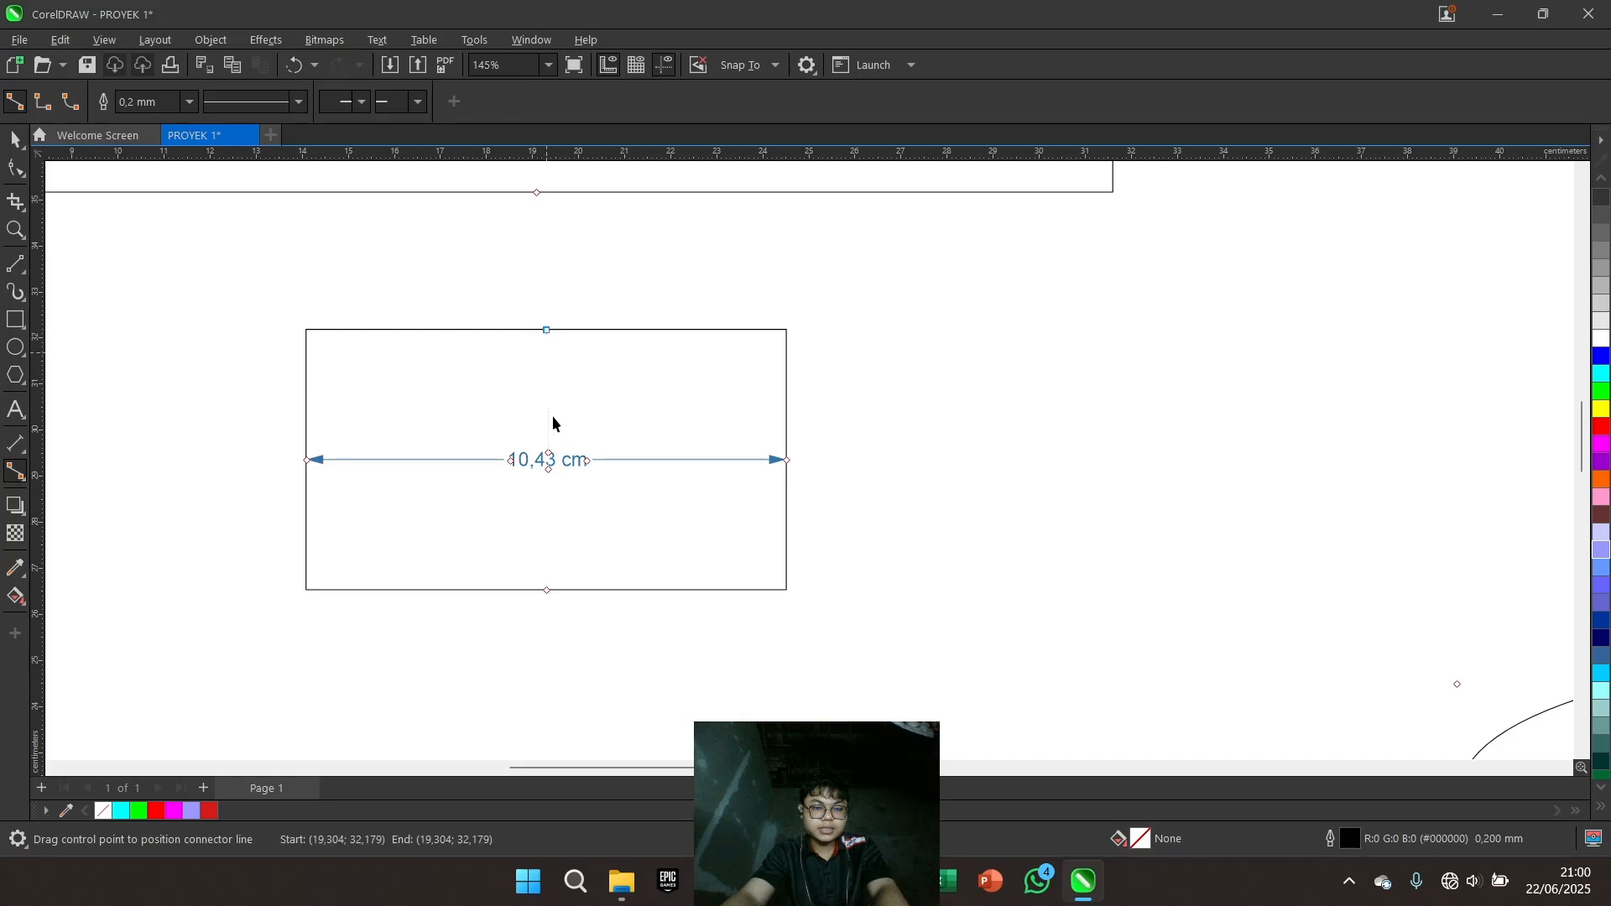
click(13, 480)
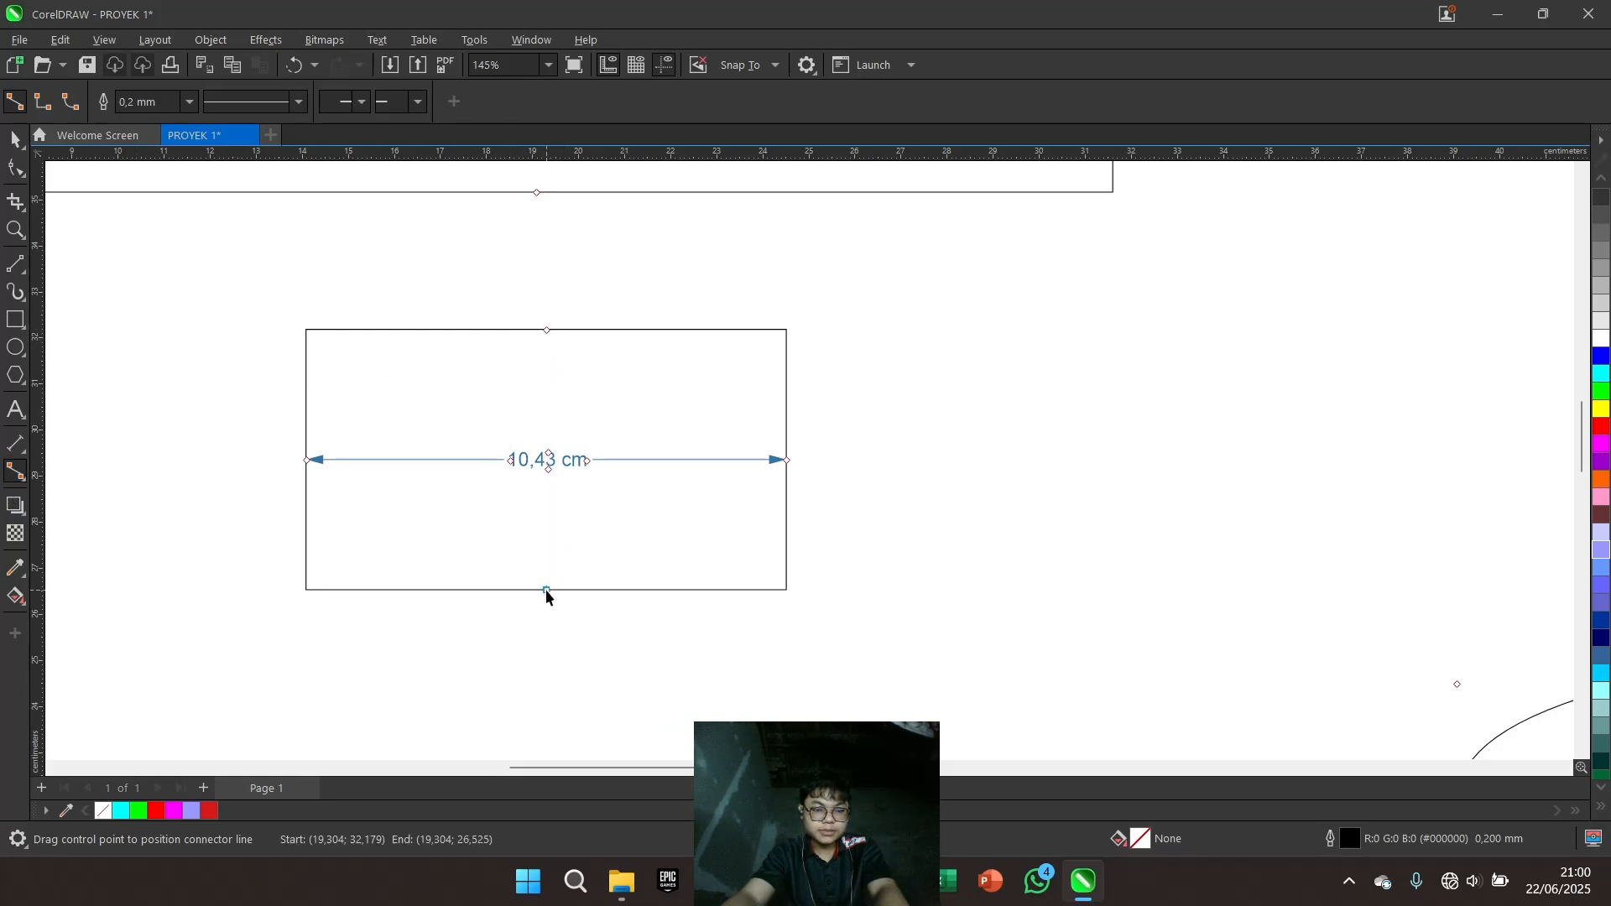
scroll(696, 419, down, 3)
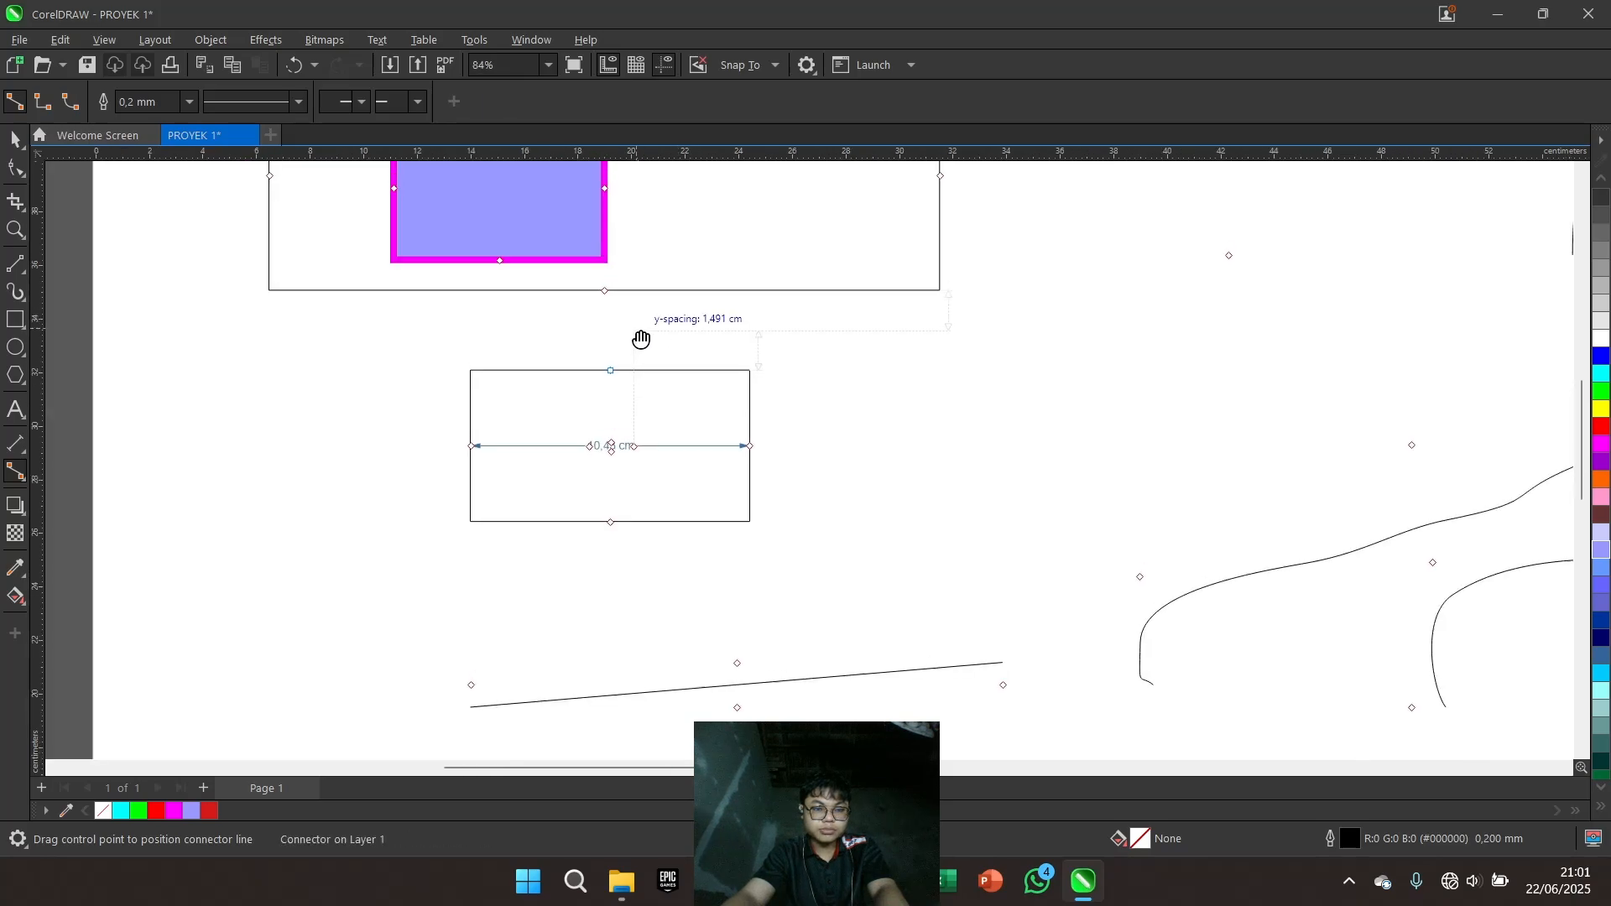
Draw a rectangle about 6.6 × 6.2 cm beside the dimensioned one, and connect its top-edge midpoint to its left-edge midpoint
click(12, 264)
click(15, 318)
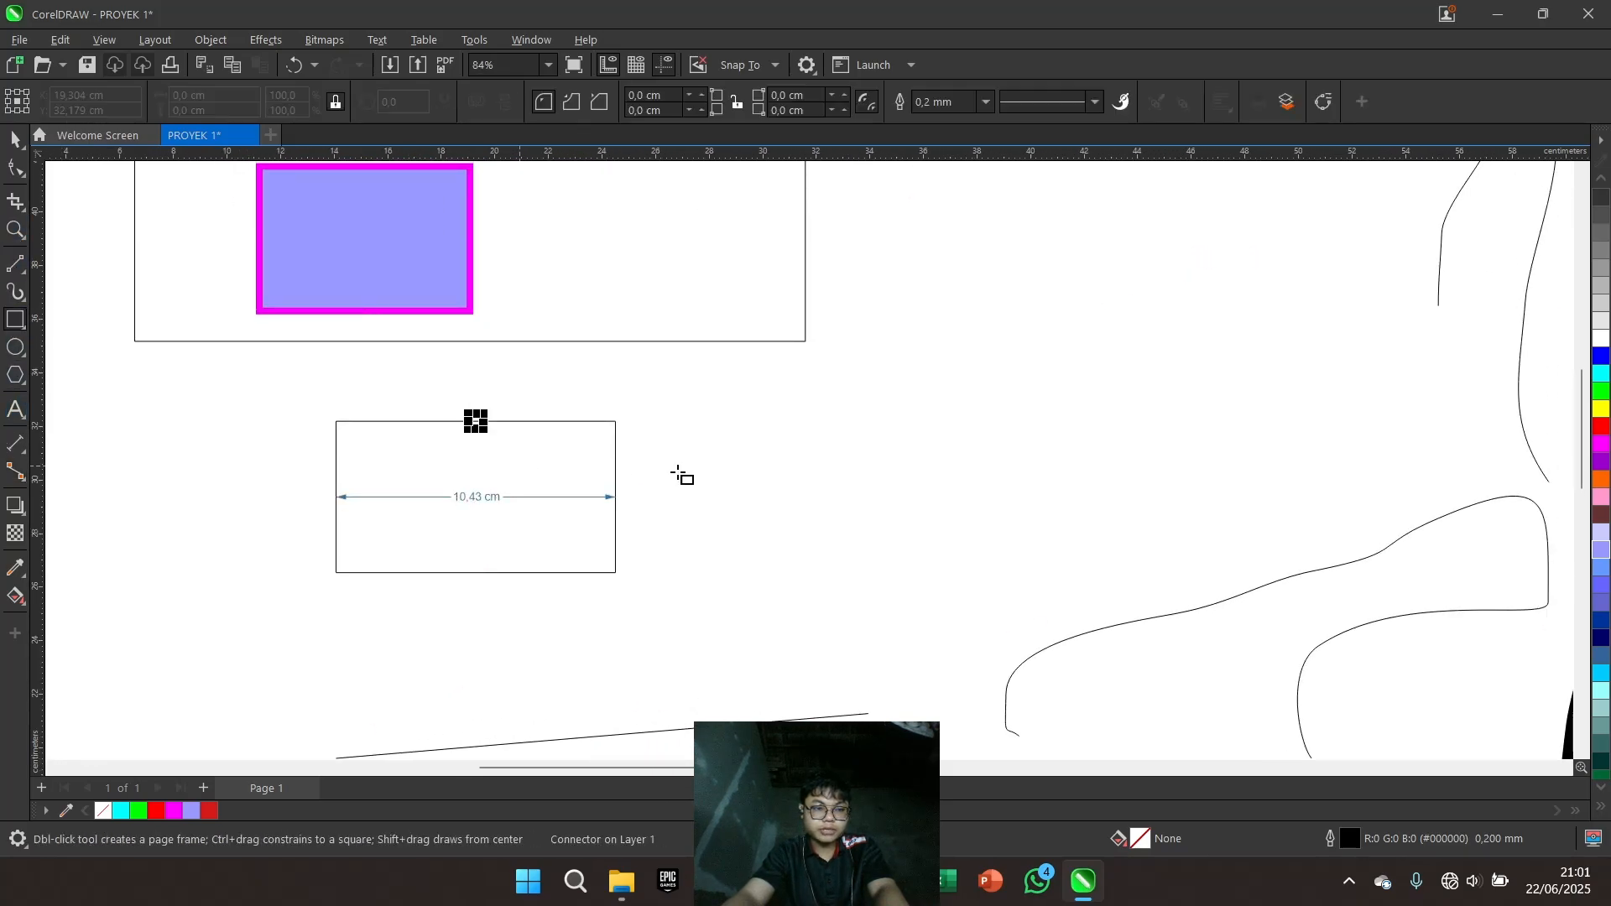
drag(681, 408, 858, 574)
scroll(604, 520, up, 3)
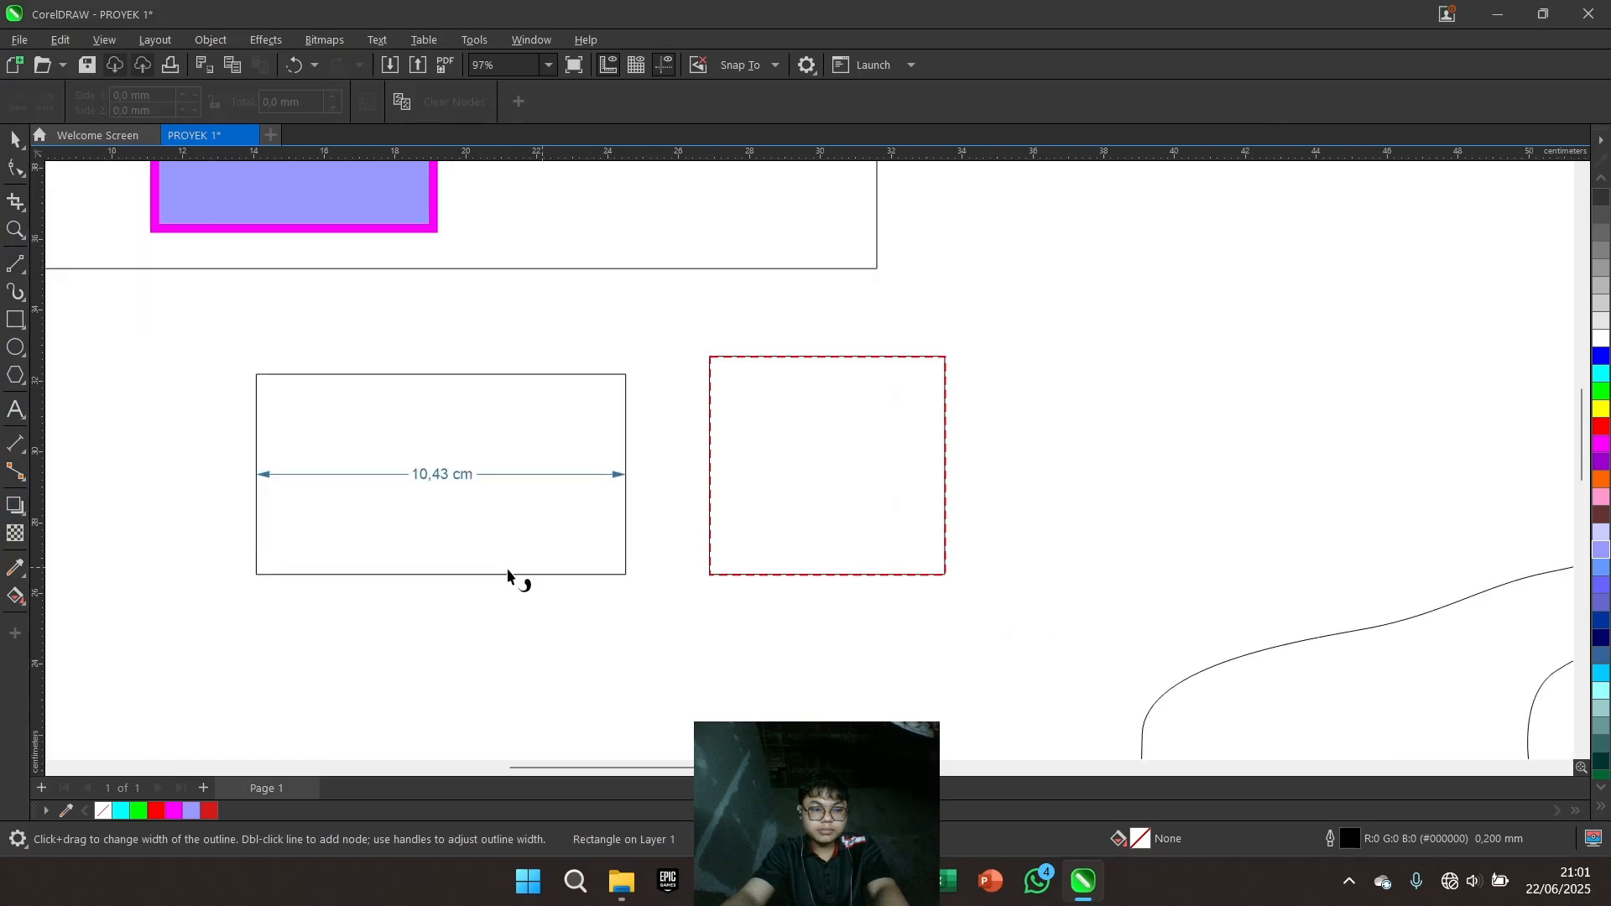
click(15, 472)
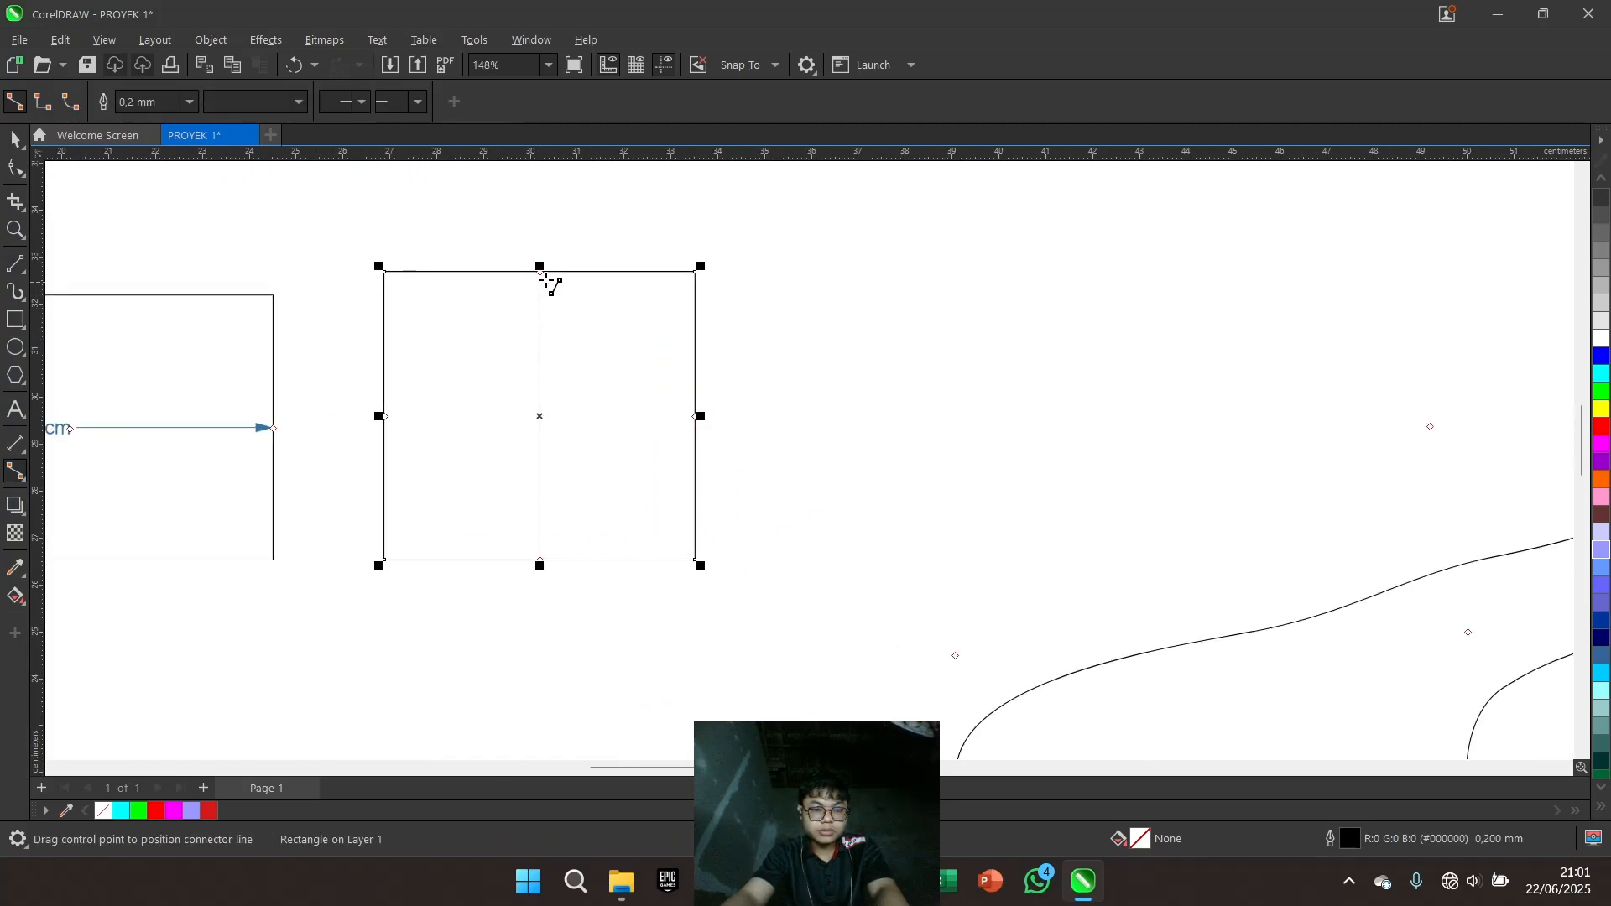
drag(538, 456, 384, 417)
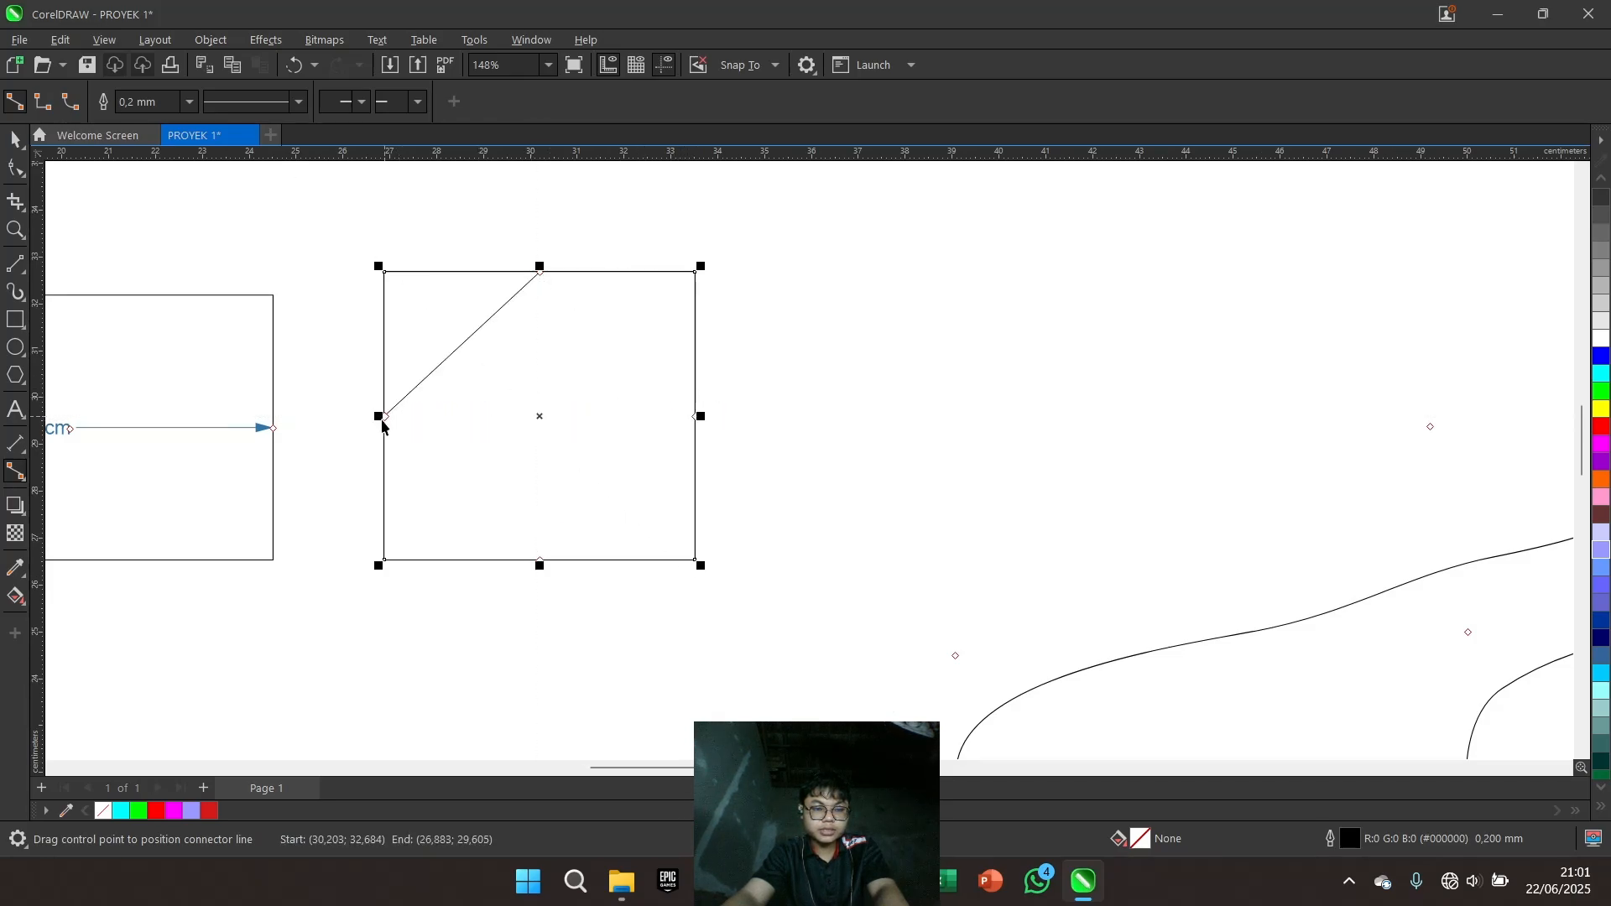
Connect the 6.6 × 6.2 cm rectangle's left and right edge midpoints, and its top and bottom edge midpoints, with straight connectors
mouse_move(539, 272)
mouse_down()
mouse_move(554, 548)
mouse_move(540, 559)
mouse_up()
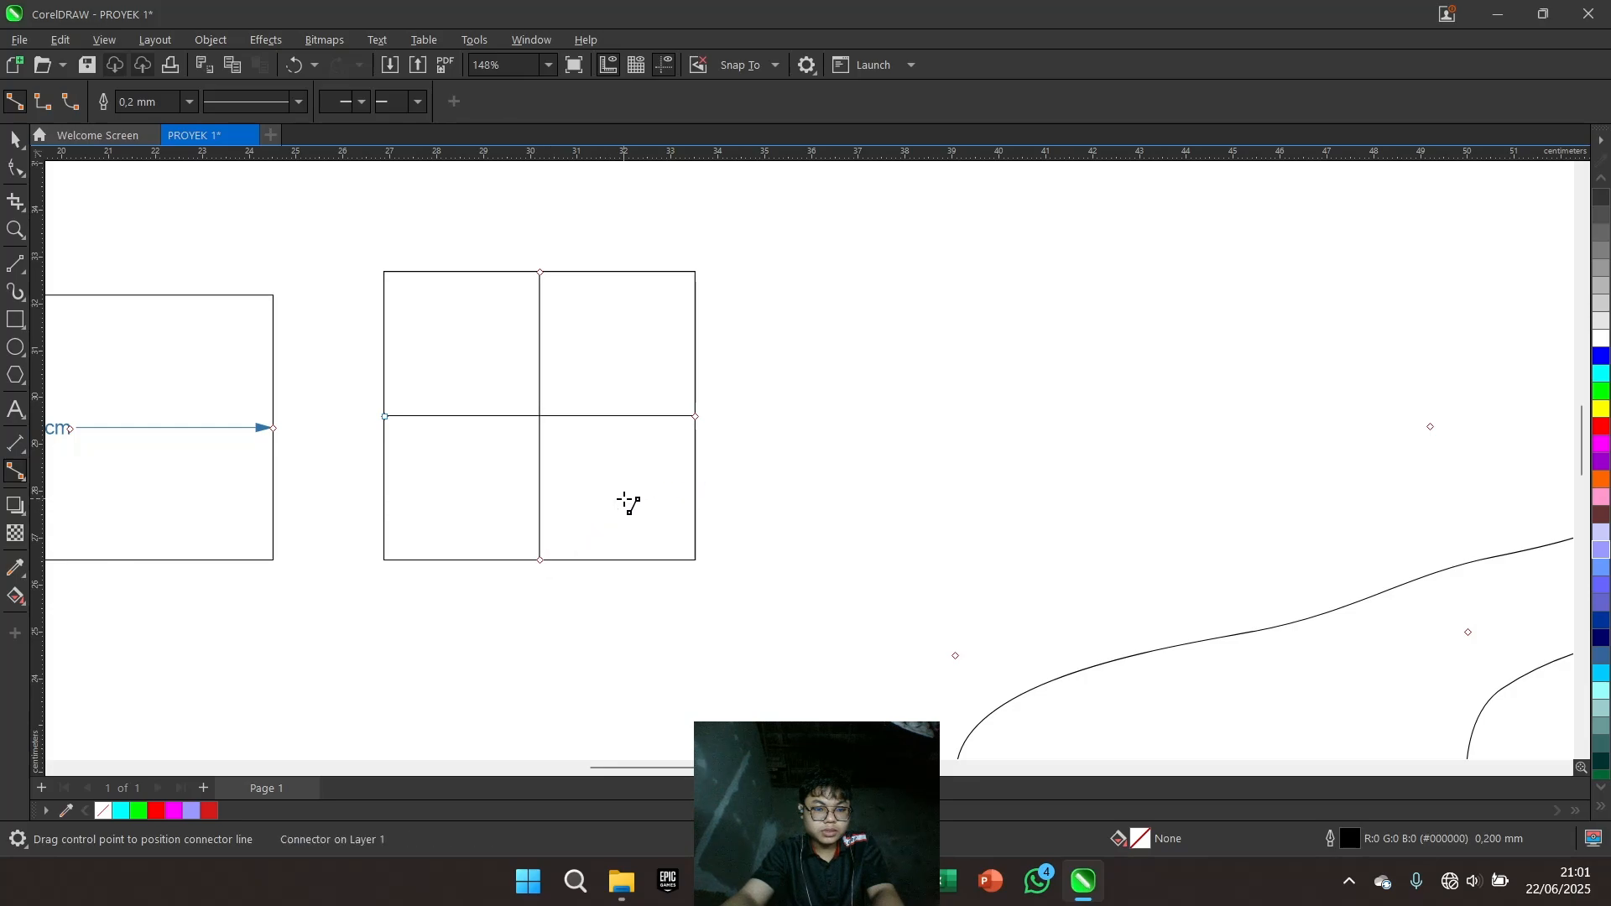
scroll(627, 503, down, 2)
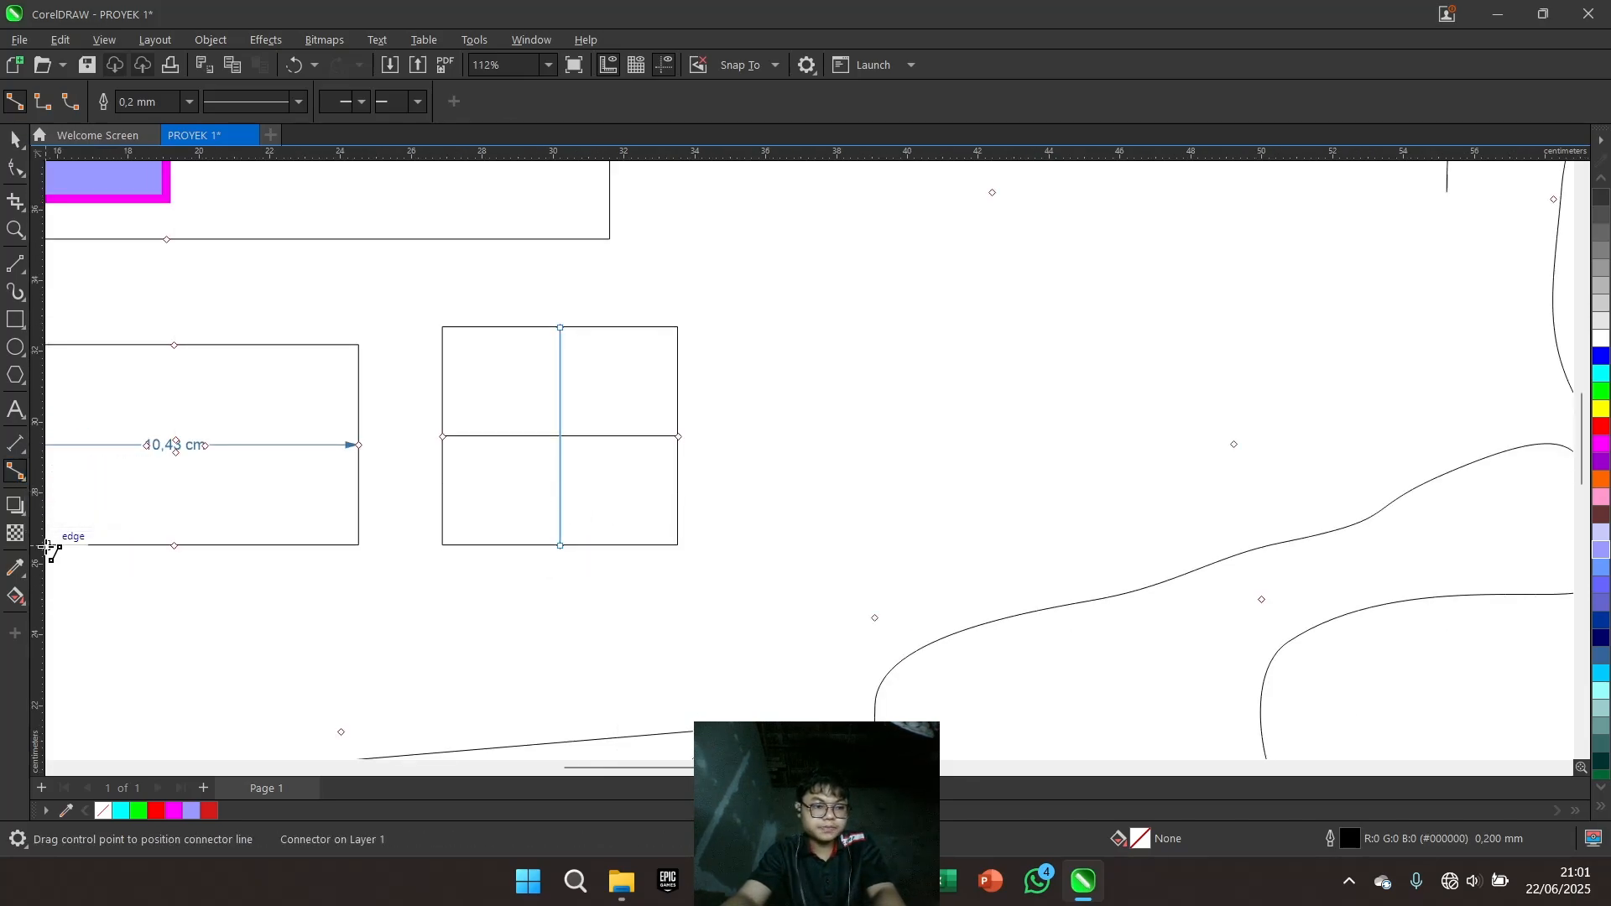
scroll(359, 543, down, 1)
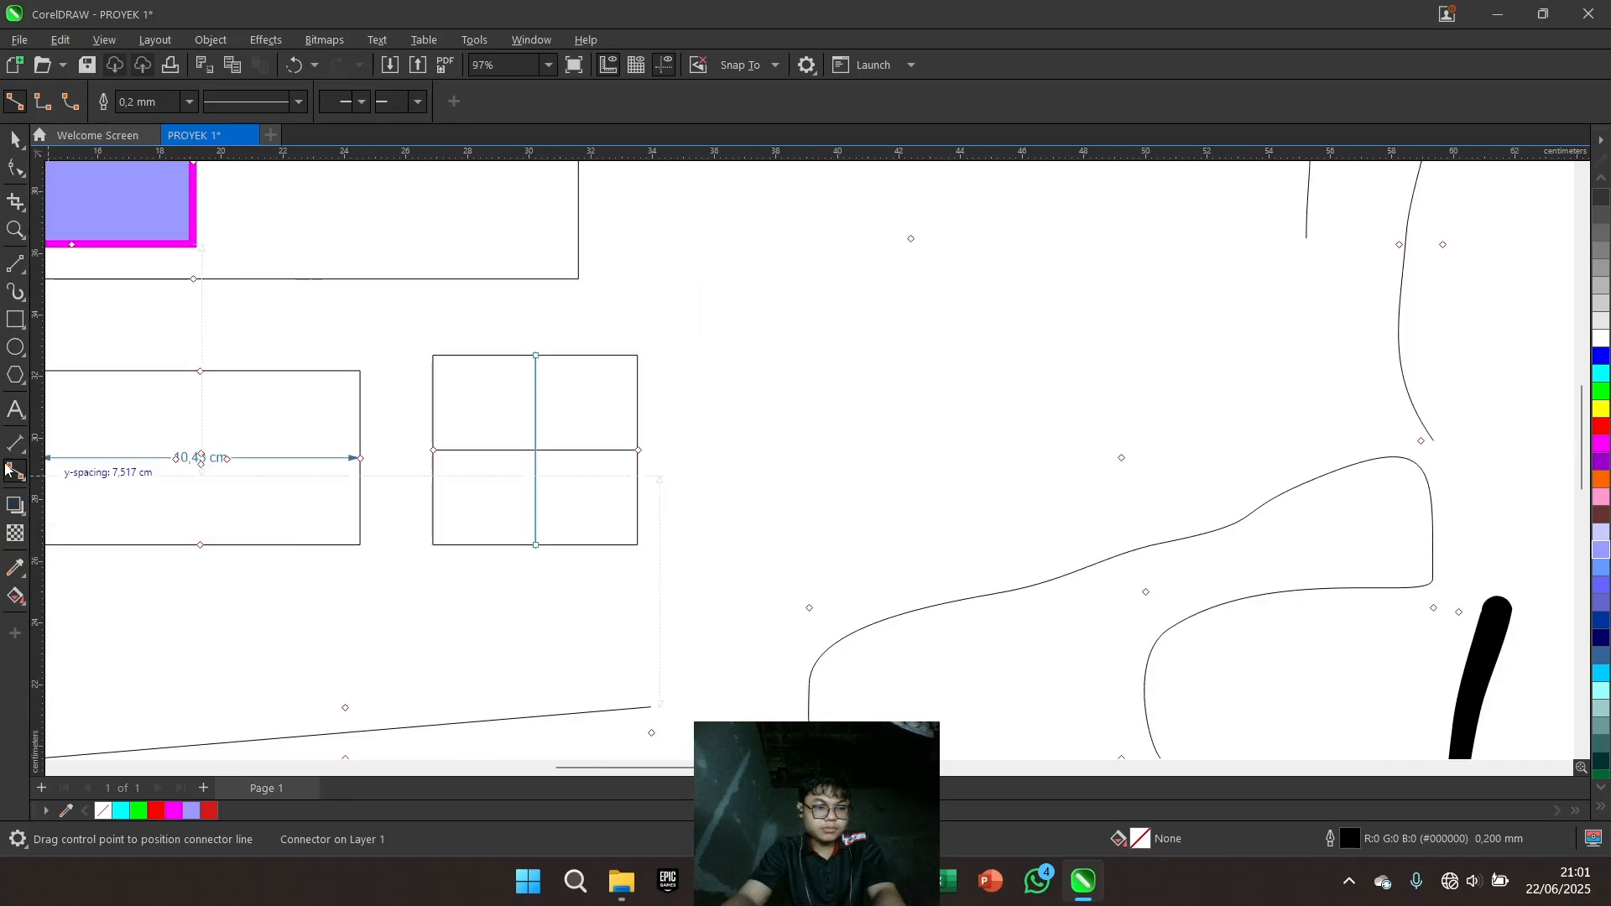
Add a perspective drop shadow to the violet box, cast from its top-edge midpoint towards its lower right
click(15, 508)
scroll(341, 455, down, 3)
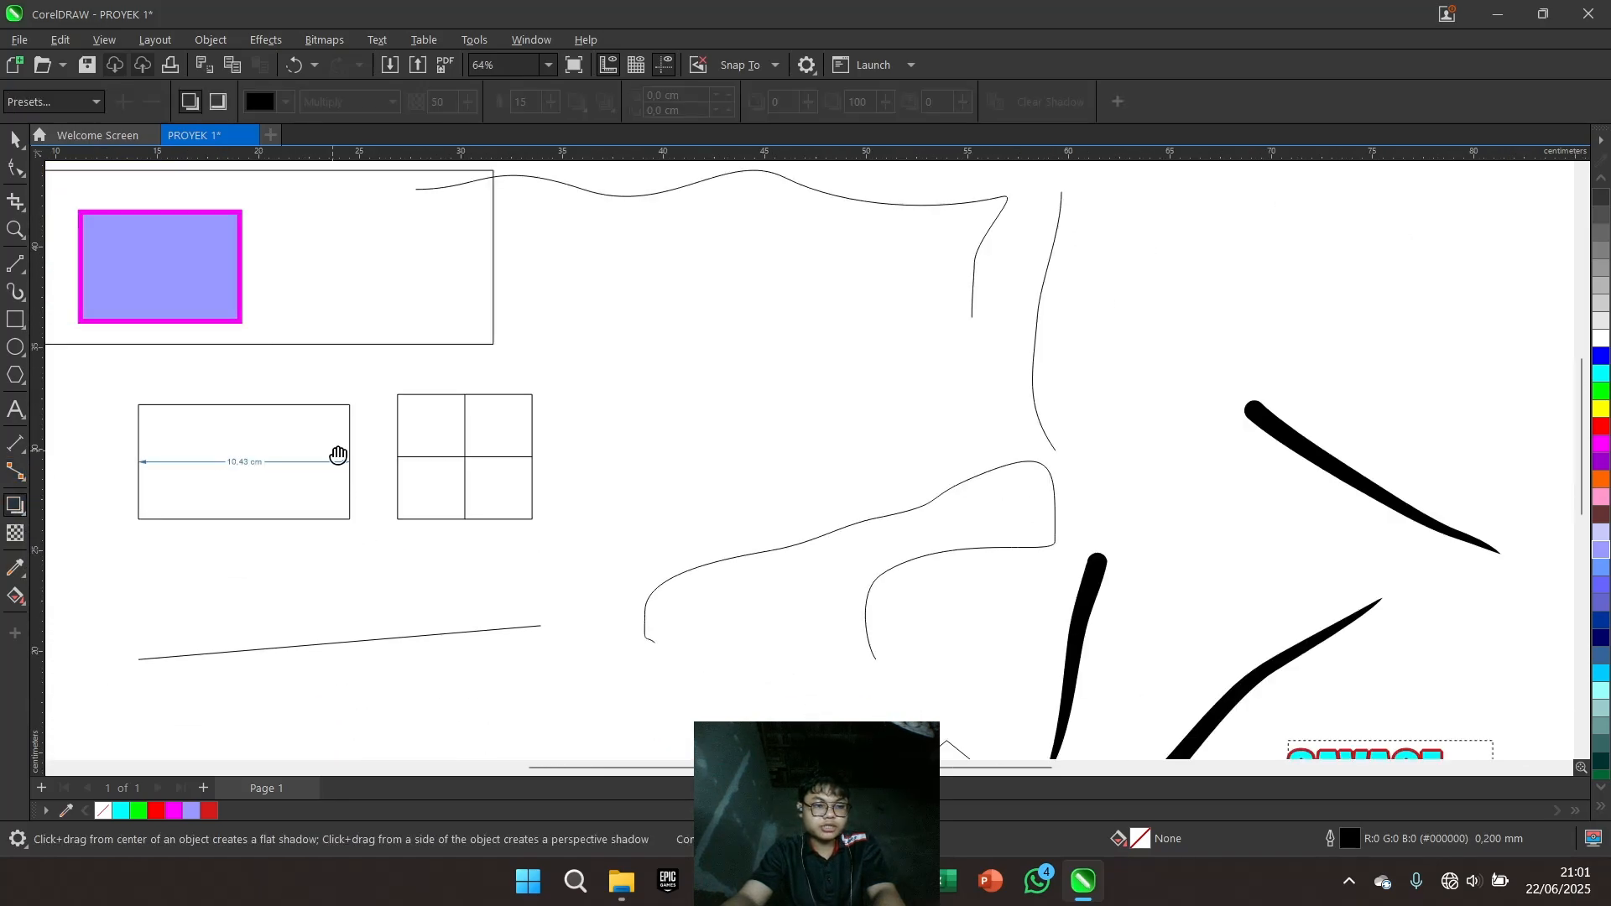
scroll(382, 428, up, 2)
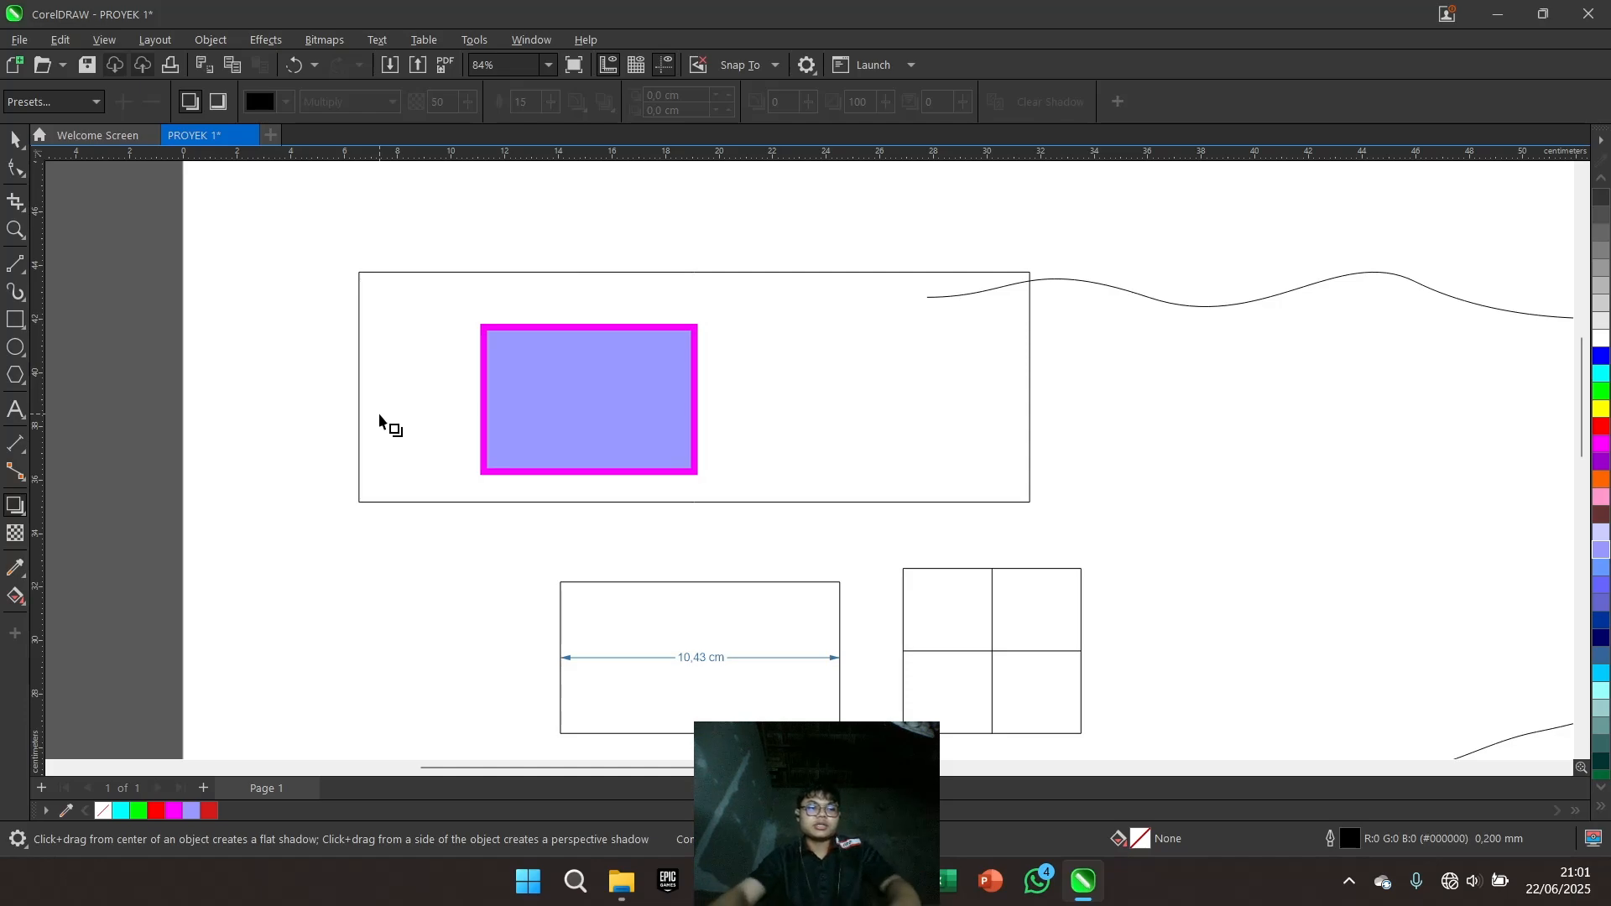
scroll(589, 388, up, 3)
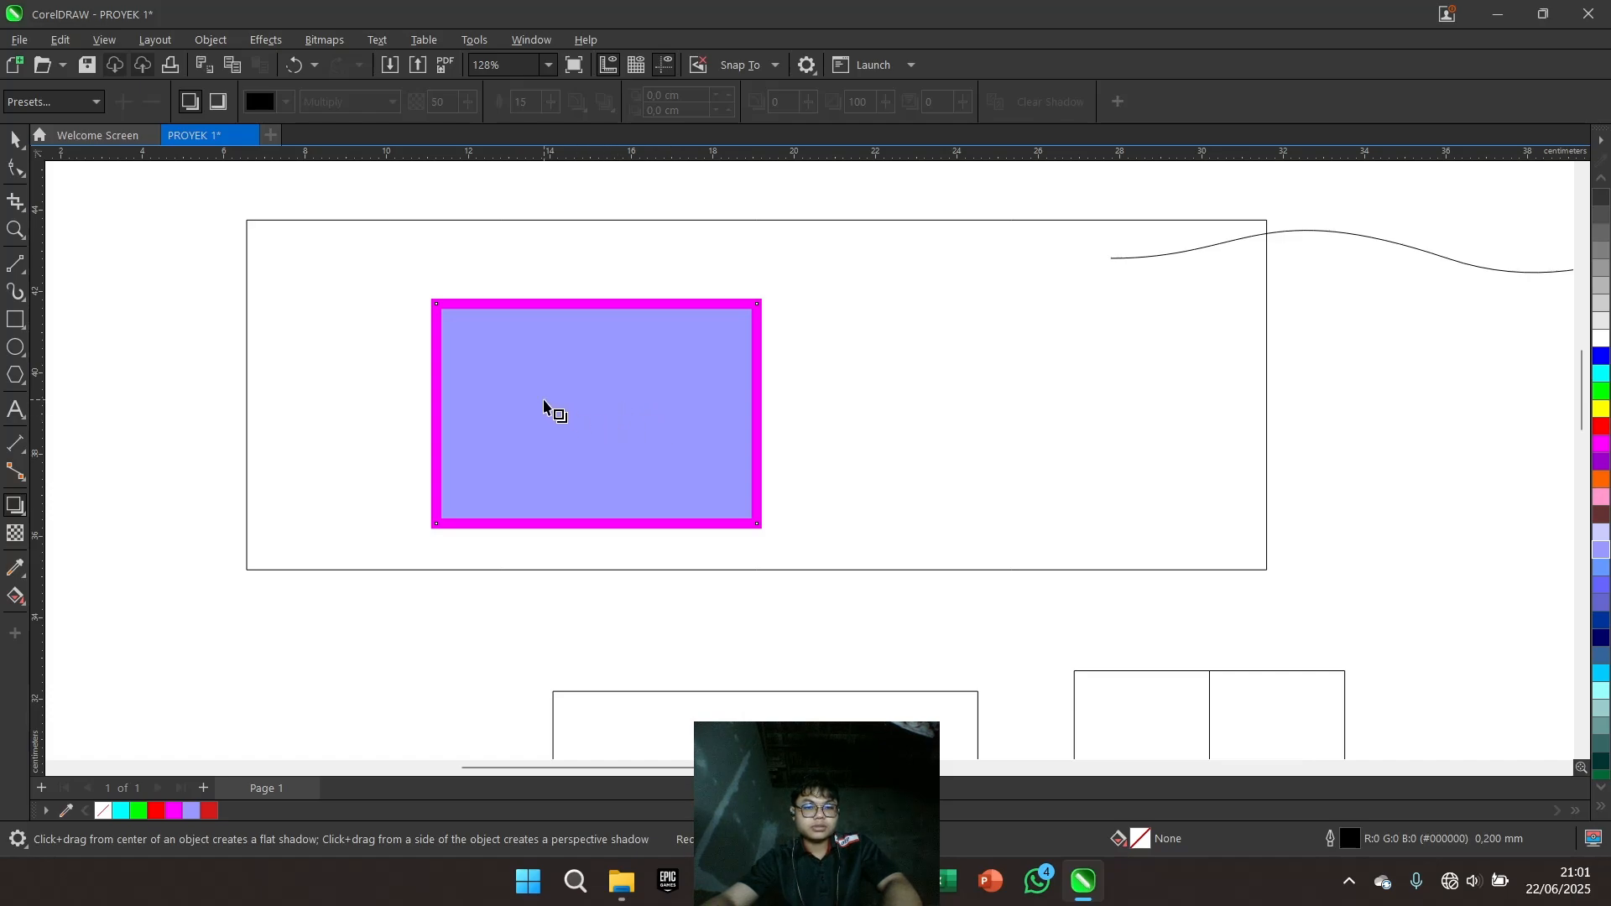
drag(546, 406, 652, 461)
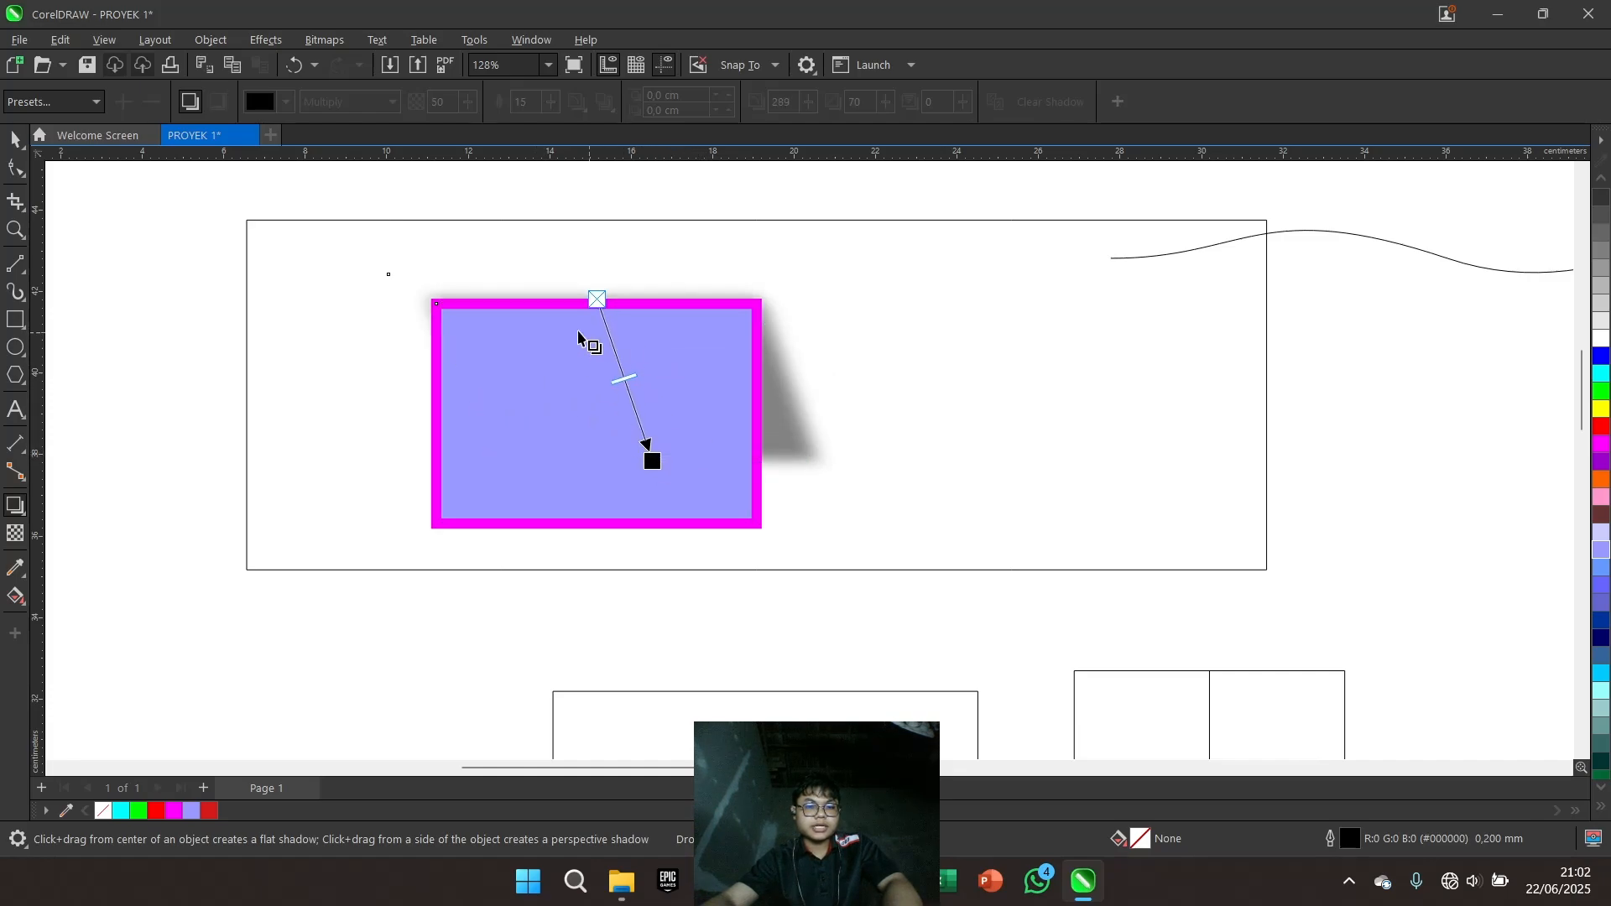
key(space)
click(694, 395)
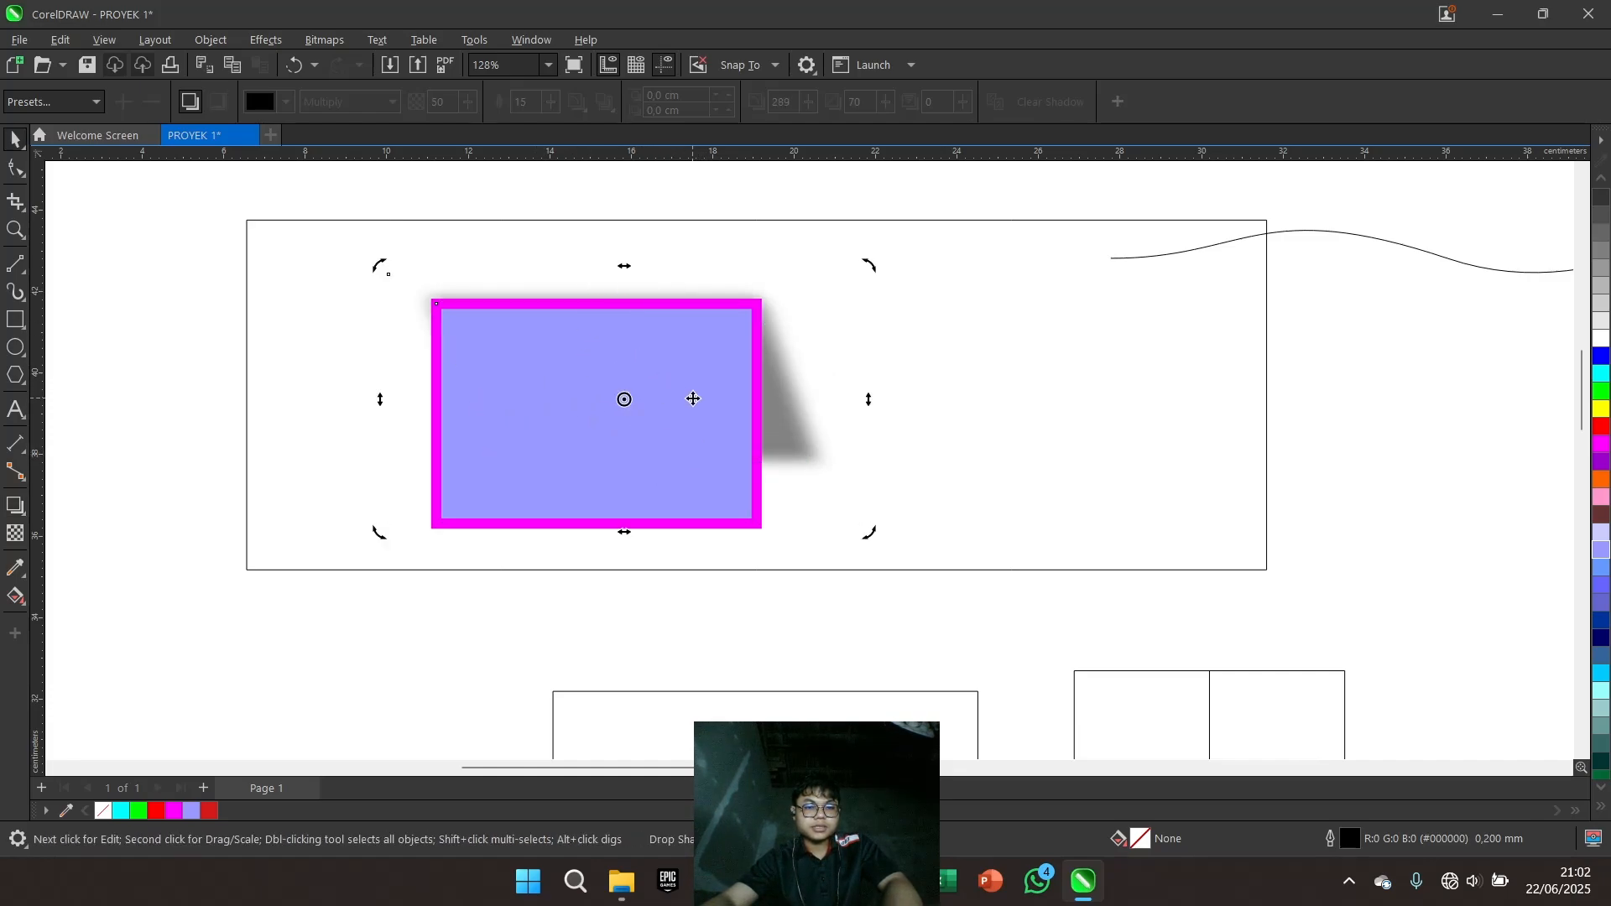
click(646, 394)
click(15, 505)
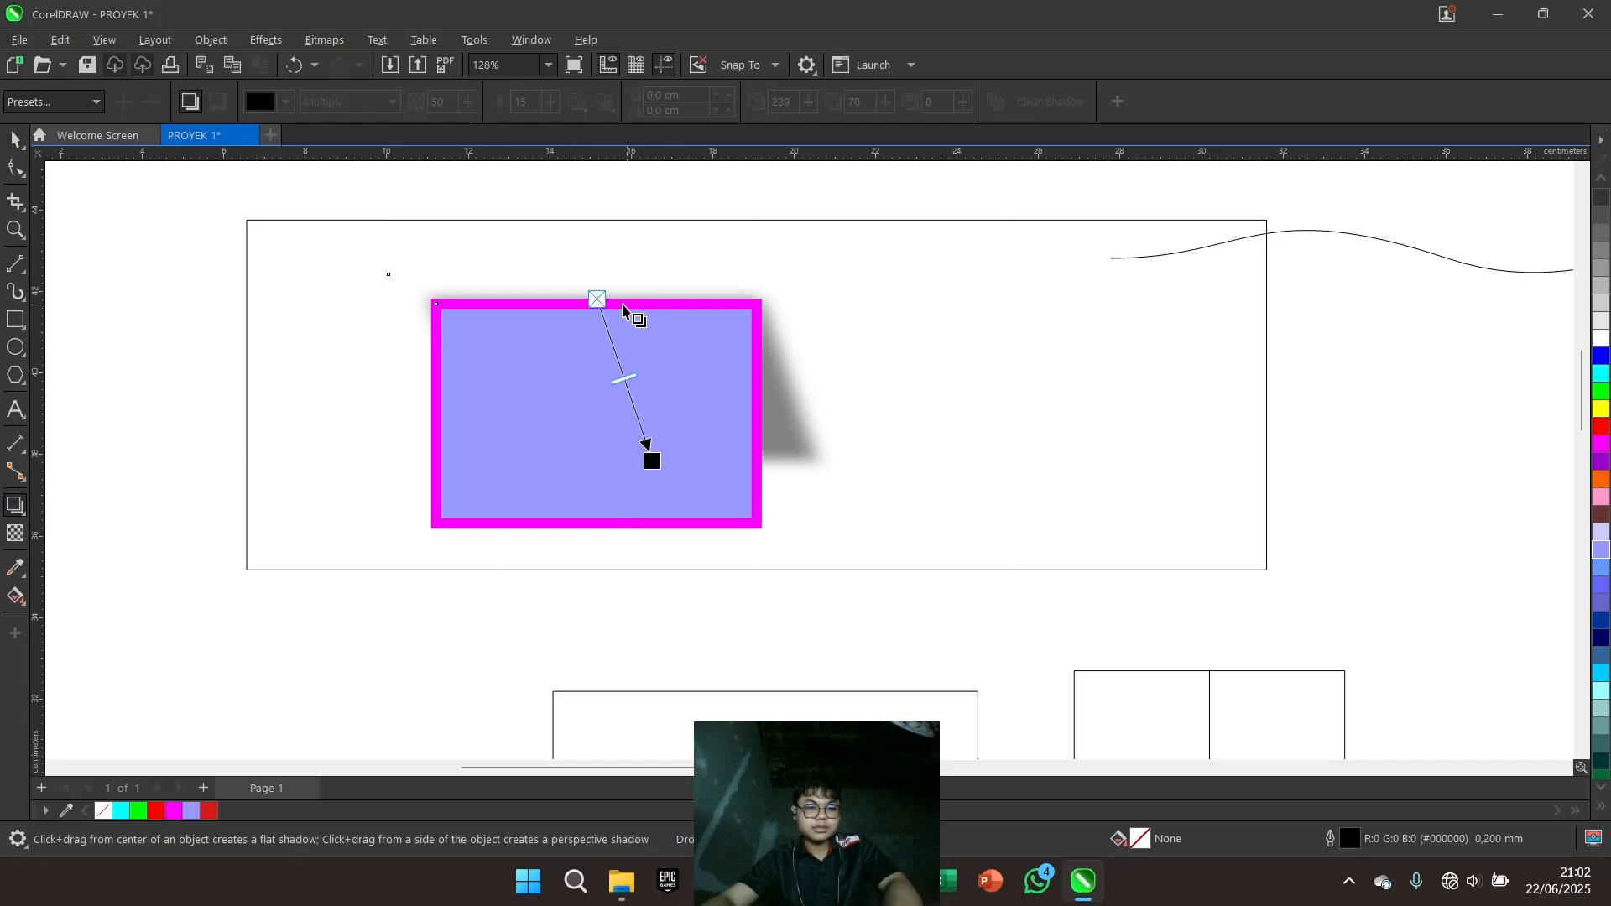
Move the drop shadow's origin to the violet box's centre and try out different shadow offsets
drag(599, 304, 595, 374)
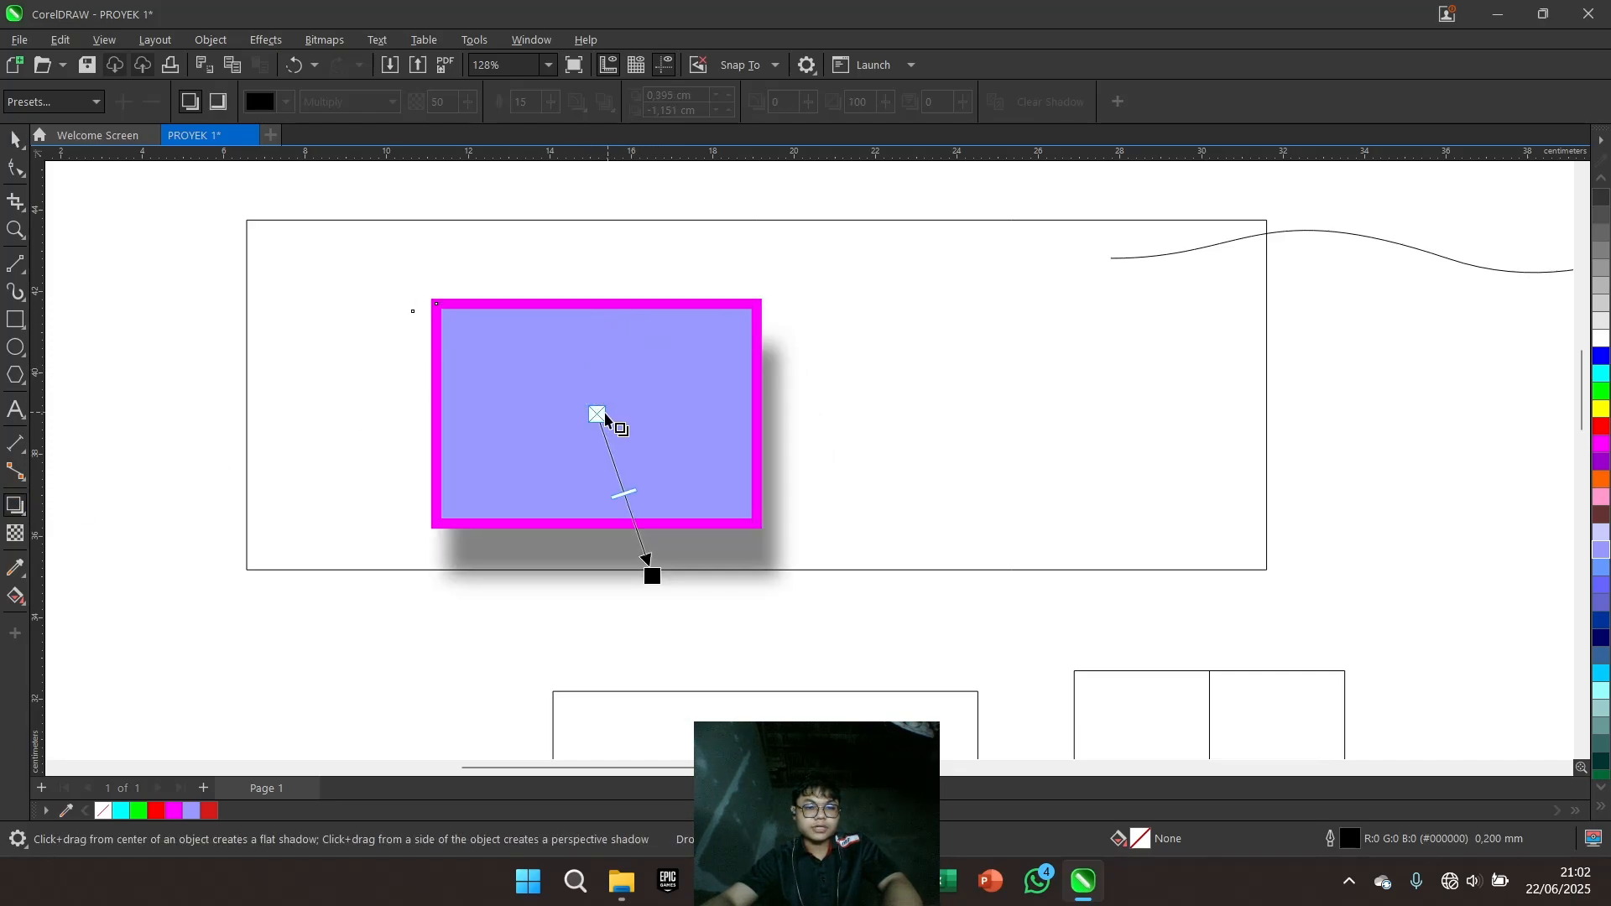
drag(650, 574, 788, 359)
drag(762, 414, 581, 442)
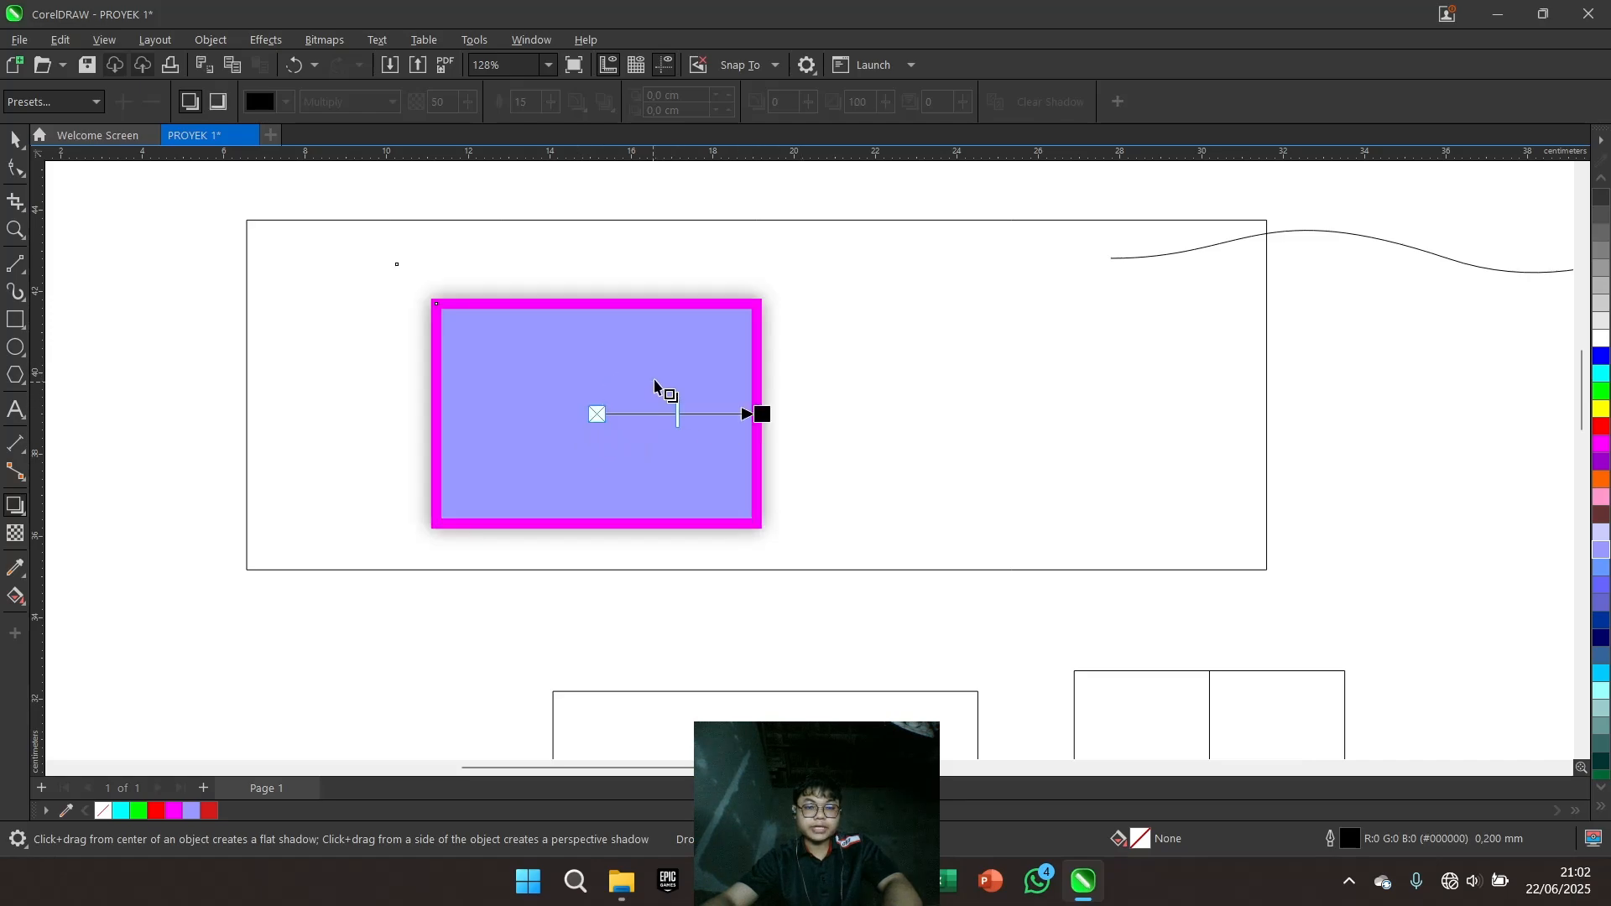
Recast the violet box's shadow from its right-edge midpoint towards the upper left, with opacity 61
drag(761, 414, 479, 379)
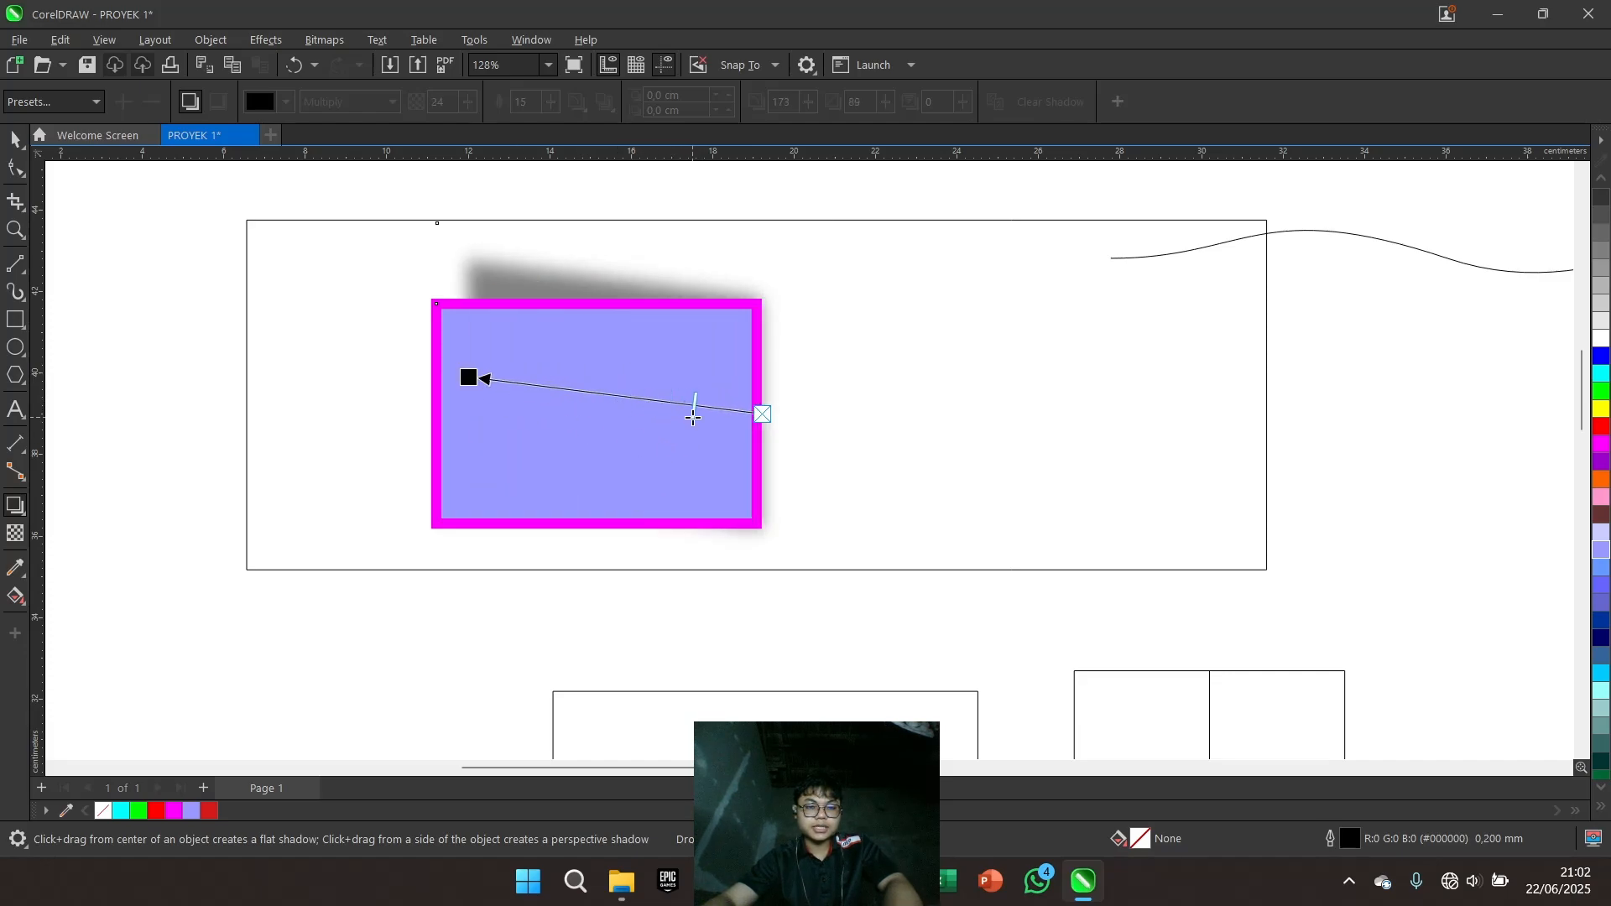
drag(703, 417, 493, 388)
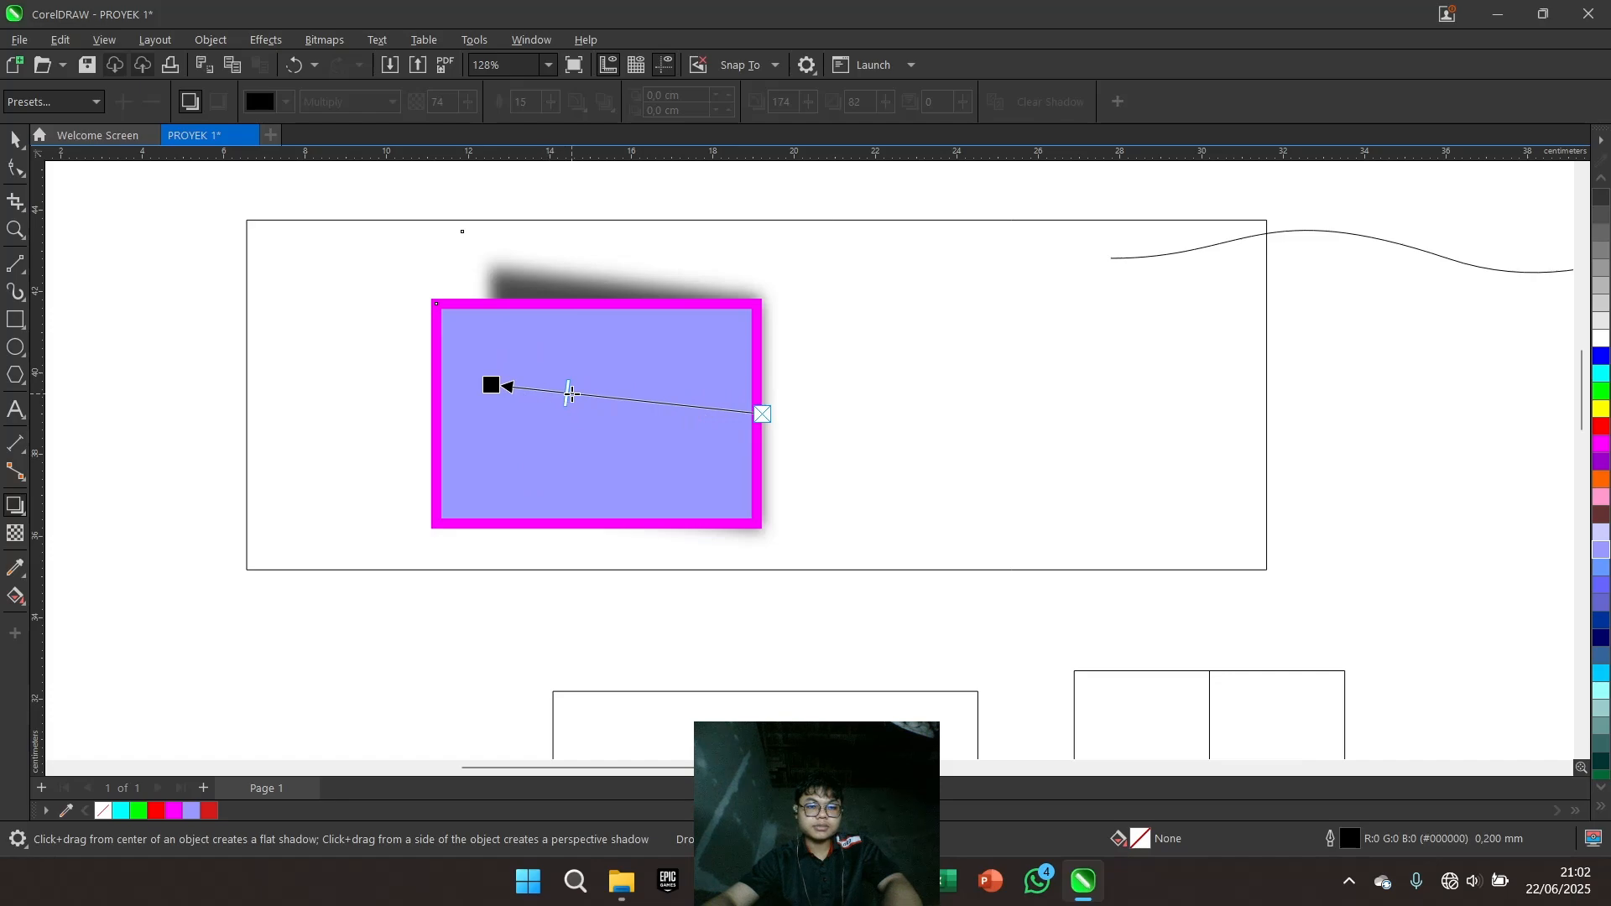
drag(571, 390, 600, 395)
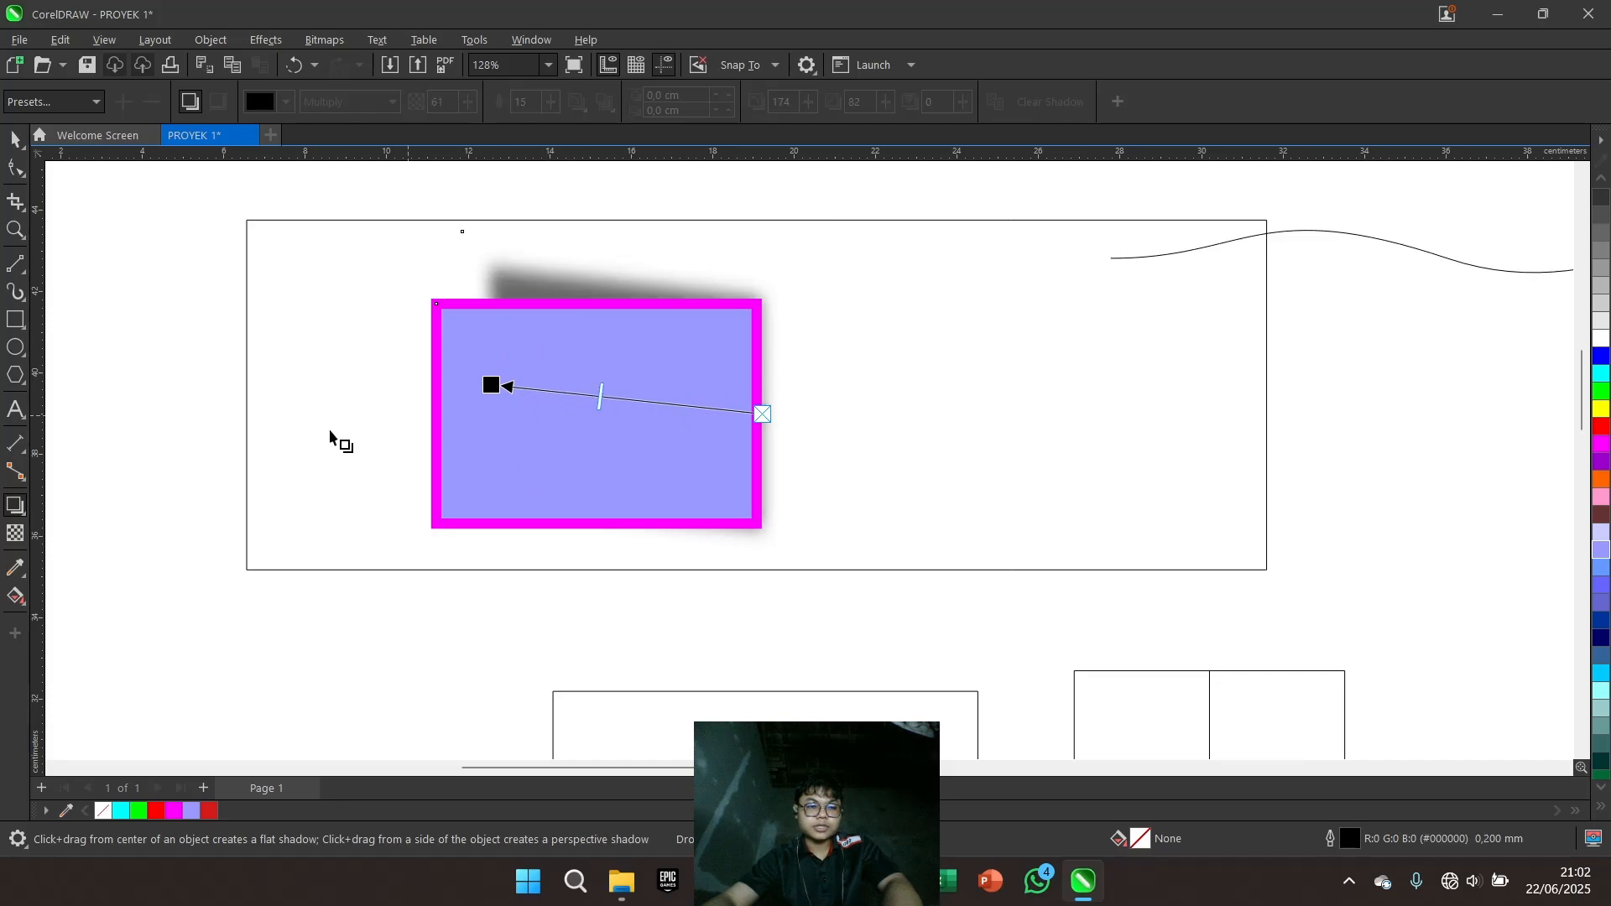
Draw a horizontal rectangle about 5.8 × 2.9 cm in the empty area beside the violet box, inside the large rectangle
click(15, 534)
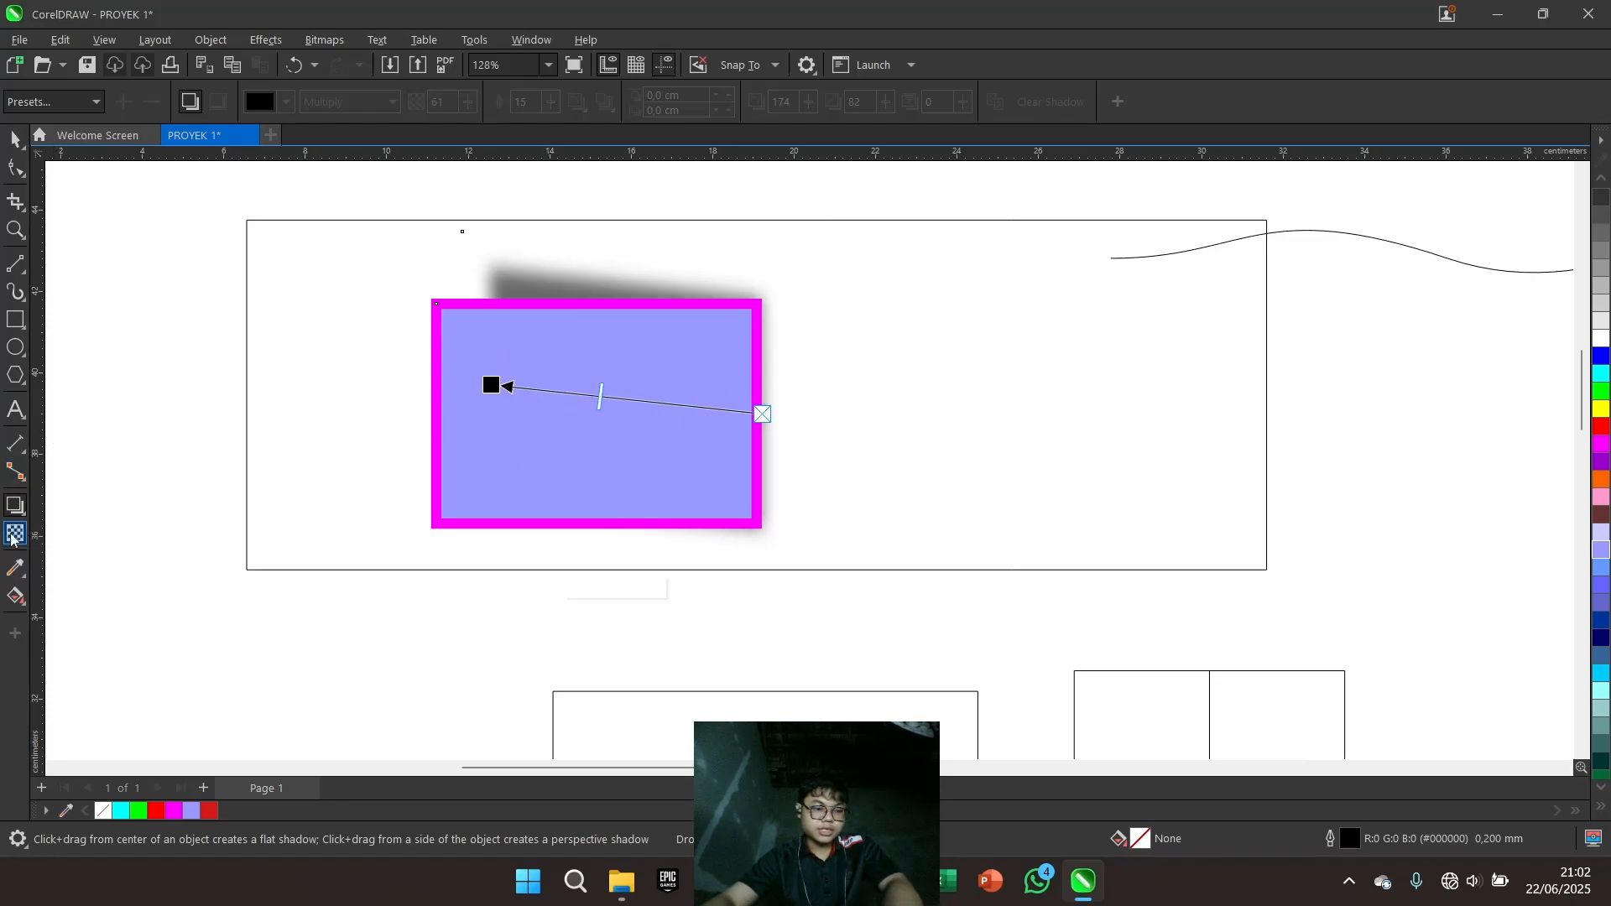
scroll(535, 567, down, 1)
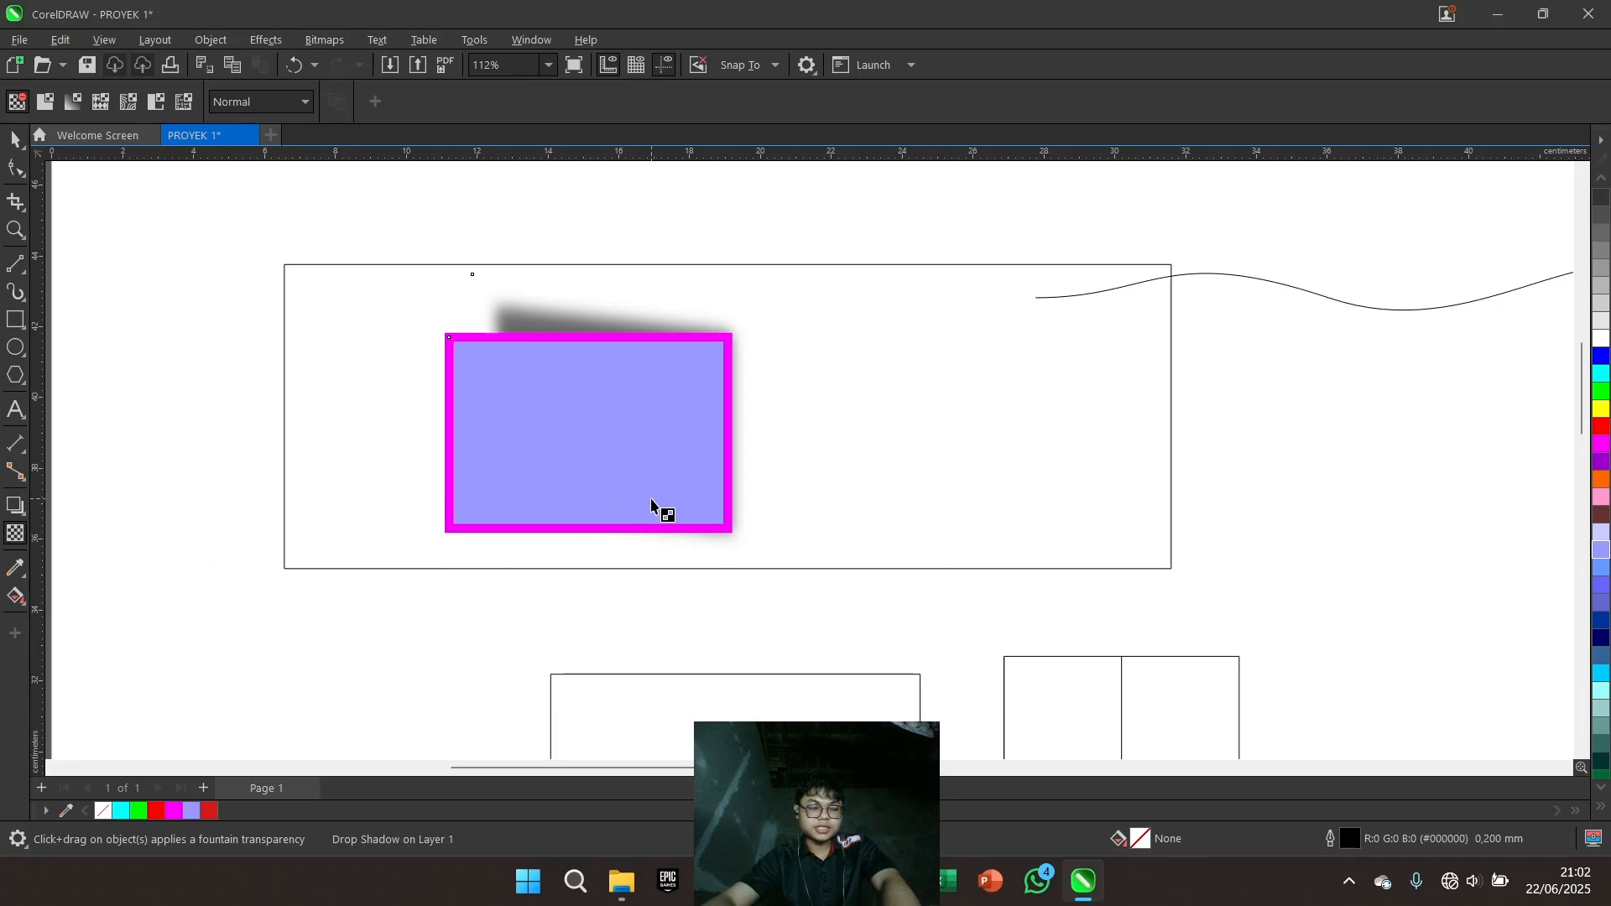
scroll(656, 508, up, 1)
click(15, 139)
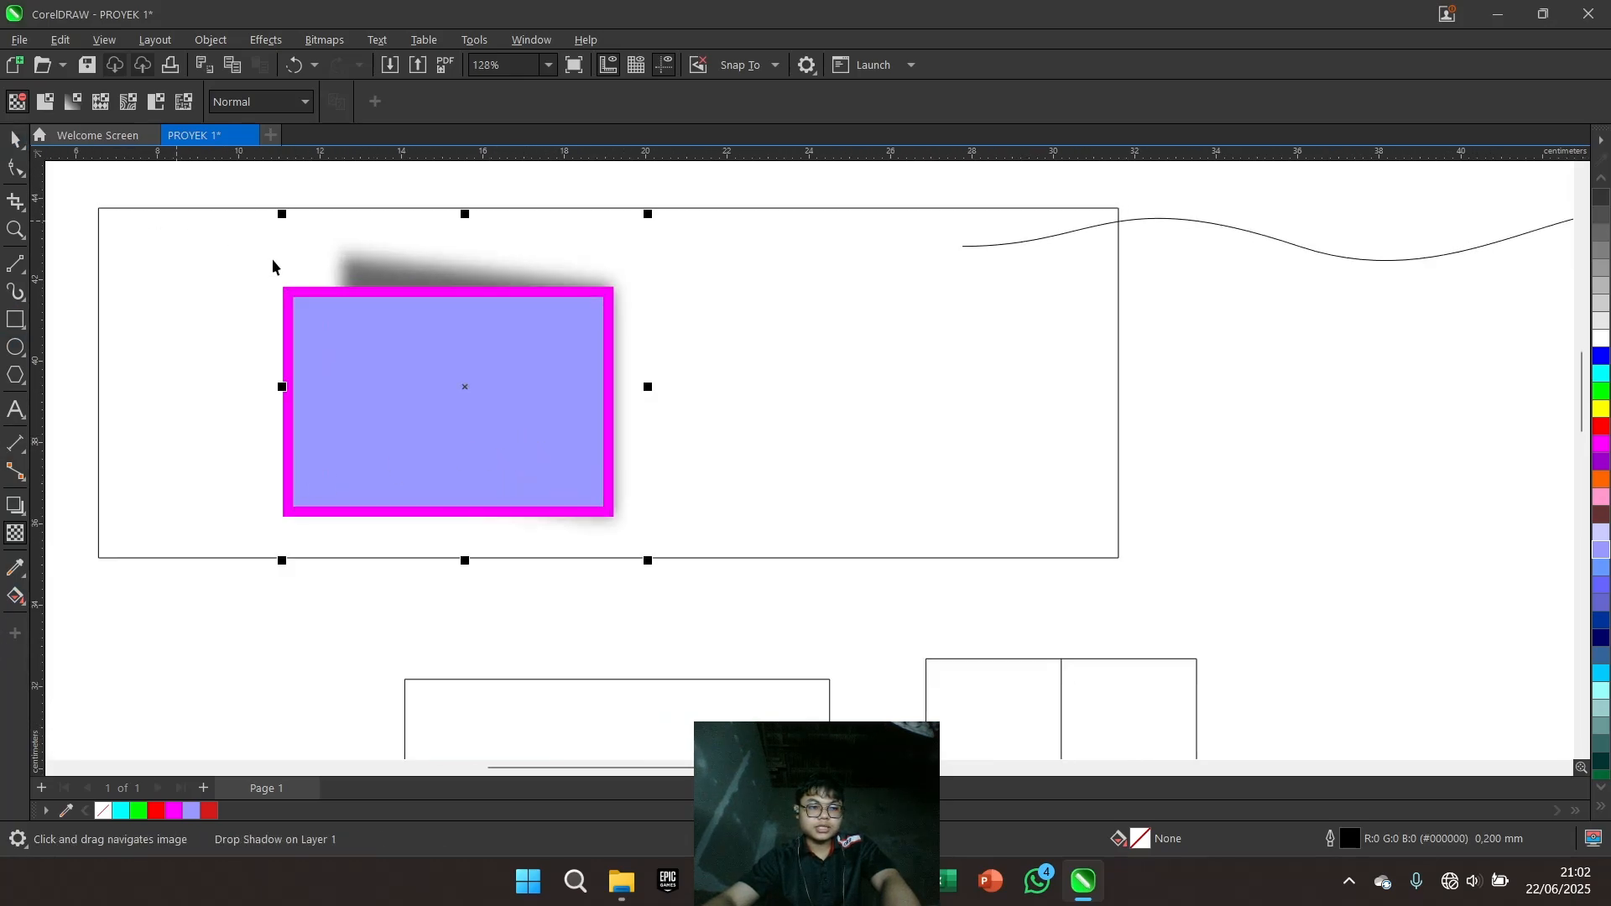
scroll(470, 295, up, 1)
drag(826, 337, 297, 378)
scroll(297, 378, up, 1)
scroll(298, 383, up, 1)
scroll(187, 450, down, 1)
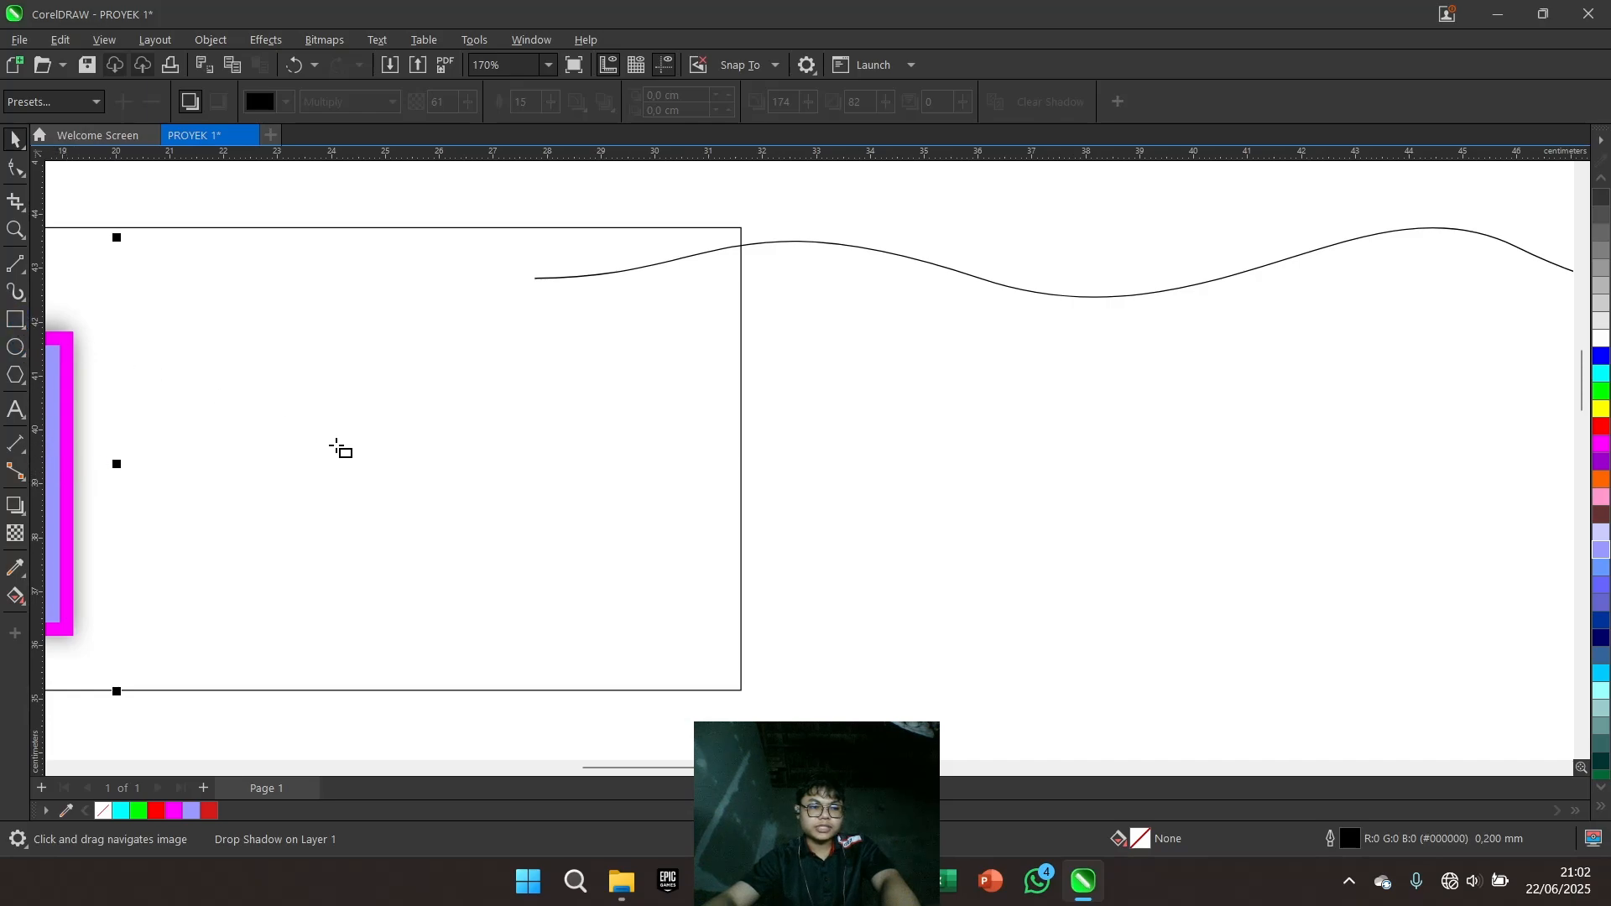
key(F6)
drag(367, 390, 680, 551)
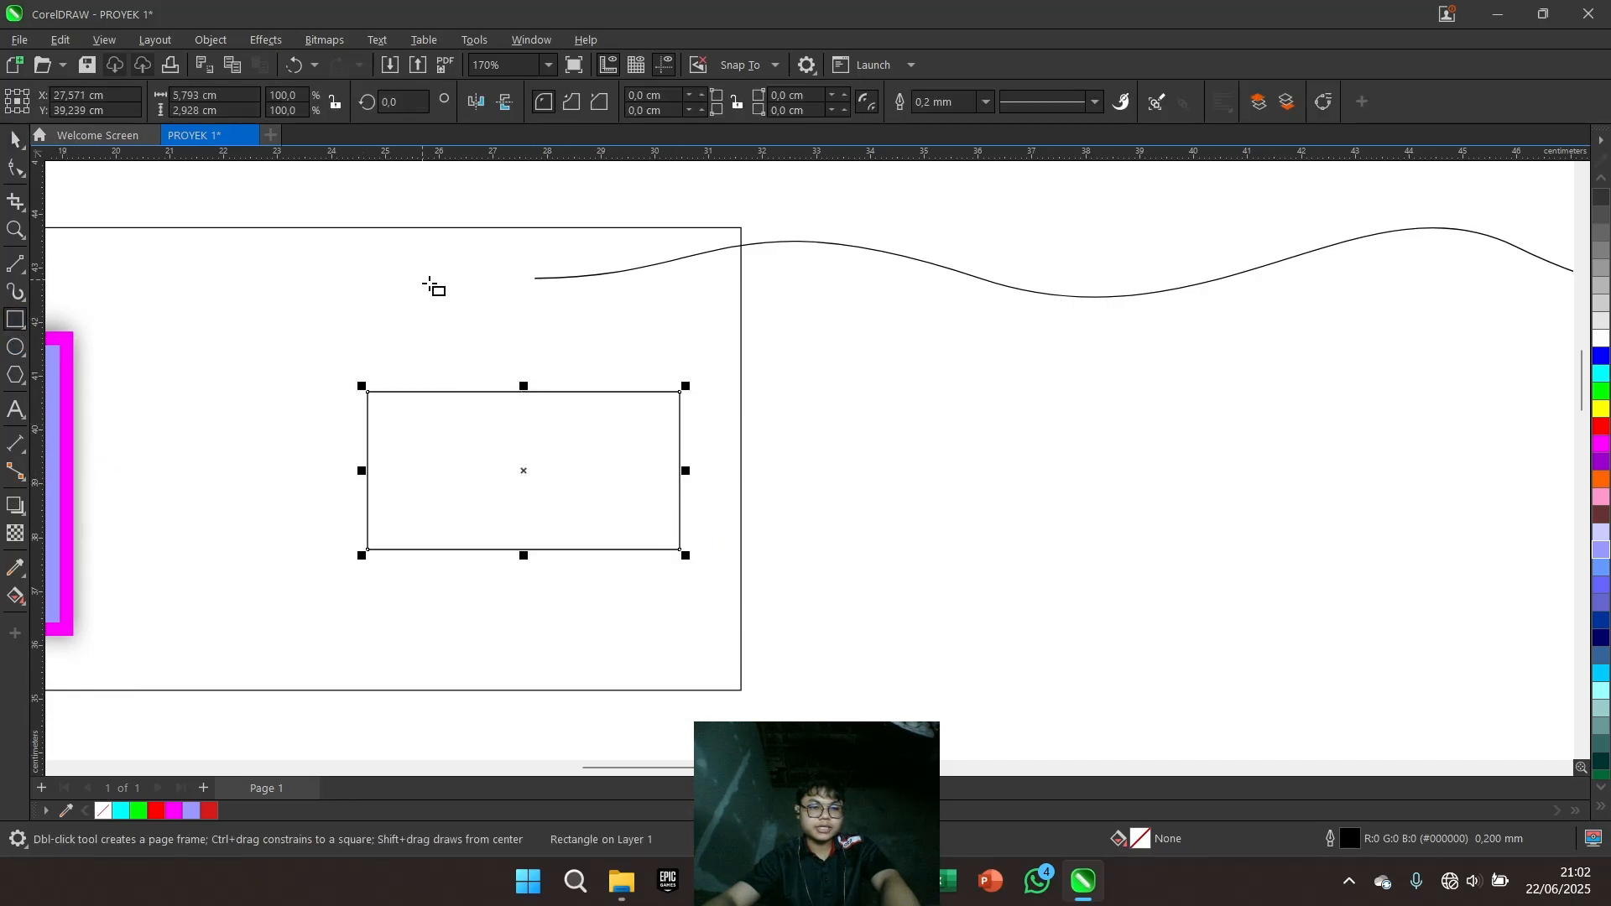
Draw a vertical rectangle about 2.5 × 6.6 cm crossing the middle of the horizontal one
drag(464, 298, 607, 691)
drag(601, 651, 601, 651)
key(space)
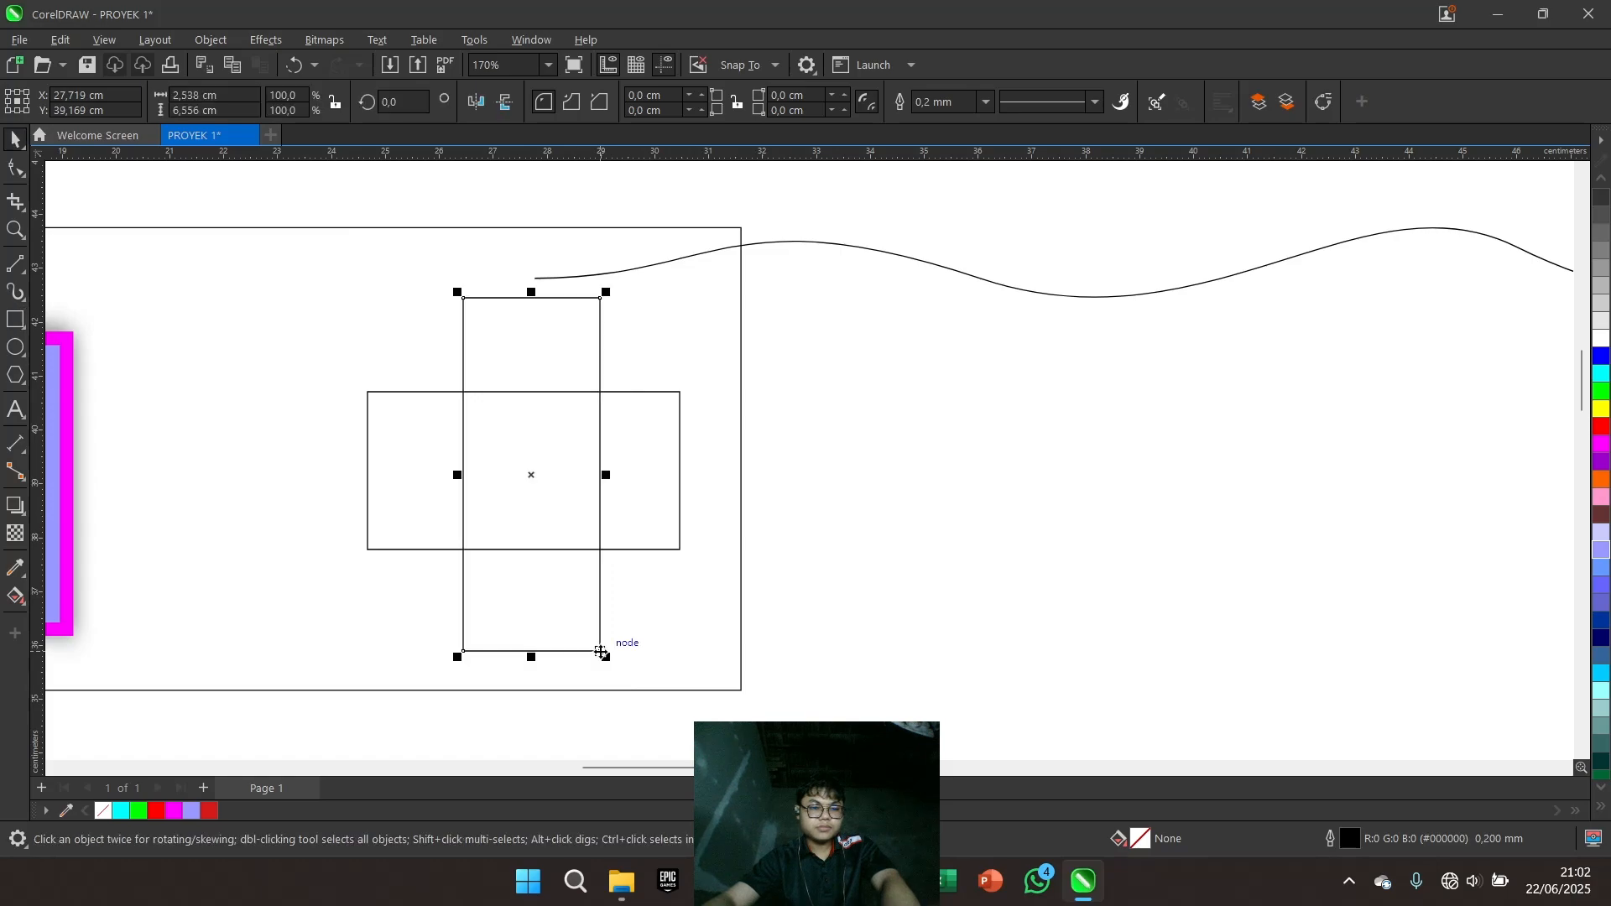
Fill the vertical rectangle with yellow and the horizontal rectangle behind it with red
click(600, 631)
click(600, 615)
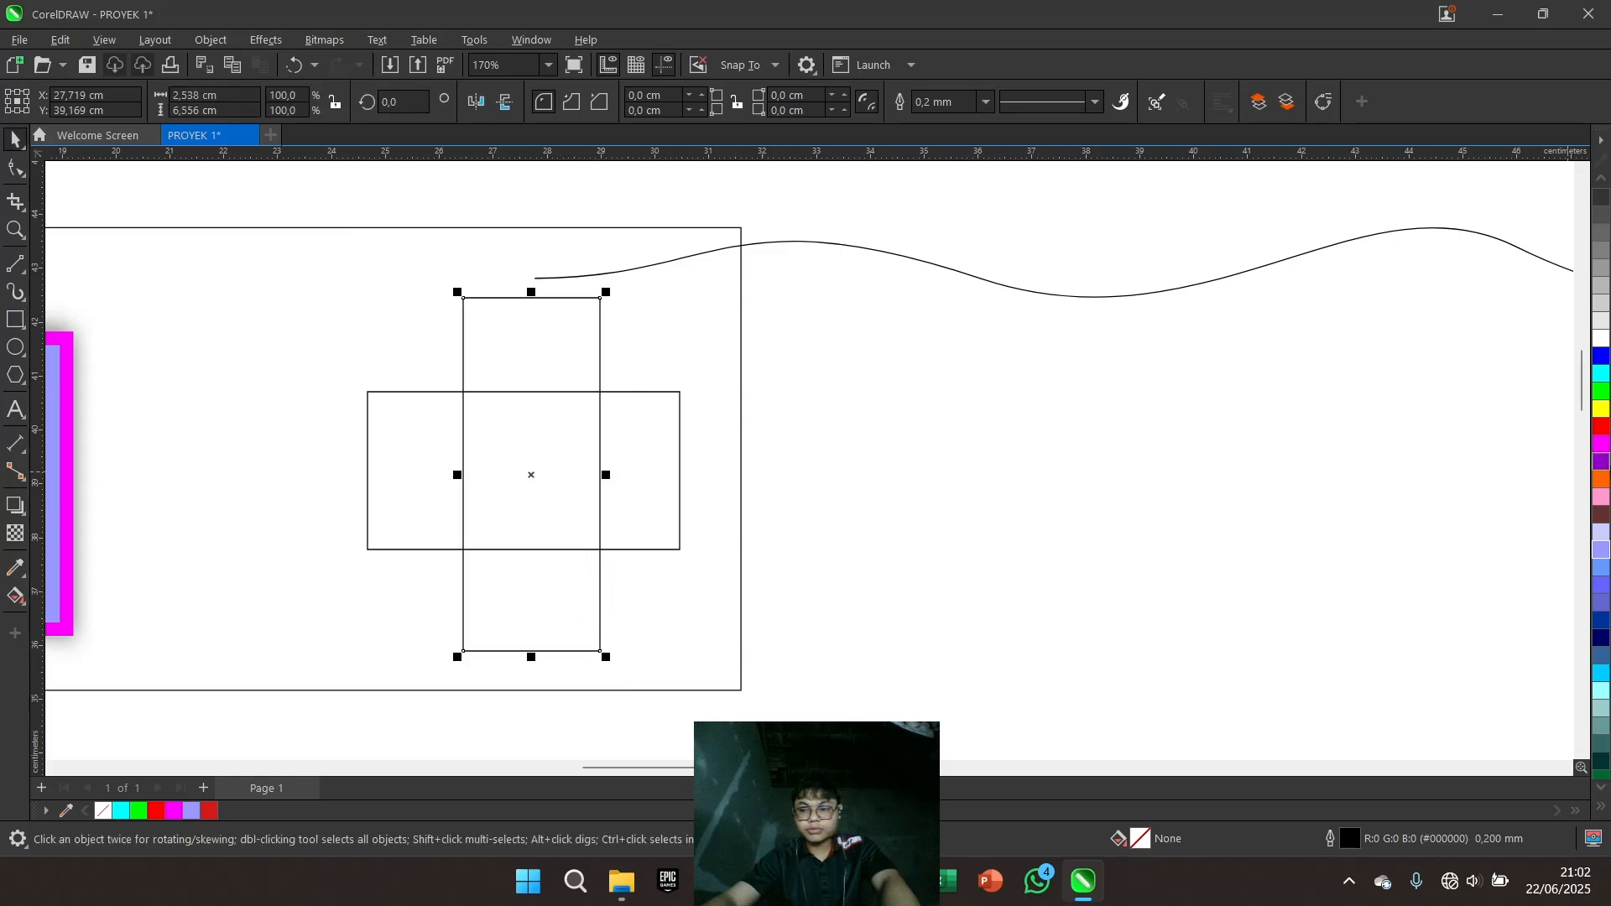
click(1601, 413)
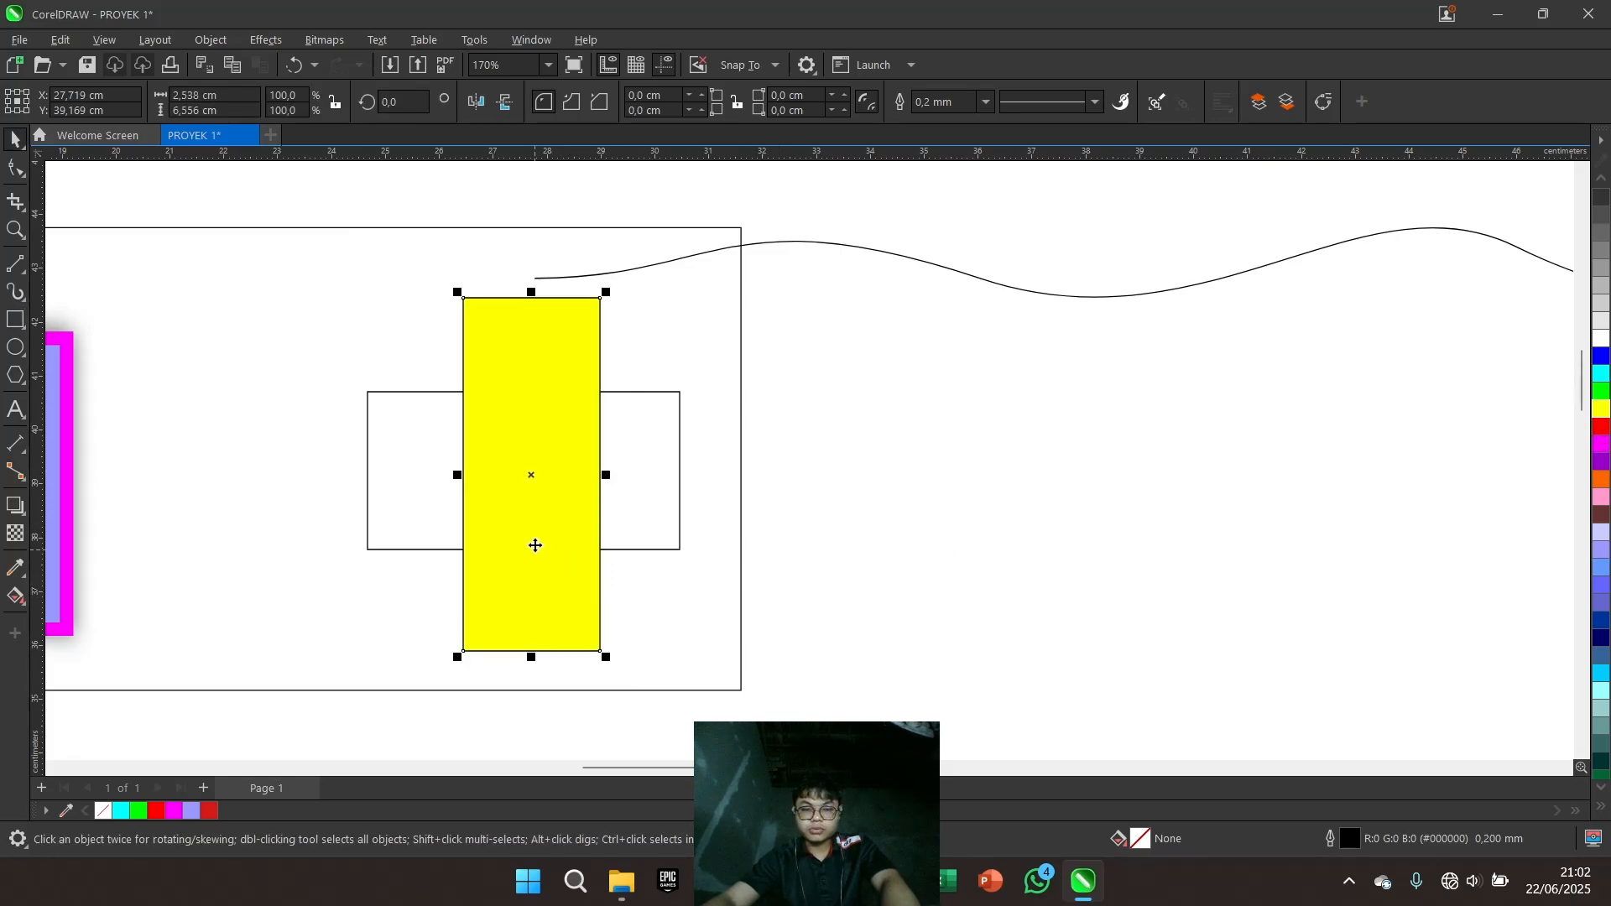
click(615, 505)
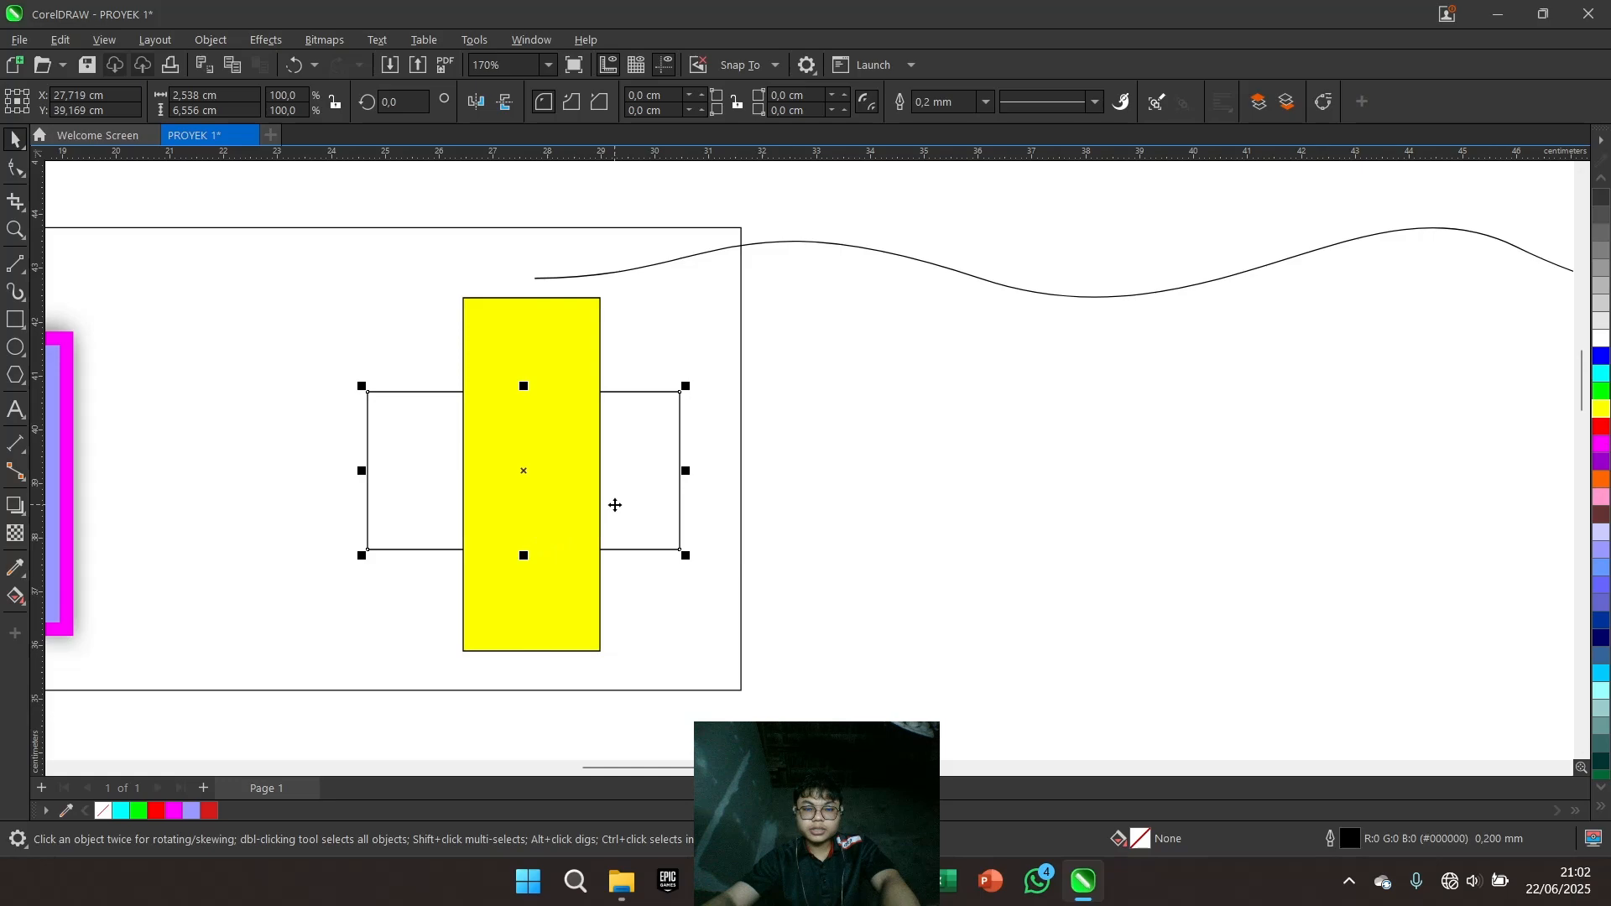
click(1600, 426)
scroll(719, 356, up, 2)
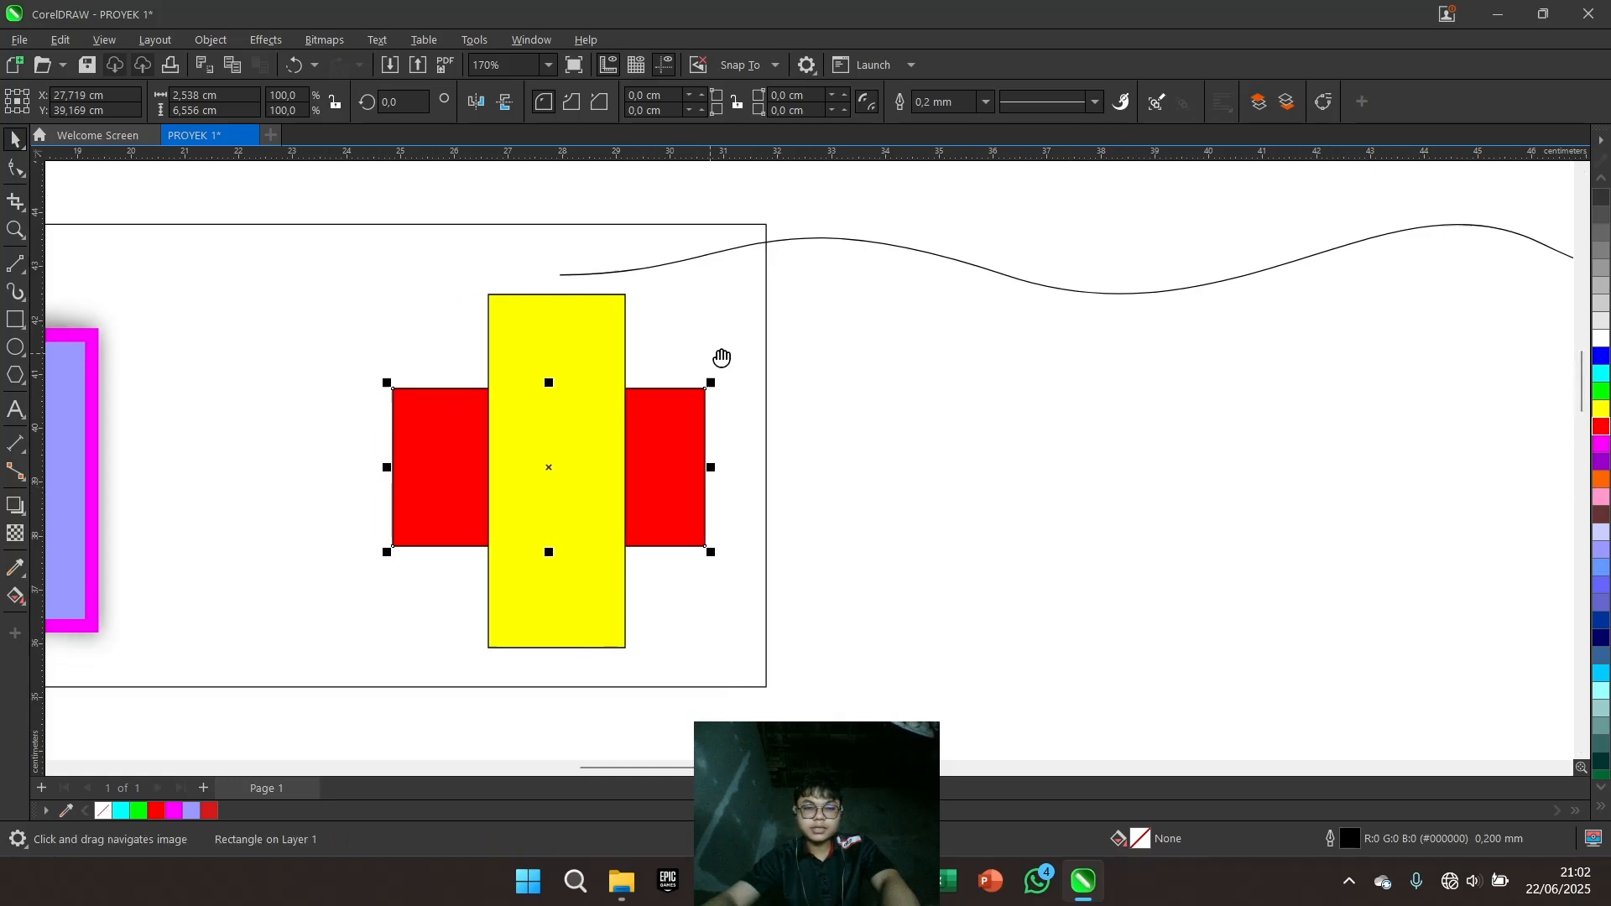
Apply a fountain transparency fading down the yellow rectangle, and redirect the fade towards its lower-left corner
click(16, 534)
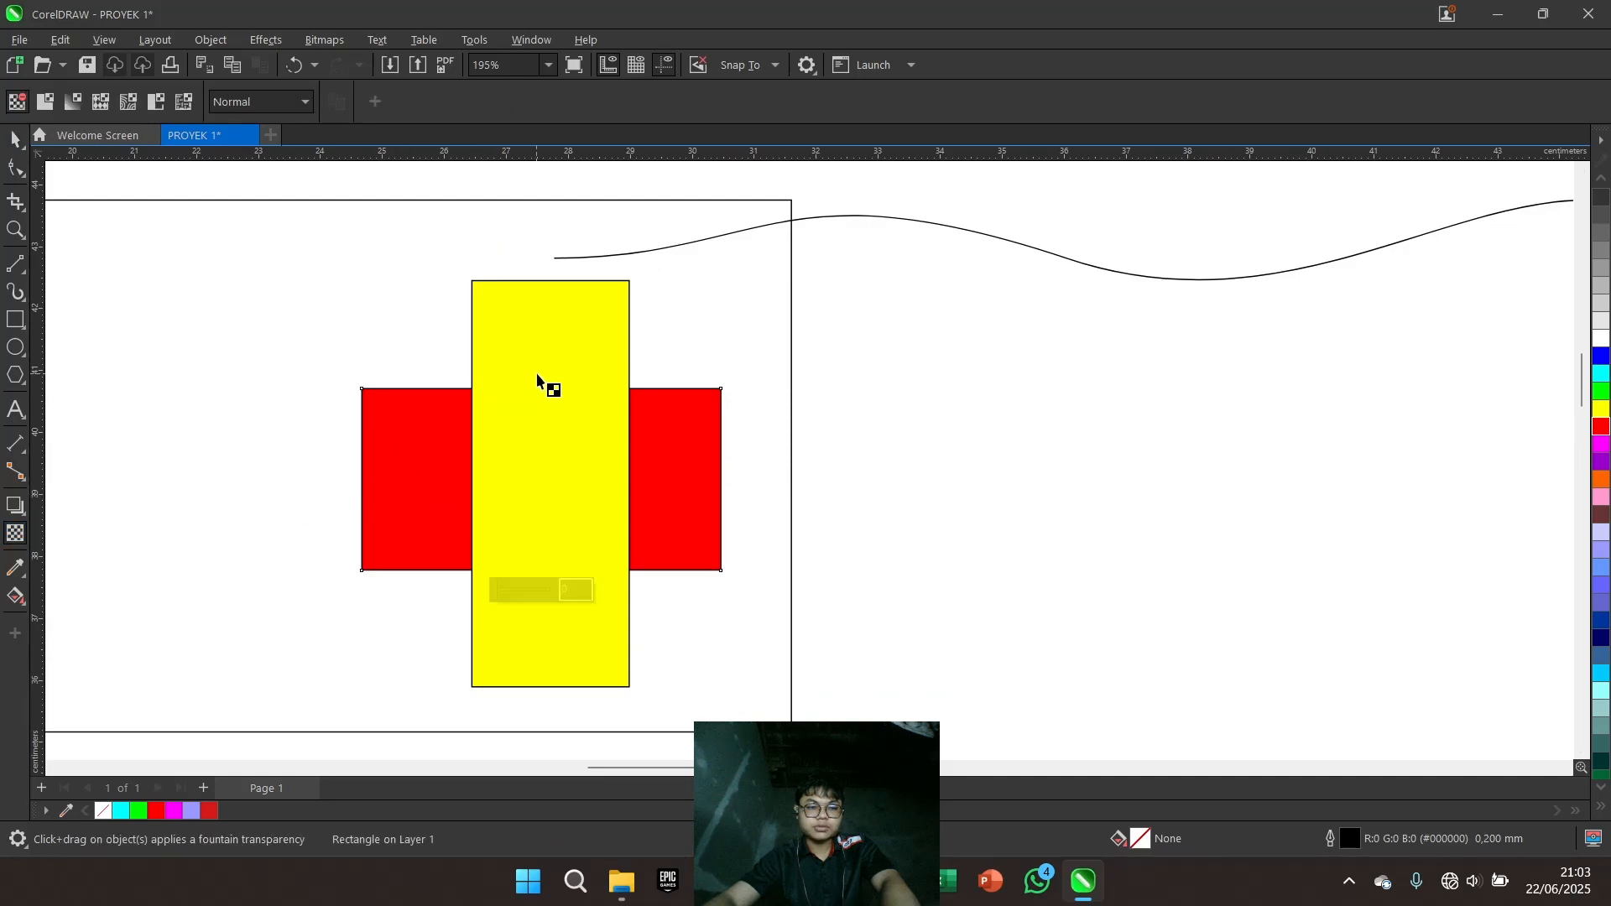
drag(539, 370, 550, 615)
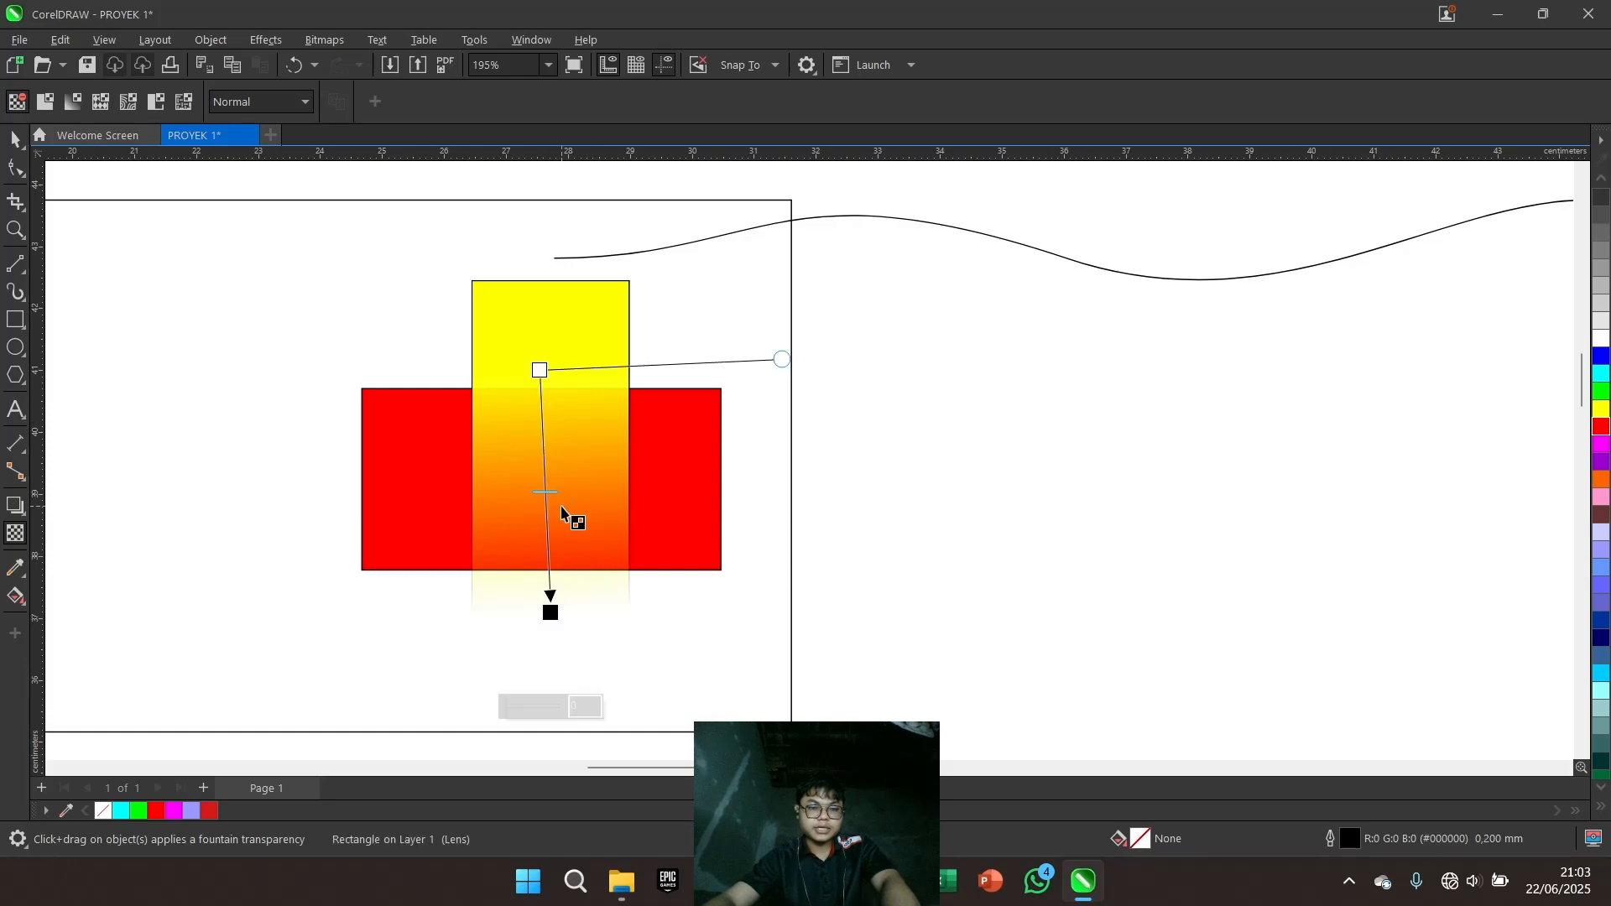
mouse_move(550, 613)
mouse_down()
mouse_move(549, 552)
mouse_move(557, 626)
mouse_up()
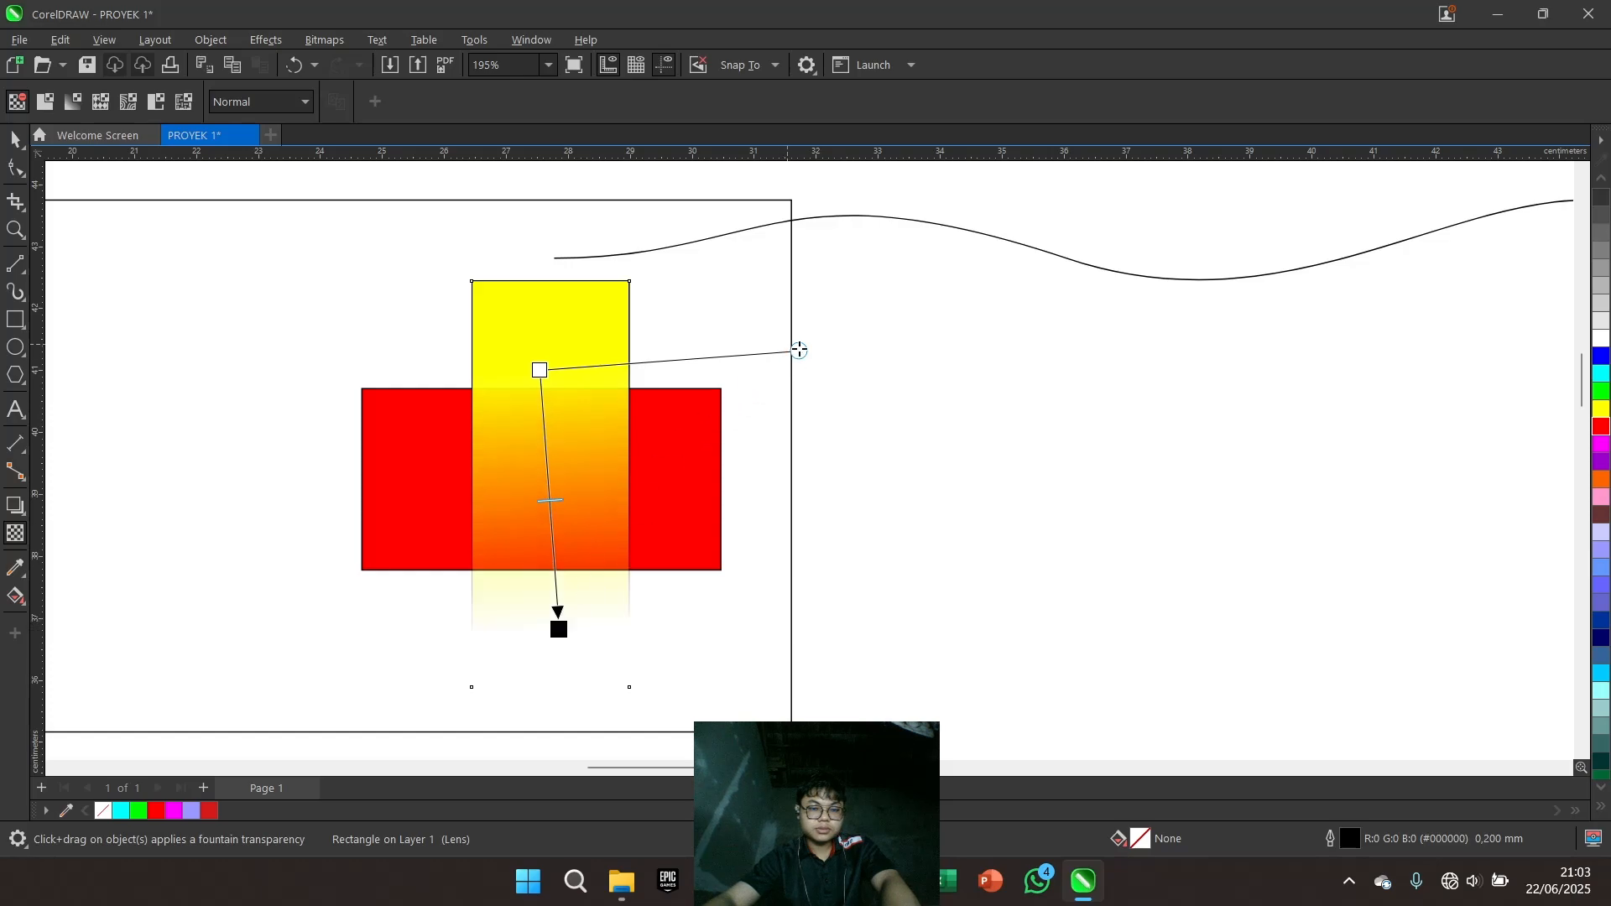
drag(752, 370, 267, 411)
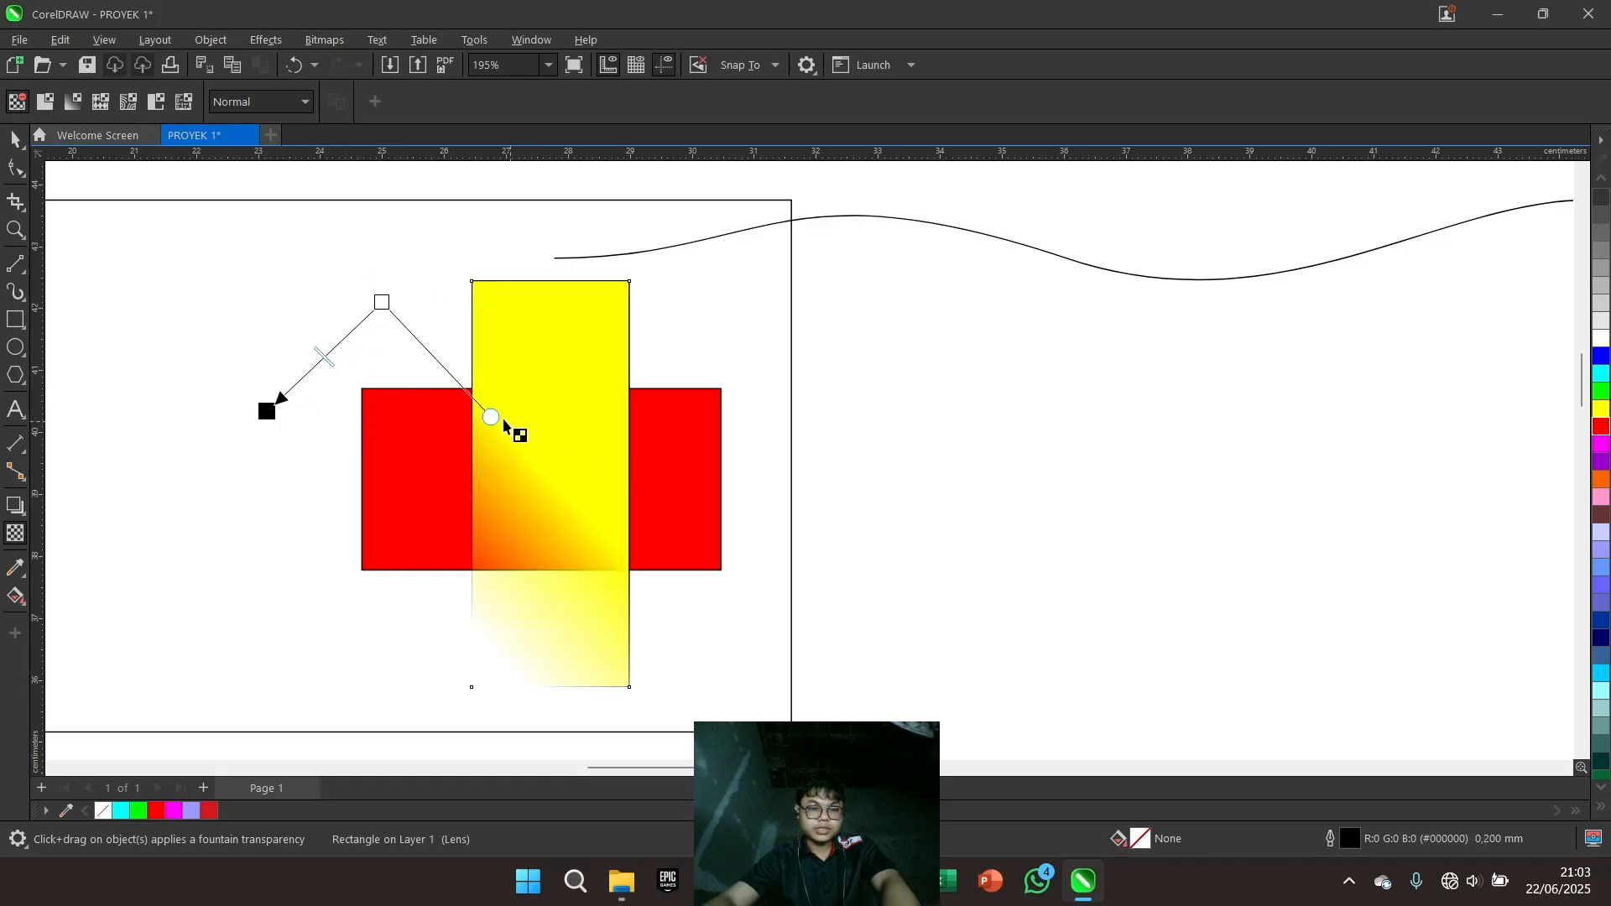
drag(504, 420, 544, 481)
Move the yellow rectangle slightly down and redirect its transparency to fade from its middle towards its upper-right corner
key(space)
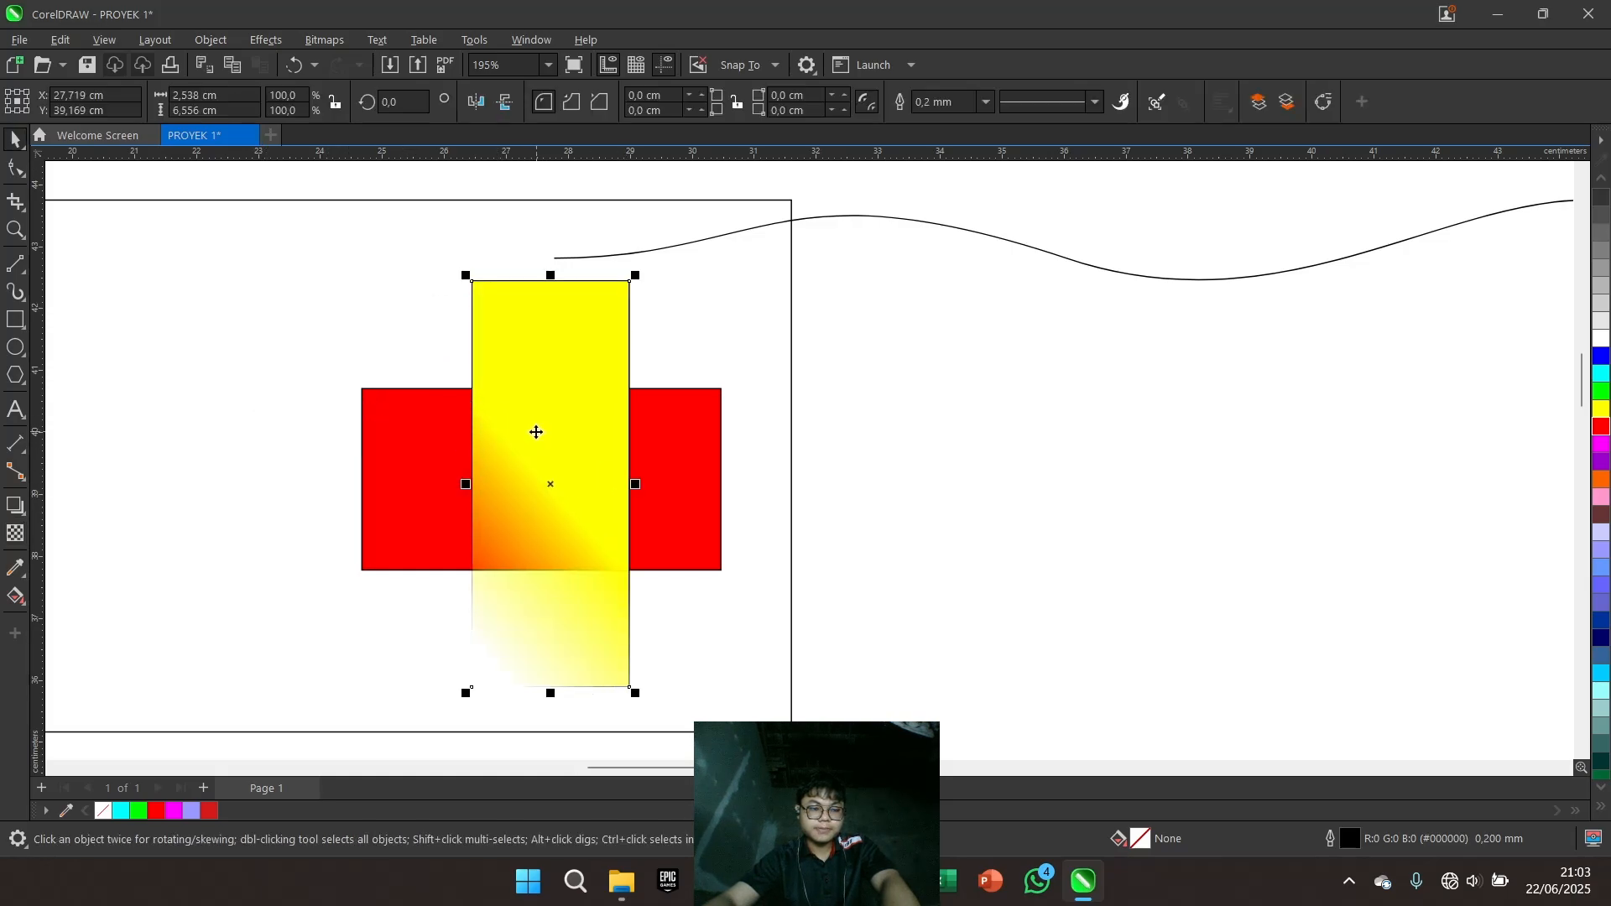
click(449, 450)
key(space)
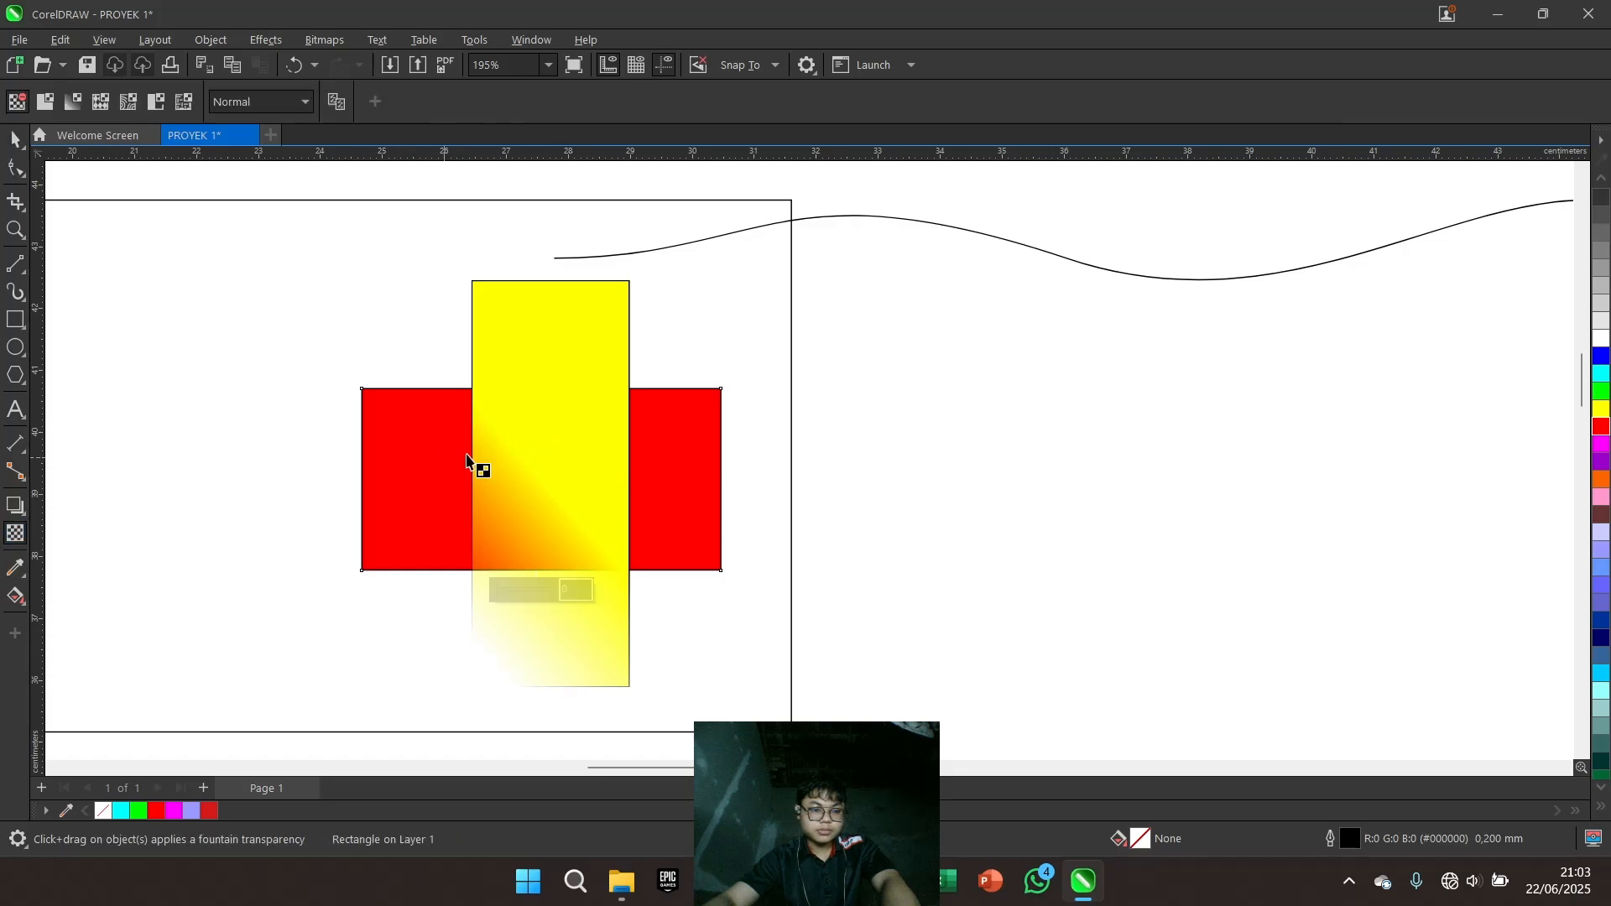
drag(558, 397, 551, 503)
drag(450, 478, 344, 513)
key(space)
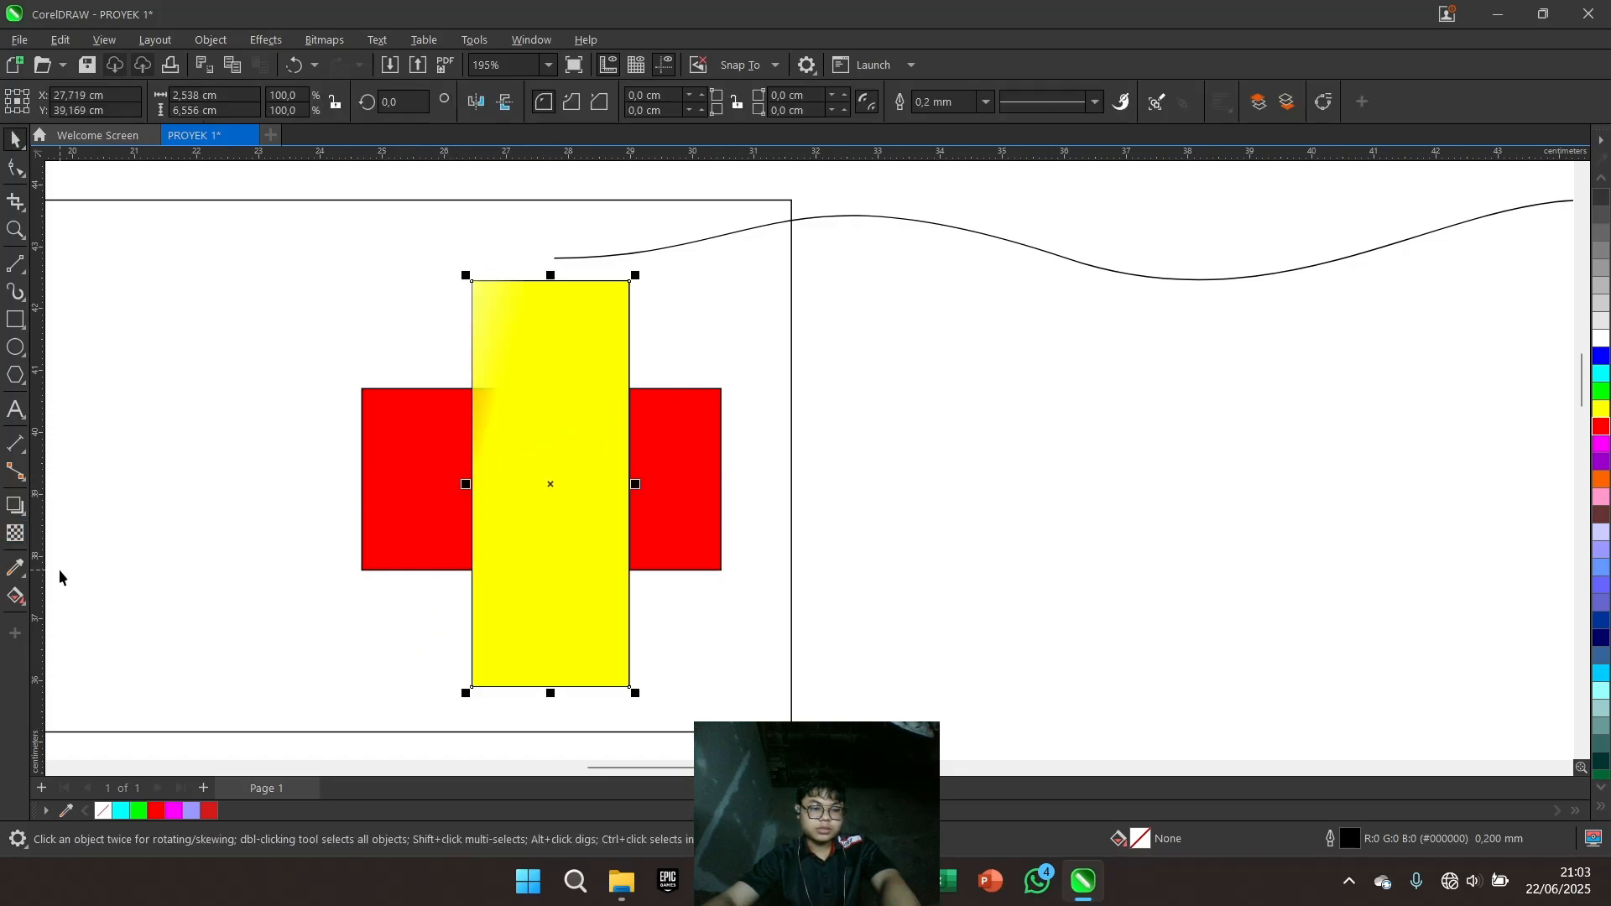
drag(543, 461, 678, 363)
click(15, 541)
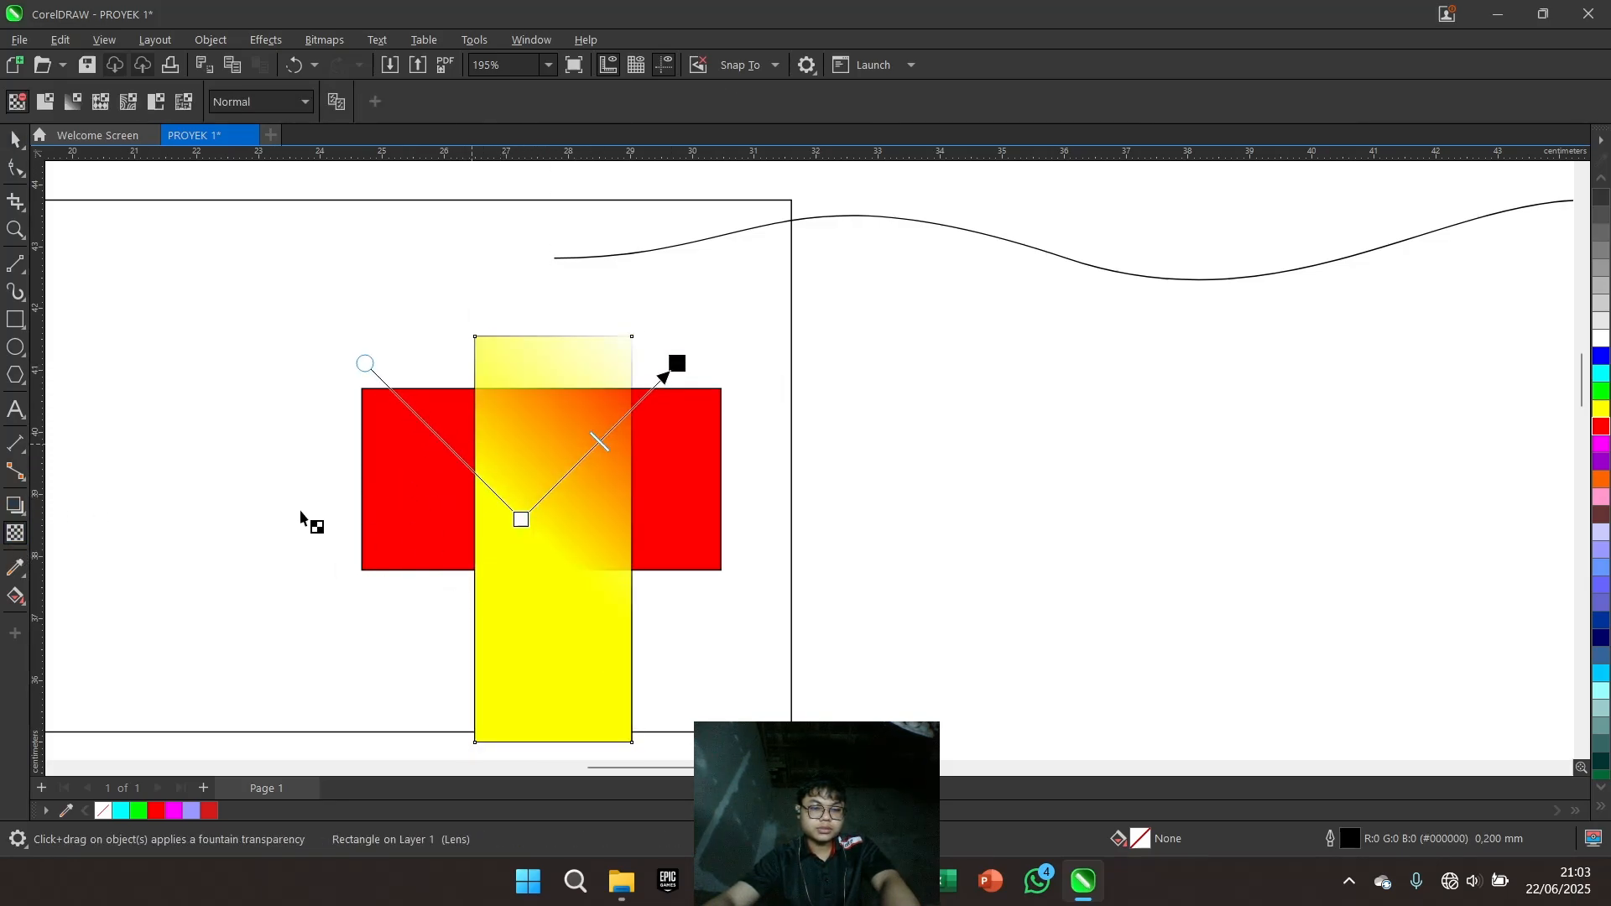
Sample the red of the horizontal rectangle with the Color Eyedropper and apply it as fill to the shadowed, magenta-outlined rectangle
click(23, 577)
click(27, 576)
click(47, 572)
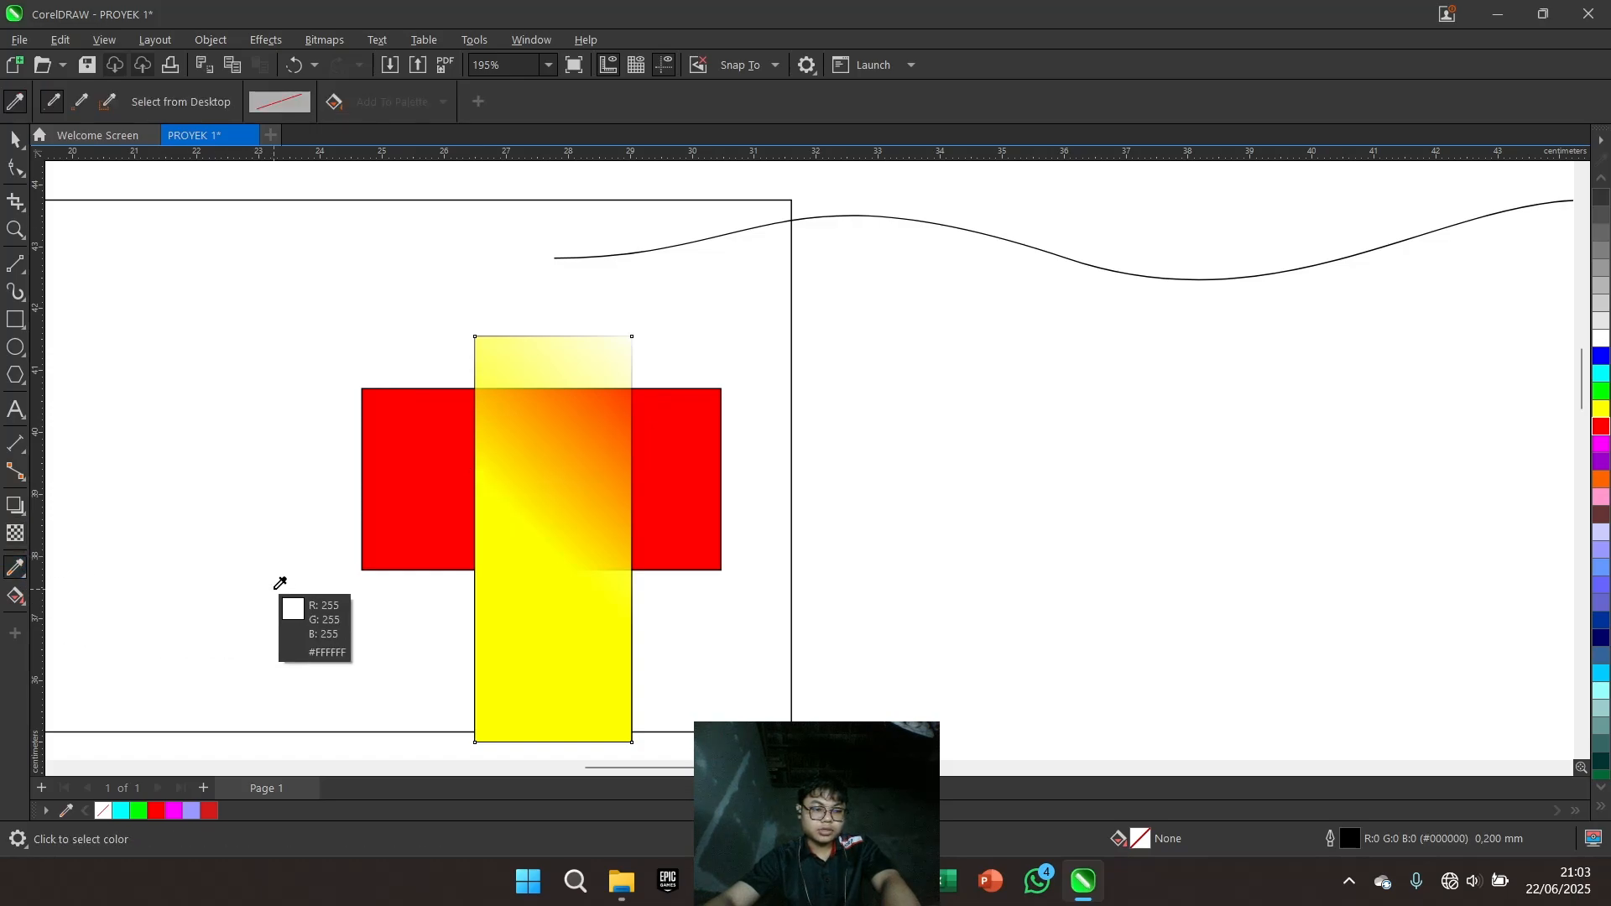
scroll(272, 589, down, 1)
drag(268, 590, 590, 550)
drag(386, 582, 597, 546)
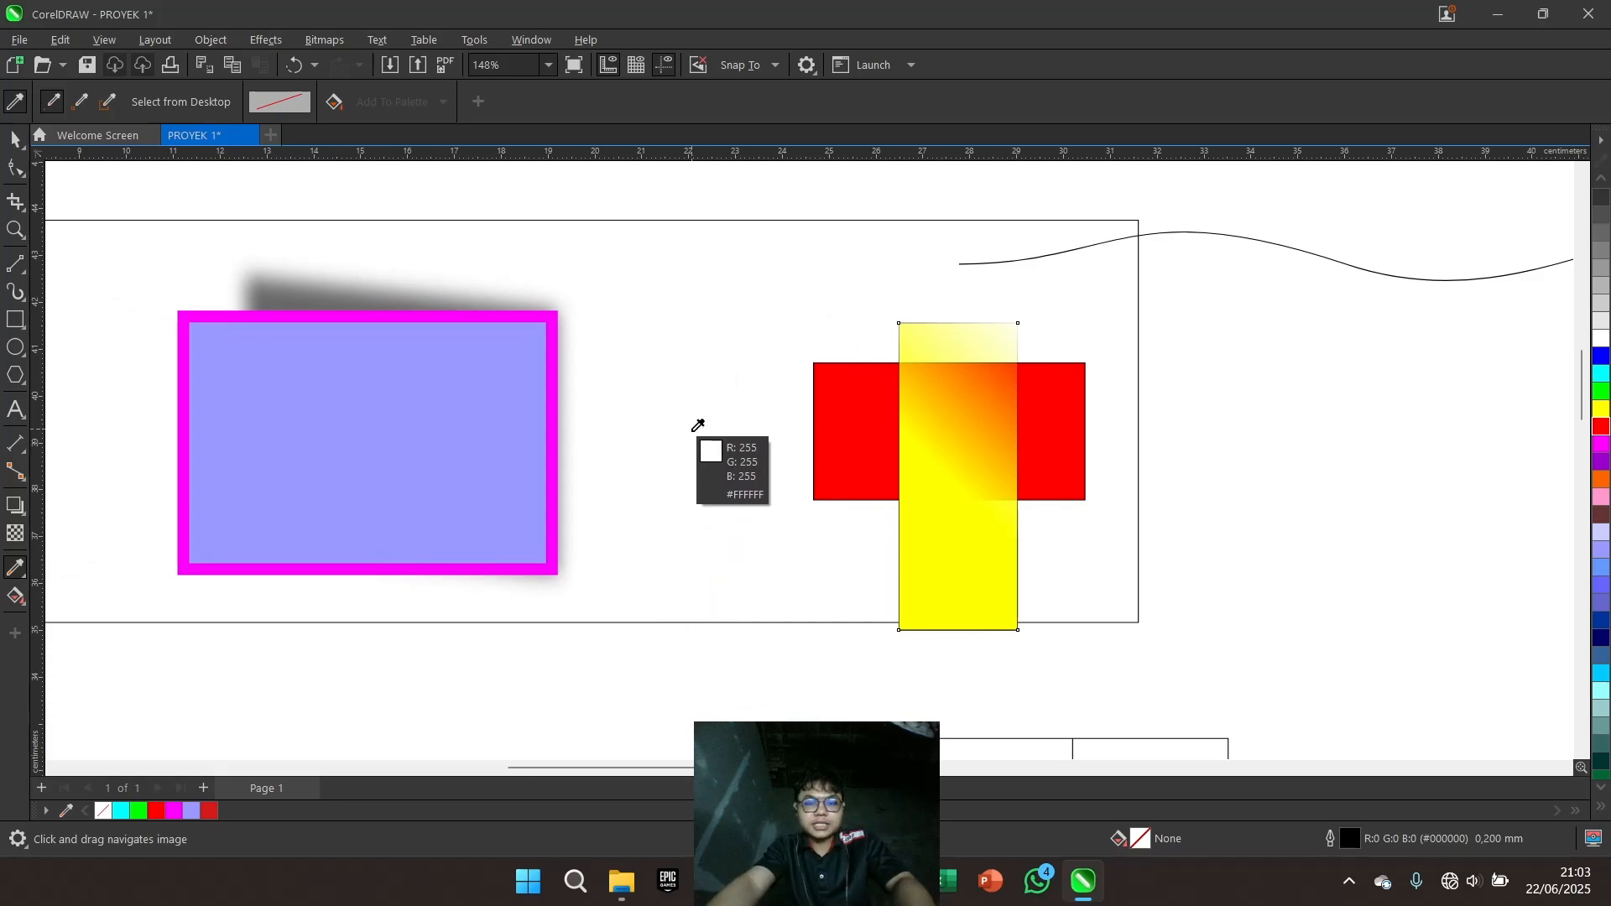
scroll(701, 426, up, 2)
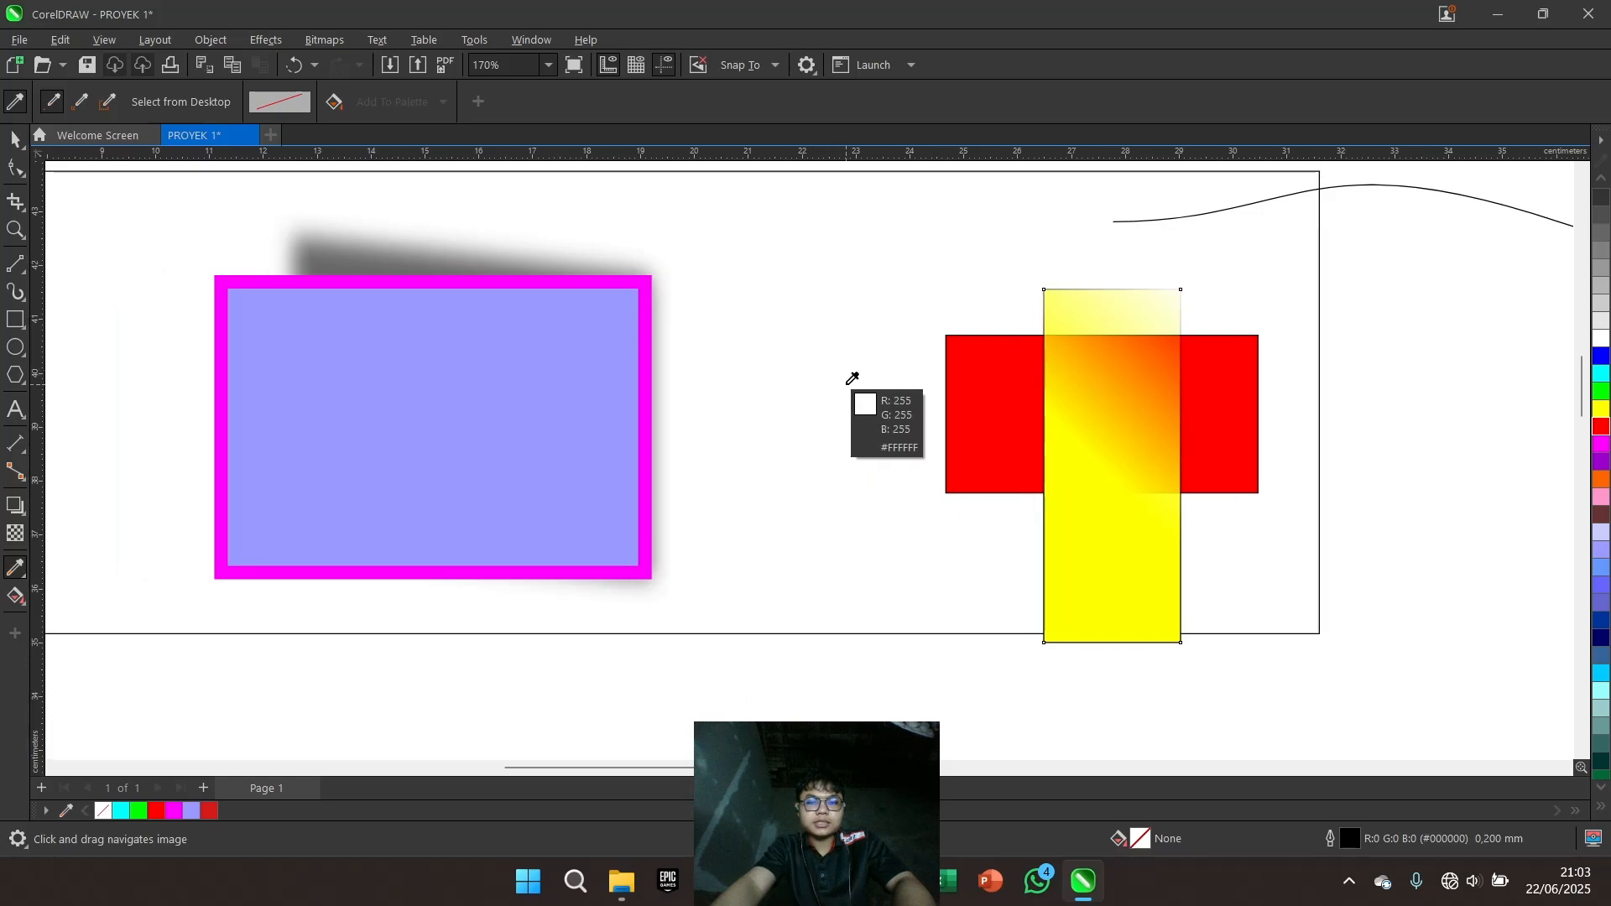
drag(855, 466, 920, 456)
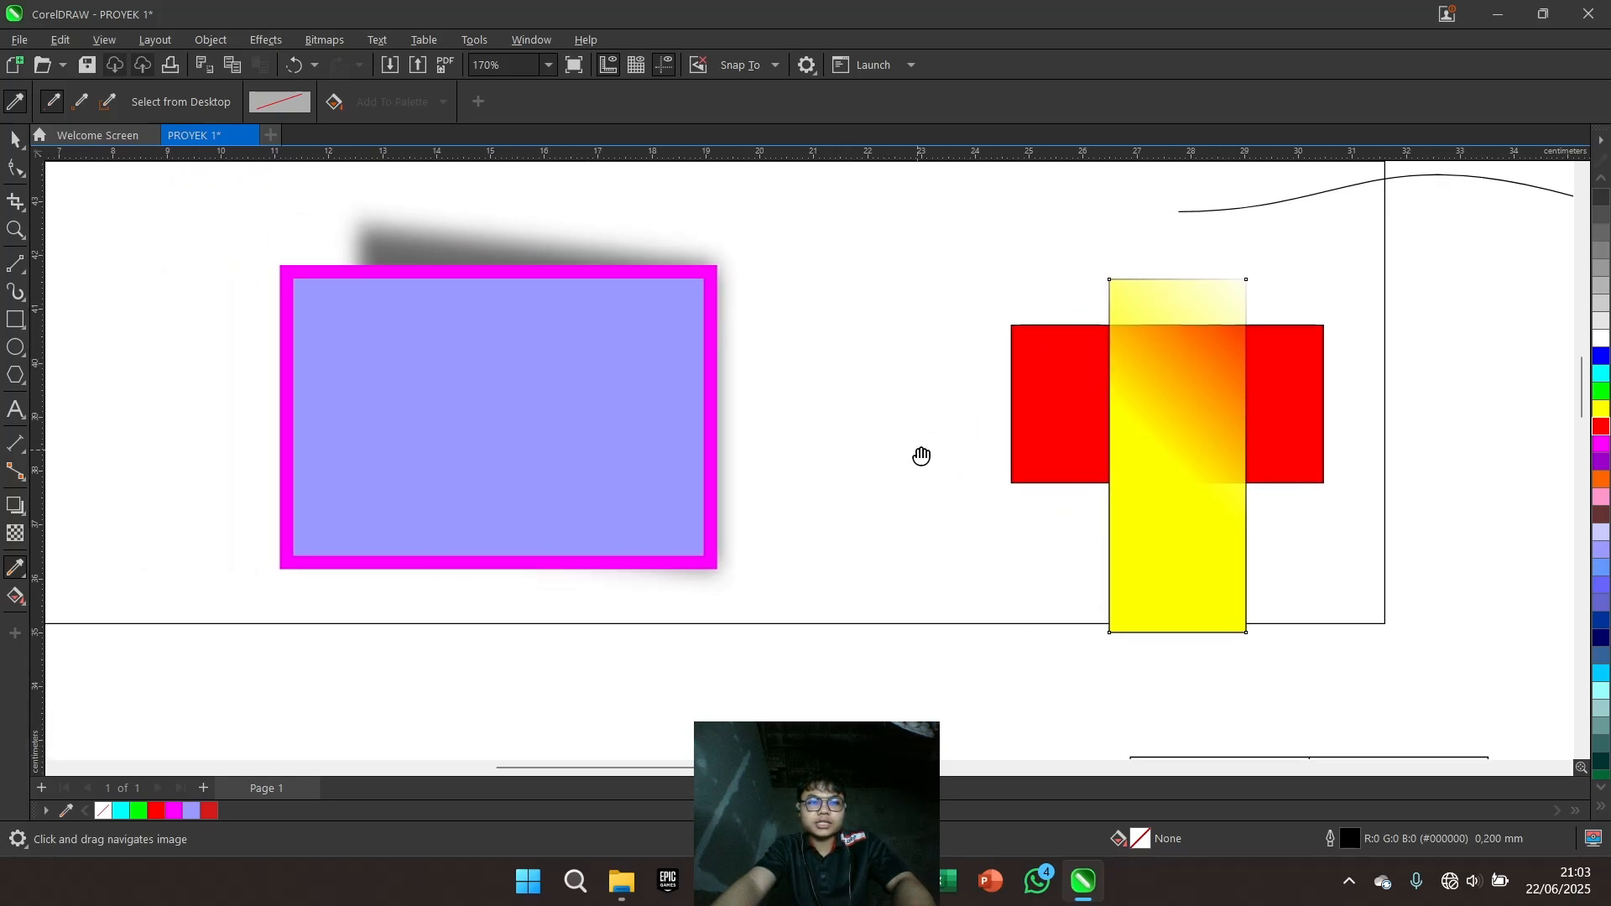
click(1057, 421)
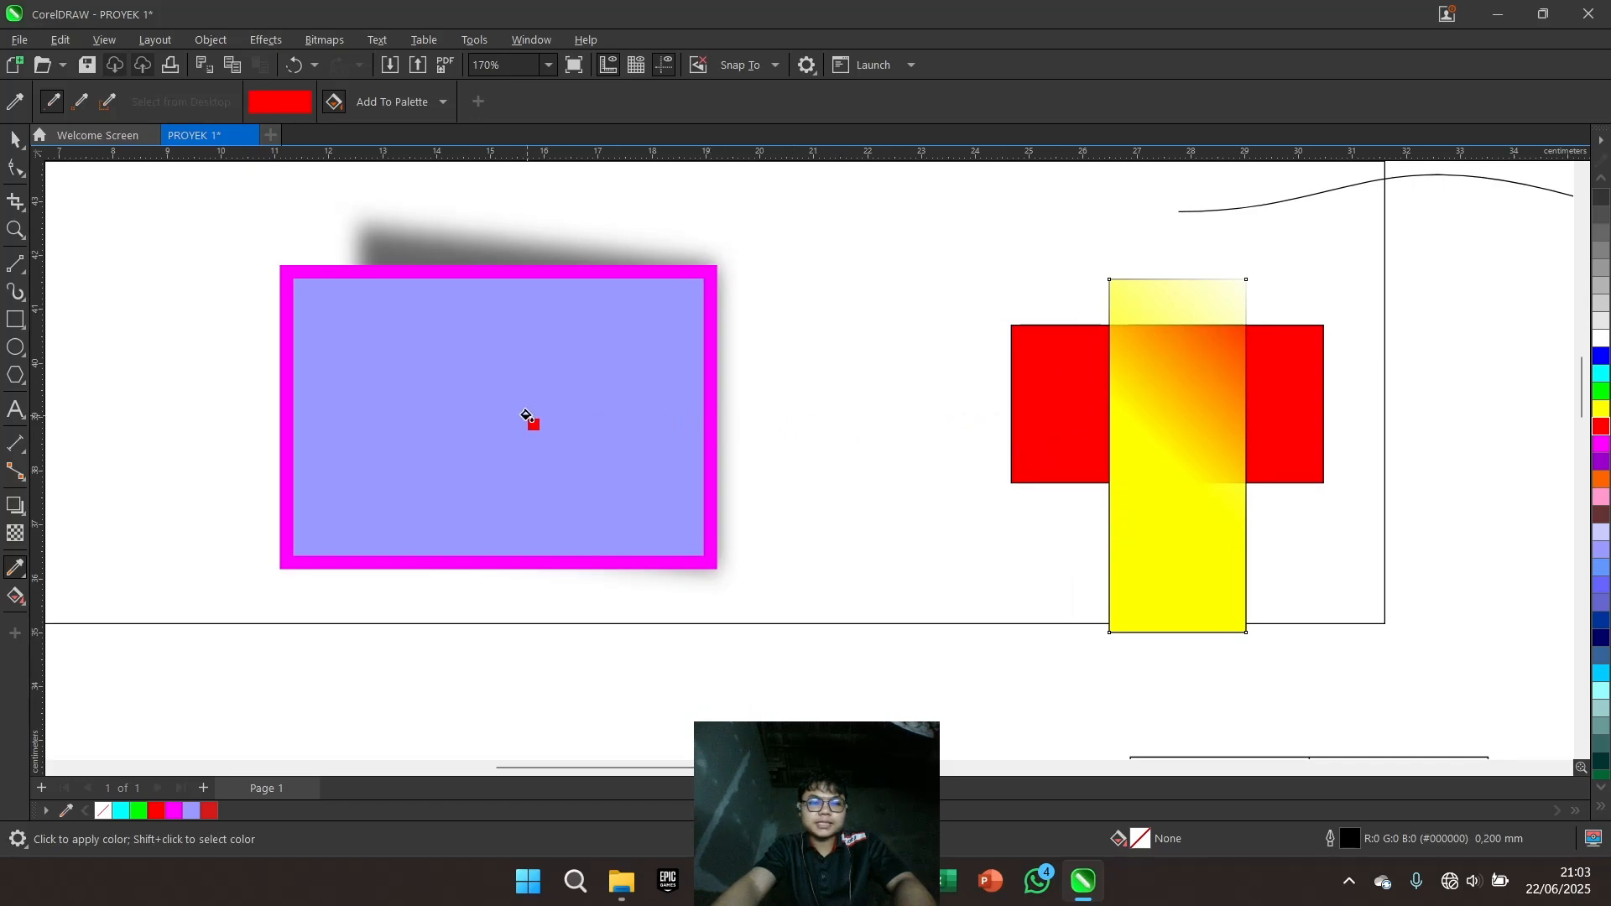
click(466, 406)
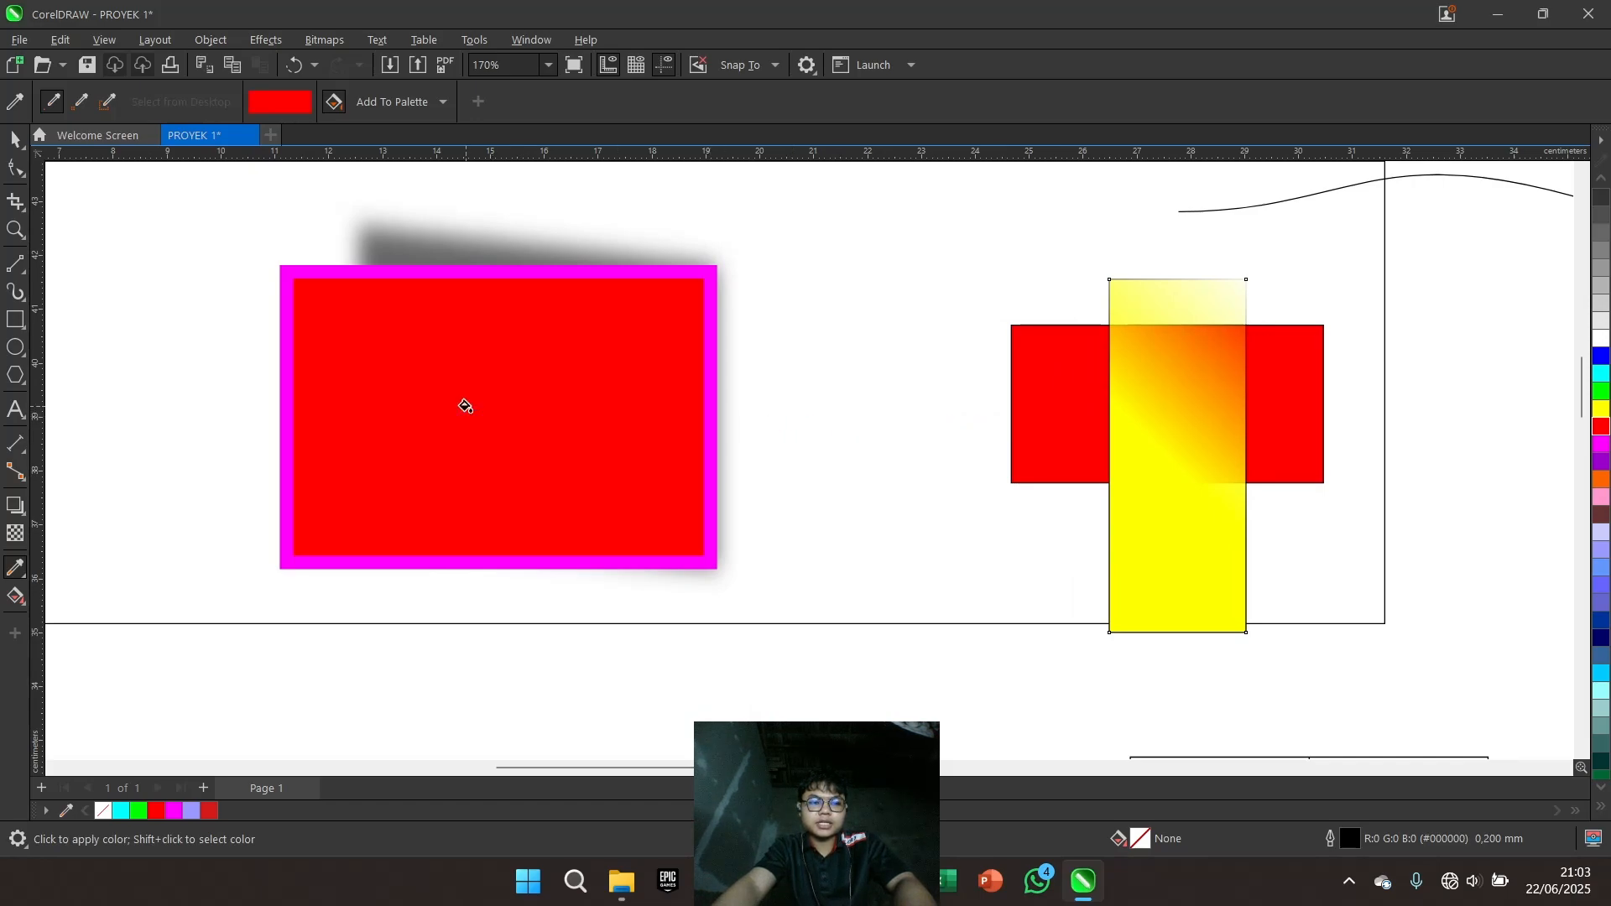
key(space)
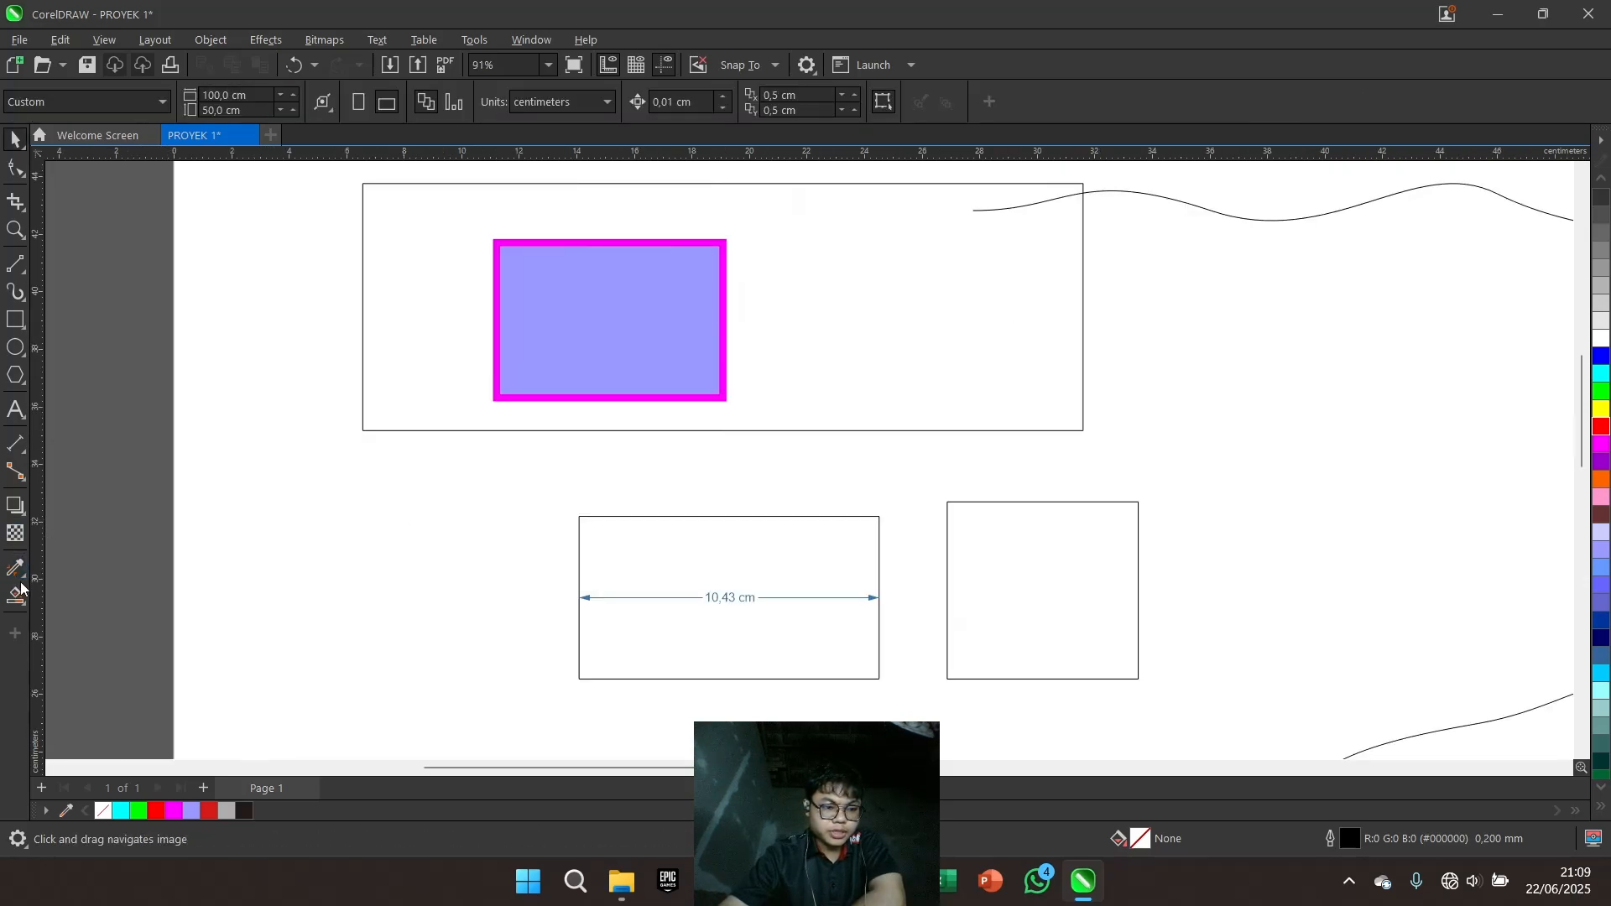
Copy the magenta-outlined rectangle's fill and outline with the Attributes Eyedropper onto the square and the dimensioned rectangle below it
click(20, 587)
click(75, 601)
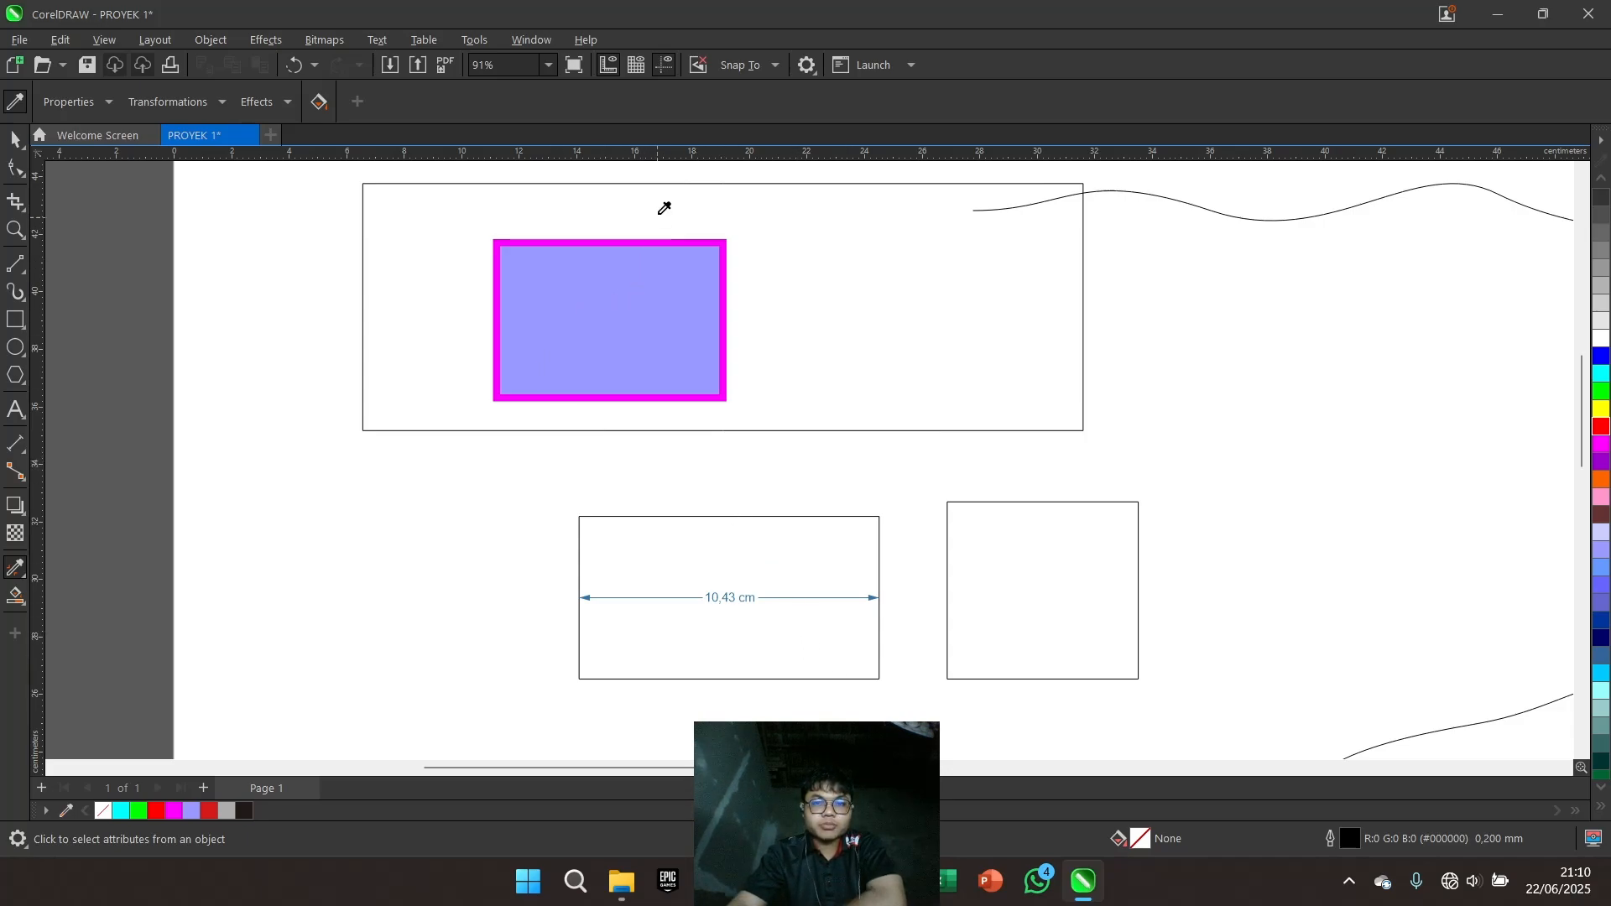
click(653, 289)
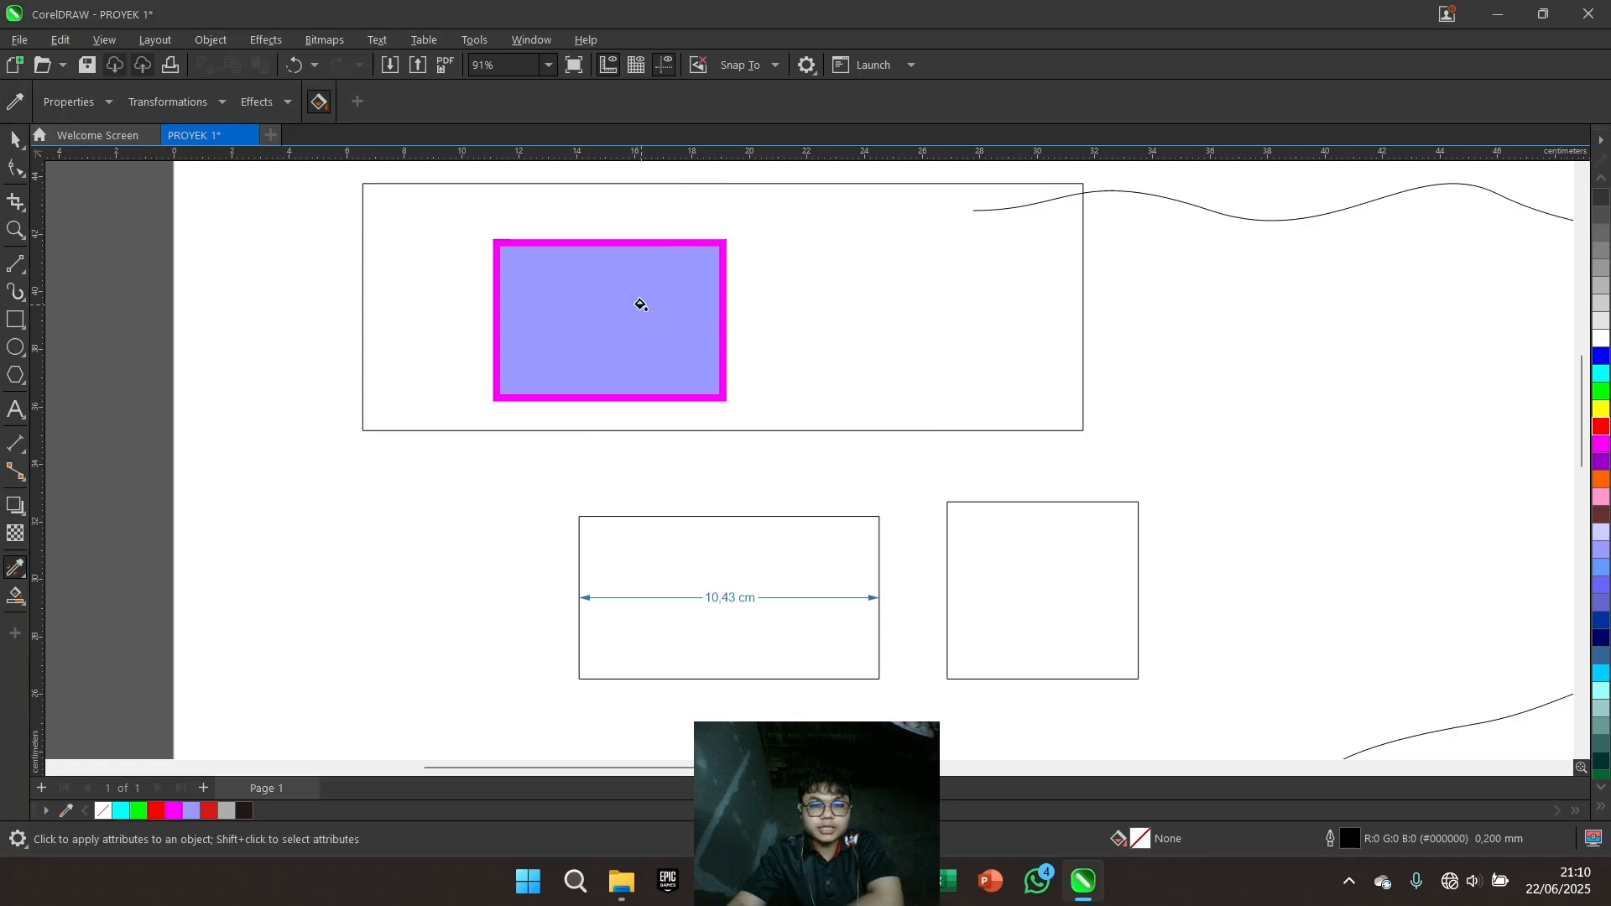
click(996, 525)
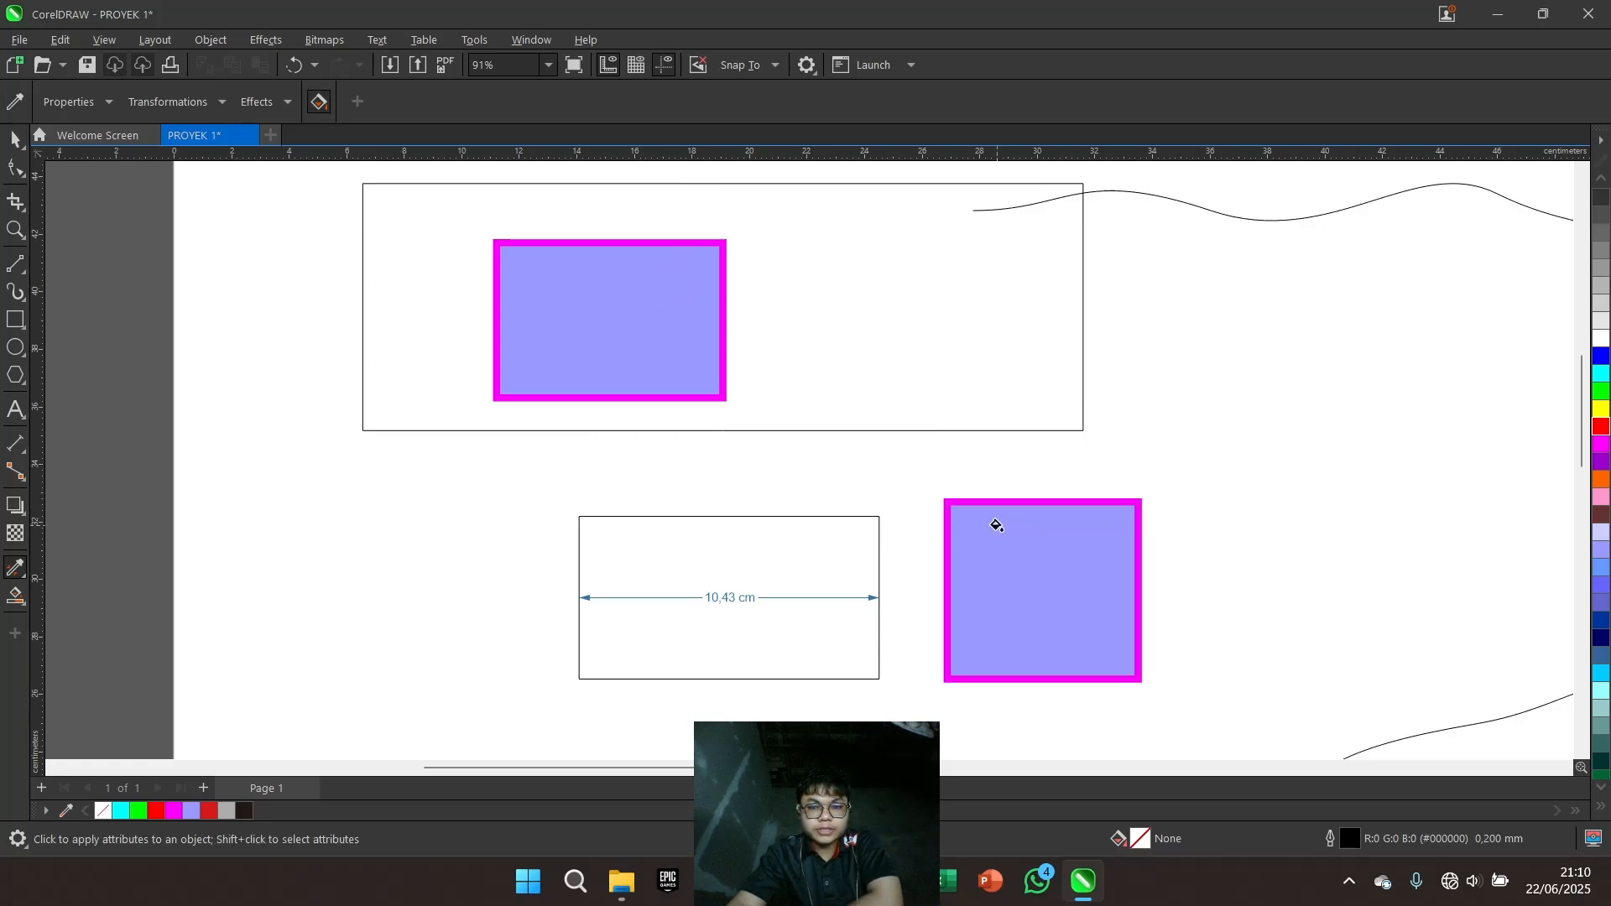
click(815, 538)
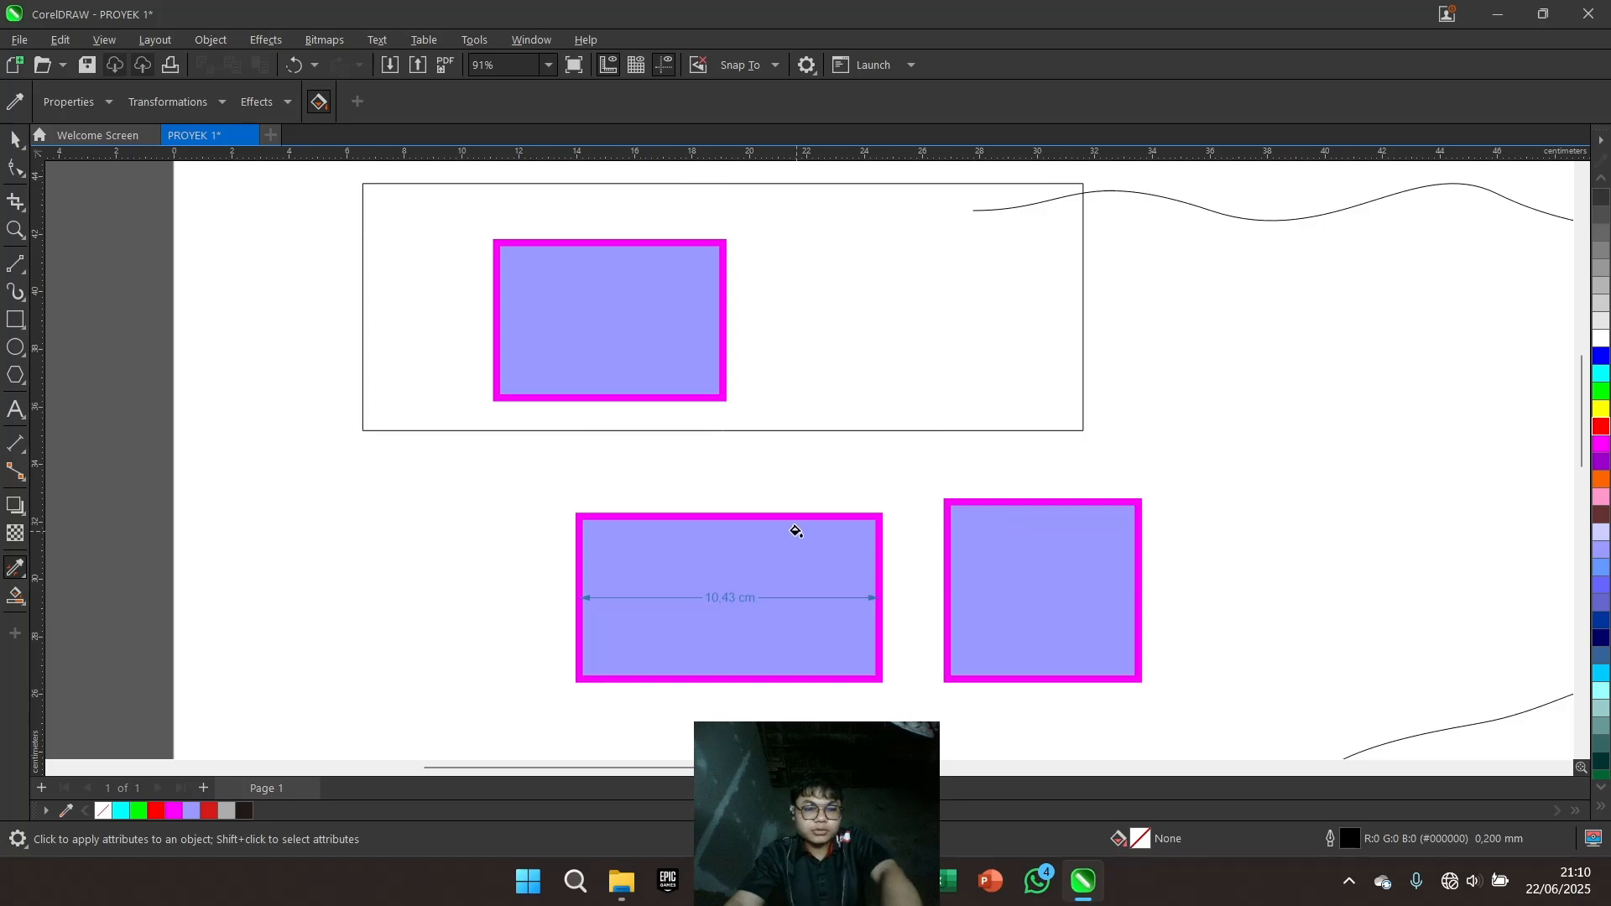
key(space)
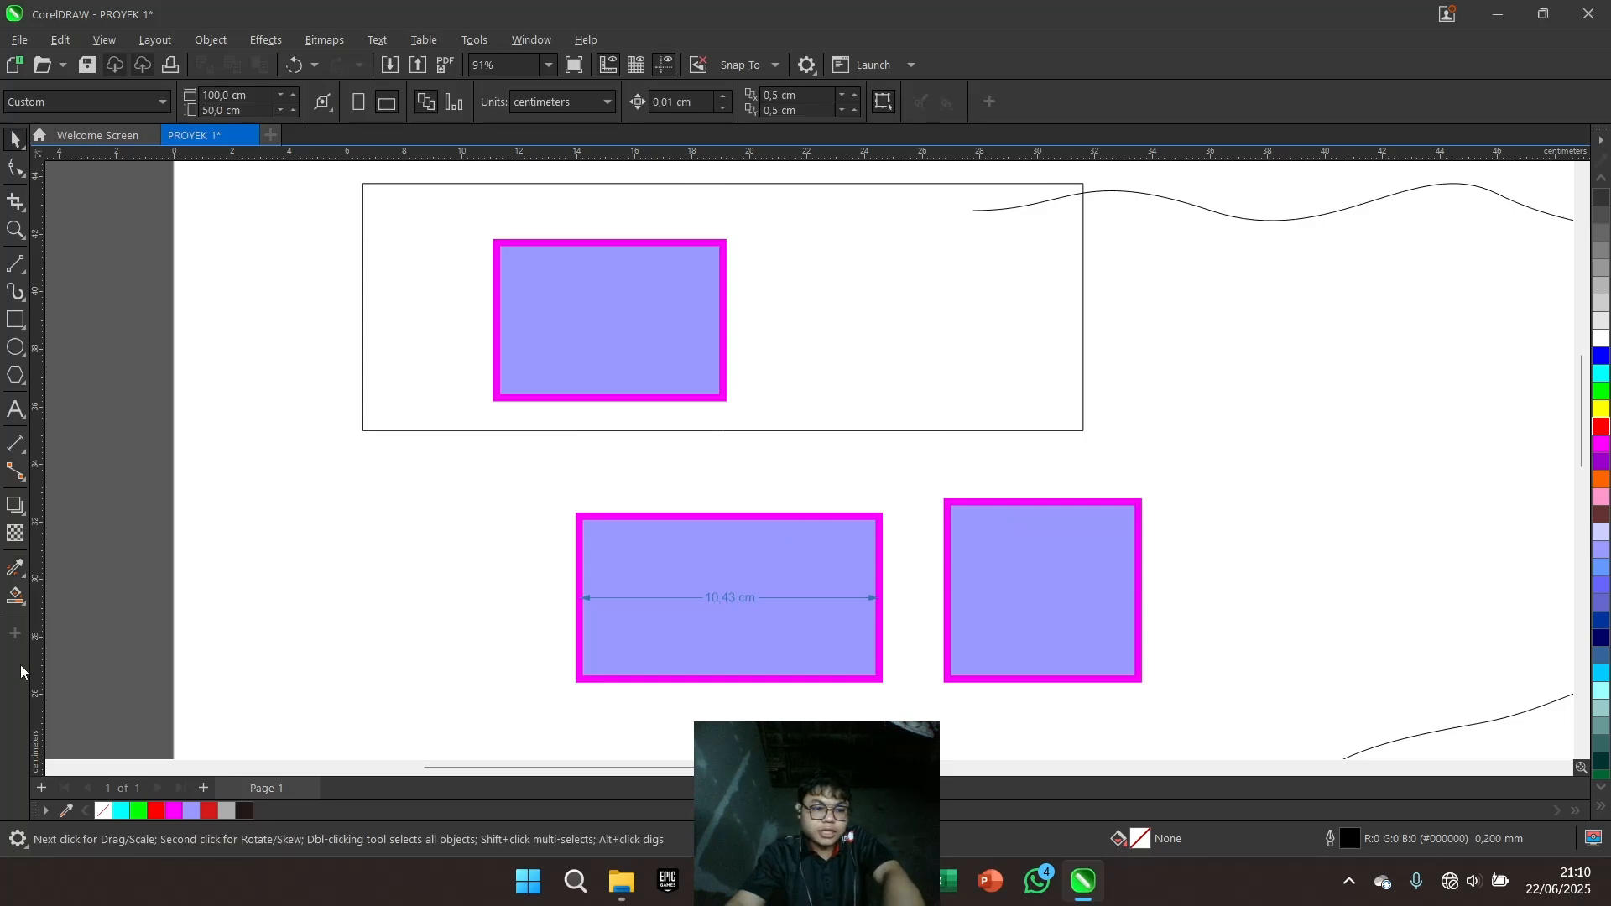
Apply a violet-to-white fountain fill to the square beside the dimensioned rectangle, and redirect it to fade from the top edge downwards
click(21, 603)
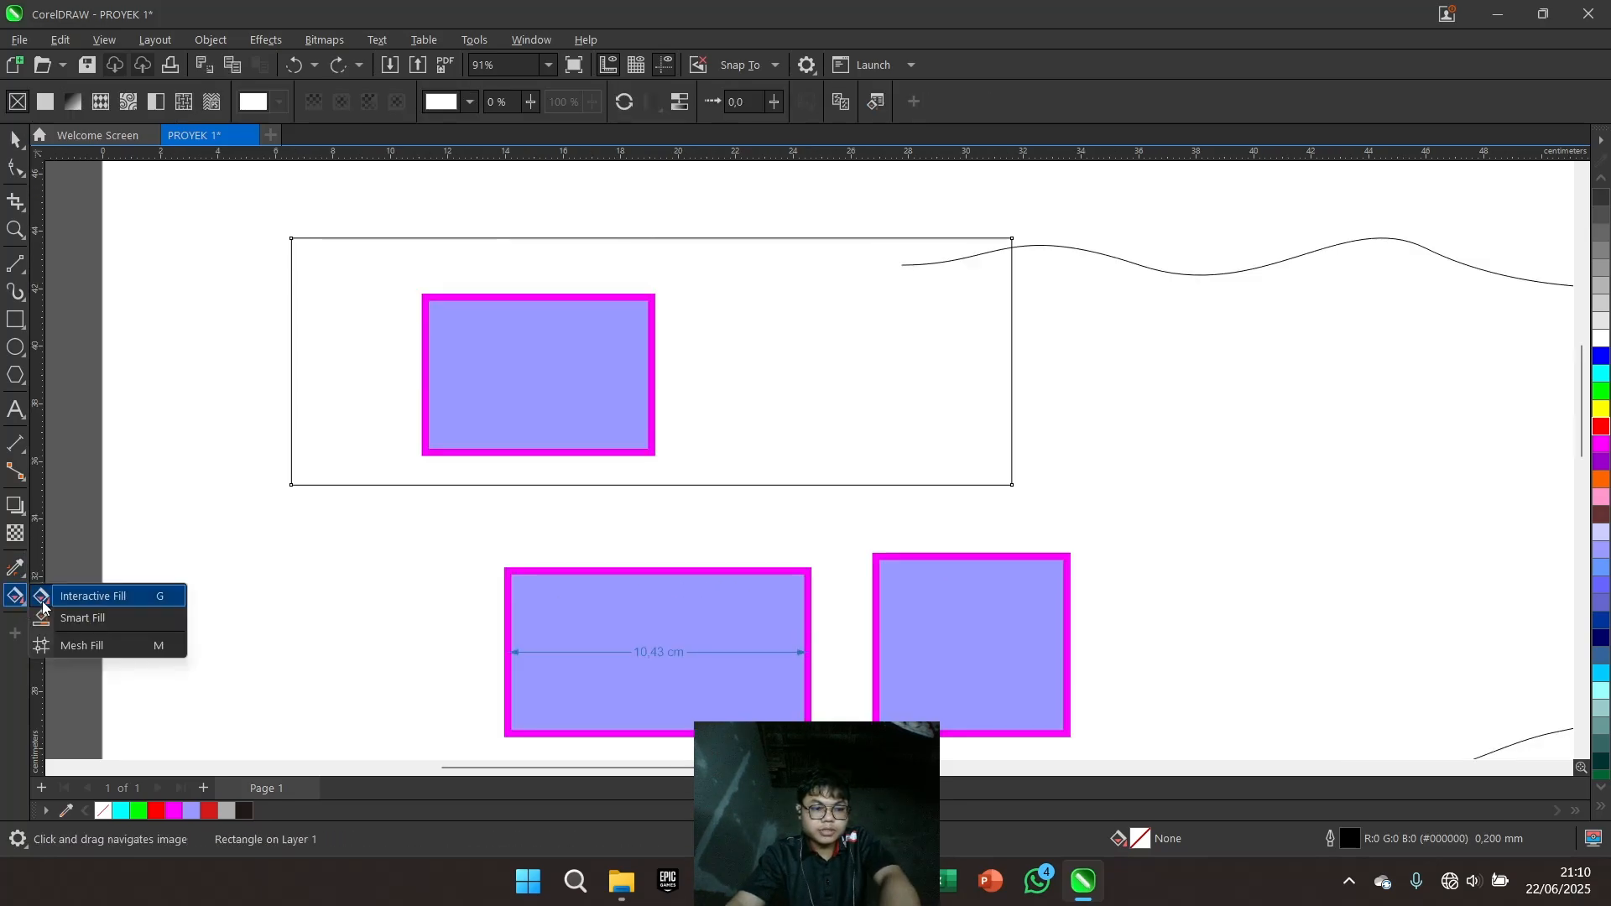
click(44, 596)
scroll(400, 581, up, 1)
drag(399, 582, 324, 502)
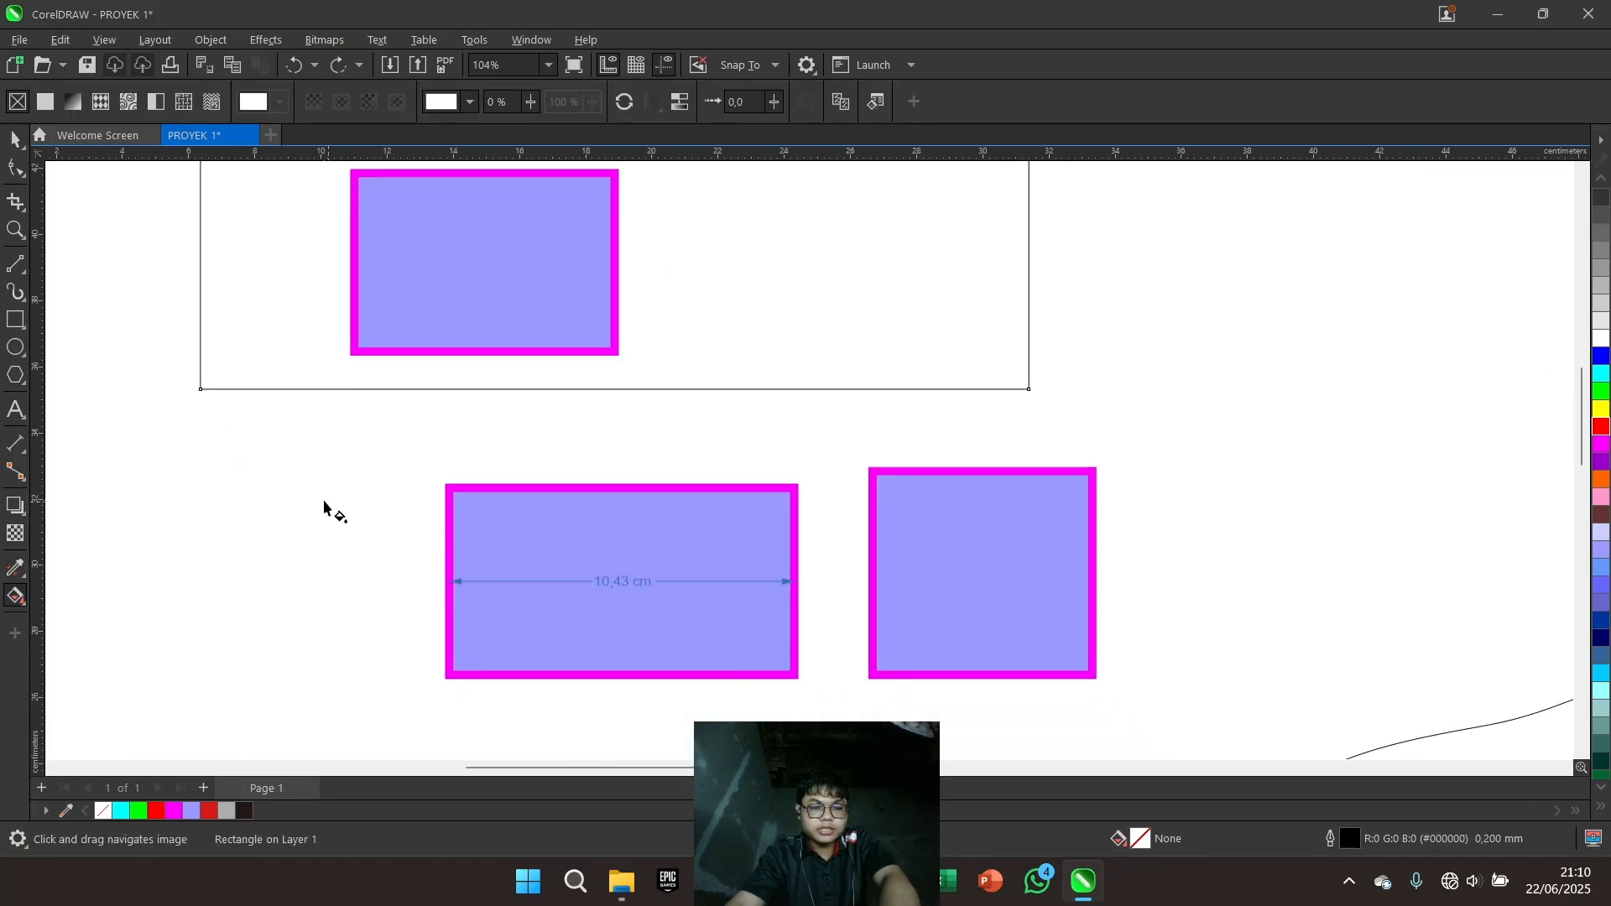
drag(550, 505, 190, 478)
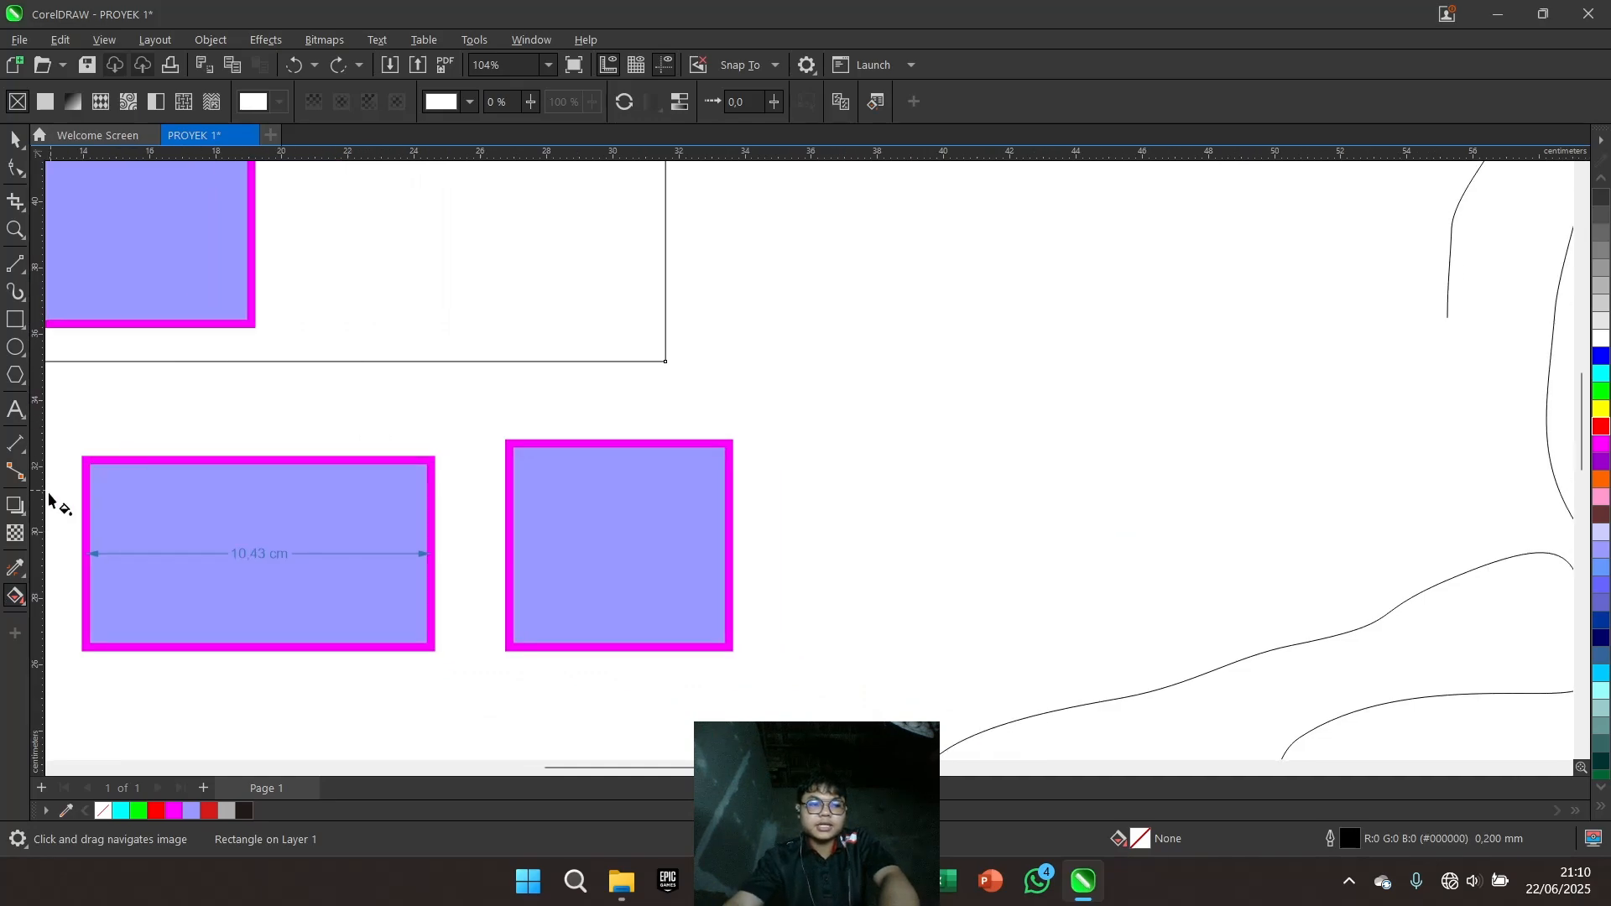
drag(685, 561, 680, 539)
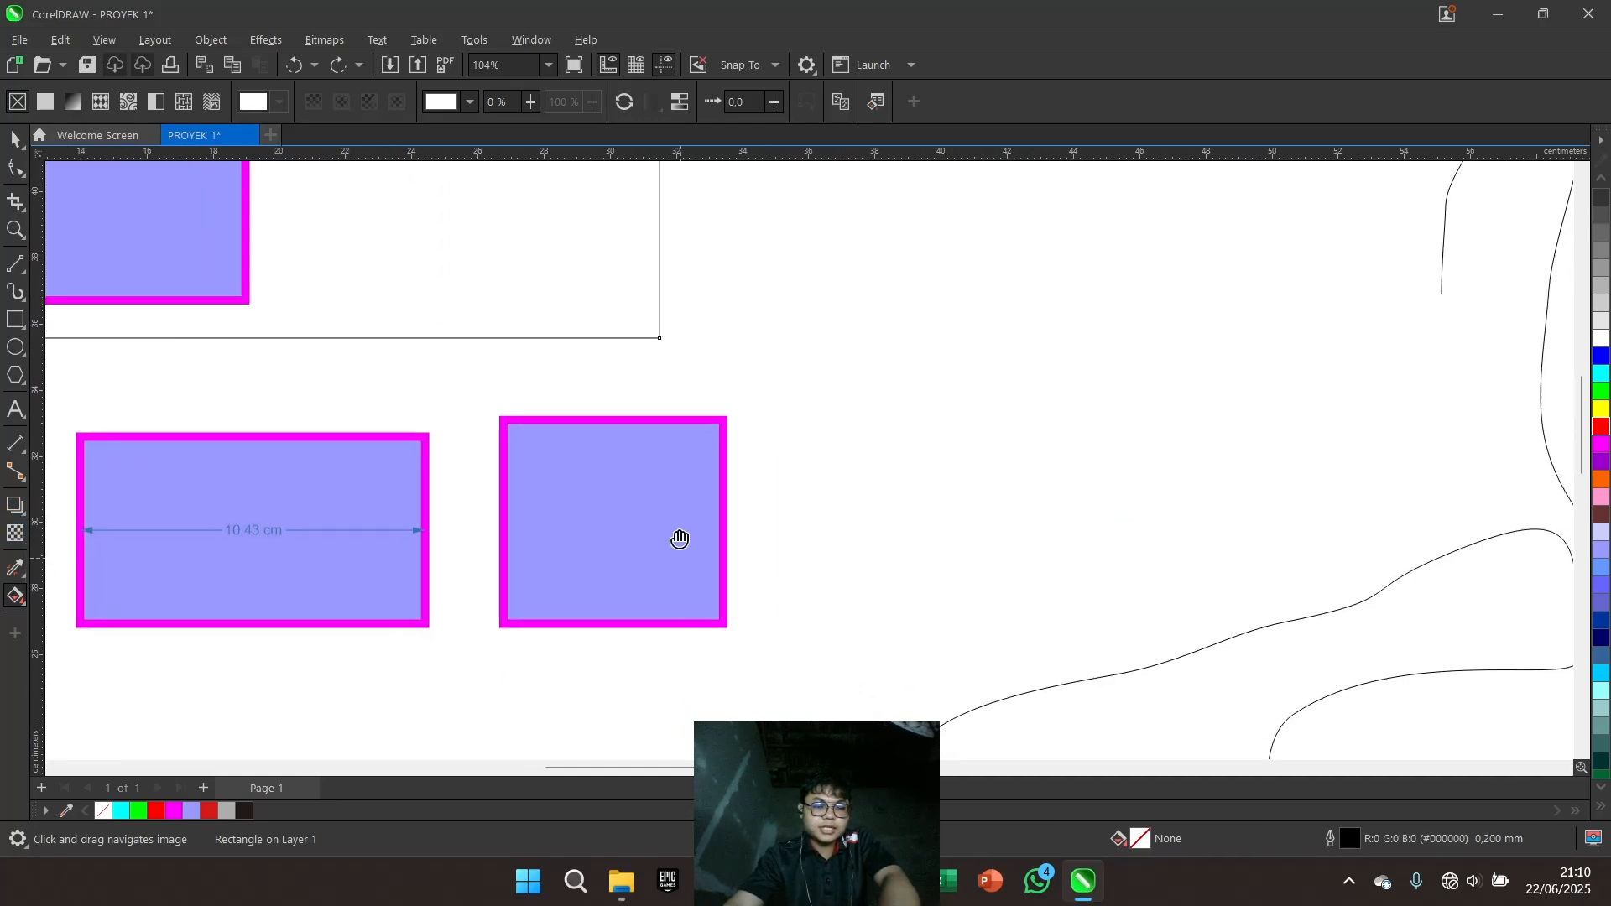
scroll(680, 538, up, 1)
click(537, 417)
drag(562, 456, 631, 413)
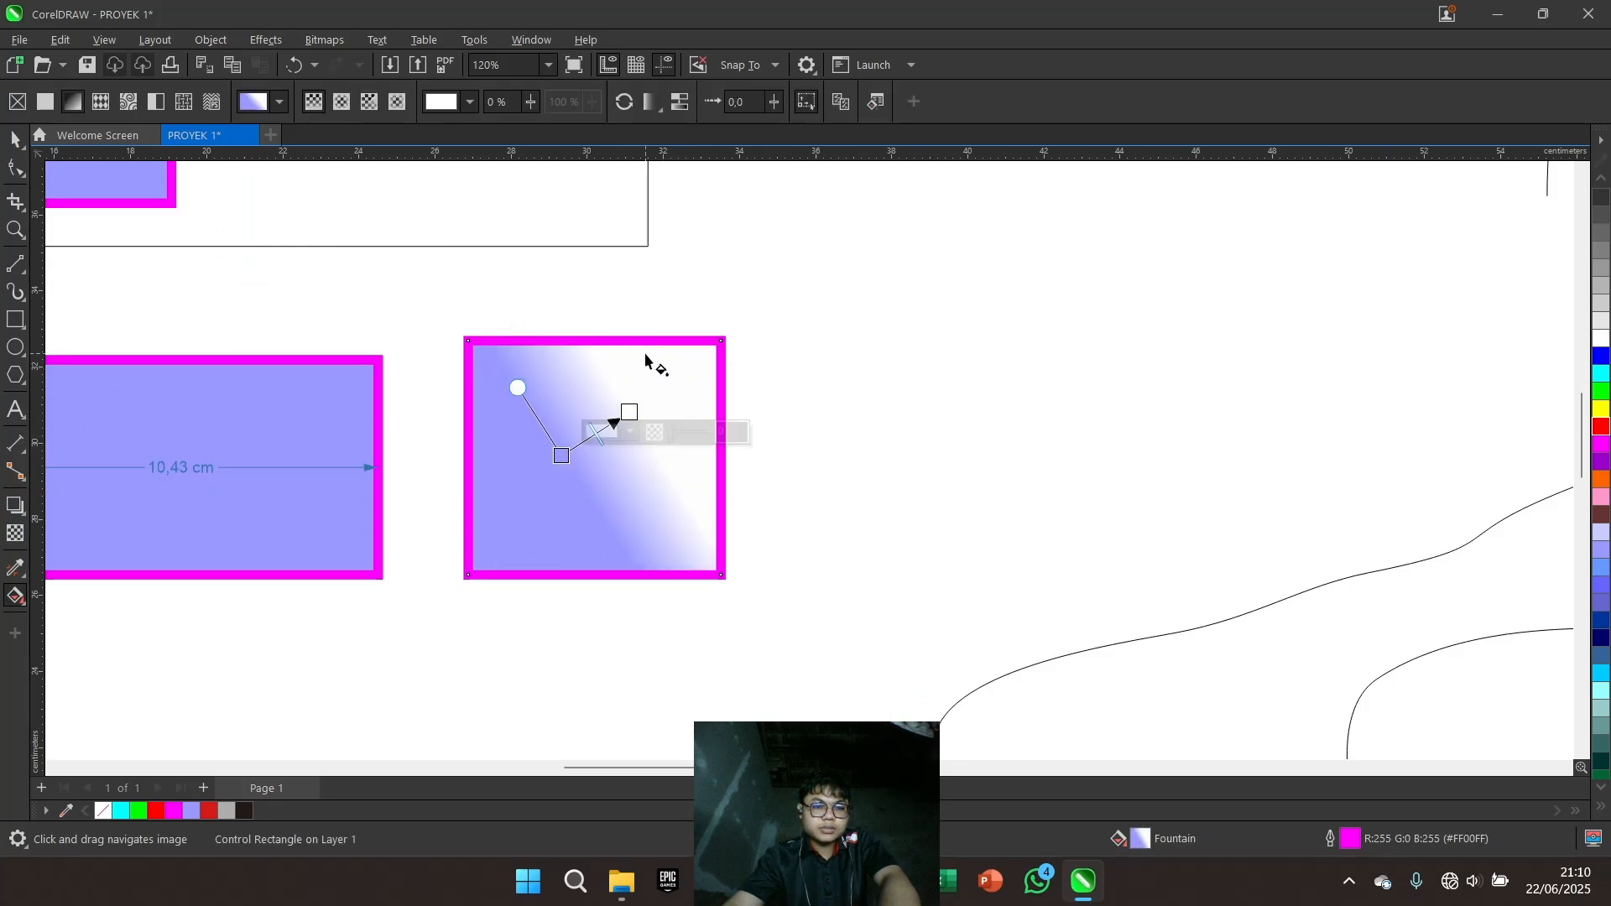
drag(633, 345, 631, 505)
drag(515, 453, 703, 488)
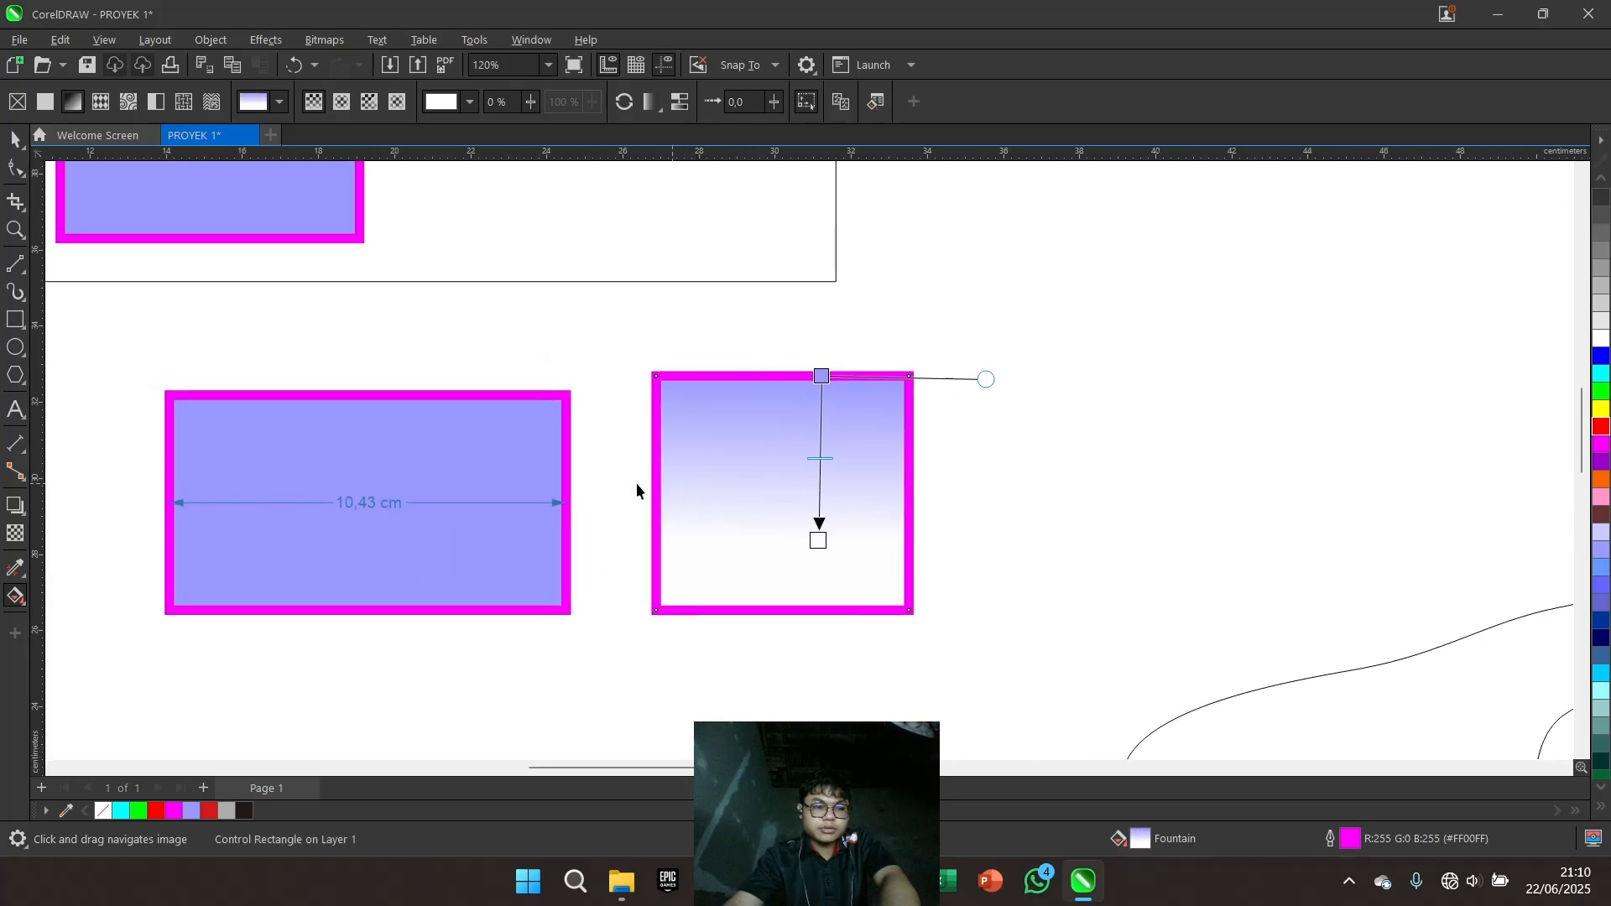
key(space)
Set the Smart Fill colour to green with CMYK values 66, 0, 82, 0 for the concentric rectangles
click(24, 614)
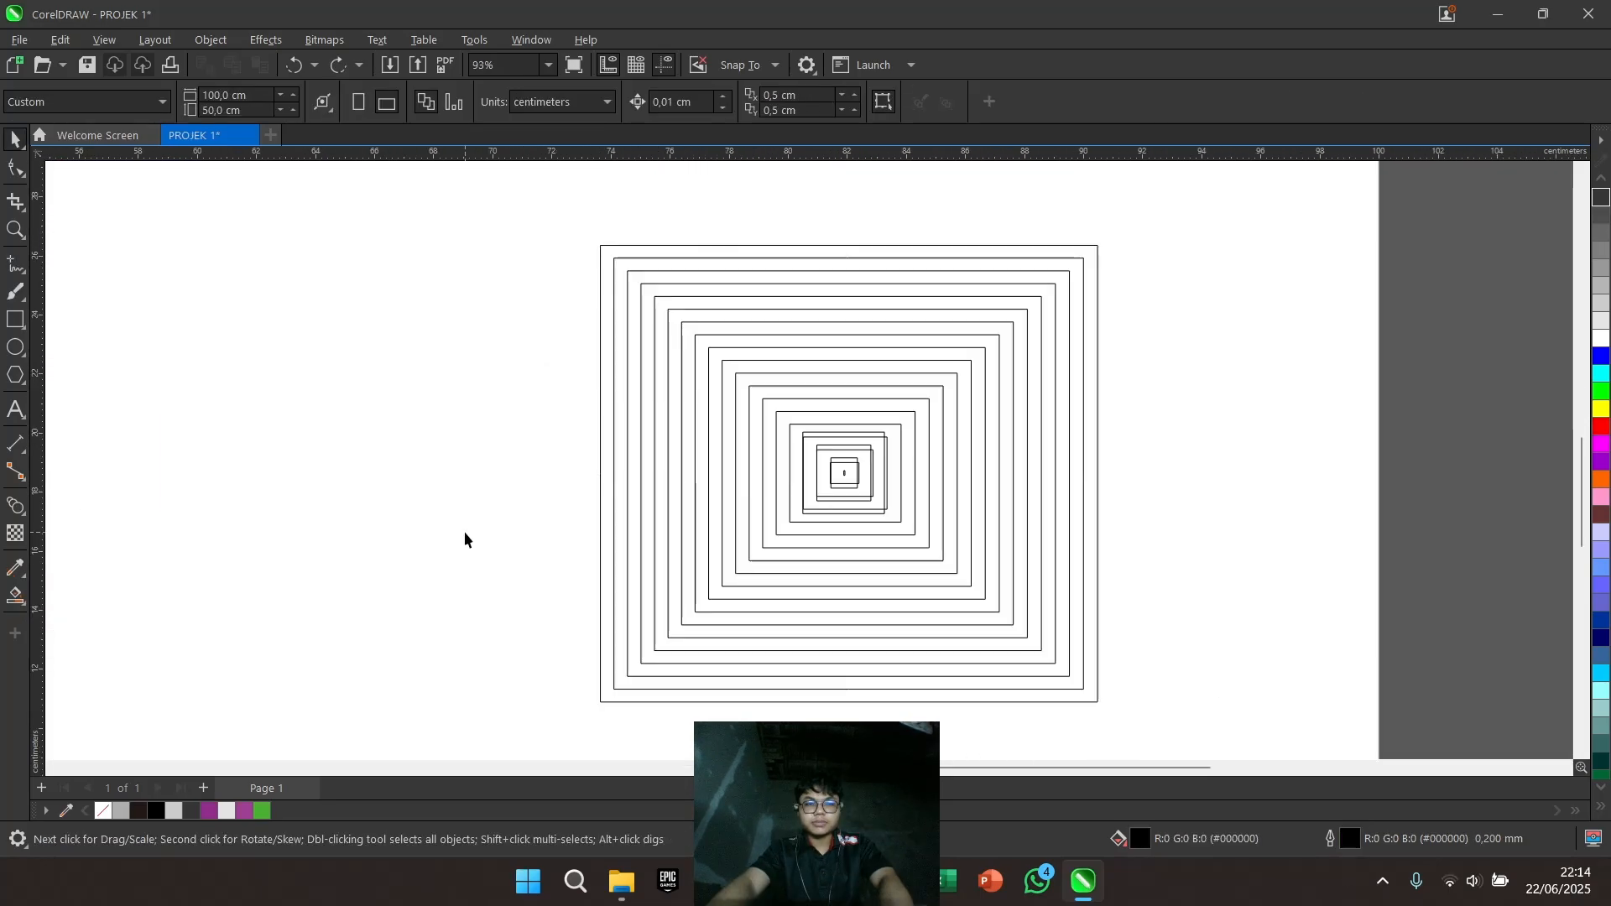
click(24, 606)
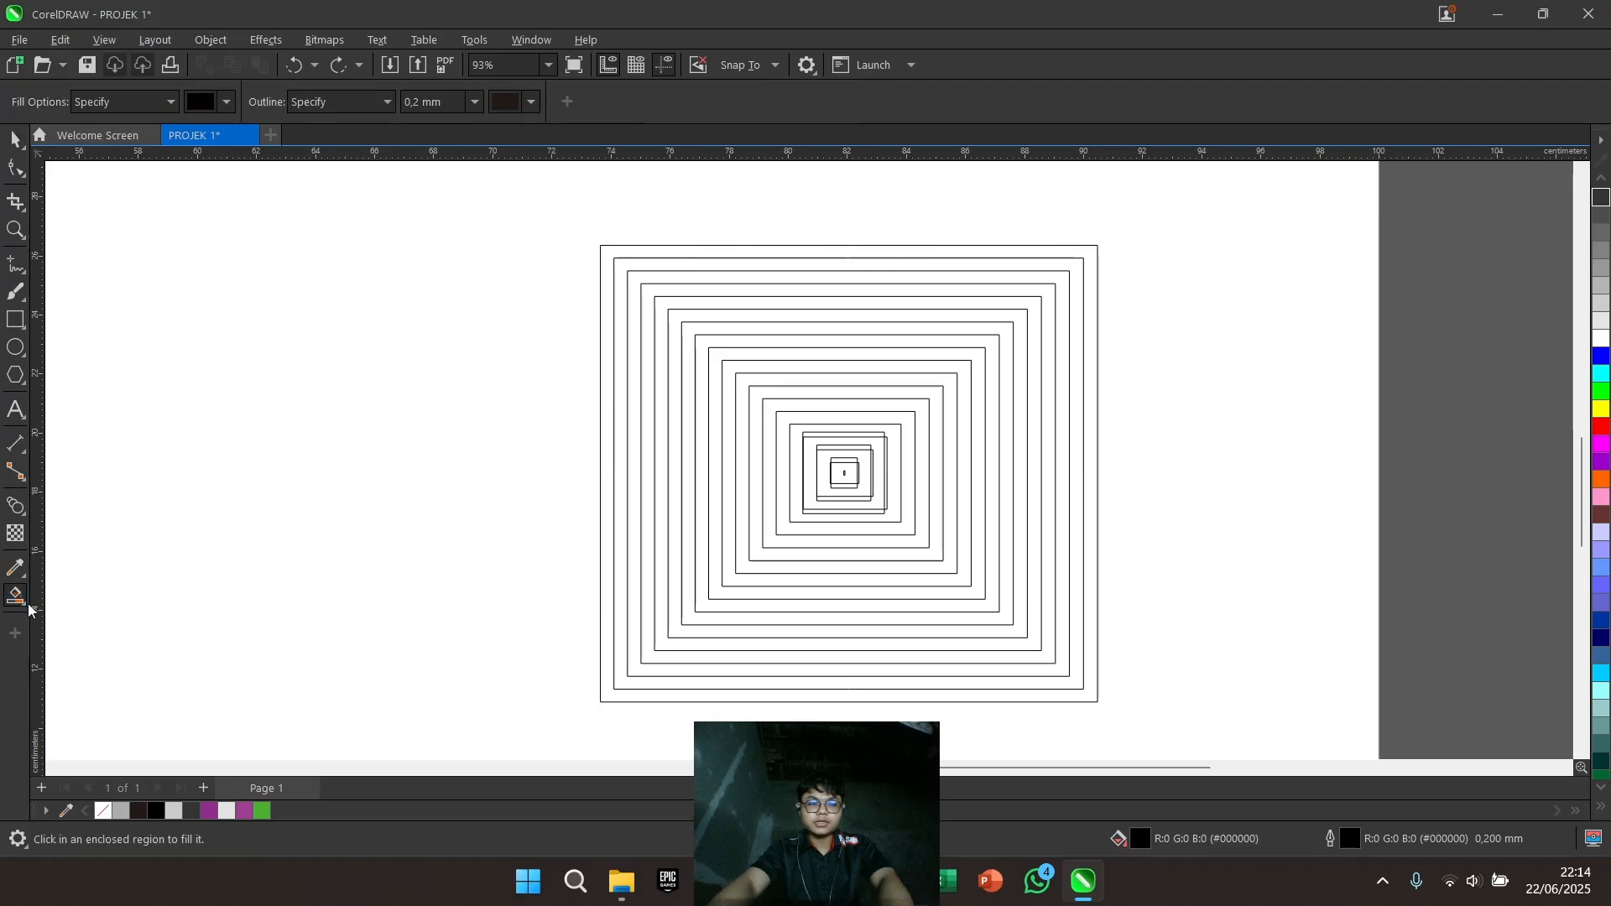
click(28, 610)
click(73, 629)
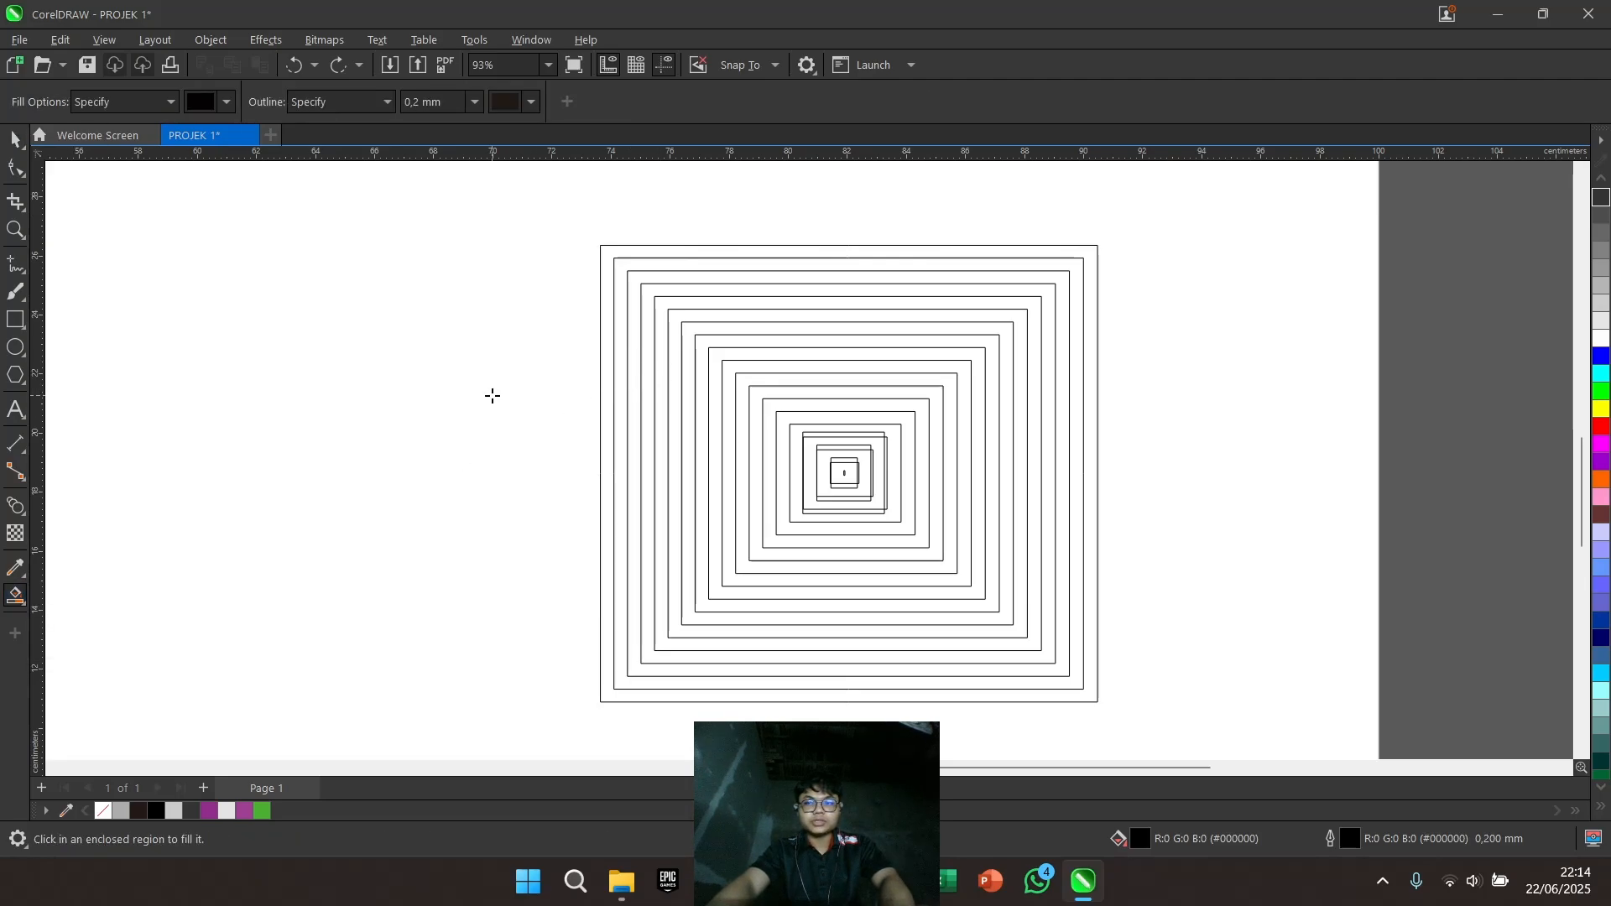
scroll(492, 395, up, 1)
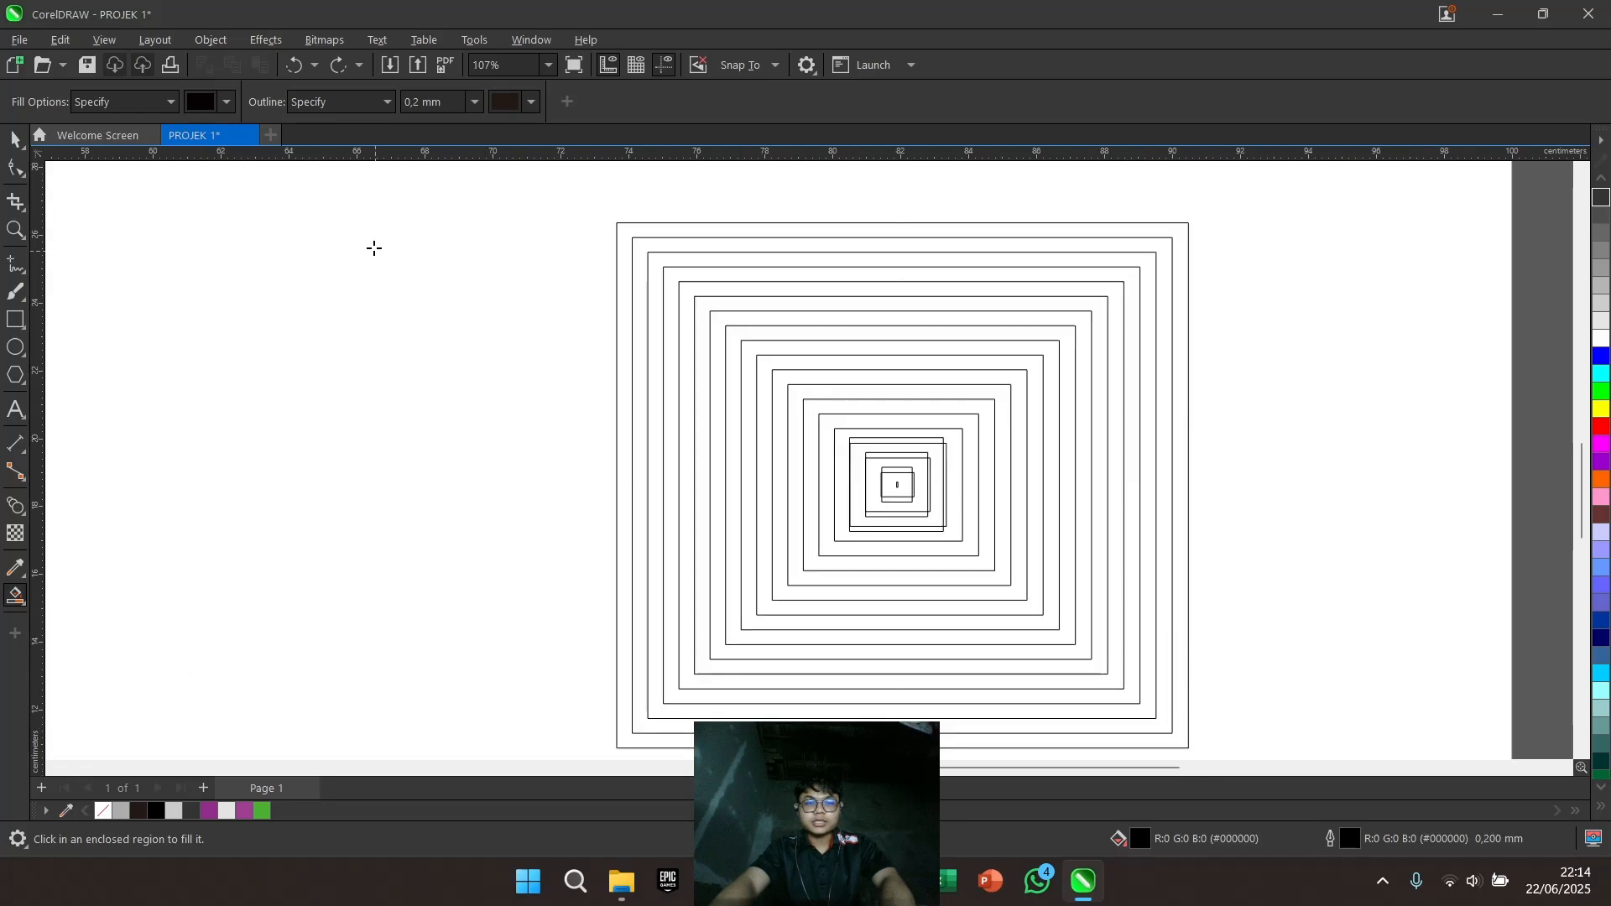
click(230, 109)
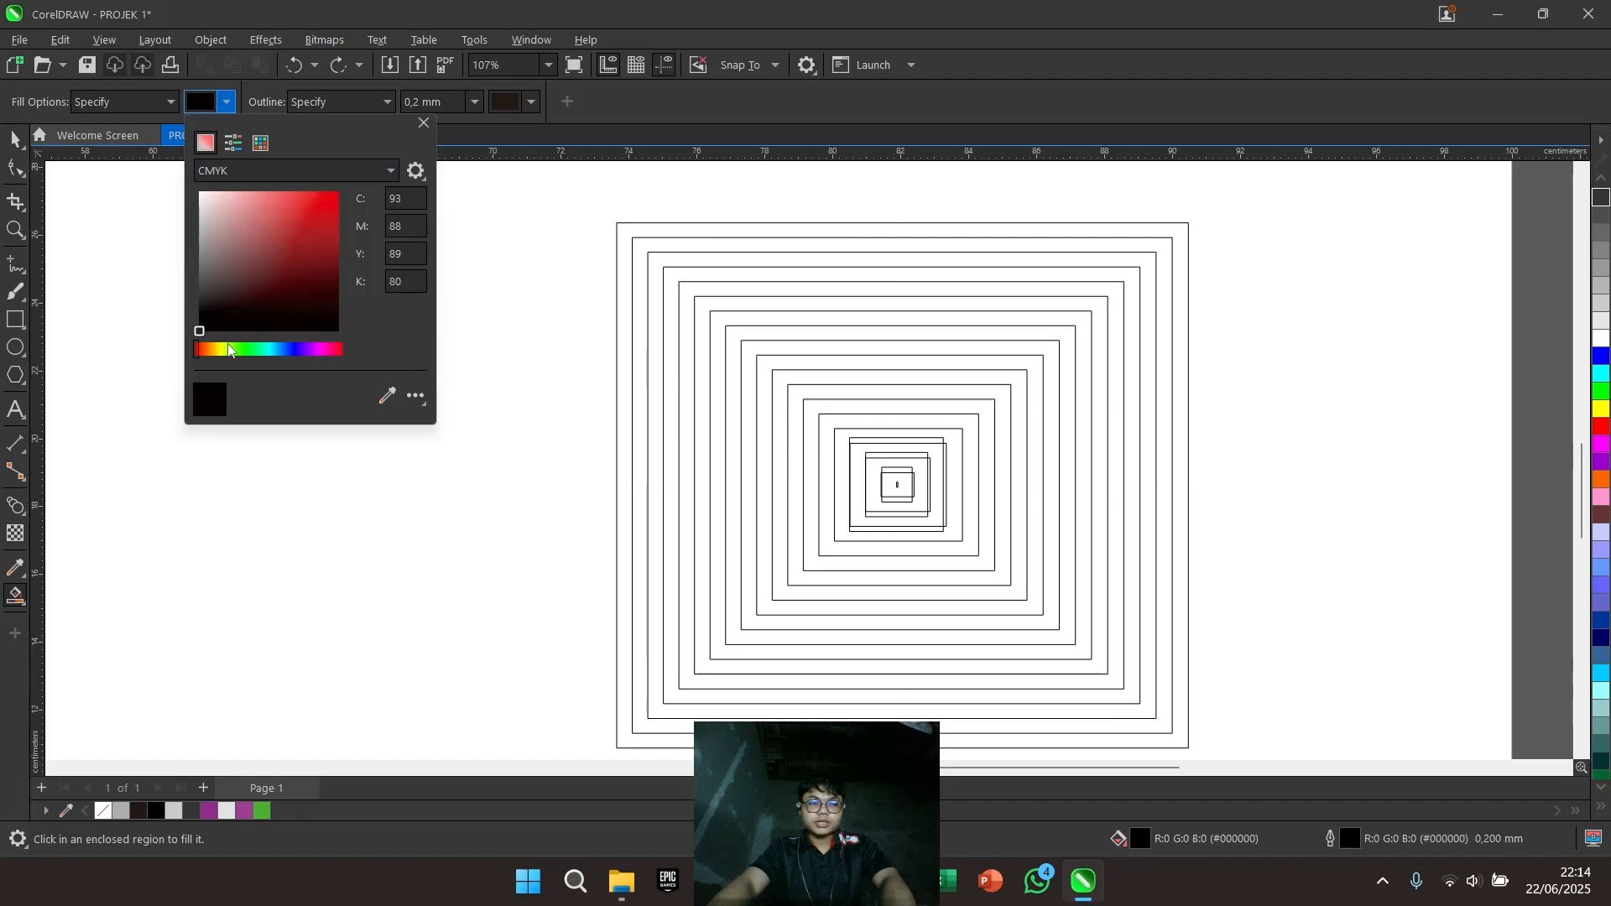
drag(232, 350, 246, 356)
drag(281, 267, 304, 221)
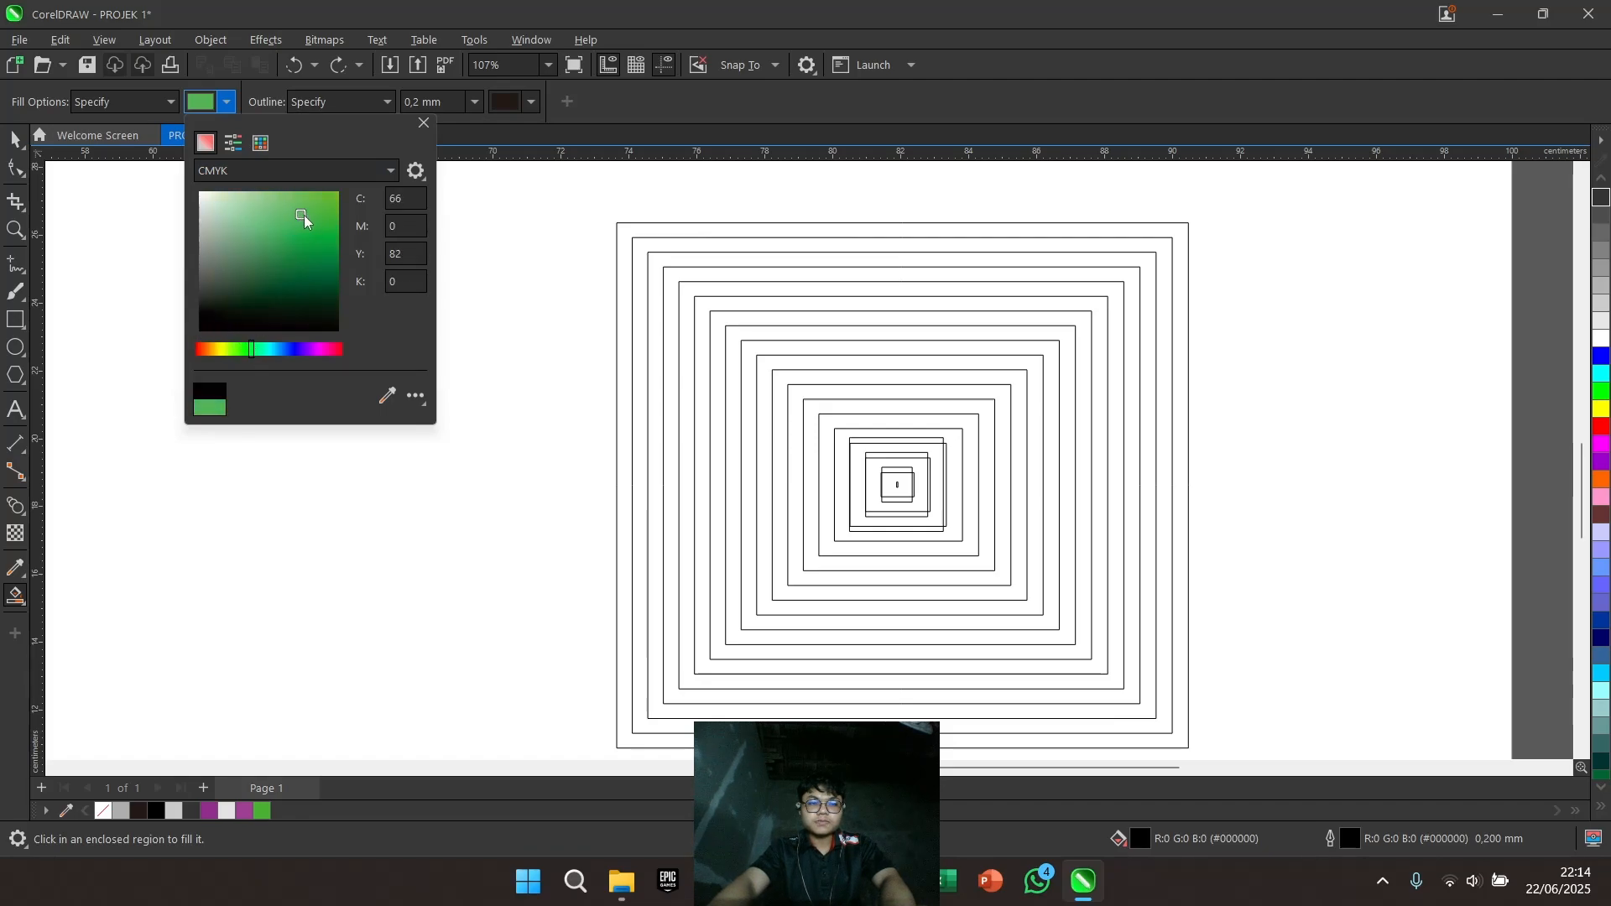
click(550, 334)
Fill every other ring of the concentric rectangles with green using Smart Fill, working from near the centre out to the outermost ring
scroll(848, 501, up, 2)
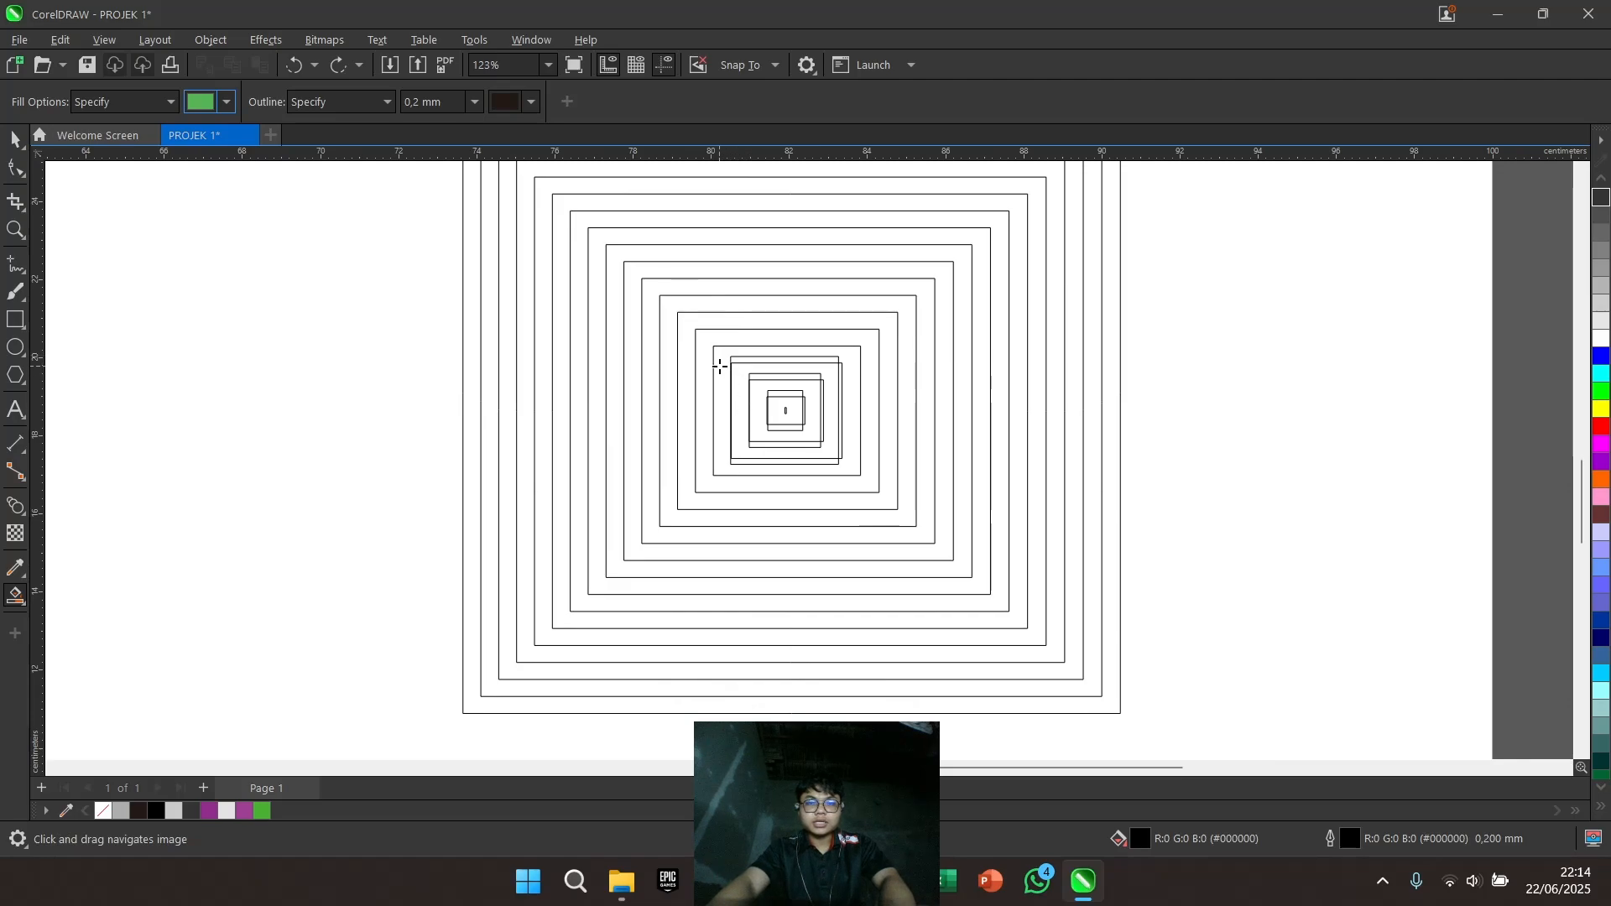
drag(698, 323, 727, 437)
click(748, 463)
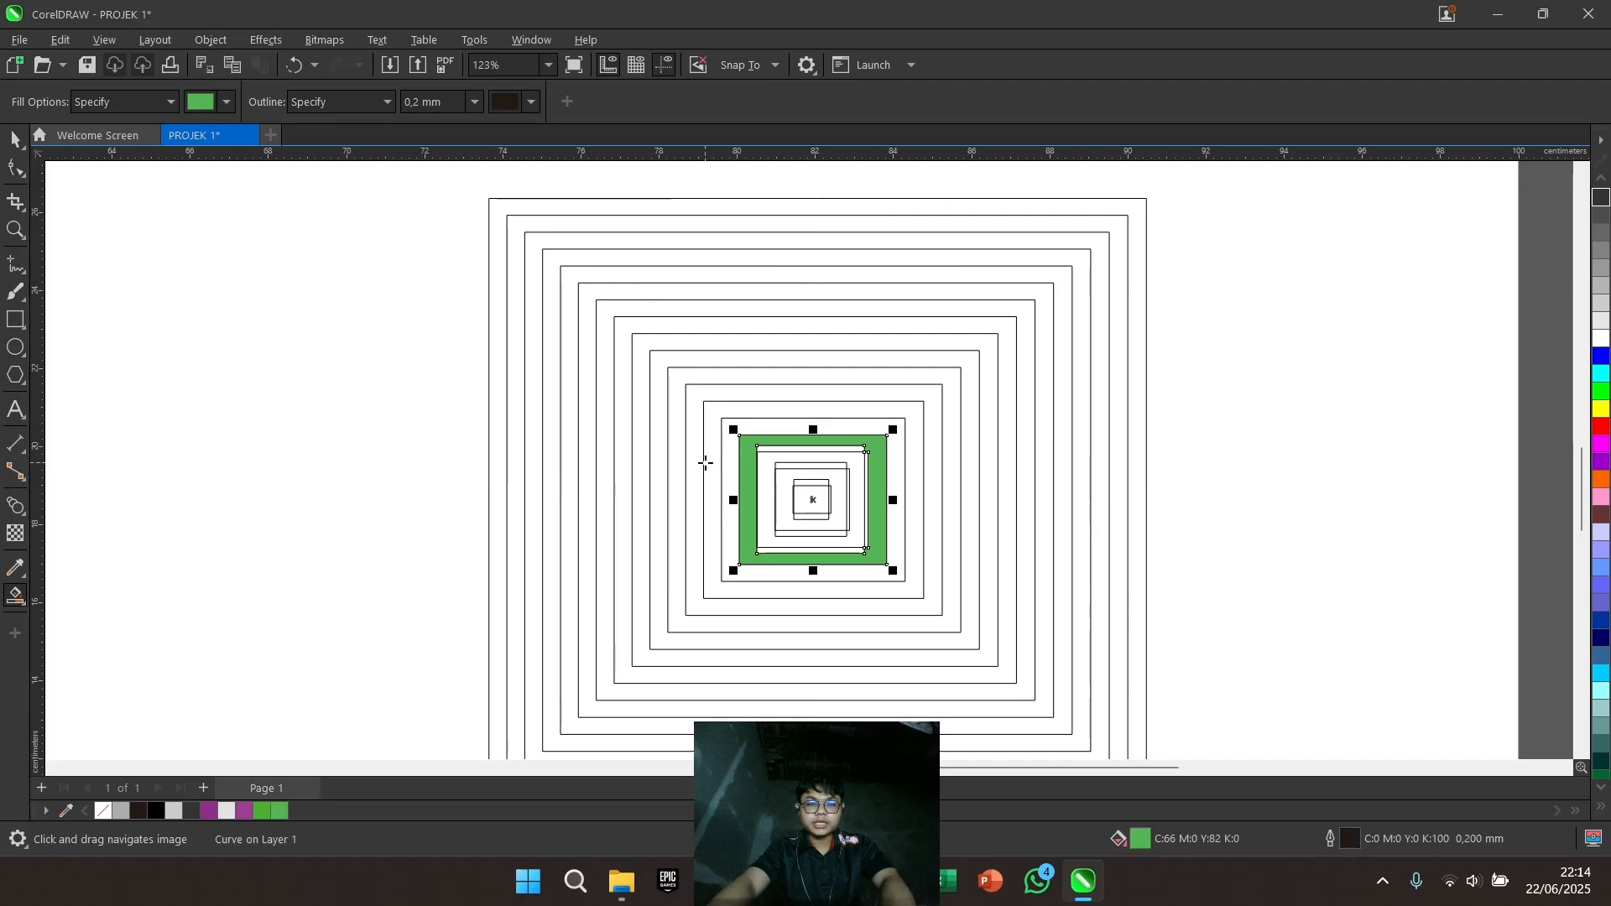
click(709, 463)
click(679, 466)
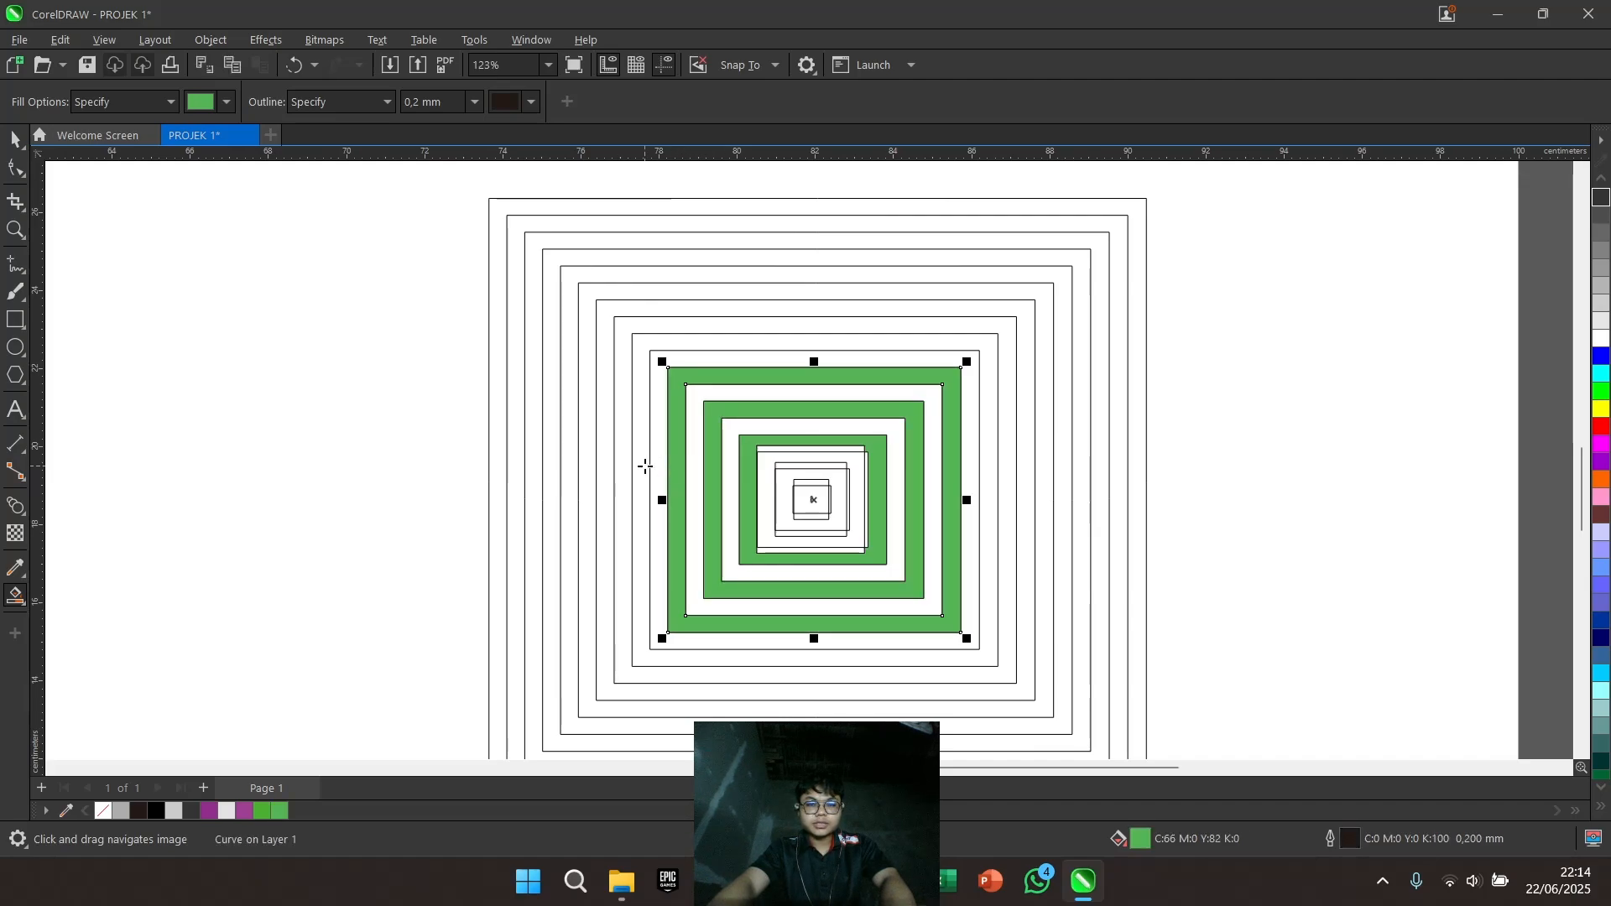
click(642, 466)
click(608, 465)
click(569, 464)
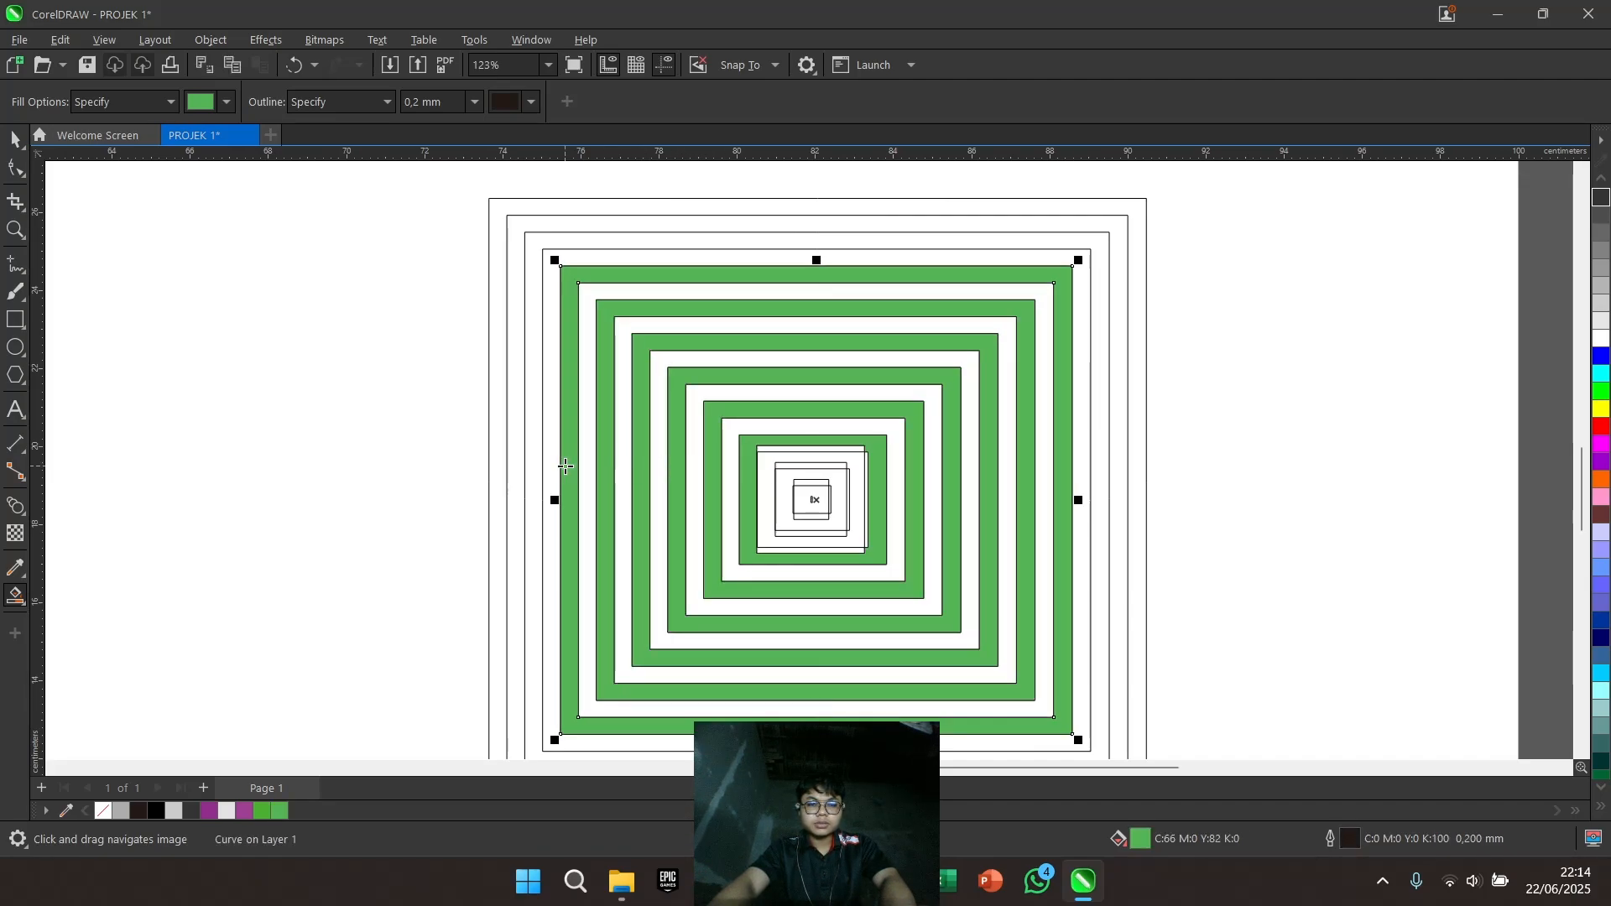
click(522, 464)
click(498, 463)
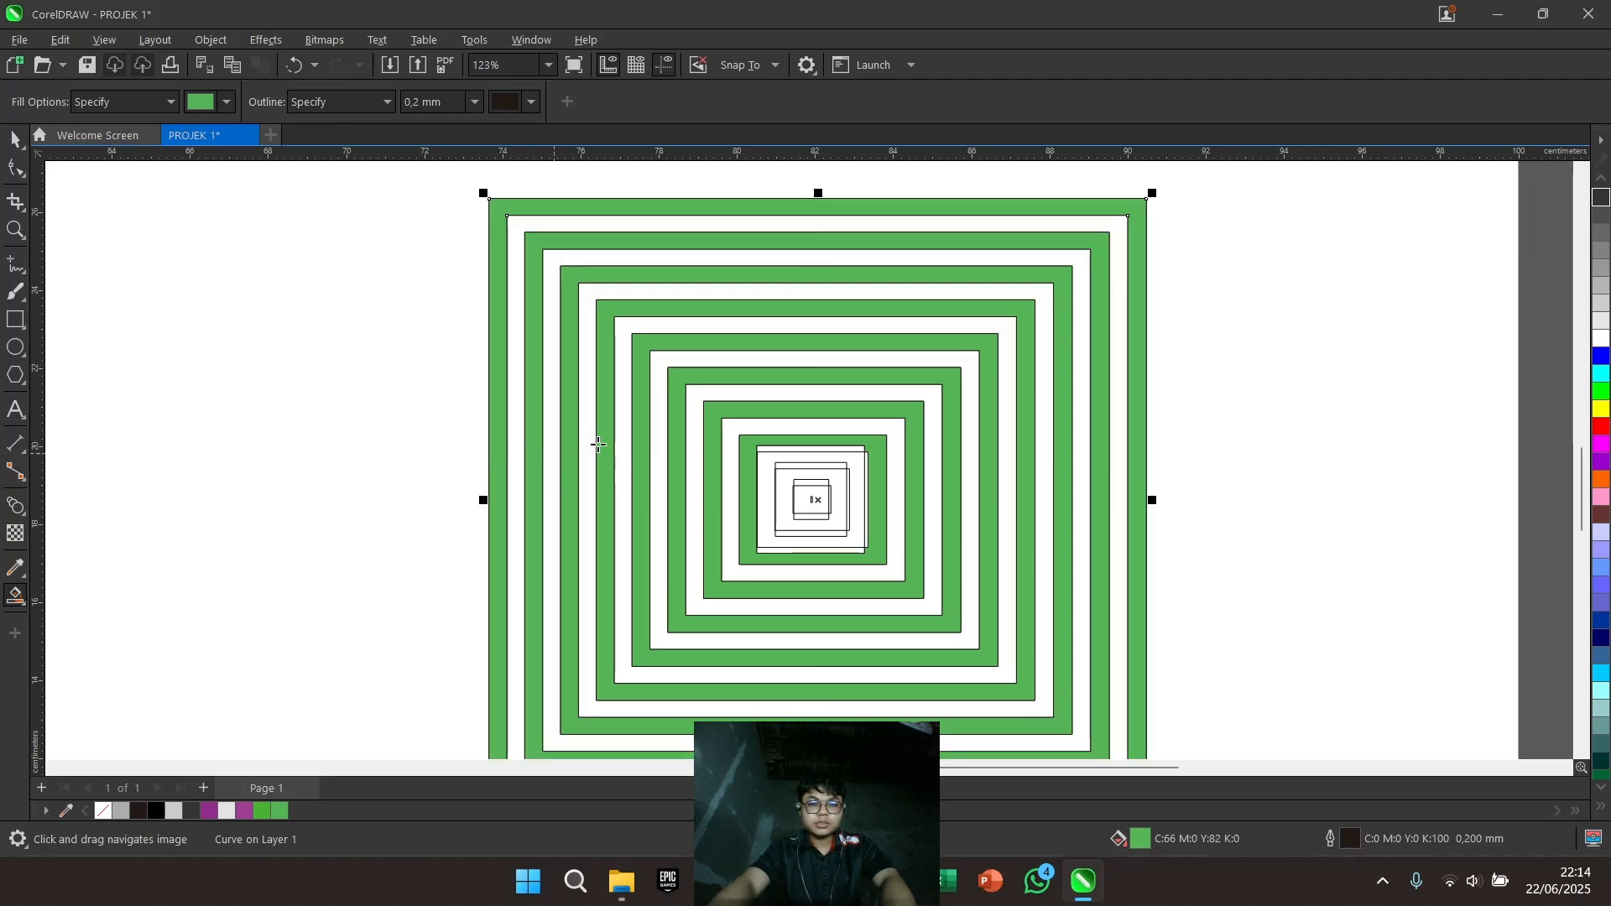
Fill the small region at the centre of the concentric rectangles with green using Smart Fill, and deselect it
scroll(587, 437, down, 1)
click(749, 415)
drag(726, 293, 740, 337)
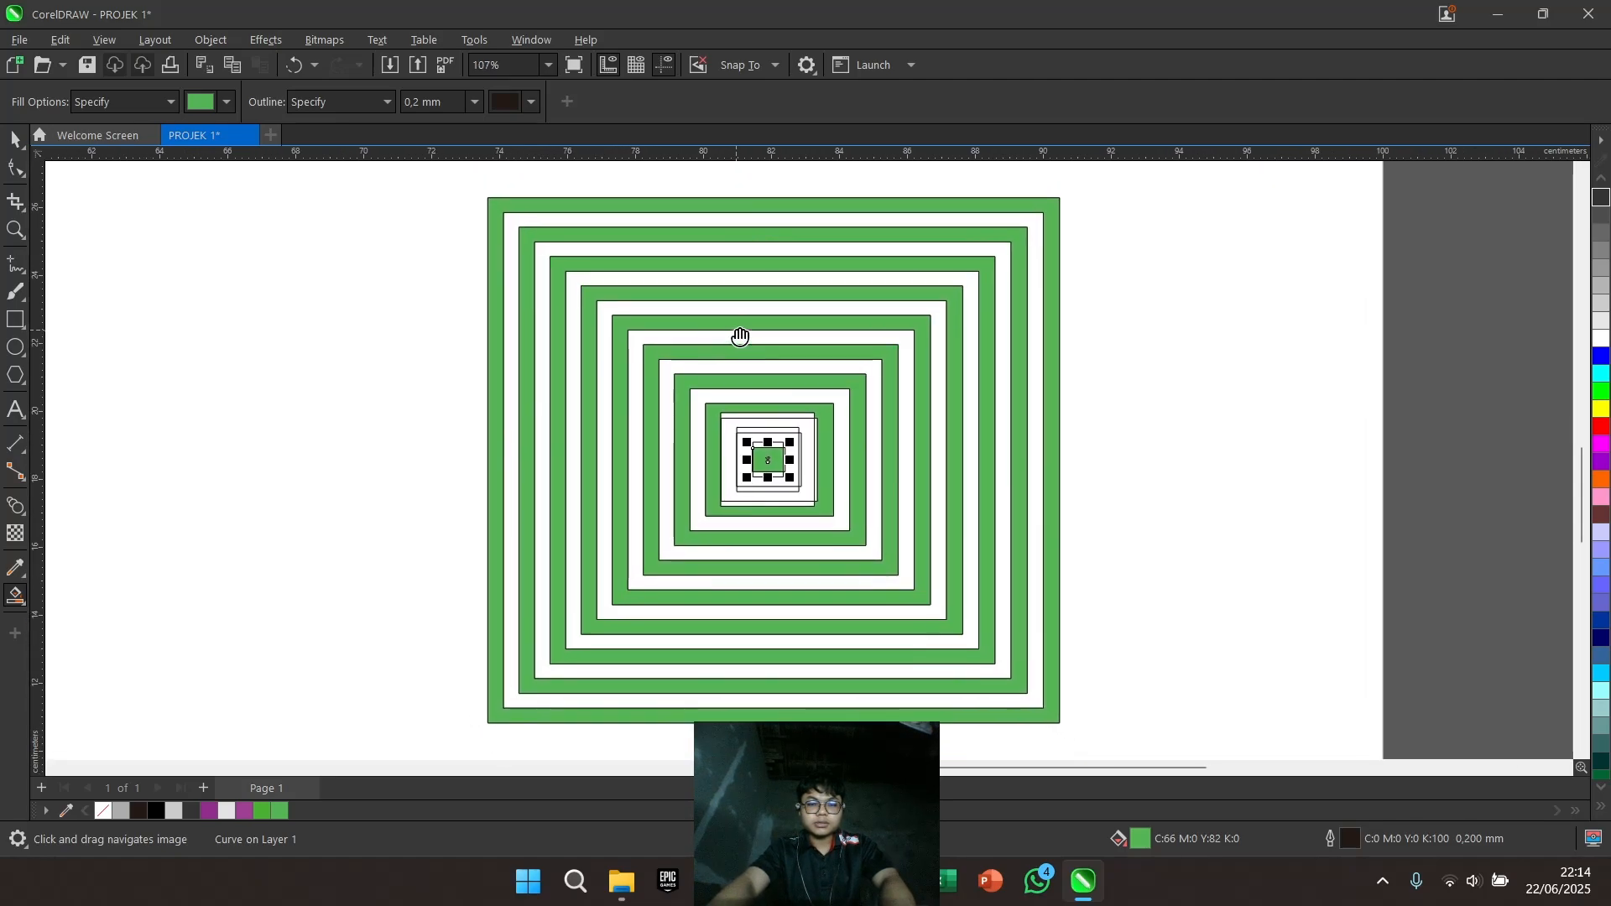
key(space)
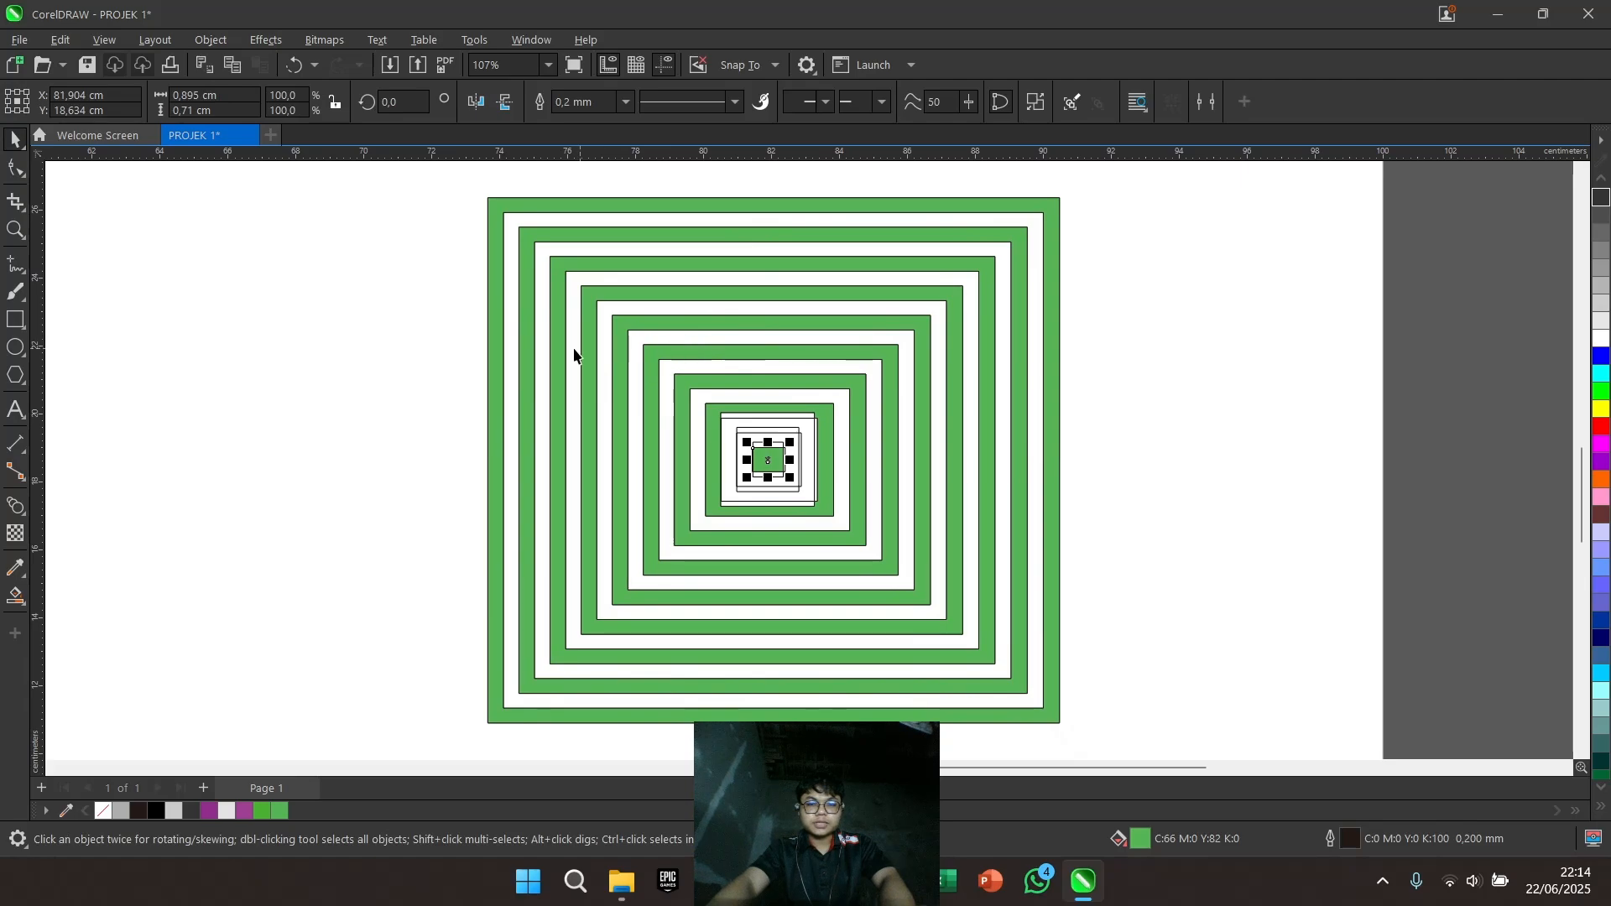
click(438, 346)
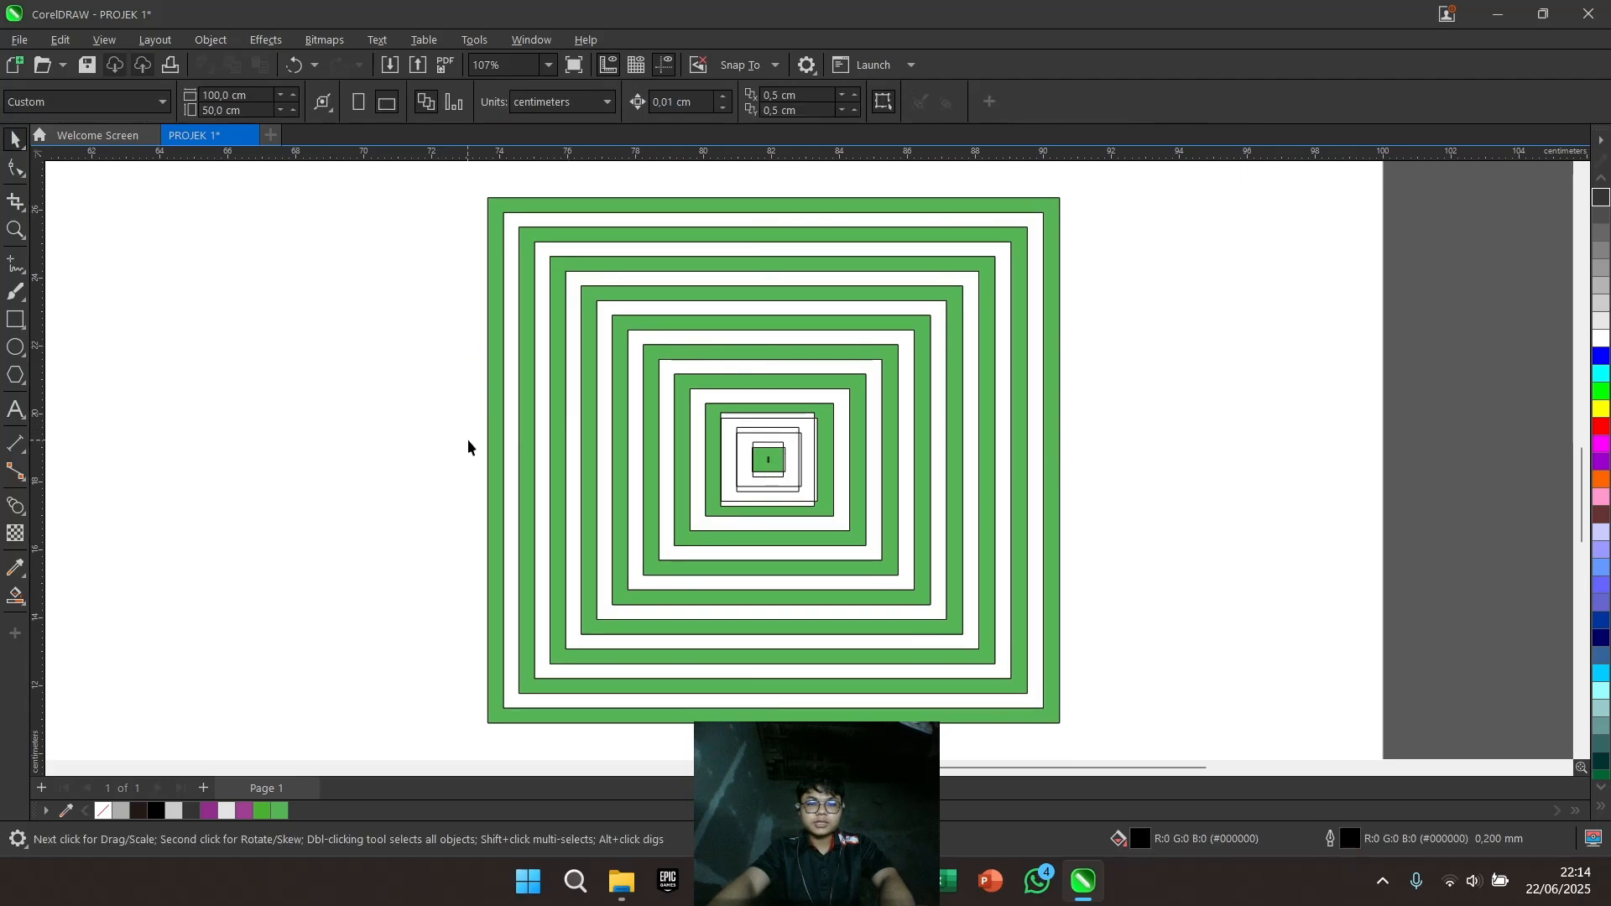